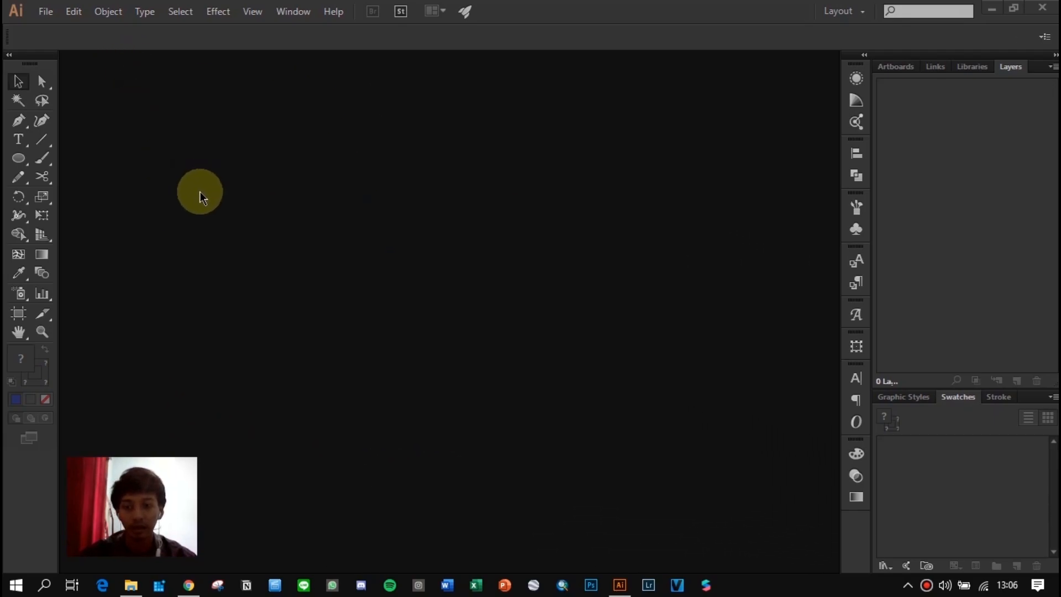
Step: Create a one-artboard document named Latihan, 1000 × 1000 px, in RGB colour mode with 300 ppi raster effects
{"action": "left_click", "coordinate": [43, 17]}
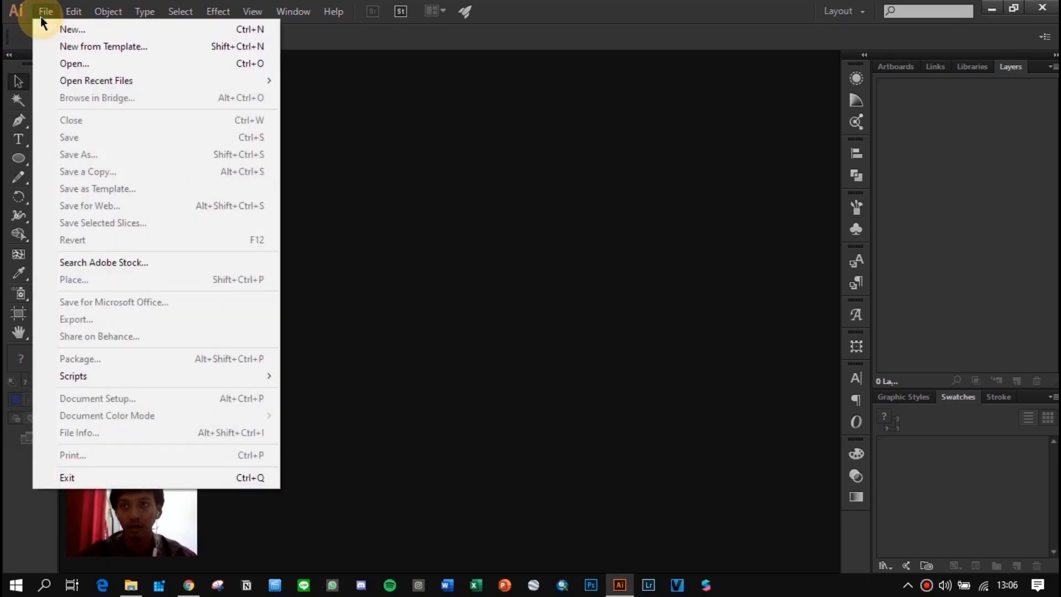
{"action": "left_click", "coordinate": [67, 29]}
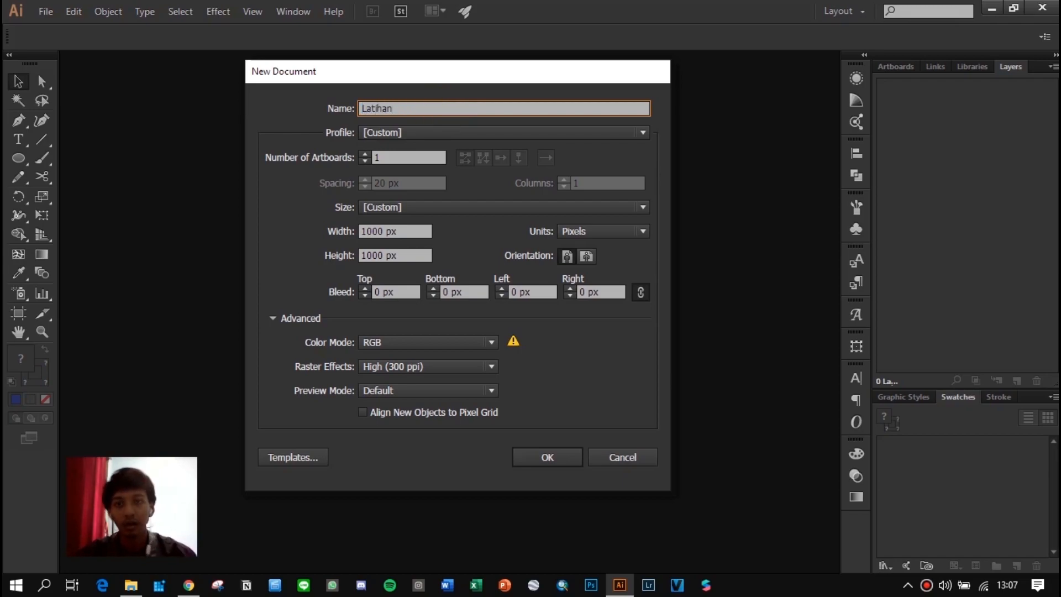
{"action": "left_click", "coordinate": [385, 157]}
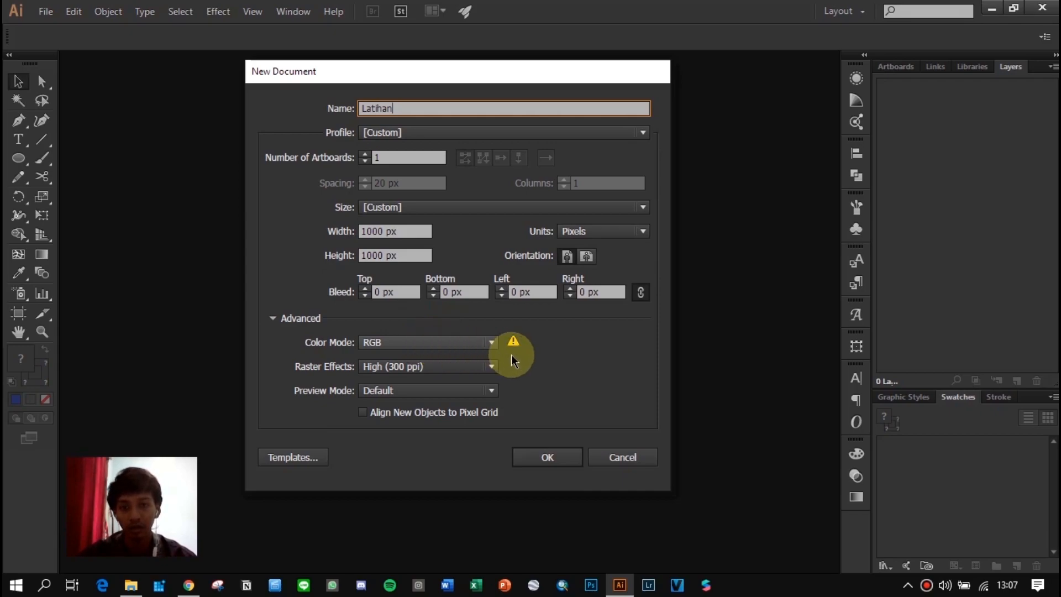
{"action": "left_click", "coordinate": [489, 343]}
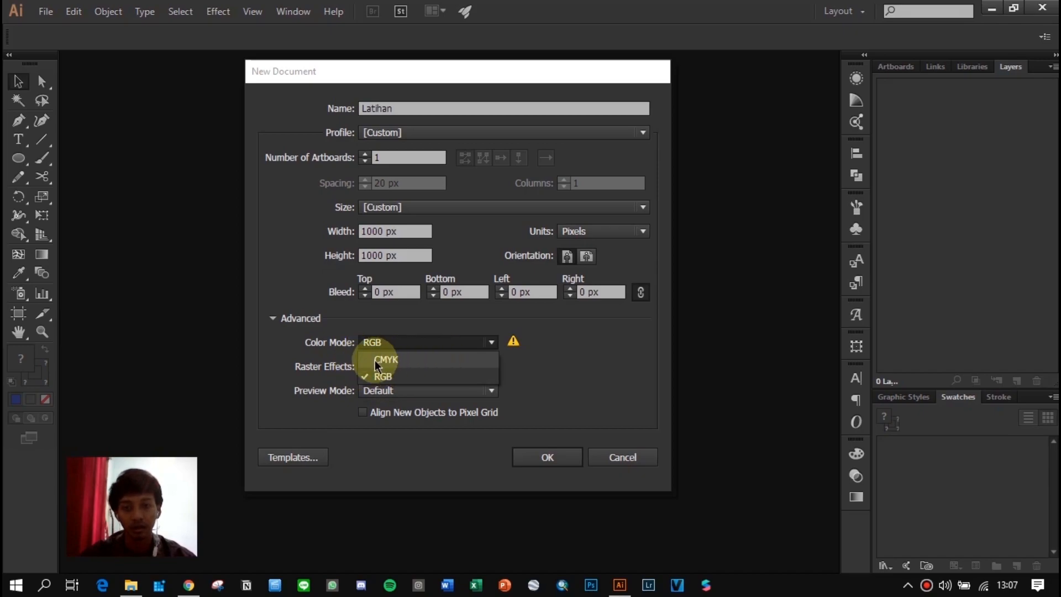
{"action": "left_click", "coordinate": [493, 342]}
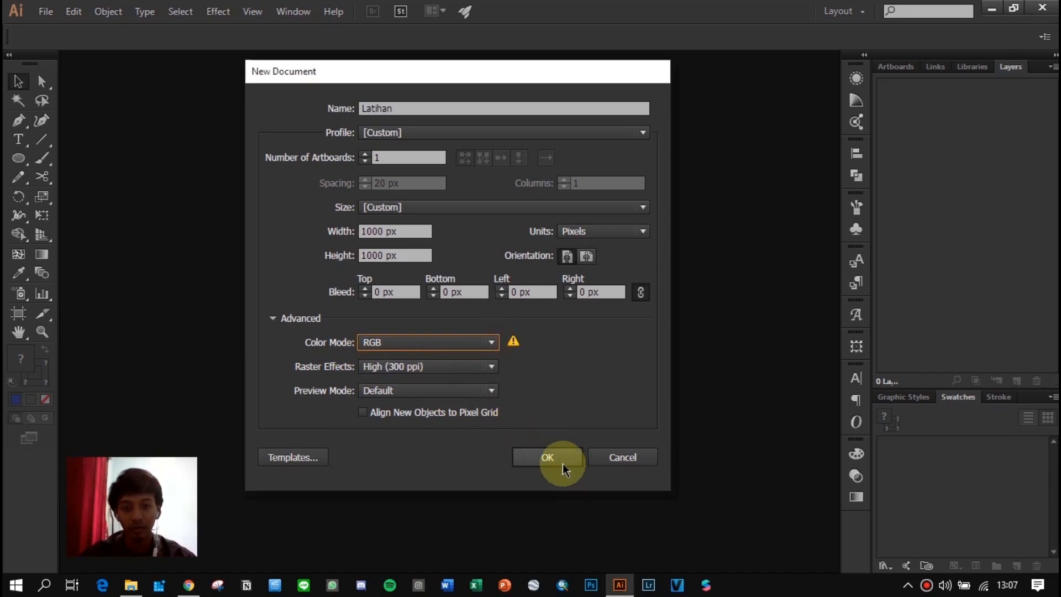
{"action": "left_click", "coordinate": [540, 457]}
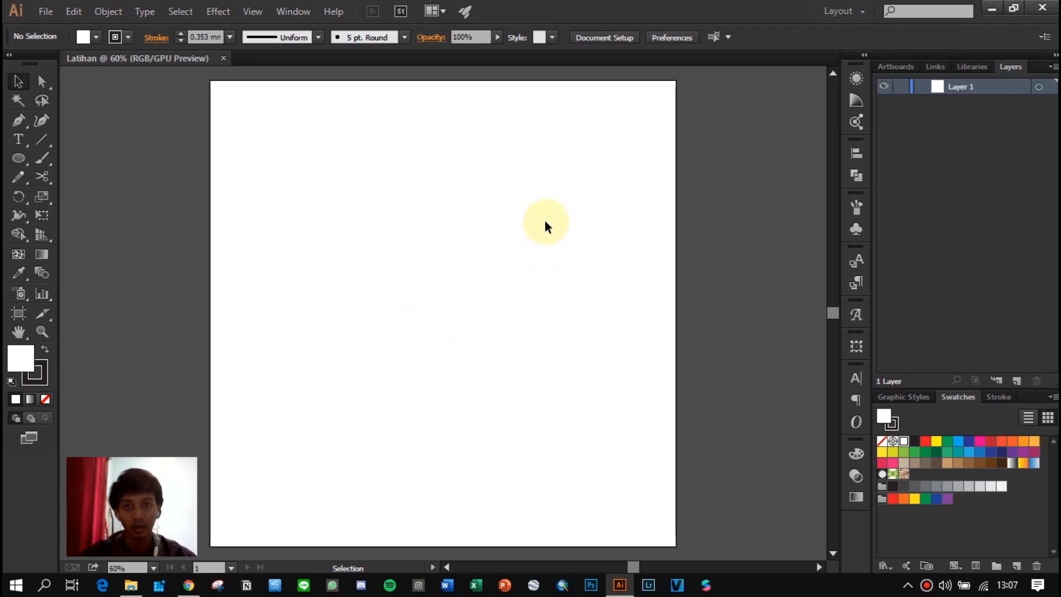
{"action": "scroll", "coordinate": [590, 241], "scroll_direction": "down", "scroll_amount": 1}
{"action": "scroll", "coordinate": [590, 241], "scroll_direction": "up", "scroll_amount": 1}
{"action": "scroll", "coordinate": [590, 242], "scroll_direction": "down", "scroll_amount": 1}
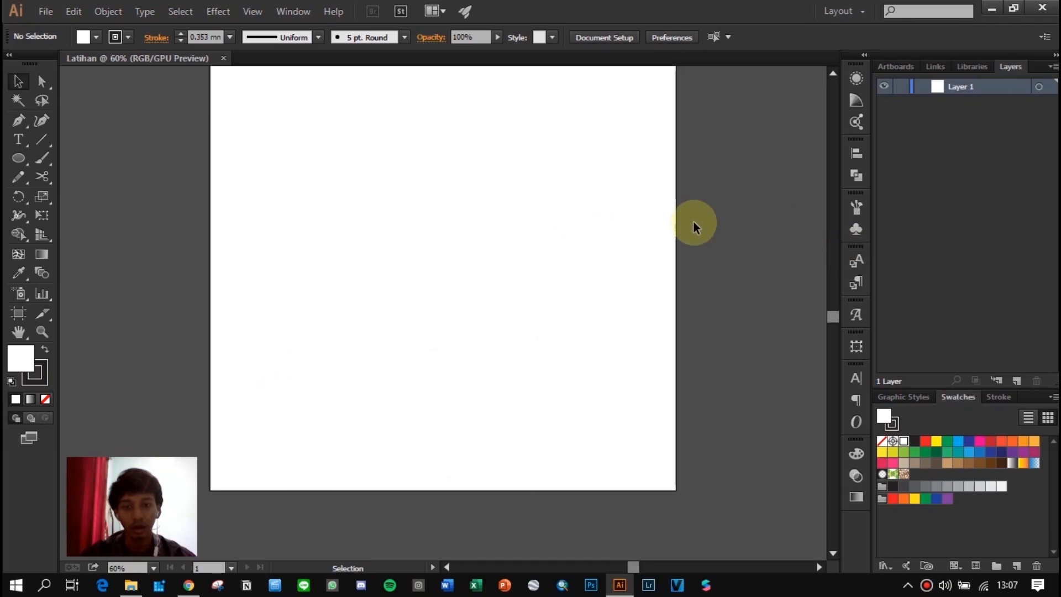
{"action": "scroll", "coordinate": [606, 243], "scroll_direction": "up", "scroll_amount": 1}
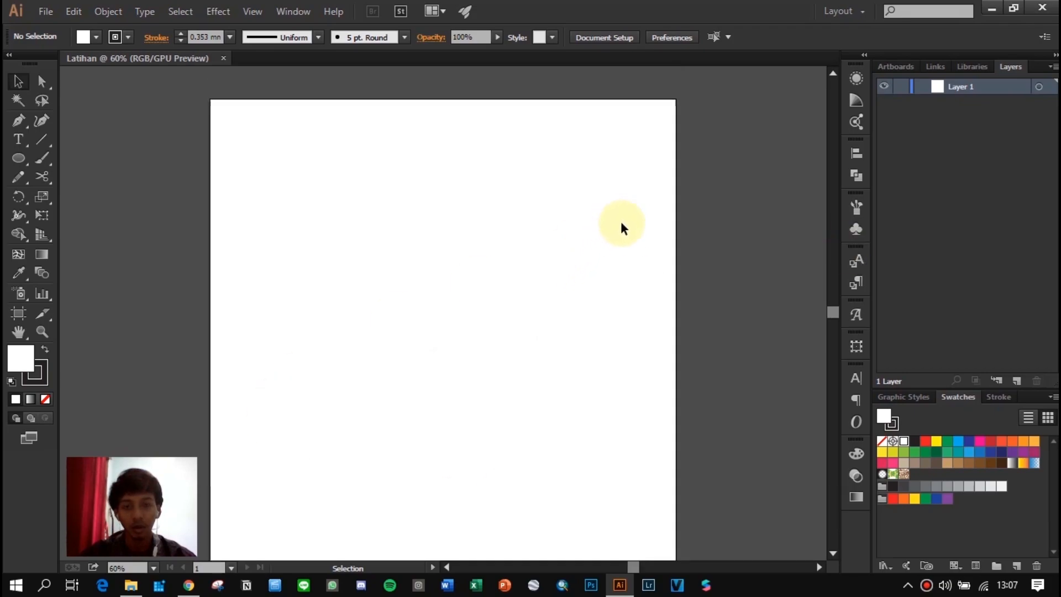
{"action": "scroll", "coordinate": [626, 222], "scroll_direction": "up", "scroll_amount": 1}
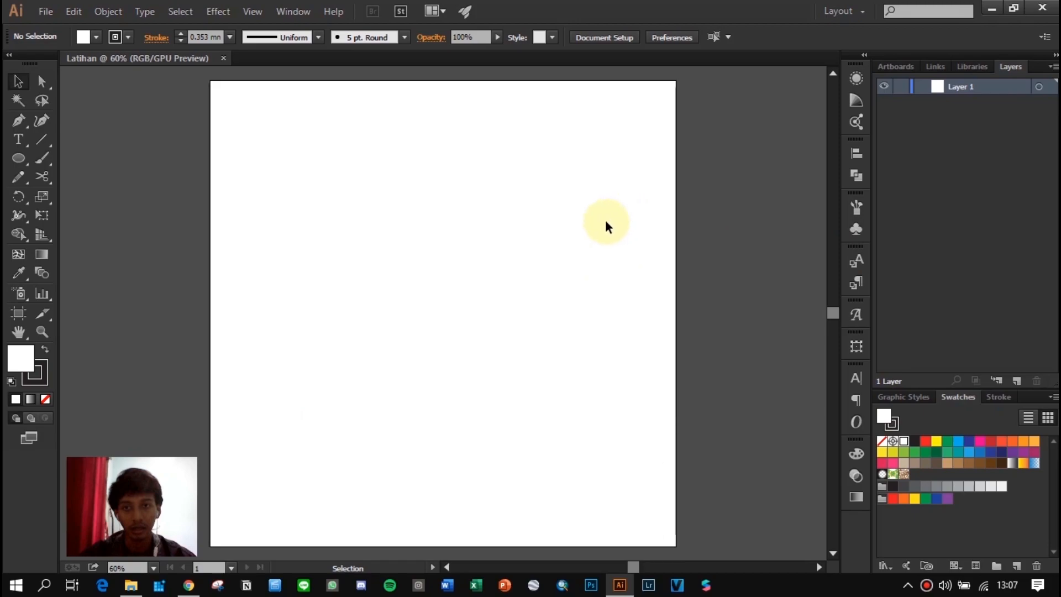
{"action": "scroll", "coordinate": [608, 227], "scroll_direction": "right", "scroll_amount": 4}
{"action": "scroll", "coordinate": [608, 227], "scroll_direction": "left", "scroll_amount": 6}
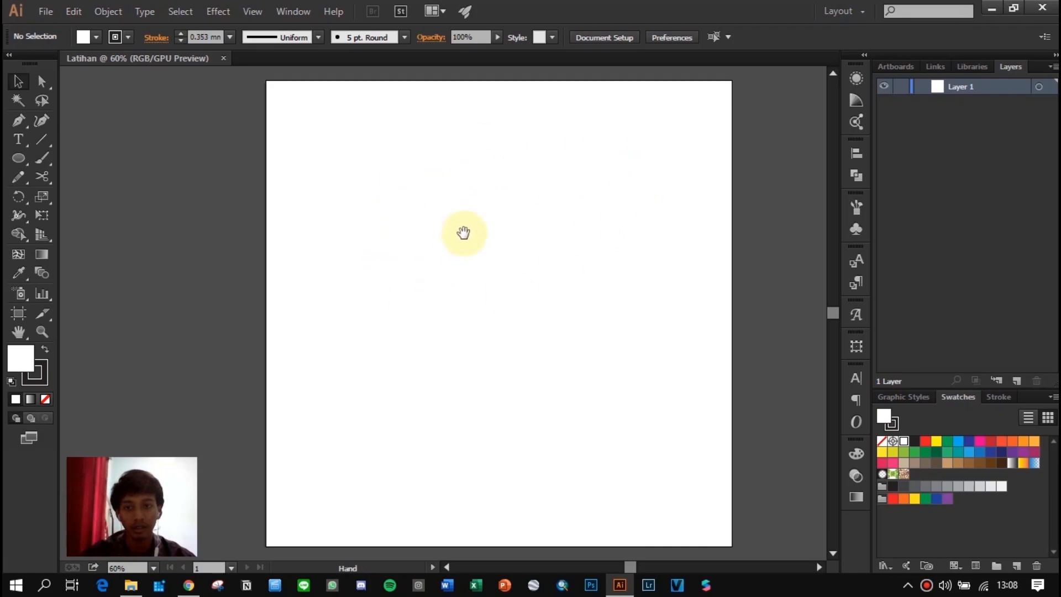
{"action": "mouse_move", "coordinate": [550, 220]}
{"action": "left_mouse_down"}
{"action": "mouse_move", "coordinate": [472, 213]}
{"action": "mouse_move", "coordinate": [552, 156]}
{"action": "mouse_move", "coordinate": [564, 198]}
{"action": "mouse_move", "coordinate": [549, 230]}
{"action": "mouse_move", "coordinate": [555, 221]}
{"action": "left_mouse_up"}
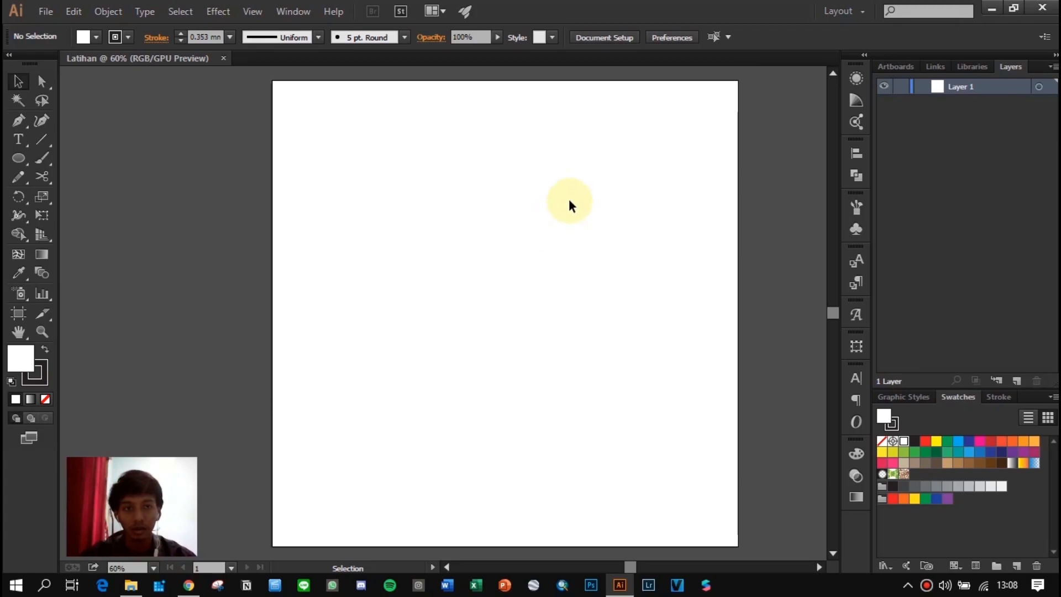
{"action": "scroll", "coordinate": [579, 236], "scroll_direction": "down", "scroll_amount": 1}
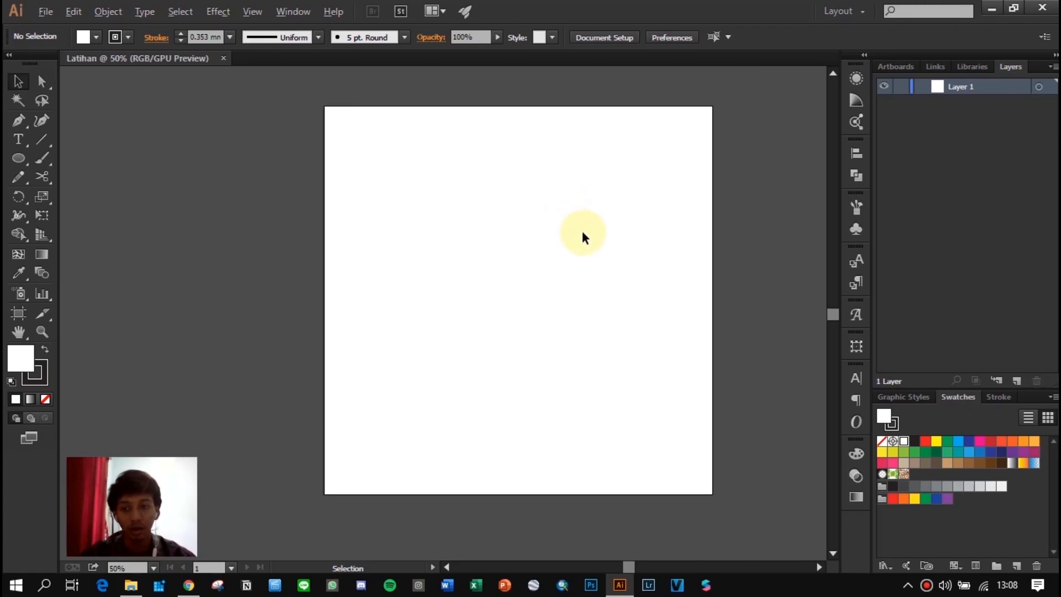
{"action": "scroll", "coordinate": [622, 226], "scroll_direction": "down", "scroll_amount": 1}
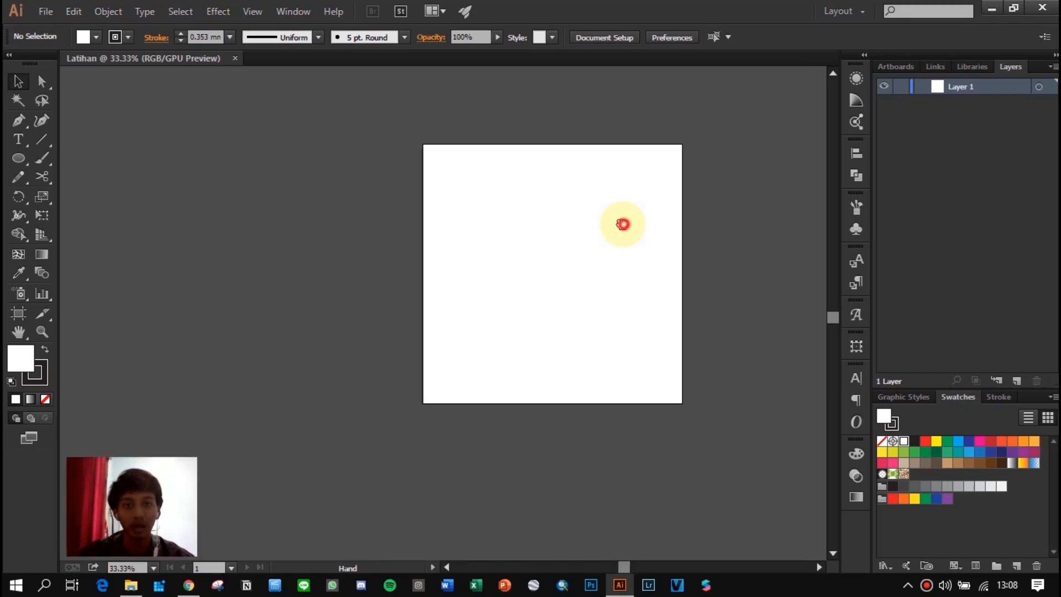
{"action": "left_click_drag", "start_coordinate": [623, 224], "coordinate": [560, 243]}
{"action": "scroll", "coordinate": [565, 243], "scroll_direction": "up", "scroll_amount": 1}
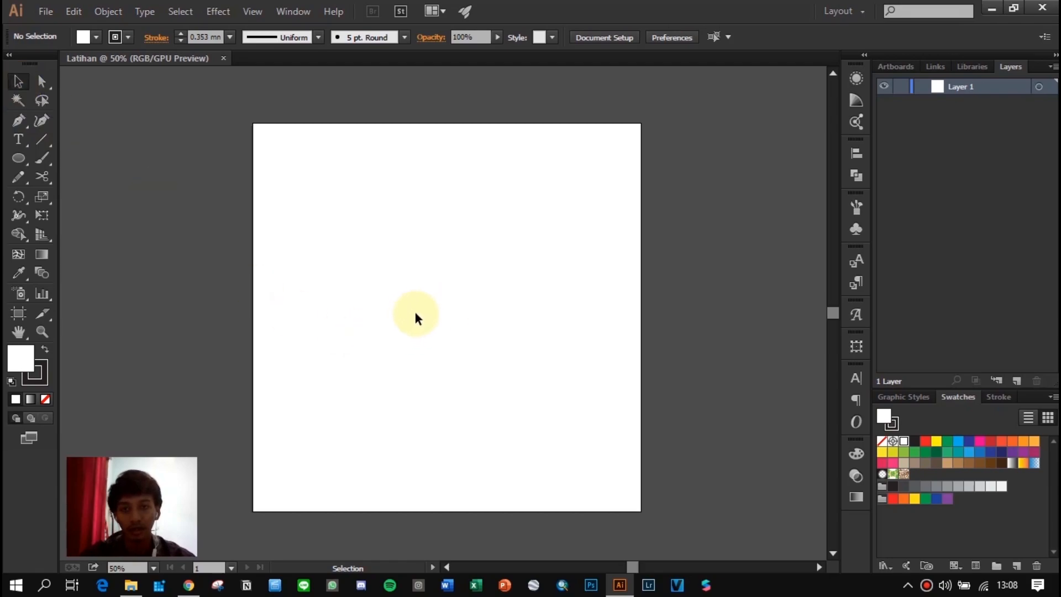
{"action": "left_click_drag", "start_coordinate": [322, 194], "coordinate": [545, 267]}
{"action": "left_click_drag", "start_coordinate": [338, 194], "coordinate": [437, 360]}
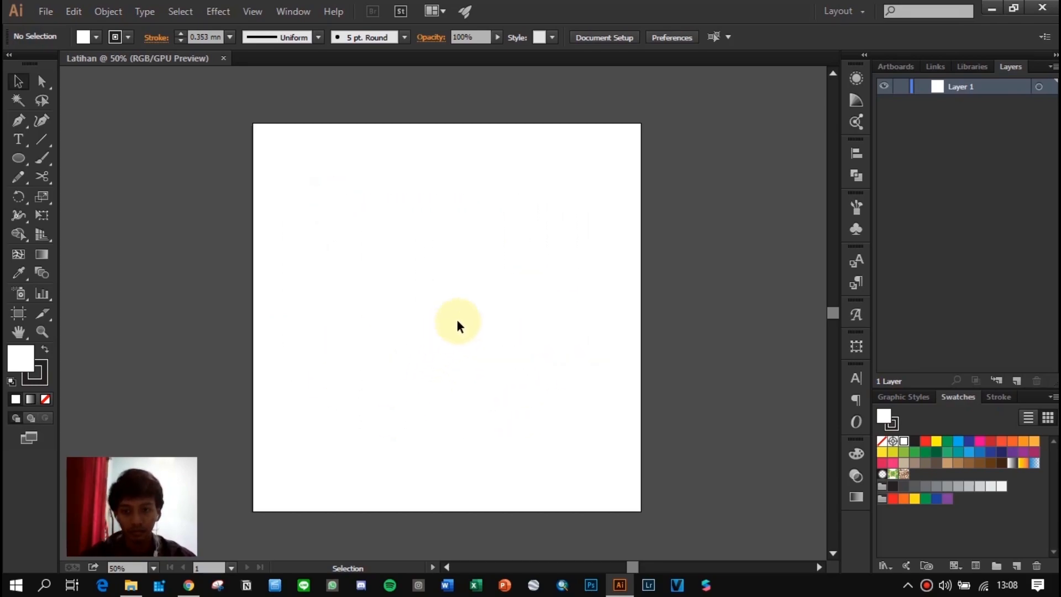
{"action": "left_click", "coordinate": [43, 83]}
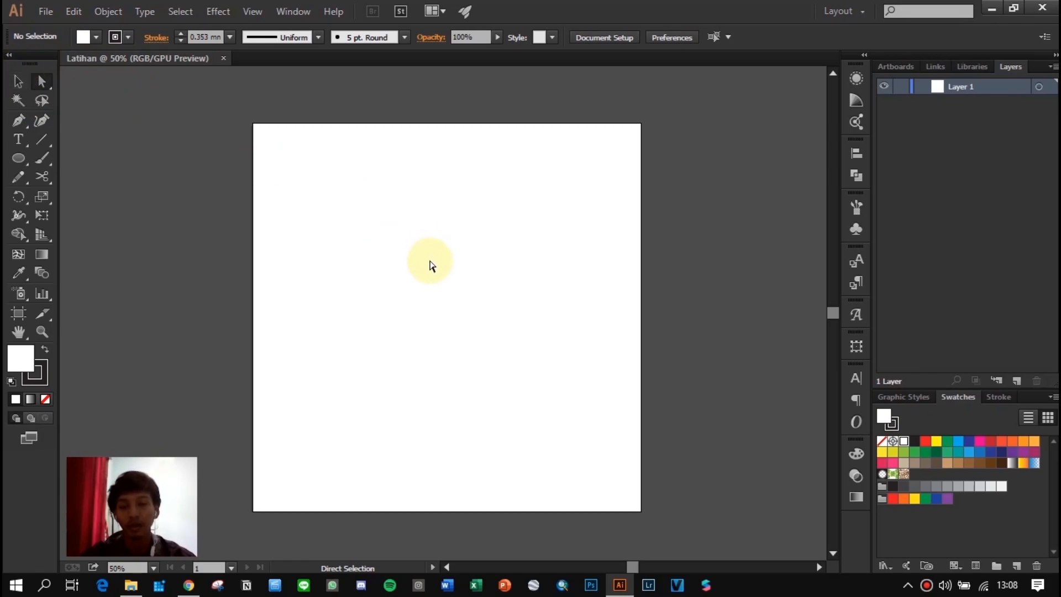
{"action": "left_click_drag", "start_coordinate": [270, 176], "coordinate": [478, 365]}
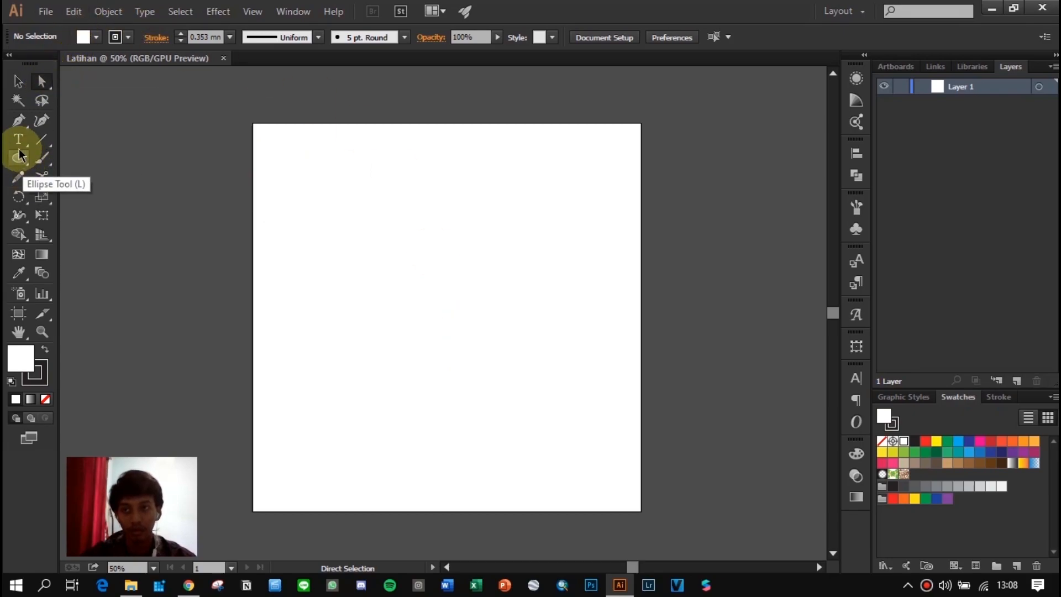
Step: Draw a square with the Rectangle tool in the artboard's upper-left quarter, its right side on the vertical centre line
{"action": "left_click_drag", "start_coordinate": [22, 159], "coordinate": [58, 157]}
{"action": "left_click_drag", "start_coordinate": [369, 224], "coordinate": [447, 301]}
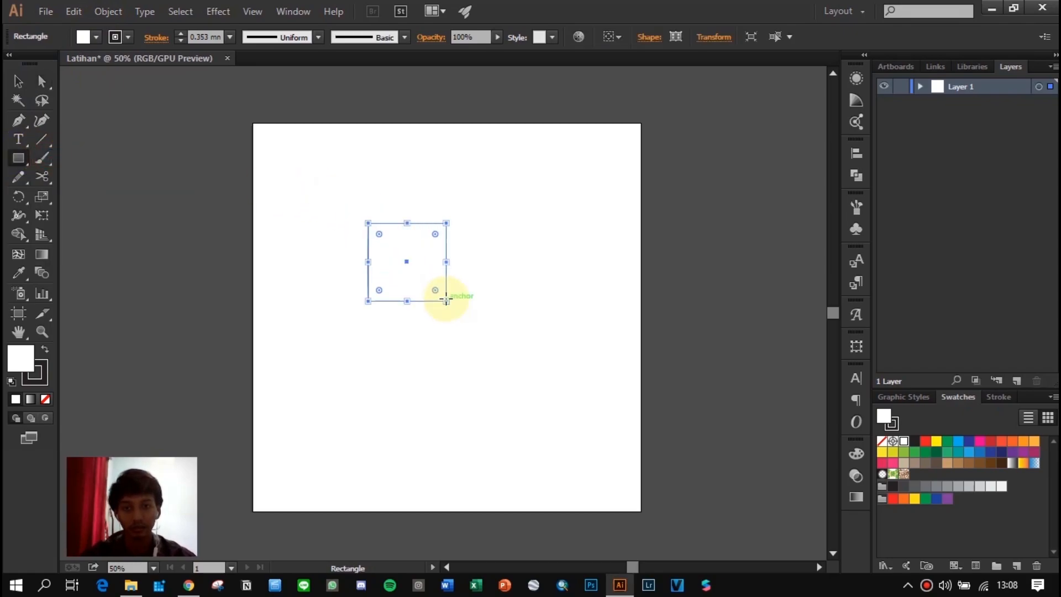
Step: Distort the square by moving its upper-right anchor to about X 522, Y 275 px and its upper-left anchor to about X 328, Y 294 px
{"action": "left_click", "coordinate": [43, 84]}
{"action": "scroll", "coordinate": [445, 232], "scroll_direction": "up", "scroll_amount": 2}
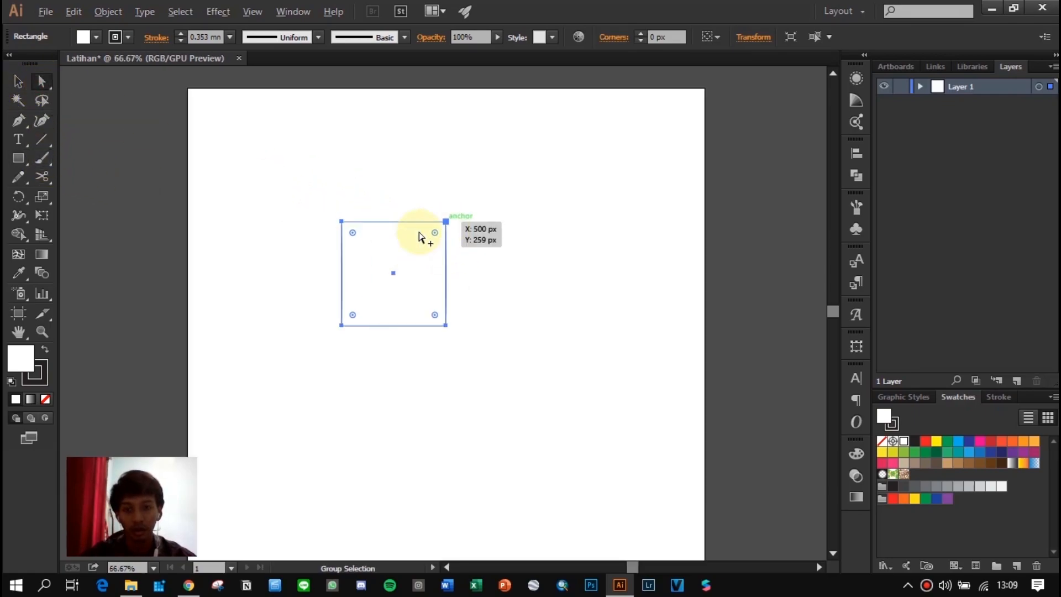
{"action": "scroll", "coordinate": [351, 288], "scroll_direction": "up", "scroll_amount": 1}
{"action": "scroll", "coordinate": [341, 357], "scroll_direction": "up", "scroll_amount": 1}
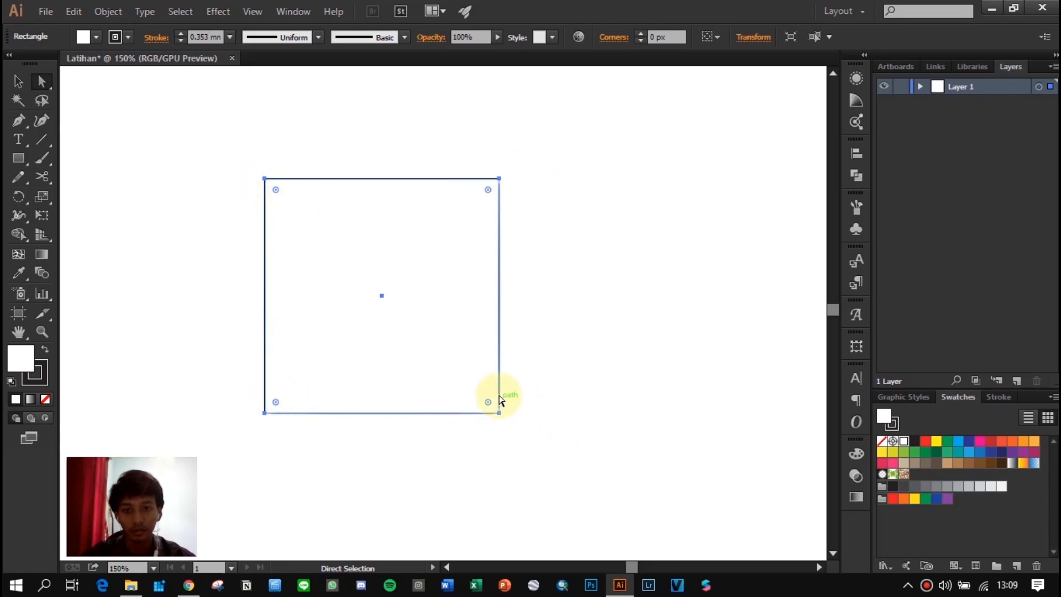
{"action": "left_click", "coordinate": [499, 180]}
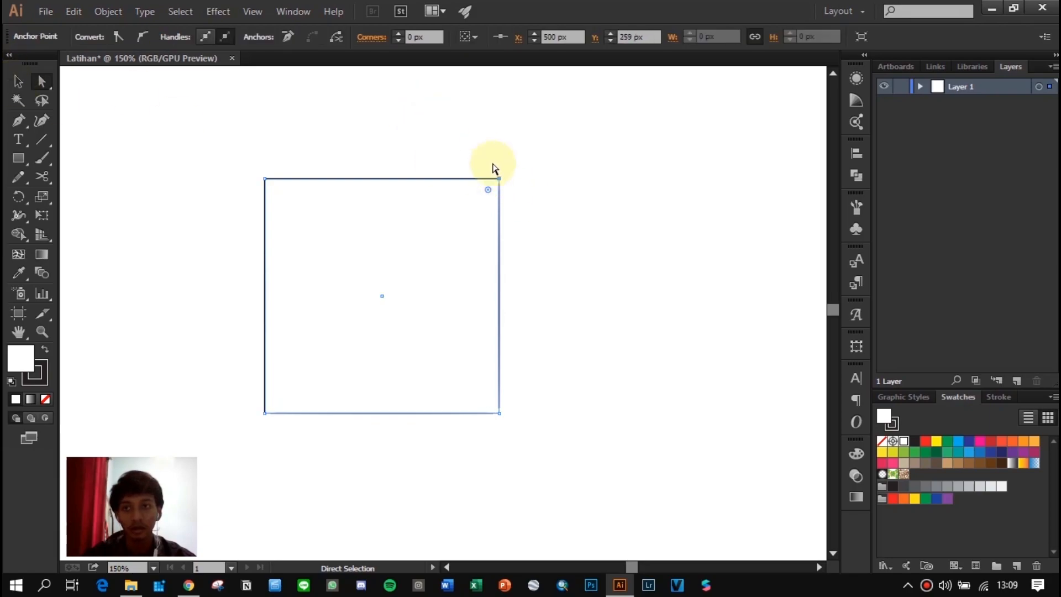
{"action": "left_click_drag", "start_coordinate": [499, 178], "coordinate": [525, 198]}
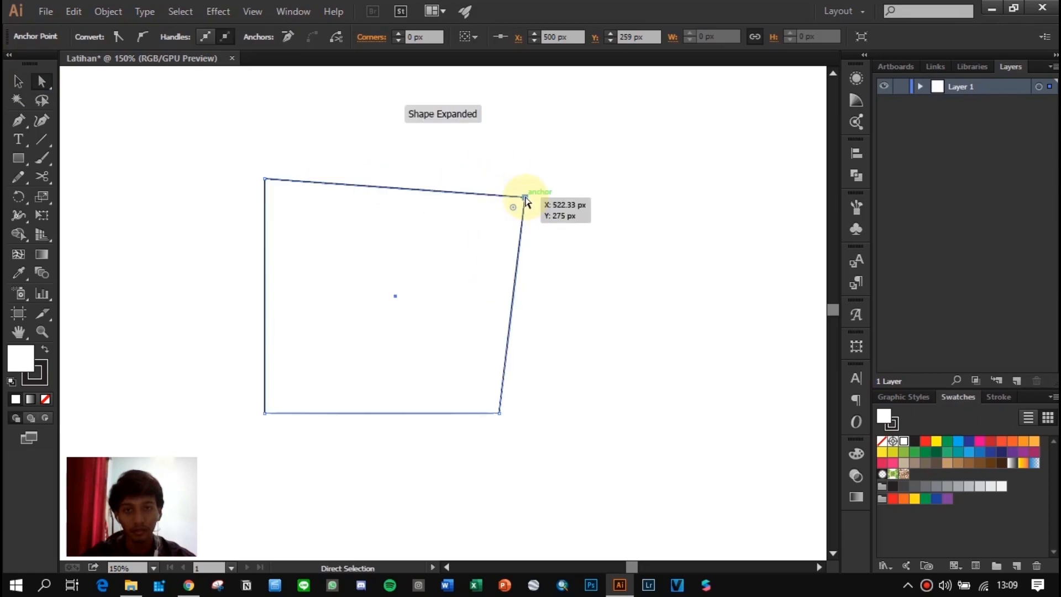
{"action": "left_click_drag", "start_coordinate": [270, 181], "coordinate": [303, 222]}
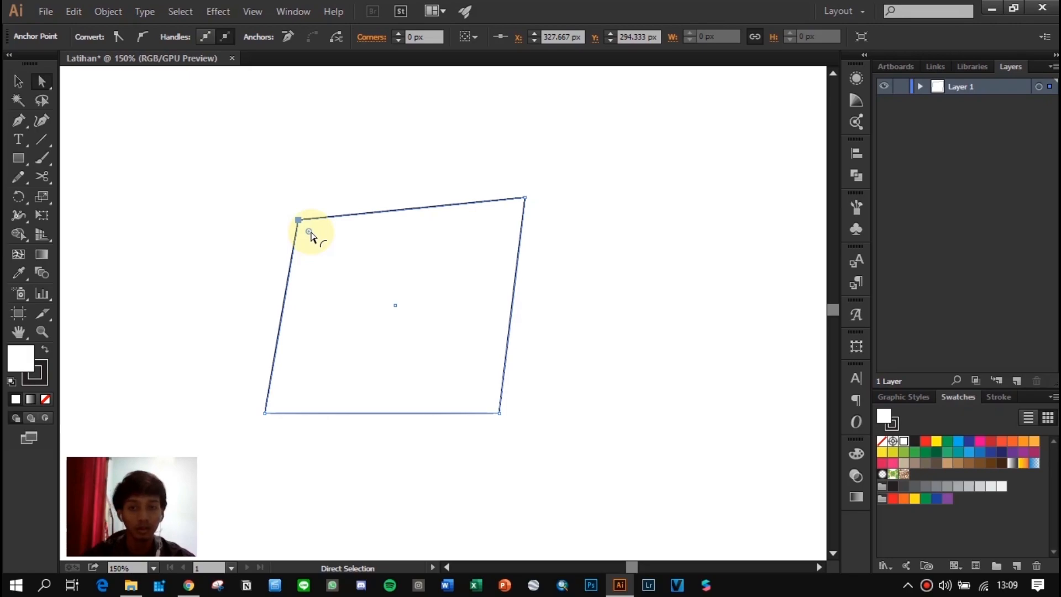
Step: Round all four corners of the distorted square, giving the upper-left corner the largest radius
{"action": "mouse_move", "coordinate": [311, 235]}
{"action": "left_mouse_down"}
{"action": "mouse_move", "coordinate": [379, 301]}
{"action": "mouse_move", "coordinate": [306, 219]}
{"action": "mouse_move", "coordinate": [371, 321]}
{"action": "mouse_move", "coordinate": [330, 275]}
{"action": "mouse_move", "coordinate": [384, 277]}
{"action": "left_mouse_up"}
{"action": "mouse_move", "coordinate": [216, 182]}
{"action": "left_mouse_down"}
{"action": "mouse_move", "coordinate": [234, 211]}
{"action": "mouse_move", "coordinate": [605, 500]}
{"action": "left_mouse_up"}
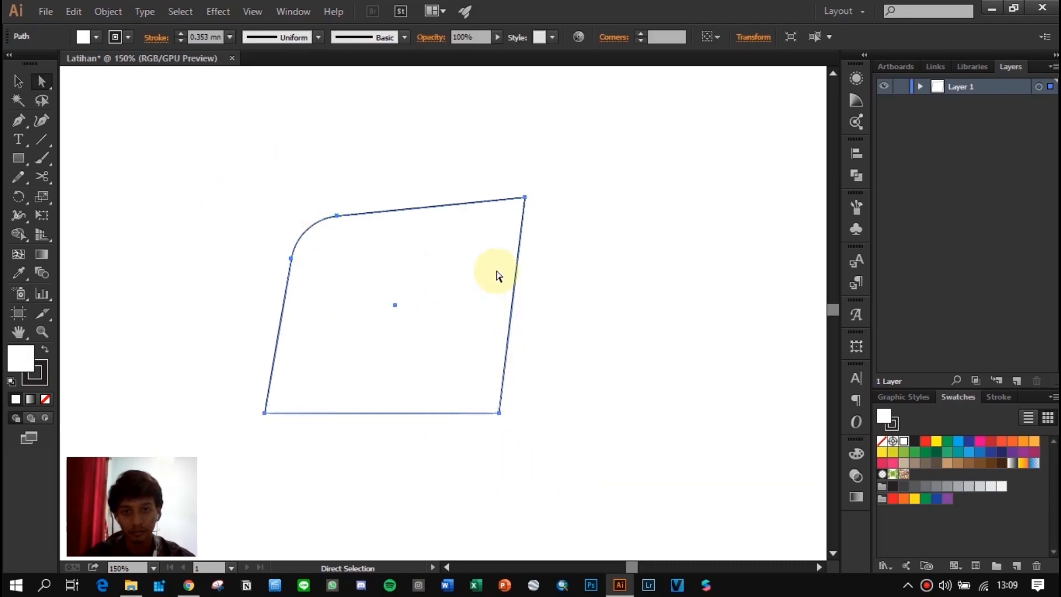
{"action": "left_click_drag", "start_coordinate": [514, 213], "coordinate": [514, 244]}
{"action": "left_click", "coordinate": [607, 252]}
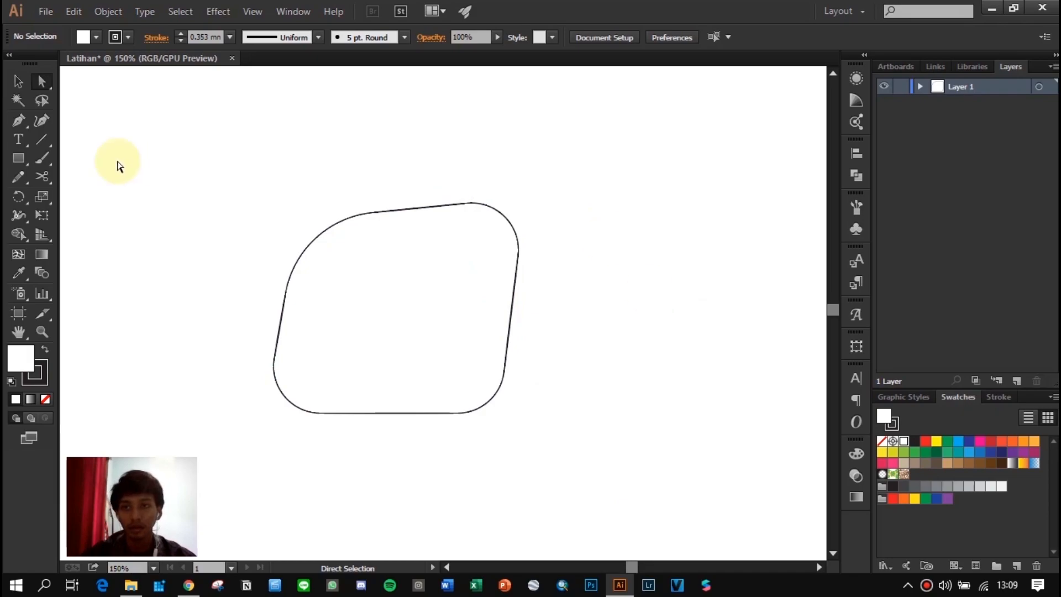
Step: Reset the shape's upper-right corner to a sharp 0 px radius and delete its anchor point
{"action": "left_click", "coordinate": [501, 214]}
{"action": "left_click_drag", "start_coordinate": [472, 249], "coordinate": [527, 200]}
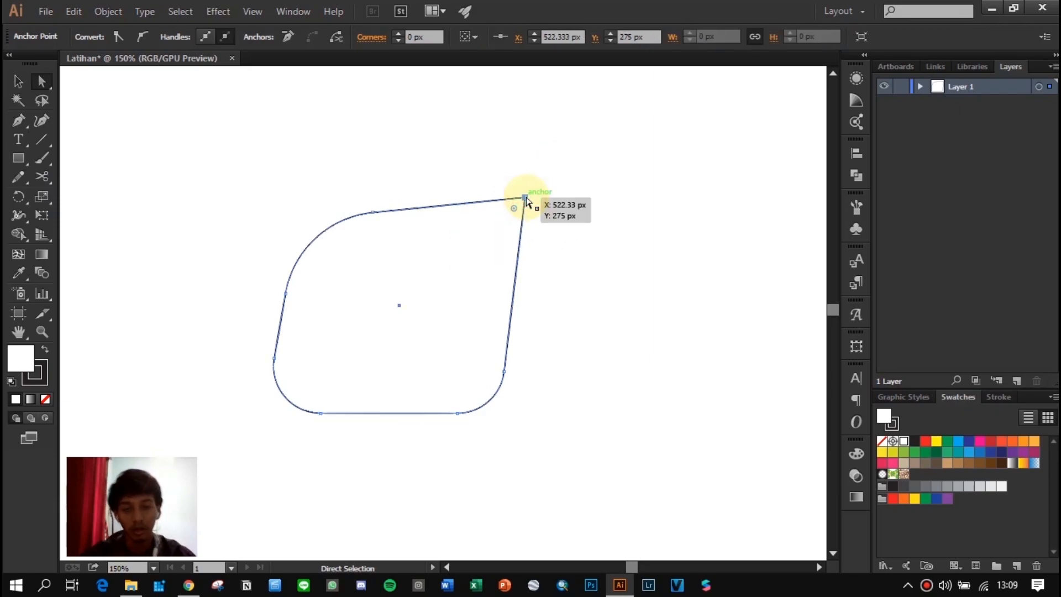
{"action": "key", "text": "Delete"}
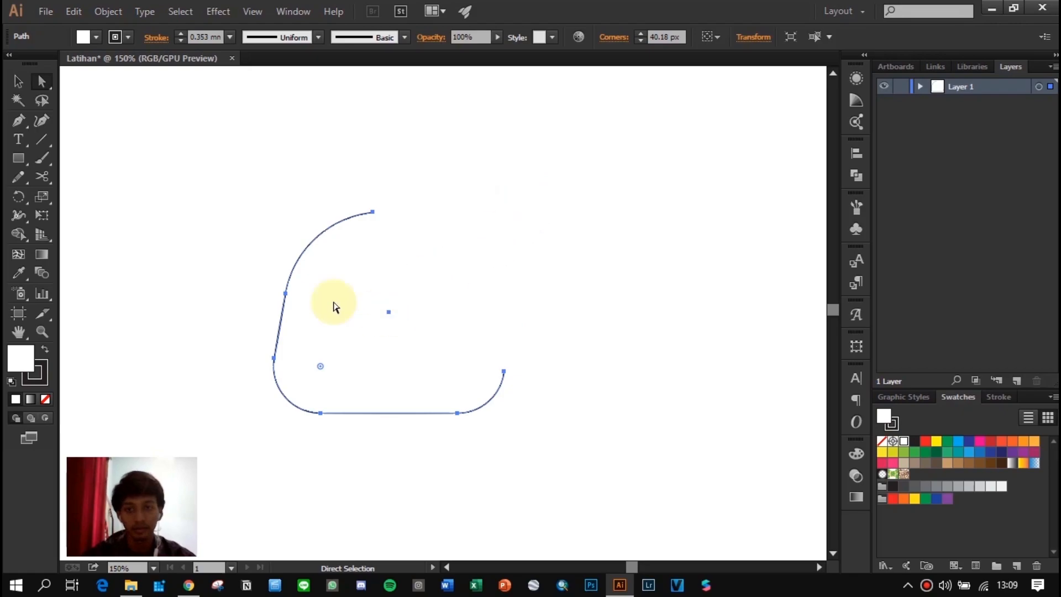
Step: Swap the open path's fill and stroke to give it a black fill and white stroke, and deselect it
{"action": "left_click", "coordinate": [43, 352]}
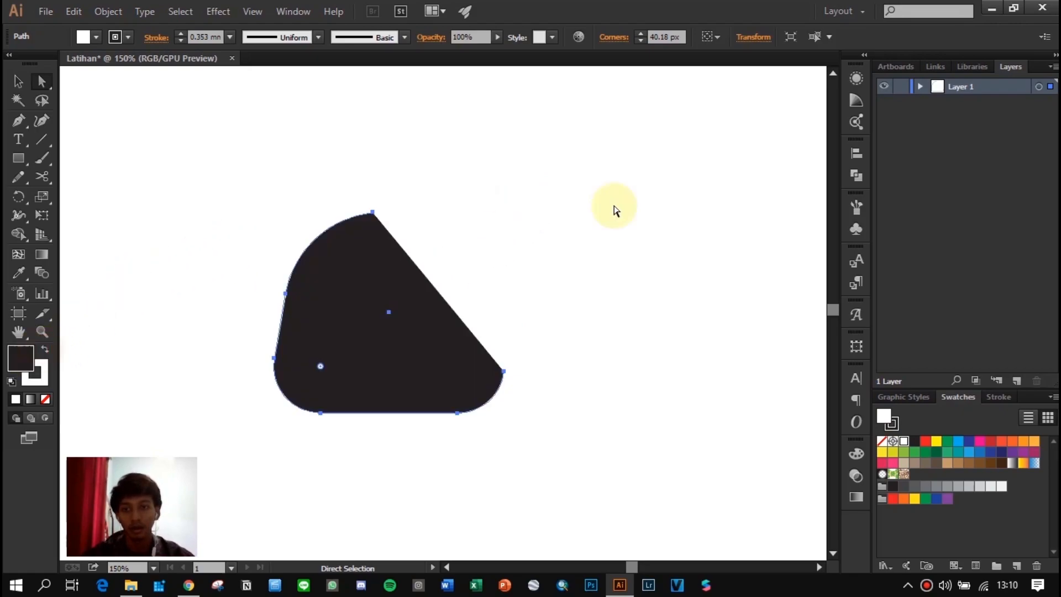
{"action": "left_click", "coordinate": [213, 130]}
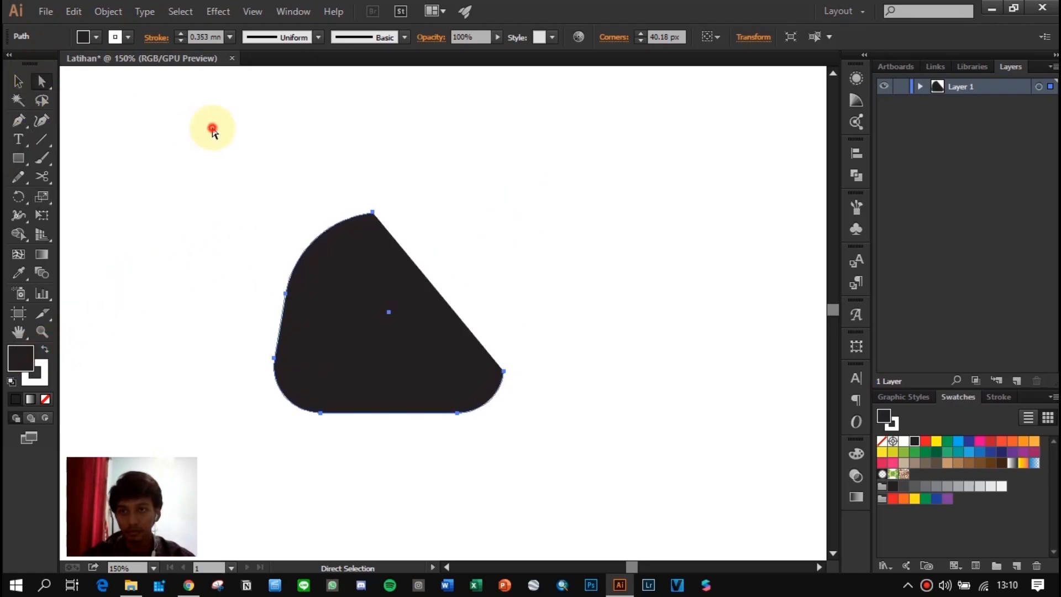
{"action": "left_click", "coordinate": [719, 266], "text": "ctrl+alt"}
{"action": "left_click_drag", "start_coordinate": [543, 221], "coordinate": [496, 207]}
{"action": "scroll", "coordinate": [470, 188], "scroll_direction": "down", "scroll_amount": 1}
{"action": "left_click_drag", "start_coordinate": [386, 163], "coordinate": [445, 224]}
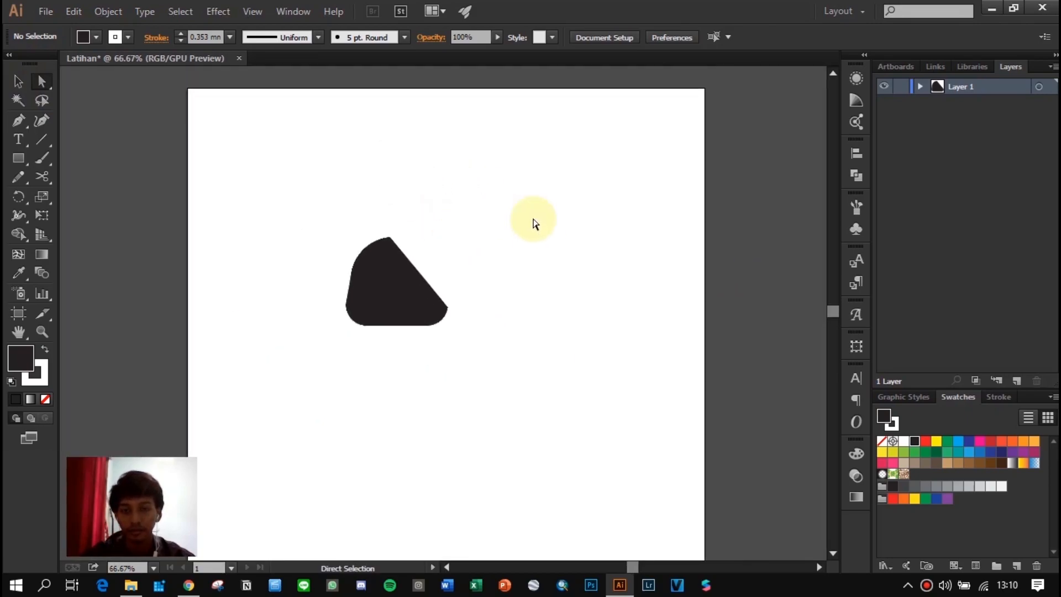
Step: Select the black shape's two lower-right anchor points with the Lasso tool, and clear the selection
{"action": "left_click", "coordinate": [52, 99]}
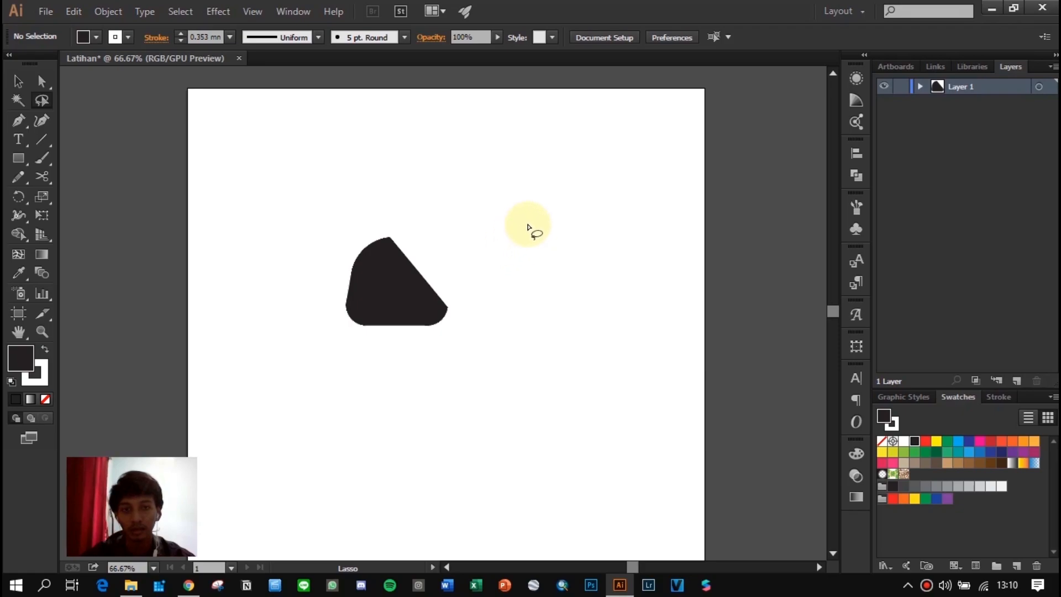
{"action": "mouse_move", "coordinate": [502, 220]}
{"action": "left_mouse_down"}
{"action": "mouse_move", "coordinate": [449, 245]}
{"action": "mouse_move", "coordinate": [371, 331]}
{"action": "mouse_move", "coordinate": [368, 355]}
{"action": "mouse_move", "coordinate": [404, 385]}
{"action": "left_mouse_up"}
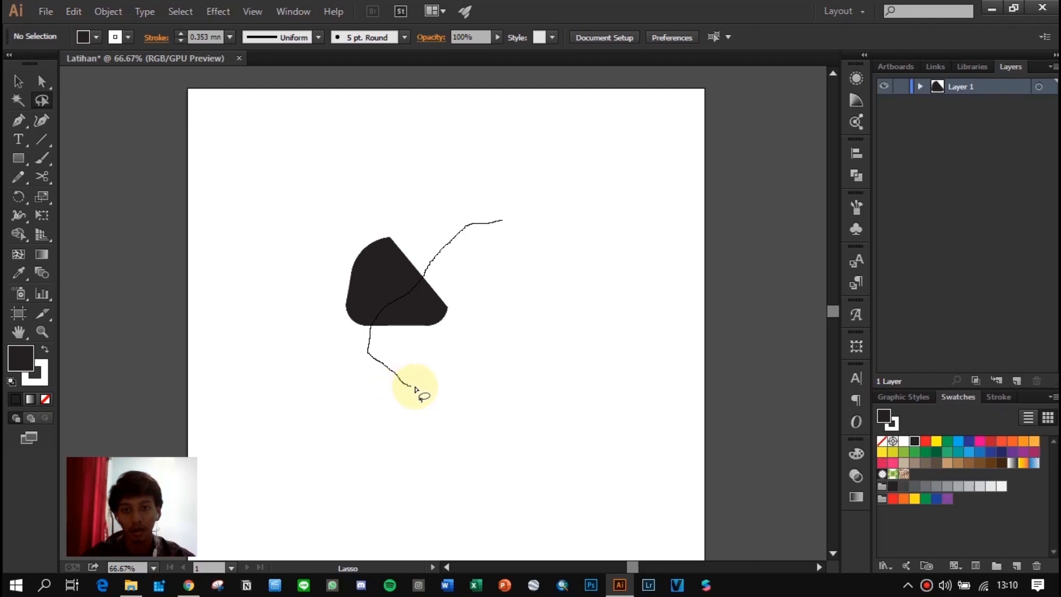
{"action": "left_click_drag", "start_coordinate": [417, 425], "coordinate": [418, 427]}
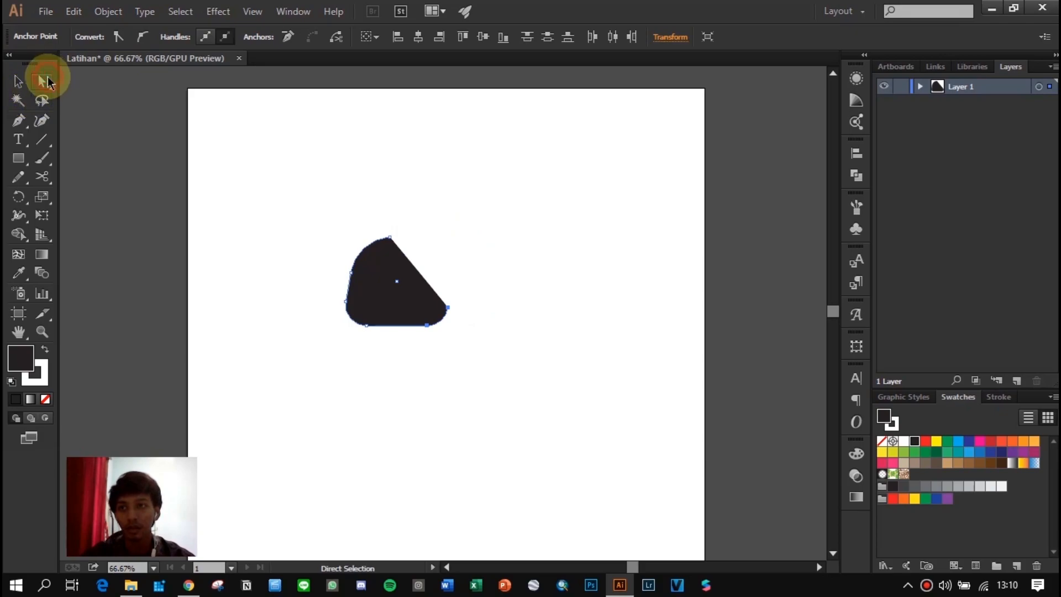
{"action": "left_click", "coordinate": [316, 231]}
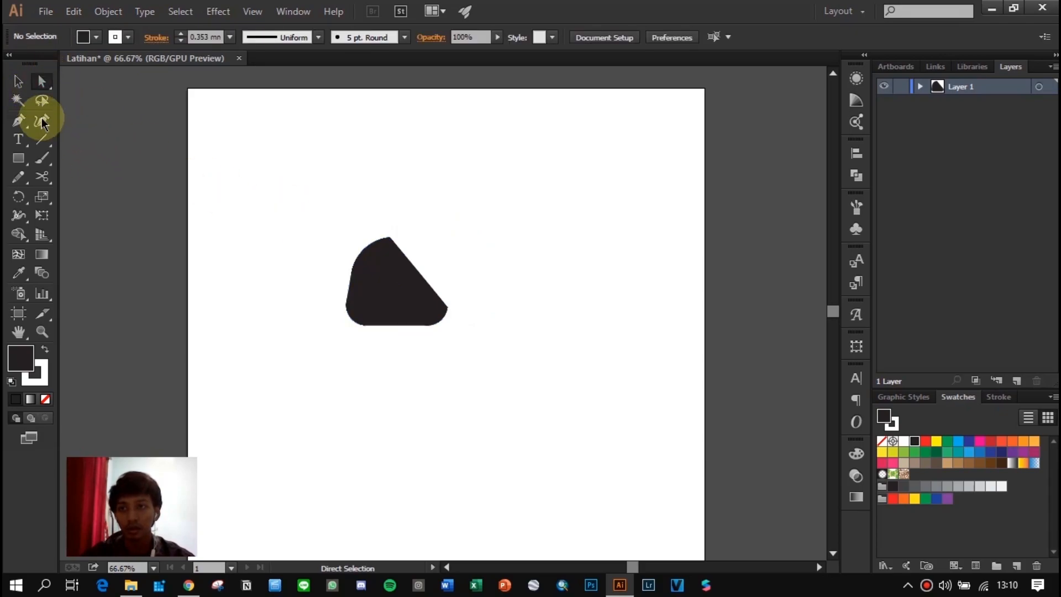
Step: Draw an open path of straight segments through nine corner points with the Pen tool, above and beside the existing black shape
{"action": "left_click", "coordinate": [20, 121]}
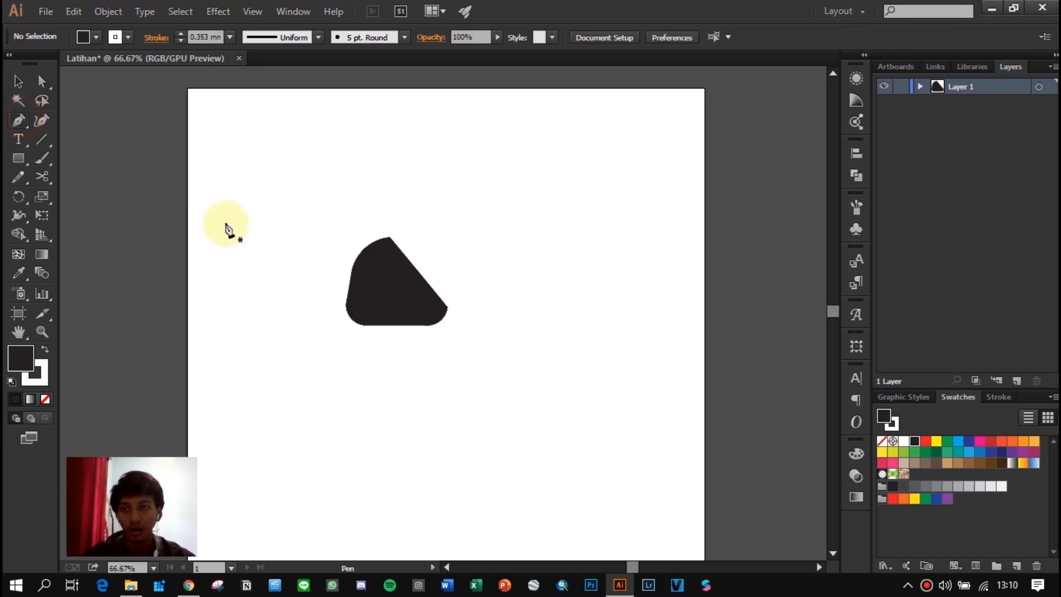
{"action": "scroll", "coordinate": [419, 331], "scroll_direction": "down", "scroll_amount": 3}
{"action": "scroll", "coordinate": [442, 281], "scroll_direction": "up", "scroll_amount": 4}
{"action": "left_click", "coordinate": [376, 173]}
{"action": "left_click", "coordinate": [445, 183]}
{"action": "left_click", "coordinate": [467, 241]}
{"action": "left_click", "coordinate": [568, 294]}
{"action": "left_click", "coordinate": [648, 245]}
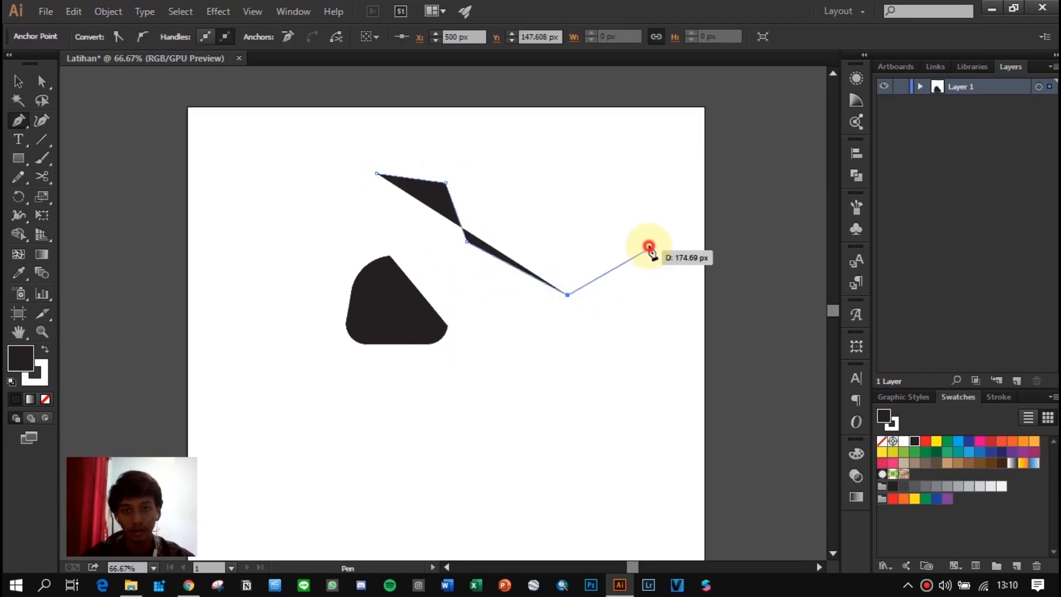
{"action": "left_click", "coordinate": [673, 185]}
{"action": "left_click", "coordinate": [549, 165]}
{"action": "left_click", "coordinate": [521, 135]}
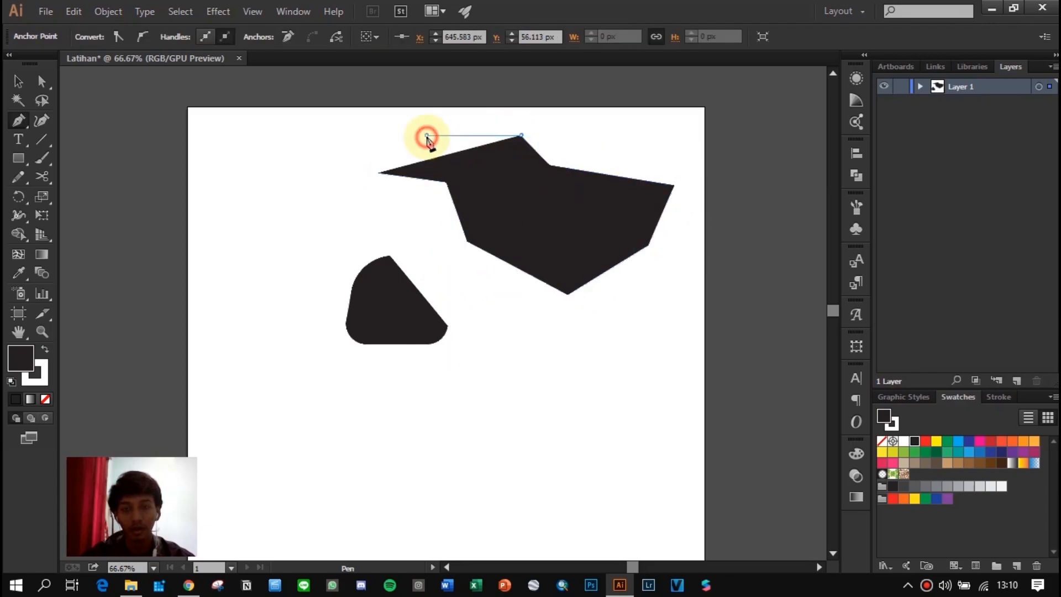
{"action": "left_click", "coordinate": [427, 136]}
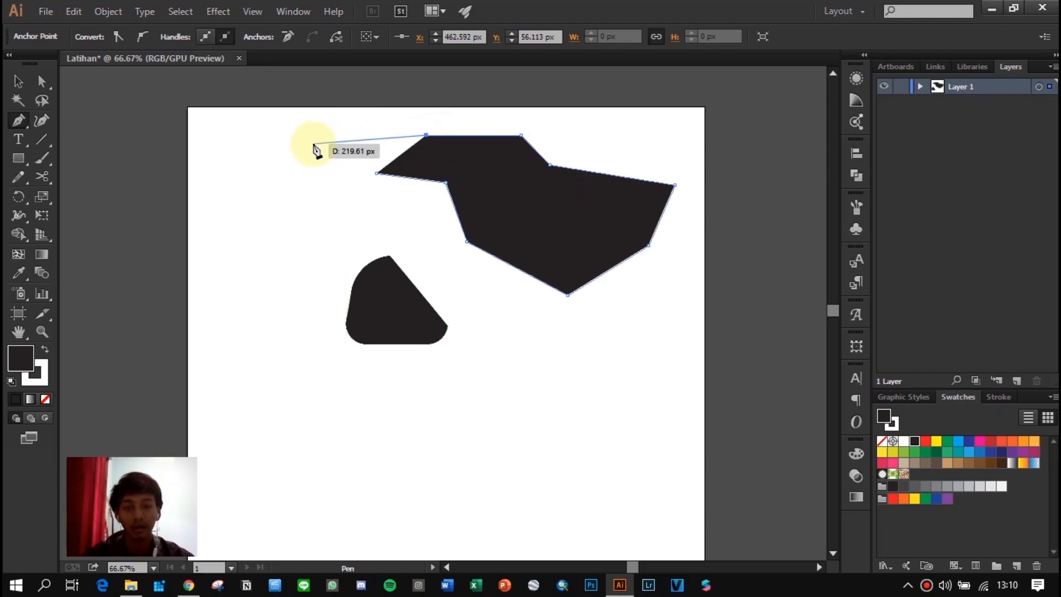
Step: Continue the pen path with curved segments around its left end and close it at its starting point
{"action": "left_click", "coordinate": [293, 127]}
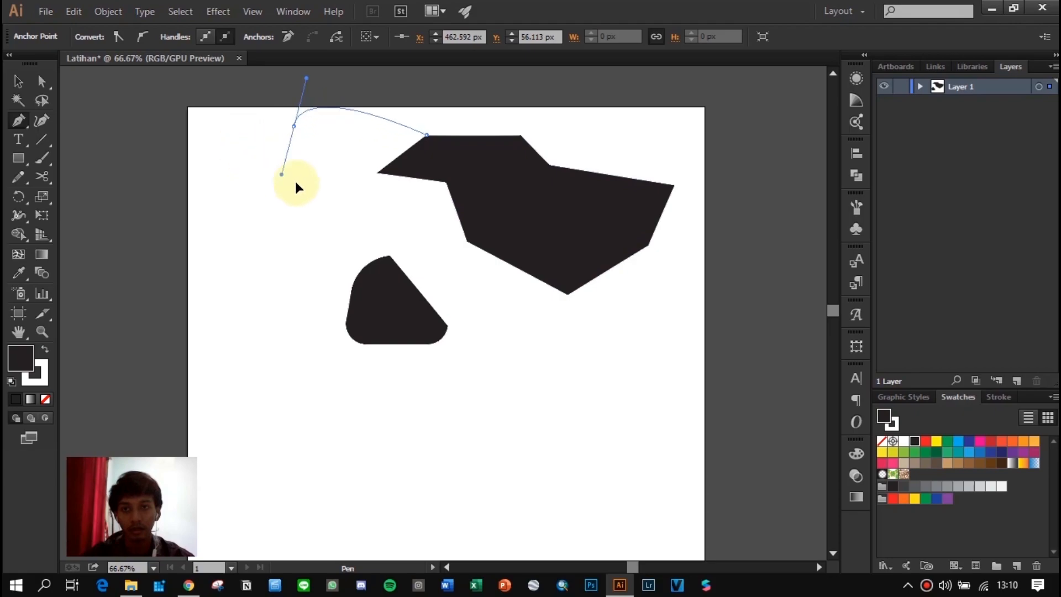
{"action": "left_click_drag", "start_coordinate": [327, 159], "coordinate": [249, 196]}
{"action": "left_click_drag", "start_coordinate": [345, 228], "coordinate": [380, 177]}
{"action": "left_click", "coordinate": [377, 175]}
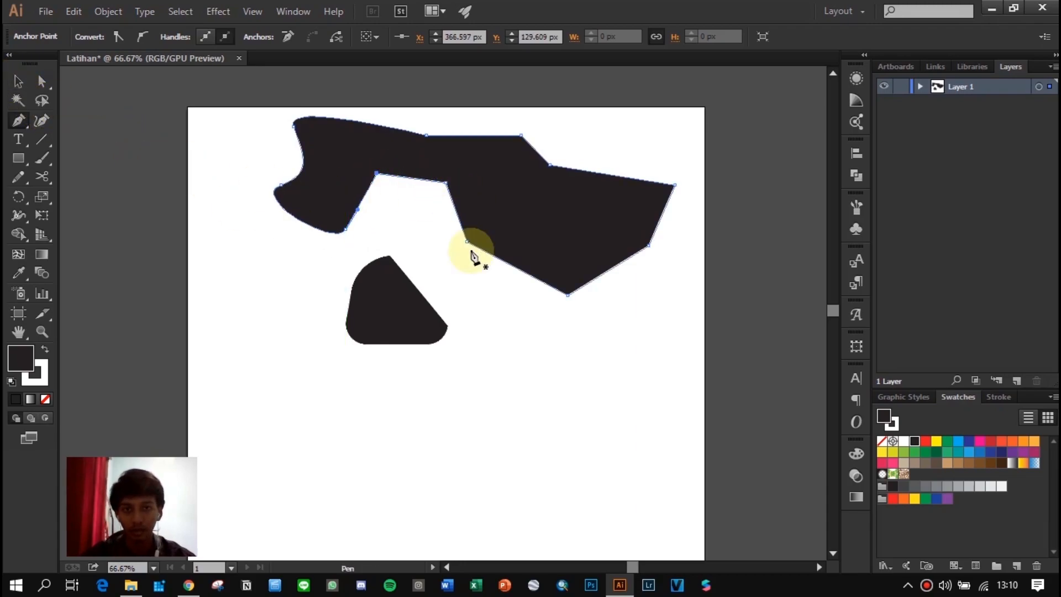
Step: Add three anchor points along the new shape's long upper-right edge with the Add Anchor Point tool
{"action": "left_click", "coordinate": [20, 121]}
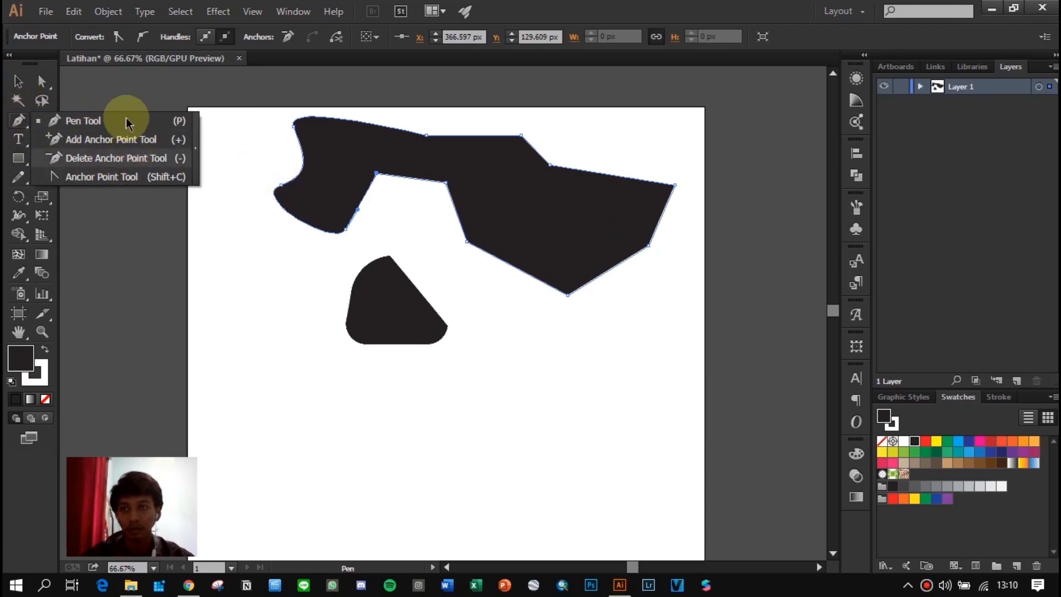
{"action": "left_click", "coordinate": [111, 146]}
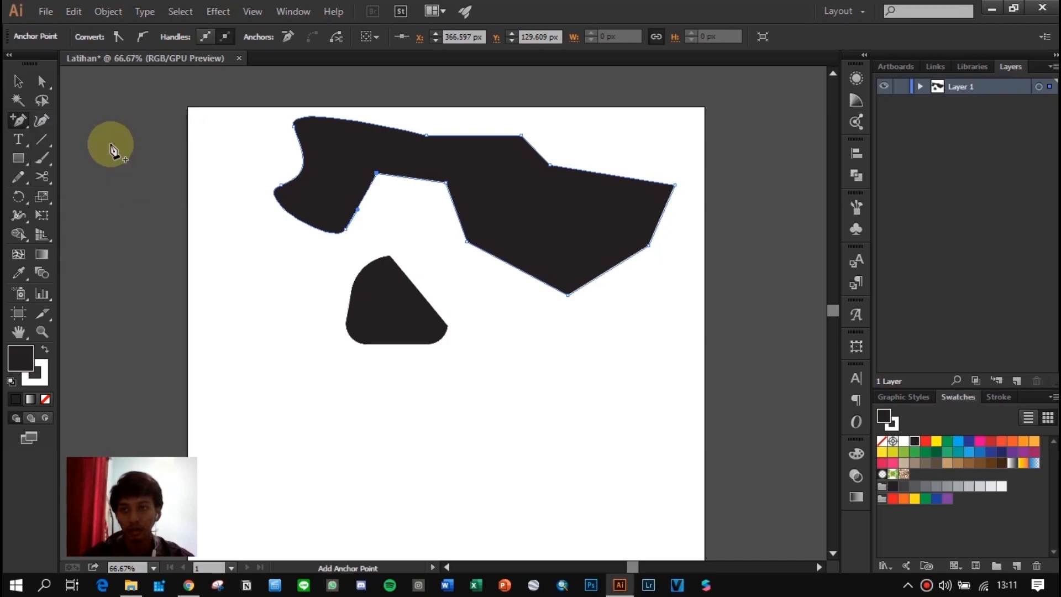
{"action": "left_click", "coordinate": [583, 169]}
{"action": "scroll", "coordinate": [617, 178], "scroll_direction": "up", "scroll_amount": 2}
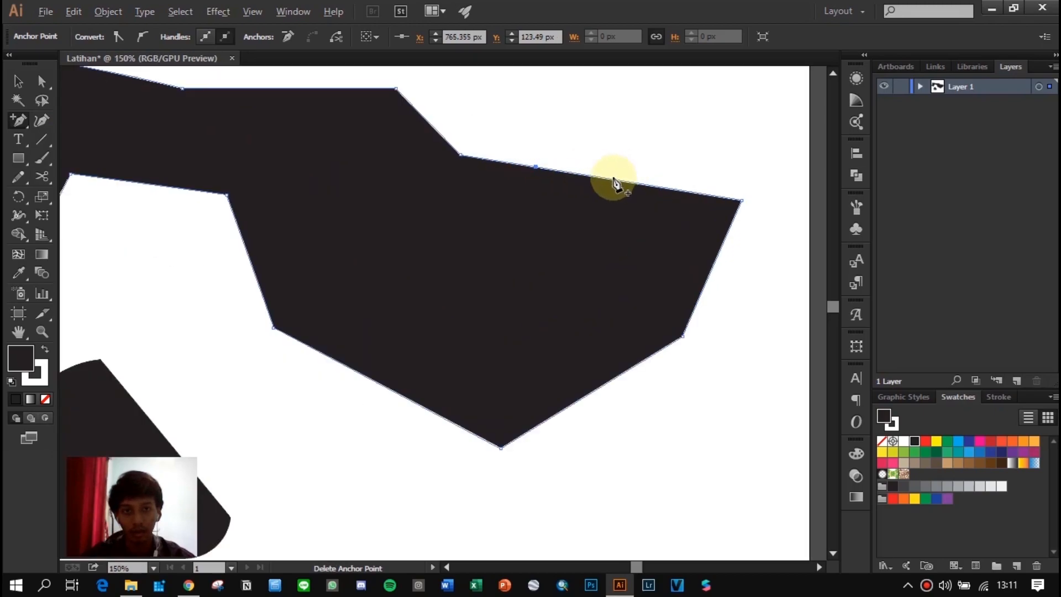
{"action": "left_click", "coordinate": [618, 179]}
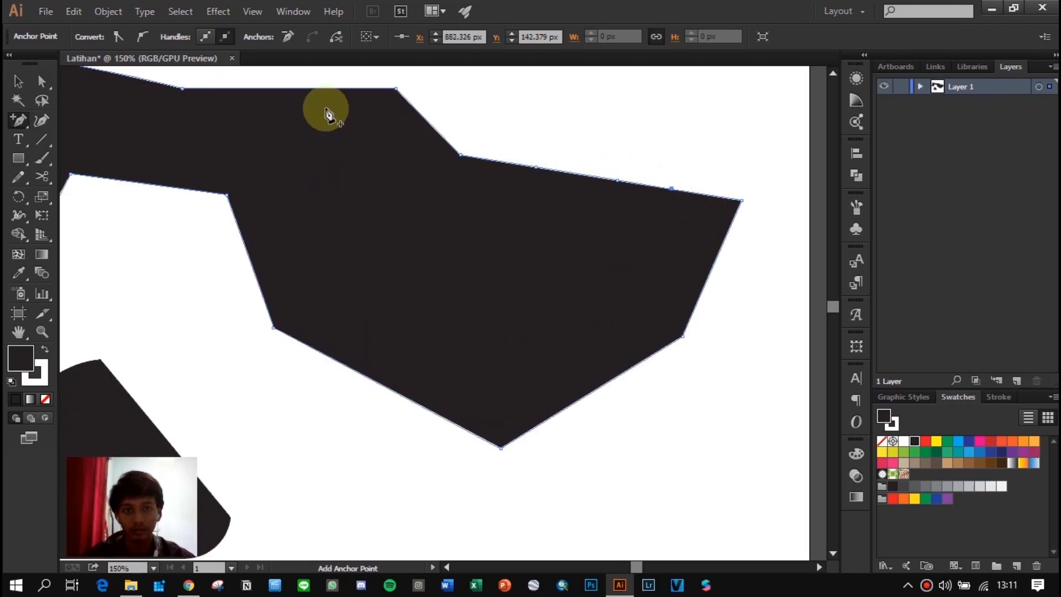
Step: Delete the two rightmost added points on the upper-right edge with the Delete Anchor Point tool
{"action": "left_click_drag", "start_coordinate": [17, 124], "coordinate": [64, 157]}
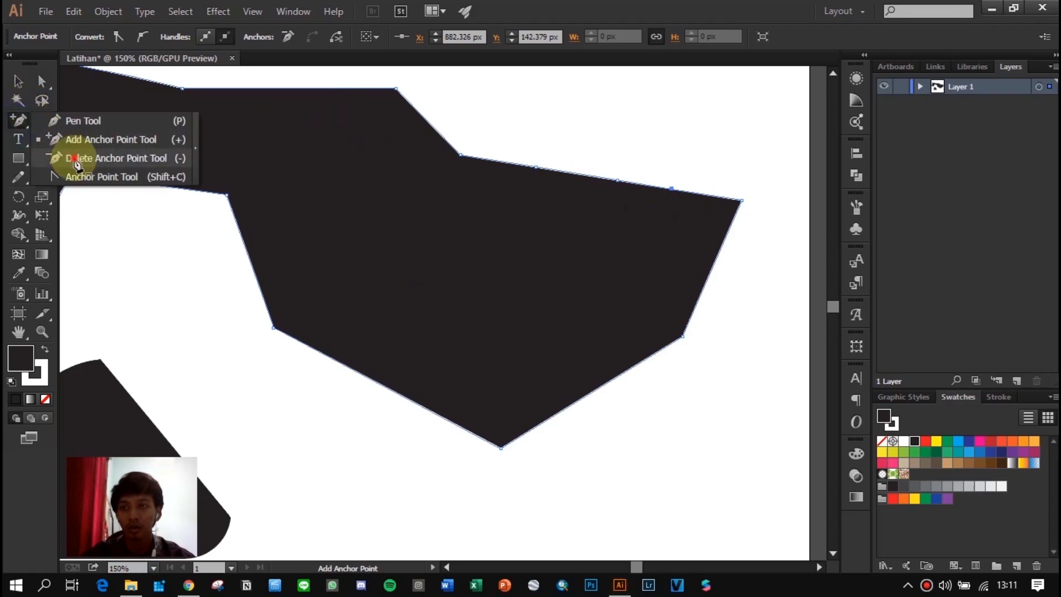
{"action": "left_click", "coordinate": [614, 180]}
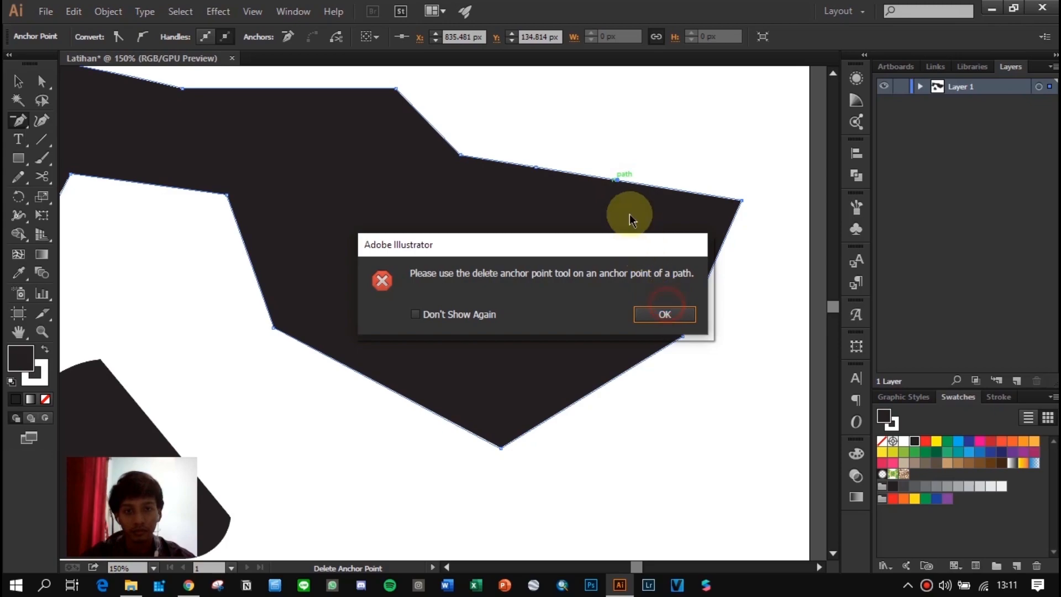
{"action": "left_click", "coordinate": [664, 314]}
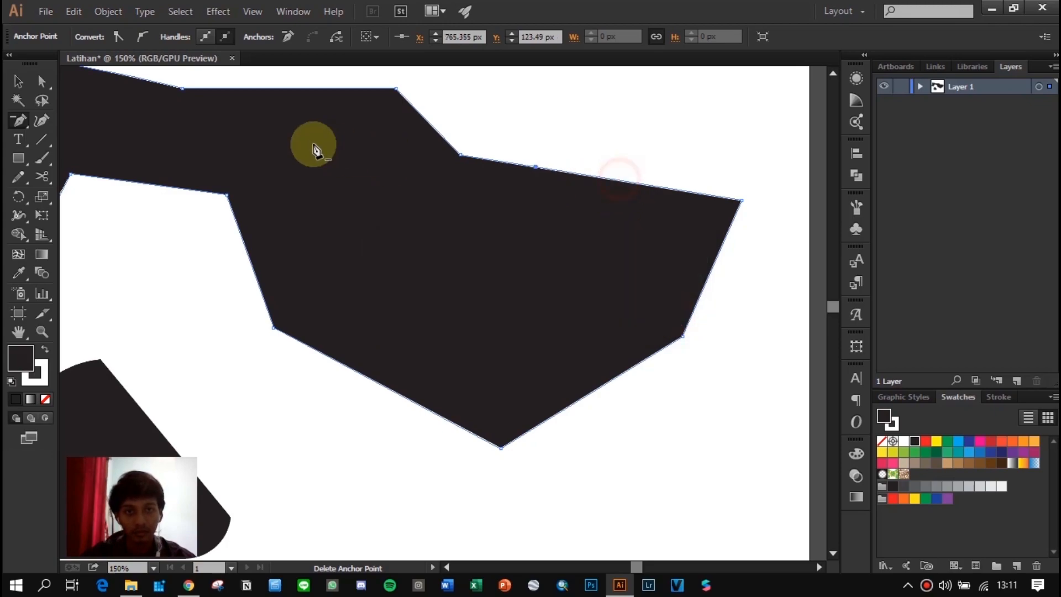
Step: Try the Anchor Point tool on the shape's far-right corner and on the added point of its upper-right edge
{"action": "left_click_drag", "start_coordinate": [18, 121], "coordinate": [91, 173]}
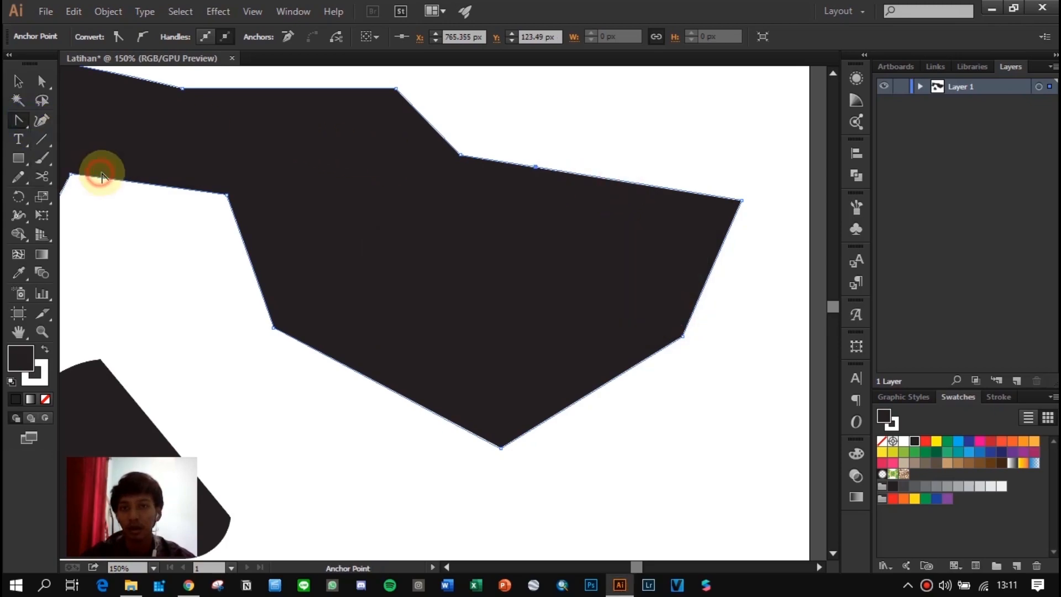
{"action": "scroll", "coordinate": [772, 203], "scroll_direction": "up", "scroll_amount": 2, "text": "alt"}
{"action": "left_click_drag", "start_coordinate": [767, 217], "coordinate": [569, 196]}
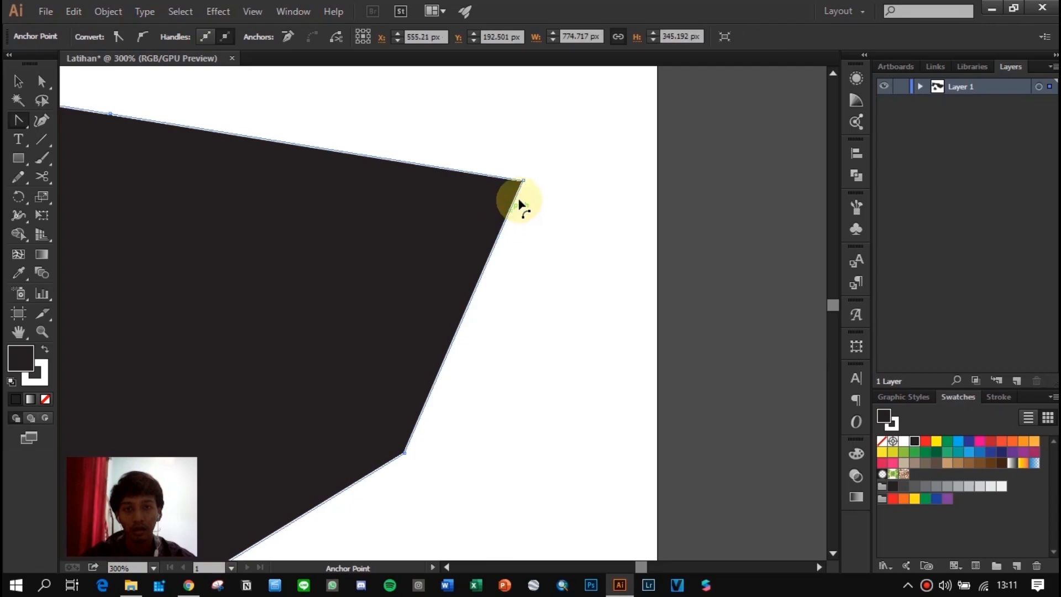
{"action": "left_click", "coordinate": [521, 181]}
{"action": "scroll", "coordinate": [547, 213], "scroll_direction": "down", "scroll_amount": 2, "text": "alt"}
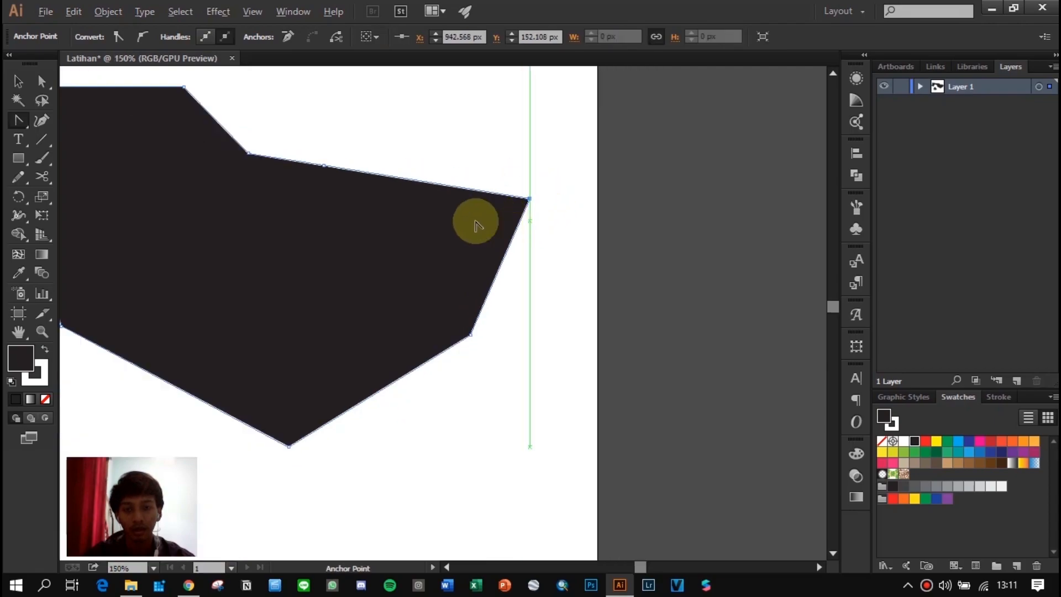
{"action": "left_click", "coordinate": [323, 164]}
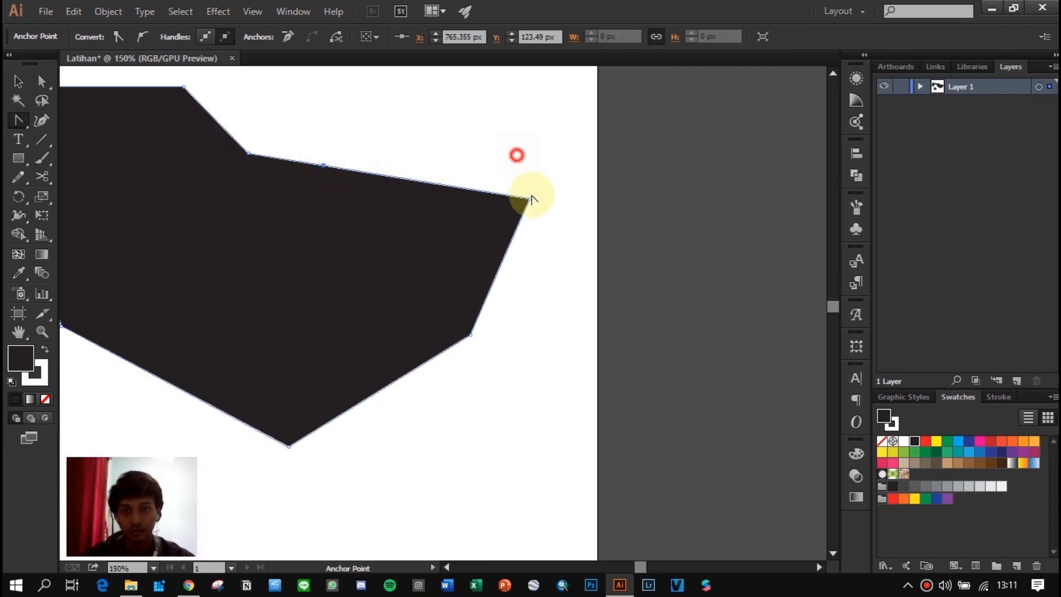
{"action": "left_click", "coordinate": [529, 202]}
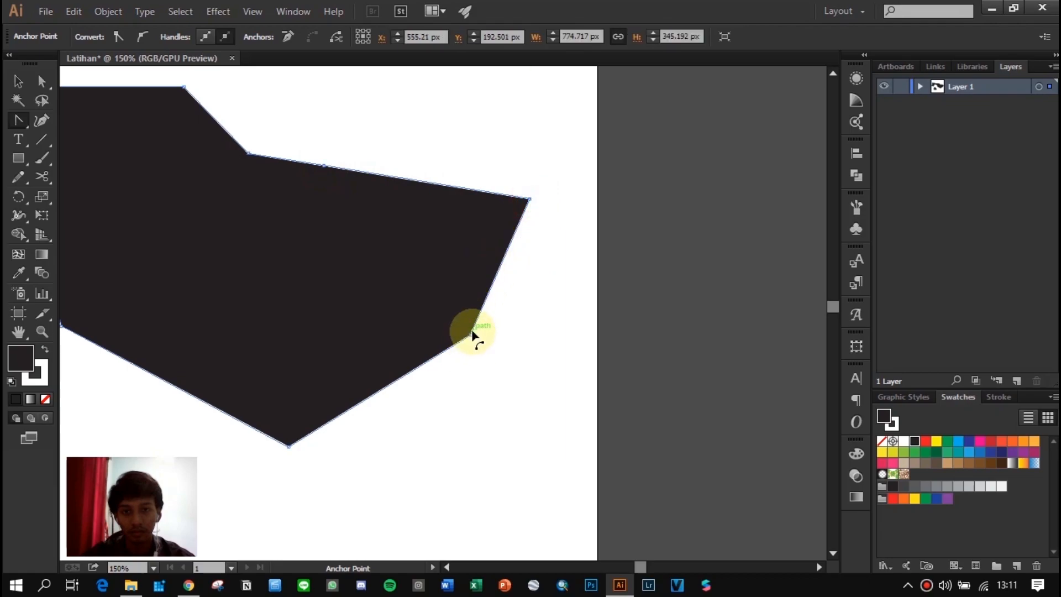
Step: Convert the smooth point at the shape's curved left end to a corner and pull its curve handles back out
{"action": "left_click_drag", "start_coordinate": [294, 185], "coordinate": [784, 270]}
{"action": "left_click_drag", "start_coordinate": [201, 274], "coordinate": [466, 237]}
{"action": "scroll", "coordinate": [416, 267], "scroll_direction": "up", "scroll_amount": 2}
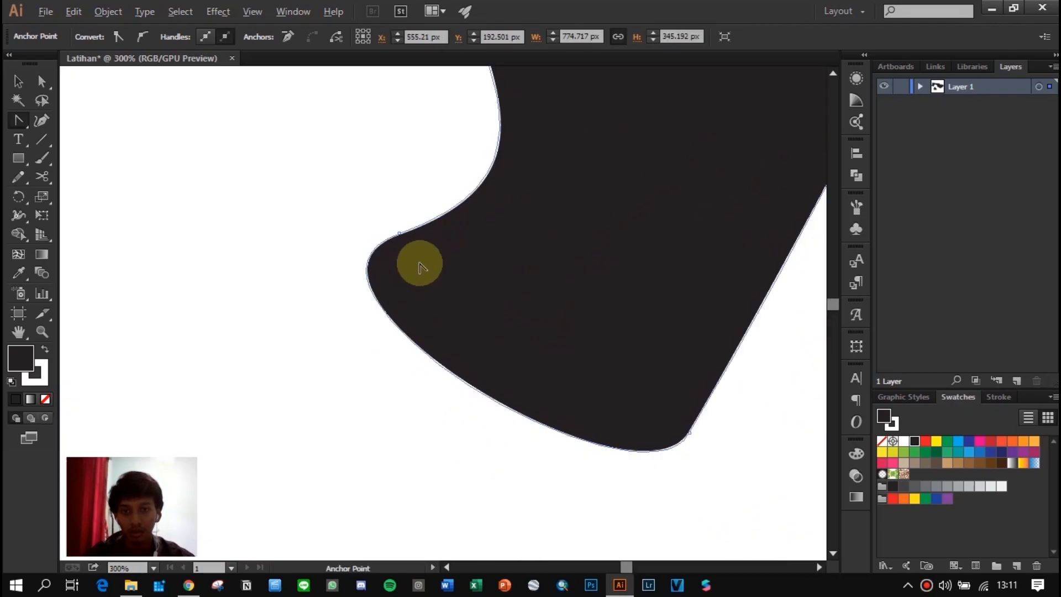
{"action": "left_click", "coordinate": [400, 233]}
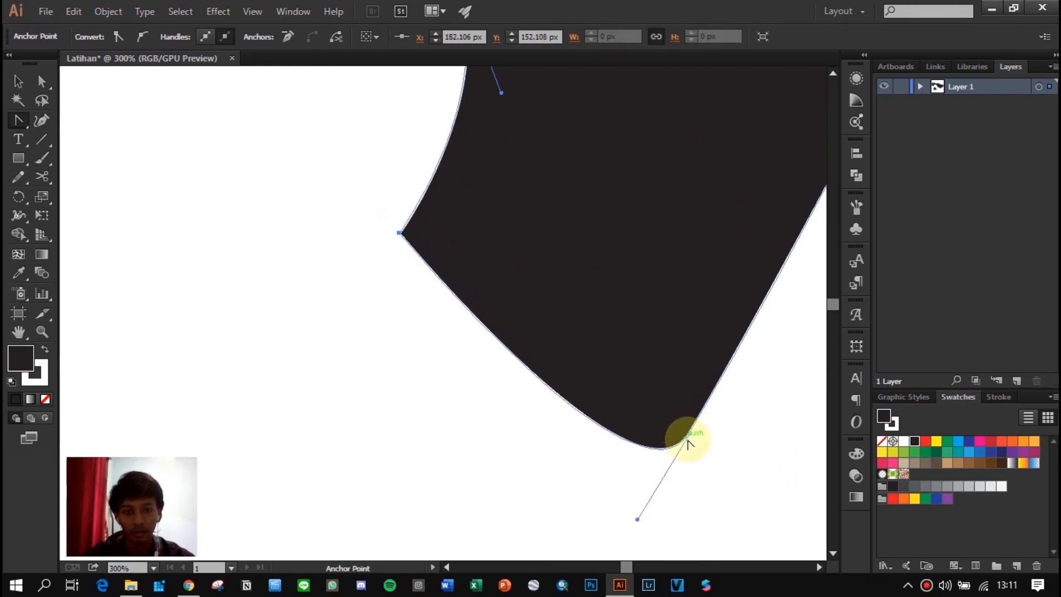
{"action": "left_click_drag", "start_coordinate": [399, 233], "coordinate": [253, 285]}
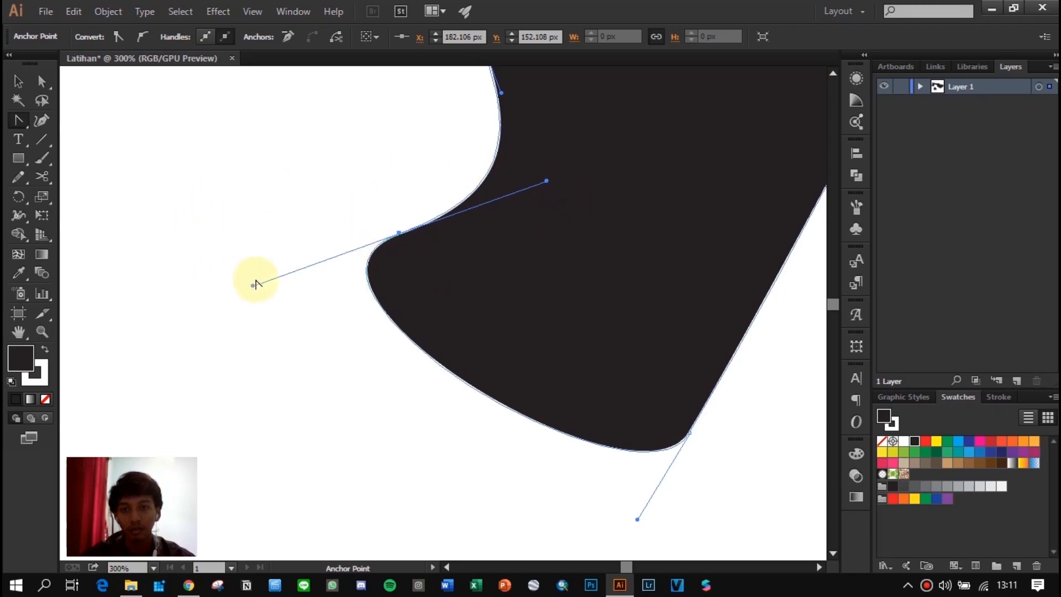
Step: Move the left point's two handles independently, the lower one downward and the other up, to form a sharp curved corner
{"action": "left_click_drag", "start_coordinate": [253, 286], "coordinate": [386, 364]}
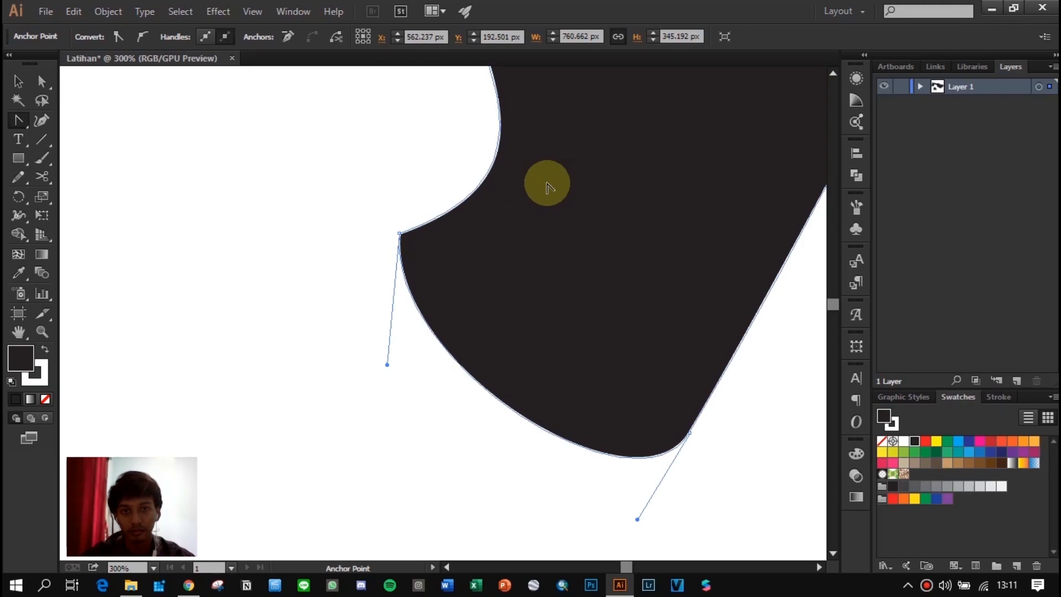
{"action": "left_click", "coordinate": [420, 224]}
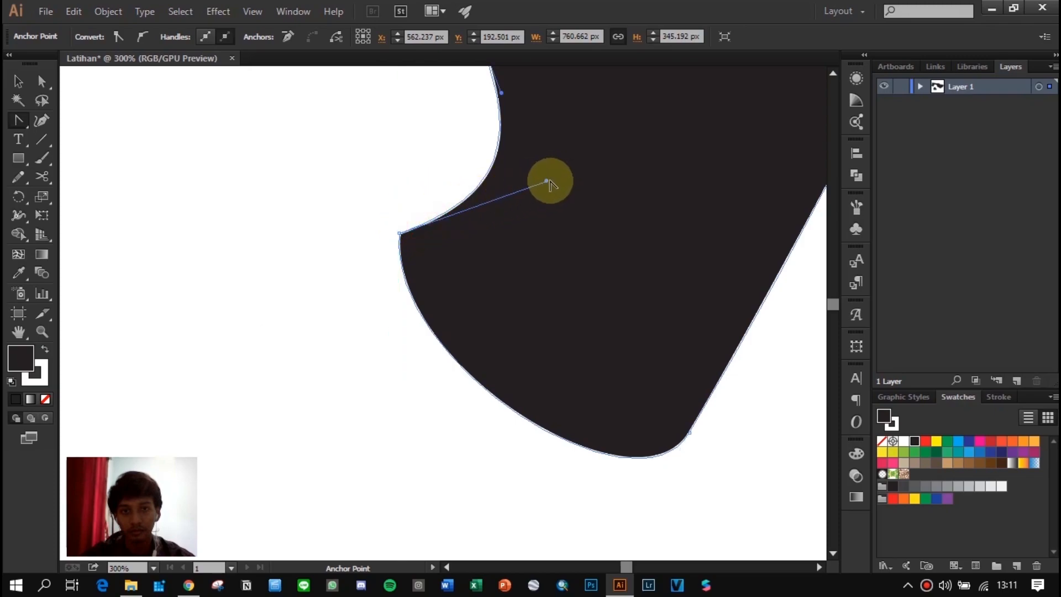
{"action": "left_click_drag", "start_coordinate": [548, 182], "coordinate": [441, 124]}
Step: Draw a closed wavy shape through ten points with the Curvature tool below the rounded black shape, and deselect it
{"action": "scroll", "coordinate": [549, 219], "scroll_direction": "down", "scroll_amount": 2}
{"action": "key", "text": "space"}
{"action": "left_click_drag", "start_coordinate": [707, 270], "coordinate": [533, 251]}
{"action": "left_click", "coordinate": [39, 121]}
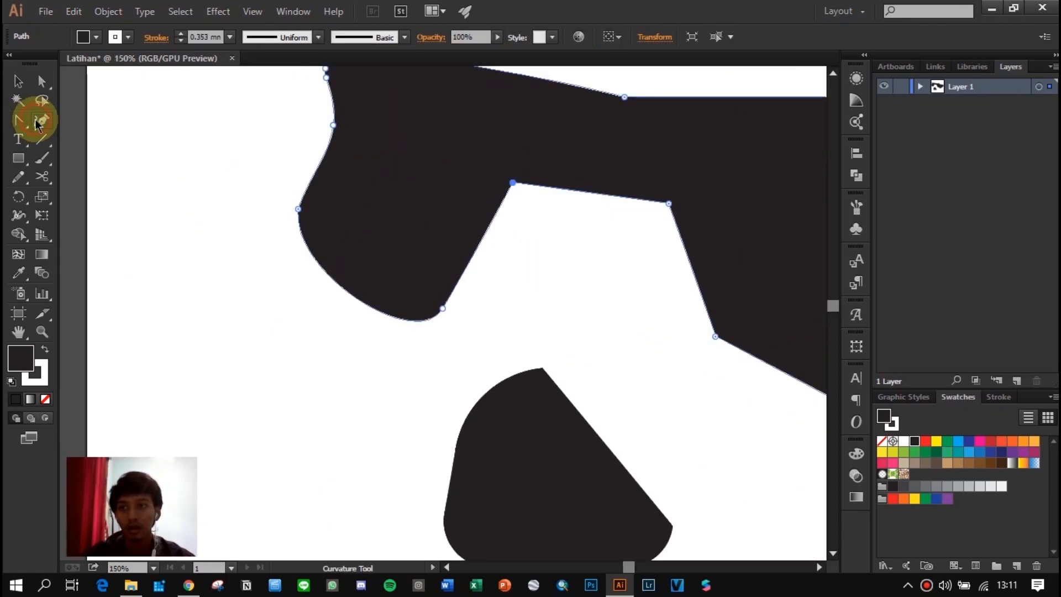
{"action": "scroll", "coordinate": [610, 254], "scroll_direction": "down", "scroll_amount": 1}
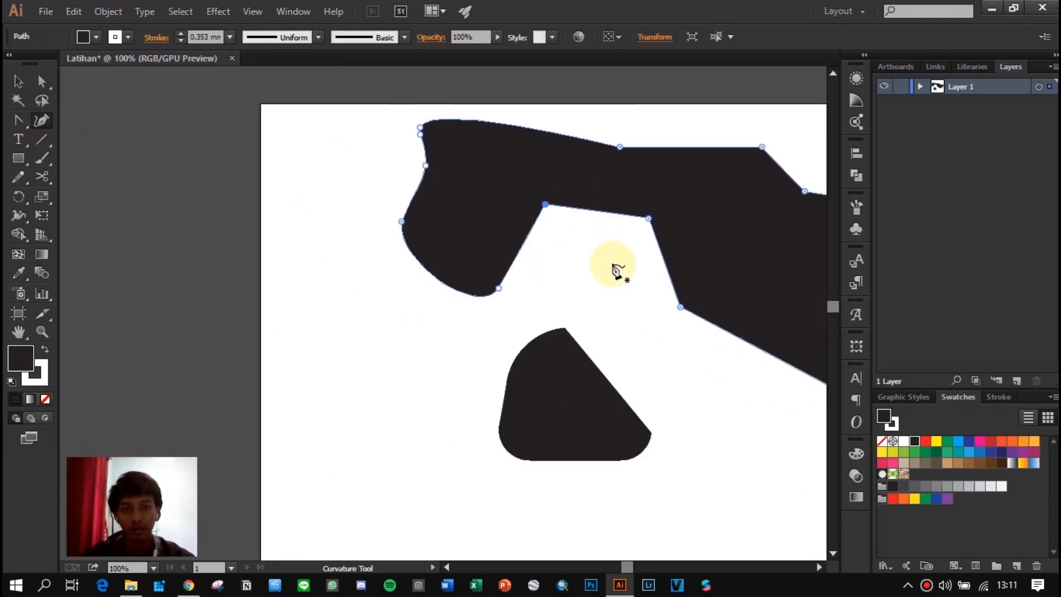
{"action": "key", "text": "space"}
{"action": "left_click_drag", "start_coordinate": [611, 263], "coordinate": [409, 132]}
{"action": "left_click", "coordinate": [339, 357]}
{"action": "left_click", "coordinate": [408, 417]}
{"action": "left_click", "coordinate": [380, 474]}
{"action": "left_click", "coordinate": [468, 504]}
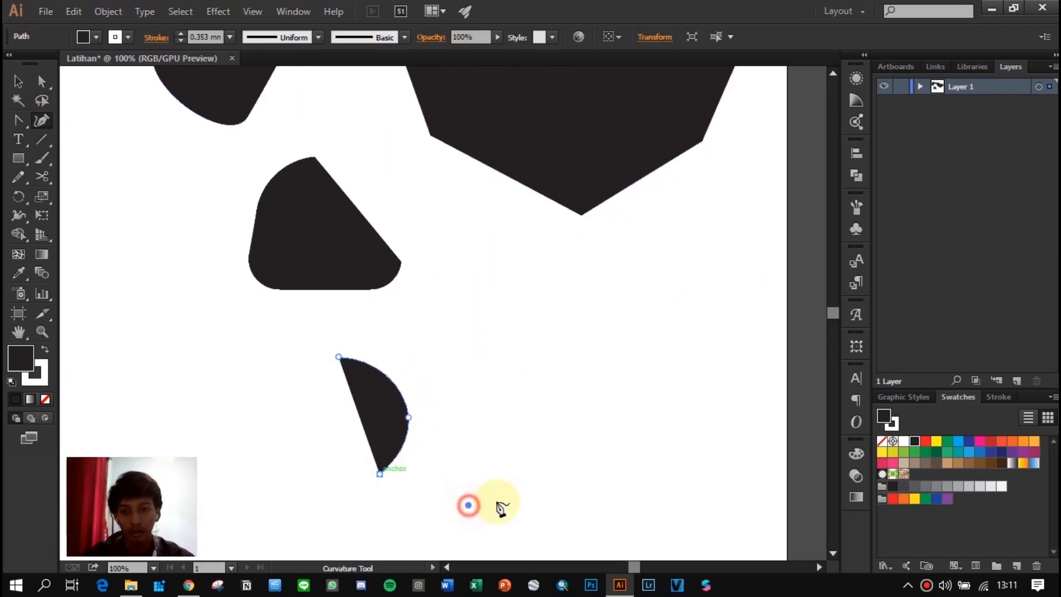
{"action": "left_click", "coordinate": [546, 438]}
{"action": "left_click", "coordinate": [668, 480]}
{"action": "left_click", "coordinate": [706, 414]}
{"action": "left_click", "coordinate": [754, 367]}
{"action": "left_click", "coordinate": [620, 310]}
{"action": "left_click", "coordinate": [471, 331]}
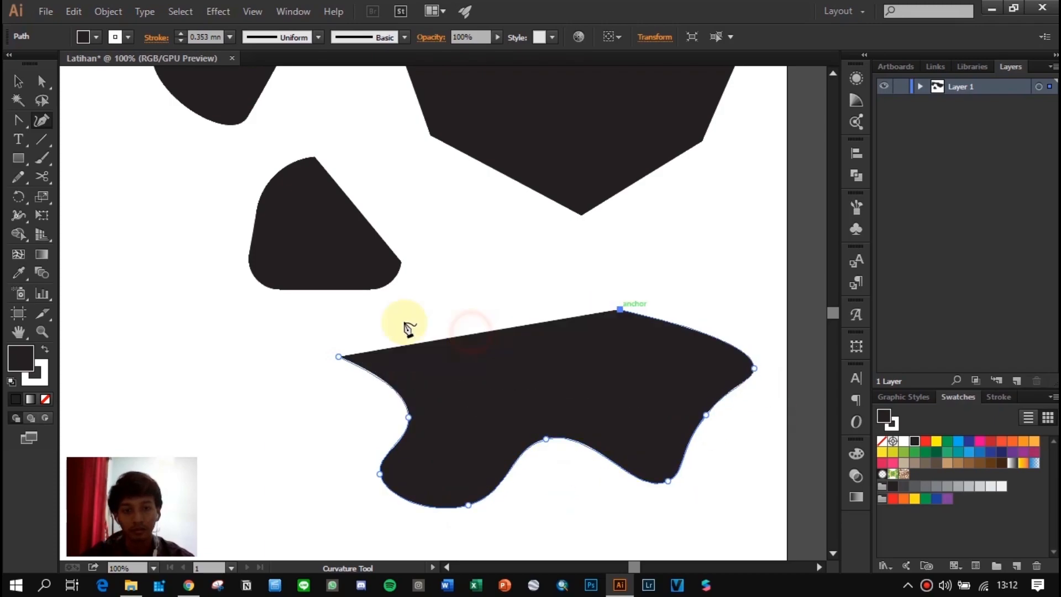
{"action": "left_click", "coordinate": [339, 357]}
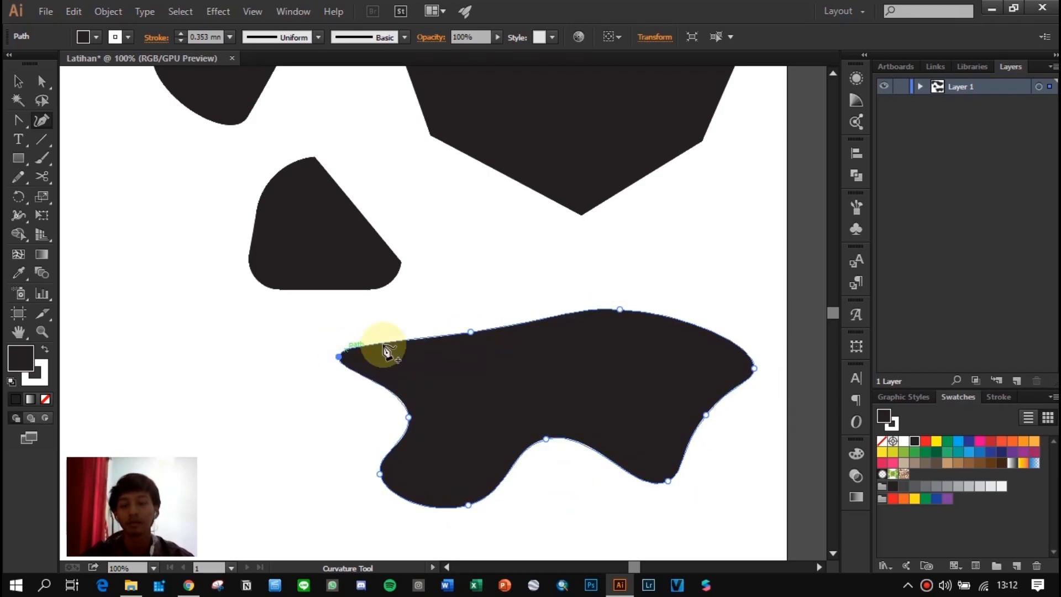
{"action": "left_click", "coordinate": [18, 82]}
{"action": "left_click", "coordinate": [480, 229]}
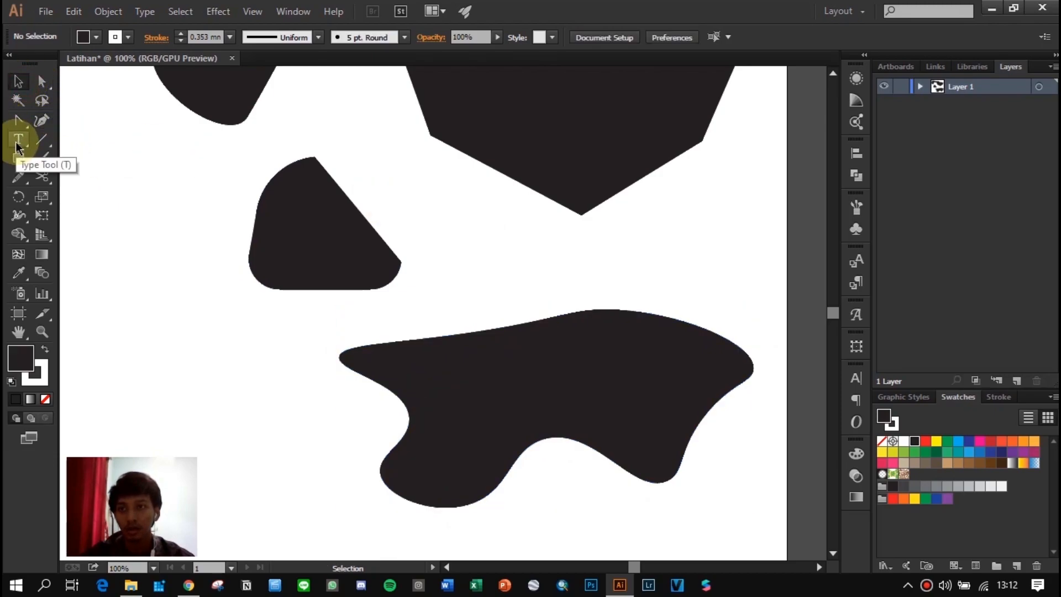
Step: Add the text "Adobe Illustrator" with the Type tool in the artboard's empty lower-left area, and deselect it
{"action": "left_click", "coordinate": [18, 143]}
{"action": "left_click_drag", "start_coordinate": [458, 301], "coordinate": [651, 100]}
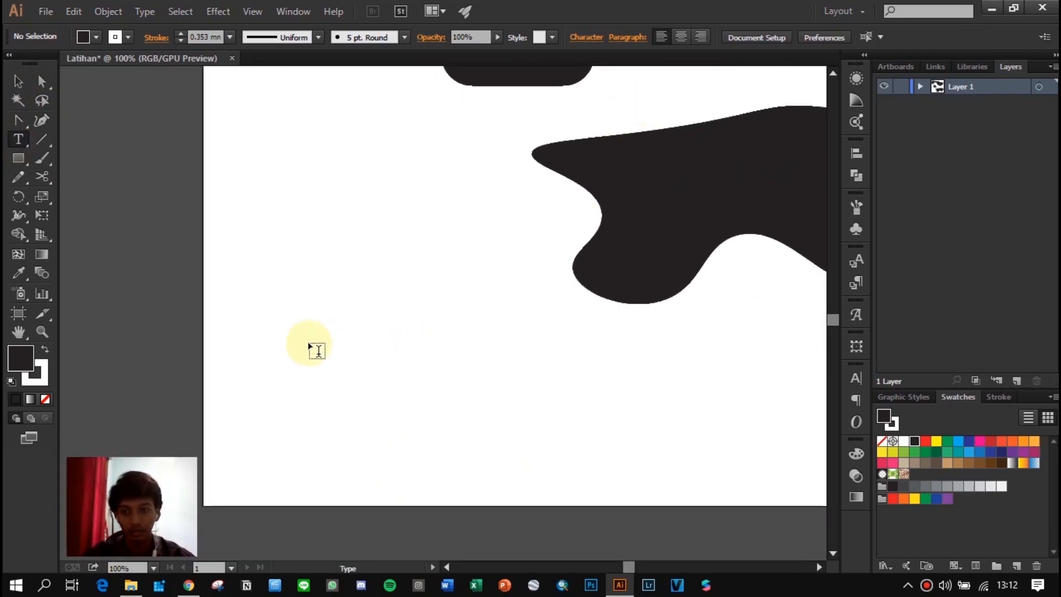
{"action": "scroll", "coordinate": [276, 235], "scroll_direction": "up", "scroll_amount": 3}
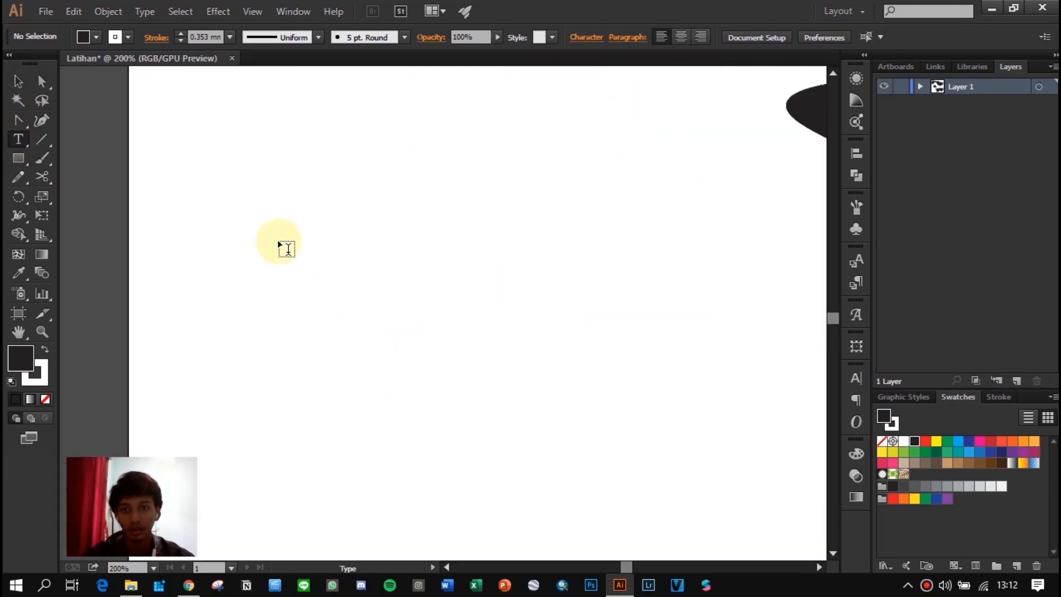
{"action": "left_click", "coordinate": [252, 226]}
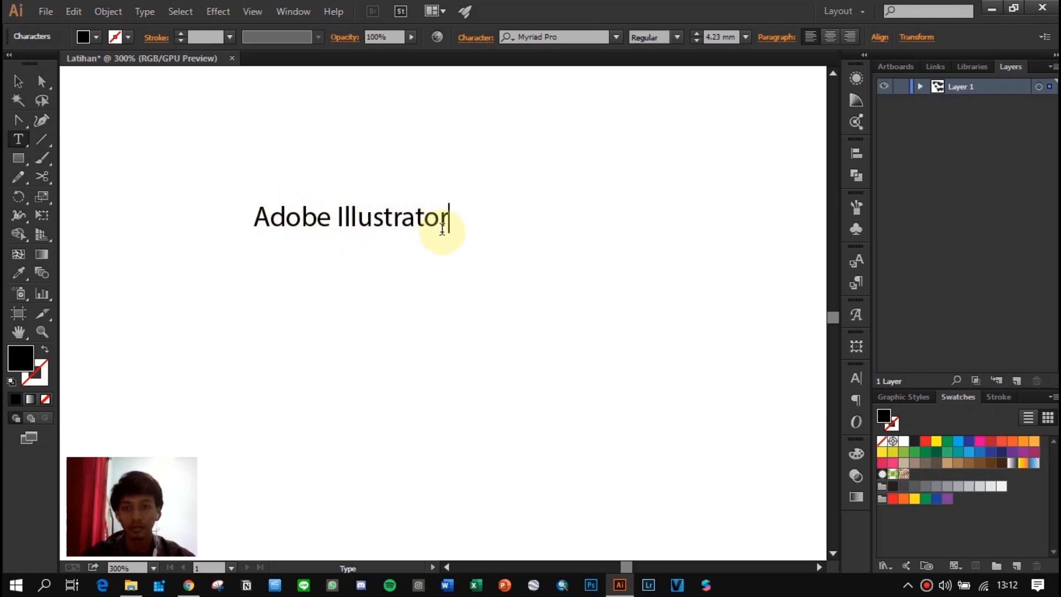
{"action": "key", "text": "Escape"}
{"action": "left_click", "coordinate": [462, 267]}
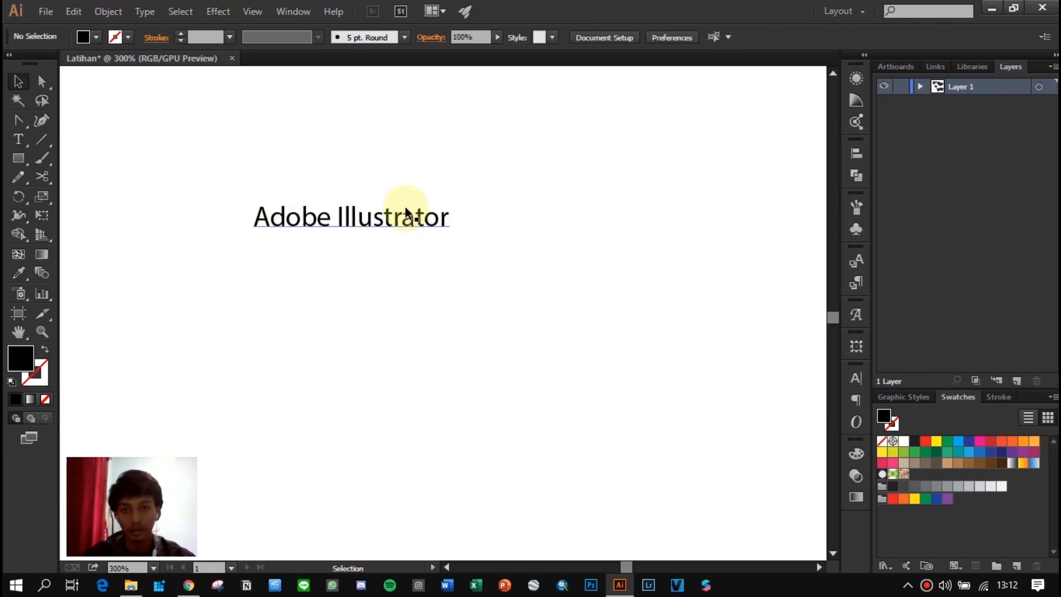
Step: Look through the list of fonts available for the "Adobe Illustrator" text, and deselect the text
{"action": "left_click_drag", "start_coordinate": [144, 128], "coordinate": [231, 153]}
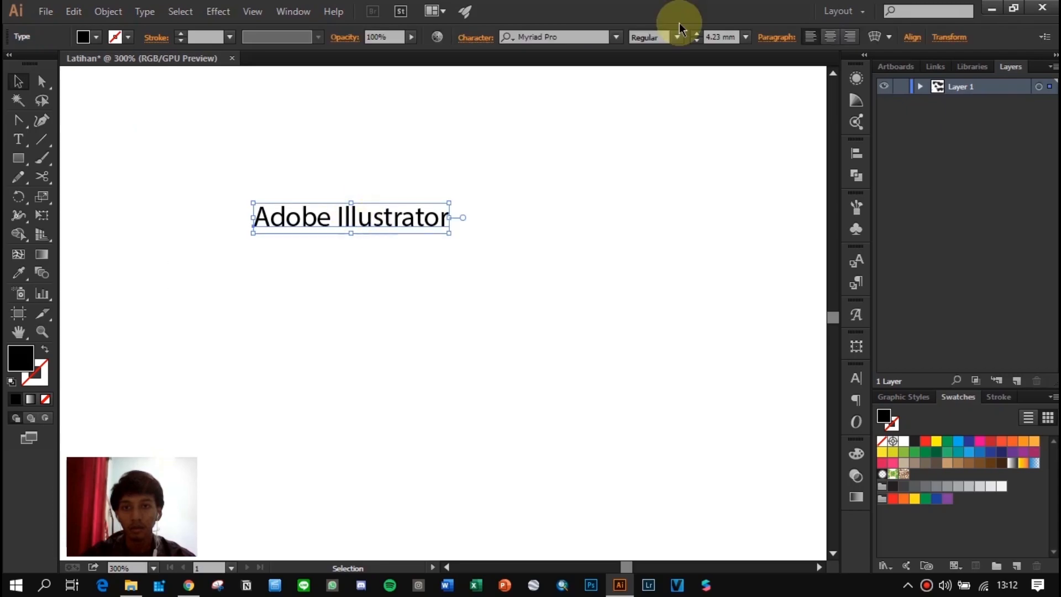
{"action": "left_click", "coordinate": [617, 37]}
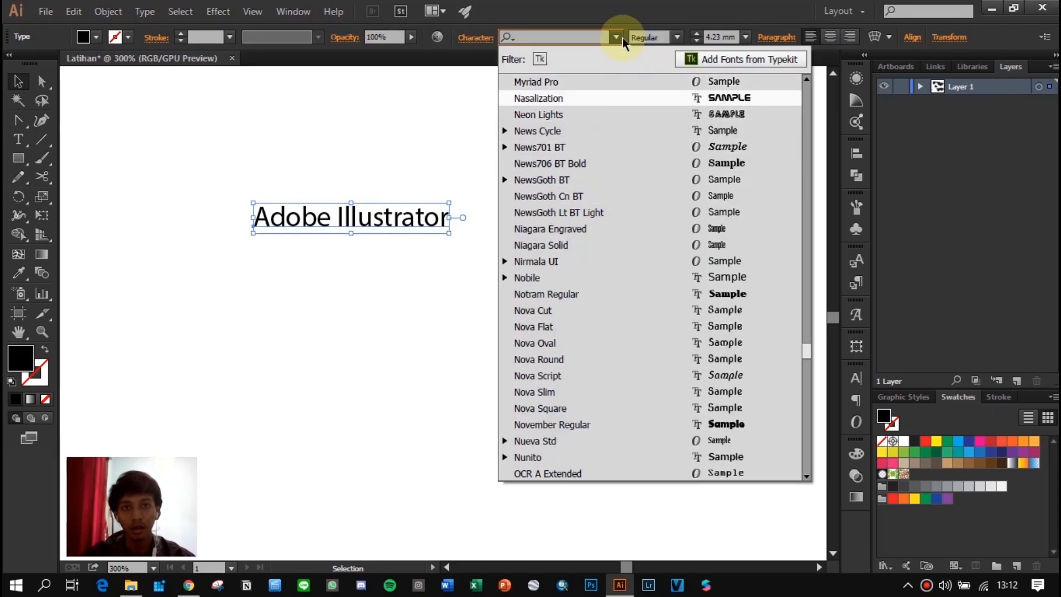
{"action": "left_click", "coordinate": [622, 38]}
{"action": "left_click", "coordinate": [503, 246]}
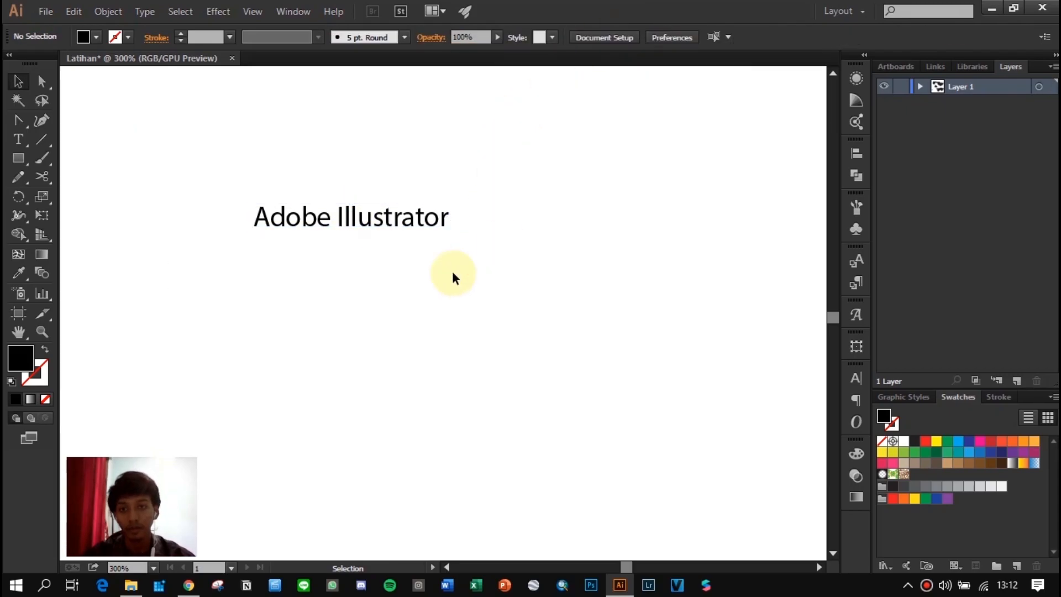
Step: Switch to Chrome to browse DaFont and the Google Fonts previews of "Adobe Illustrator", and return to Illustrator
{"action": "mouse_move", "coordinate": [188, 585]}
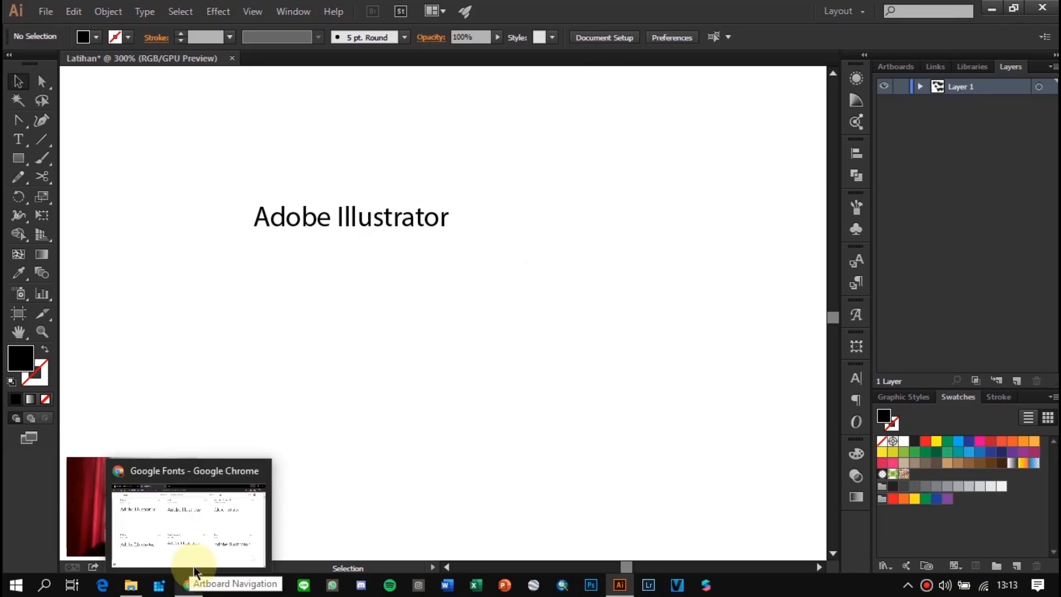
{"action": "left_click", "coordinate": [193, 555]}
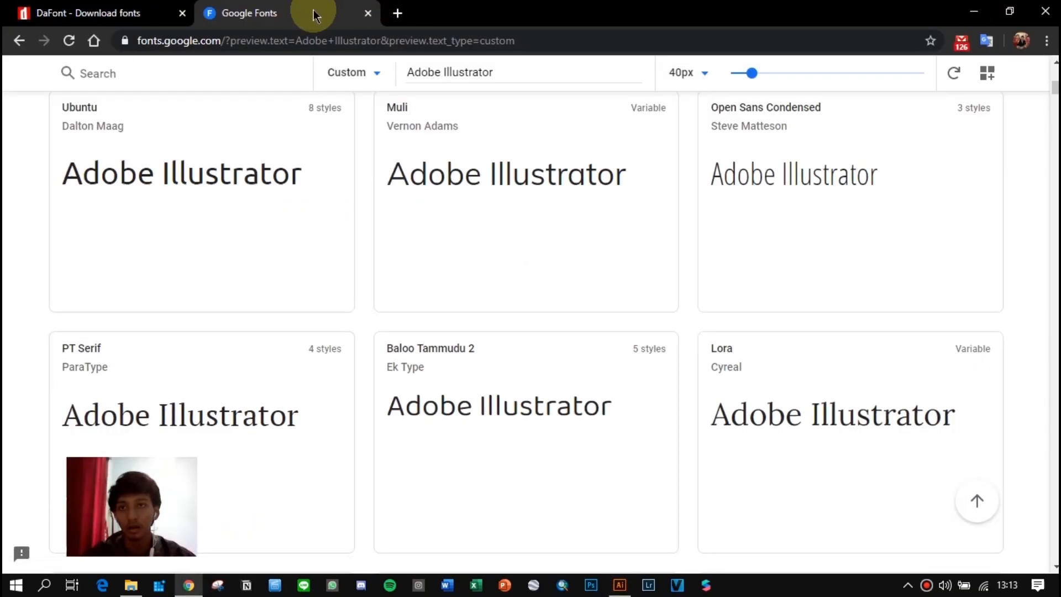
{"action": "left_click", "coordinate": [88, 13]}
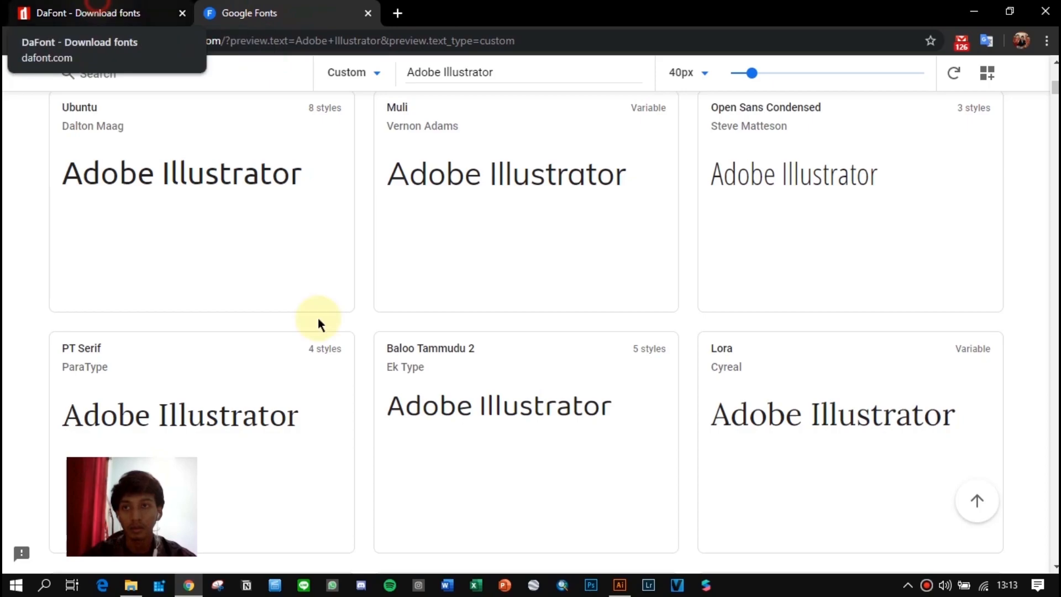
{"action": "scroll", "coordinate": [607, 289], "scroll_direction": "up", "scroll_amount": 15}
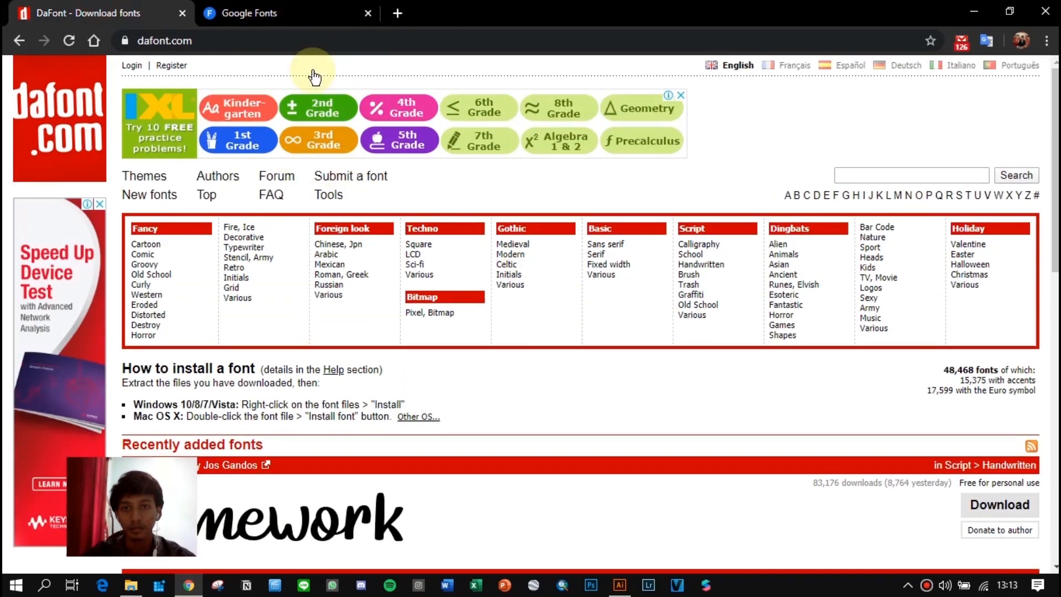
{"action": "left_click", "coordinate": [247, 12]}
{"action": "scroll", "coordinate": [906, 200], "scroll_direction": "up", "scroll_amount": 9}
{"action": "scroll", "coordinate": [906, 200], "scroll_direction": "up", "scroll_amount": 8}
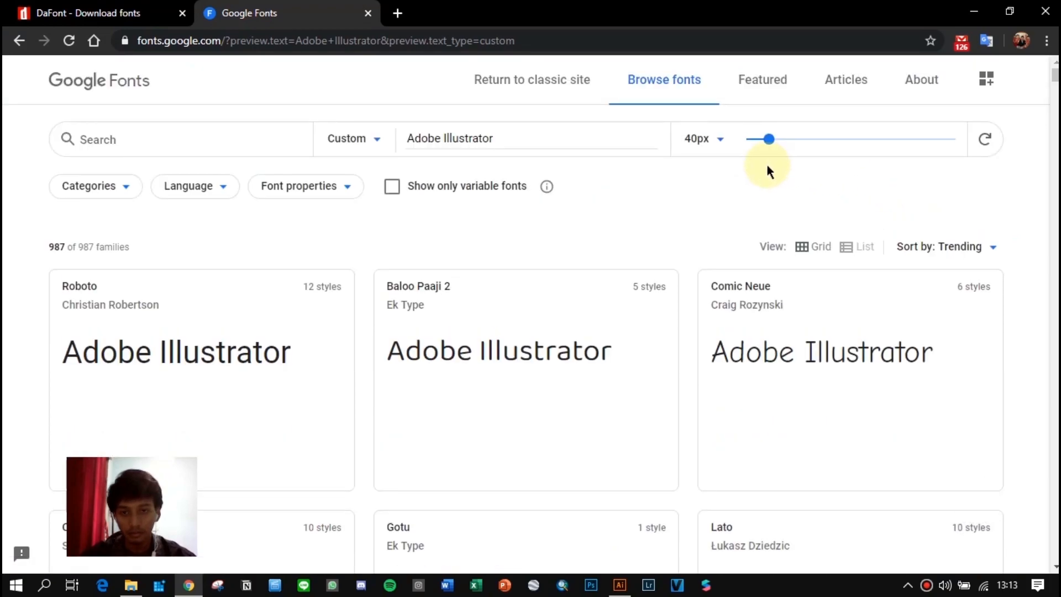
{"action": "scroll", "coordinate": [635, 201], "scroll_direction": "down", "scroll_amount": 10}
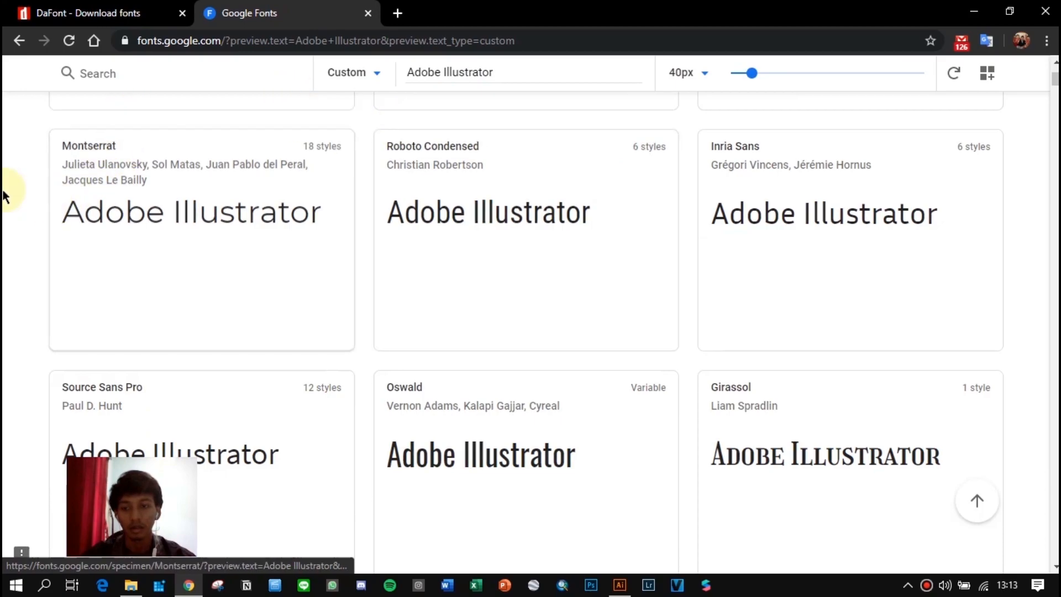
{"action": "left_click", "coordinate": [973, 11]}
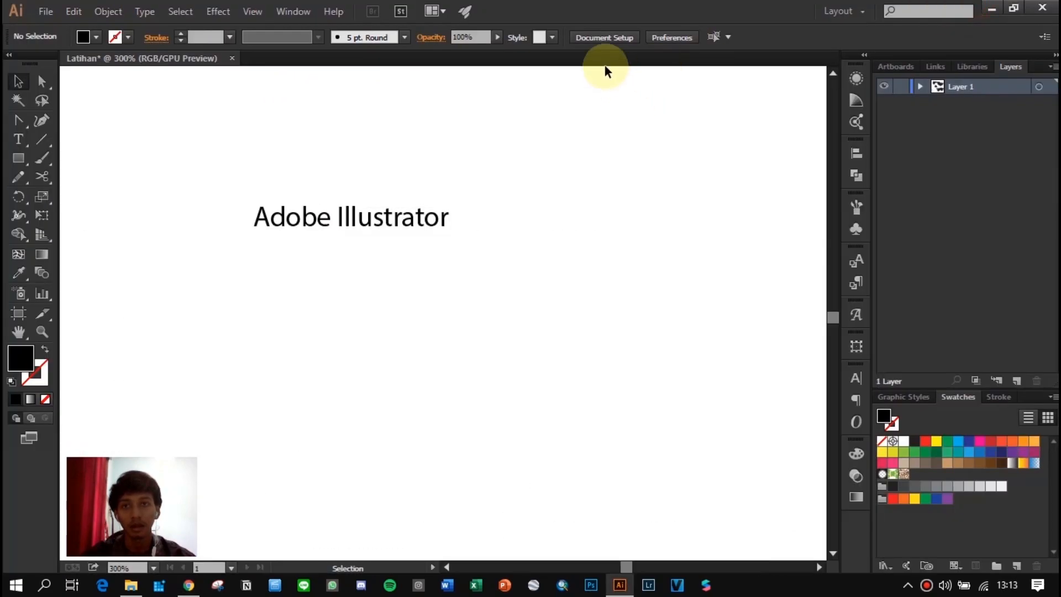
Step: Review the installed fonts for the selected "Adobe Illustrator" text once more without choosing one, and deselect it
{"action": "left_click", "coordinate": [396, 217]}
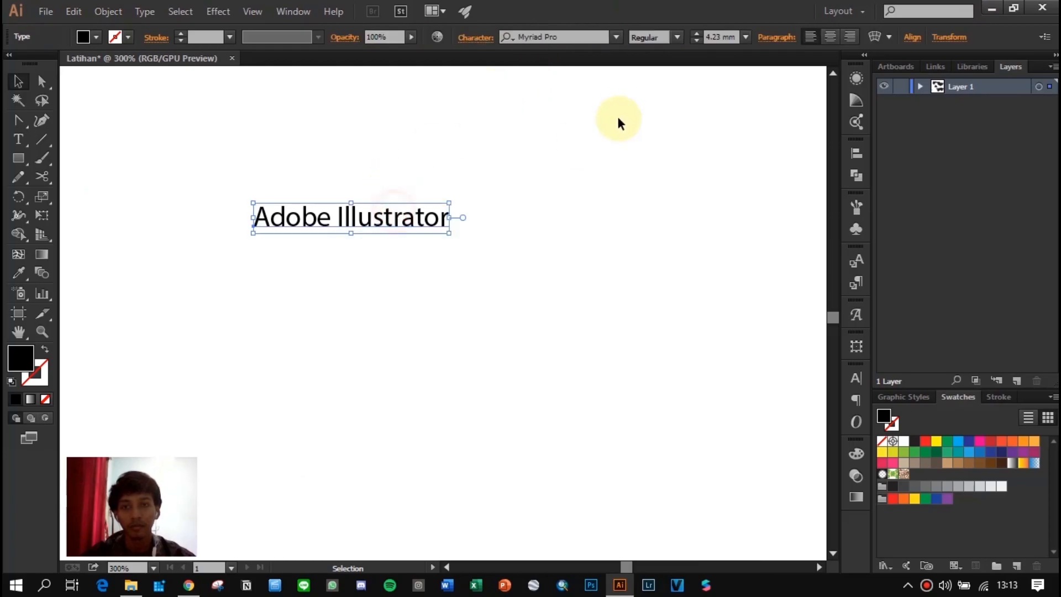
{"action": "left_click", "coordinate": [616, 37]}
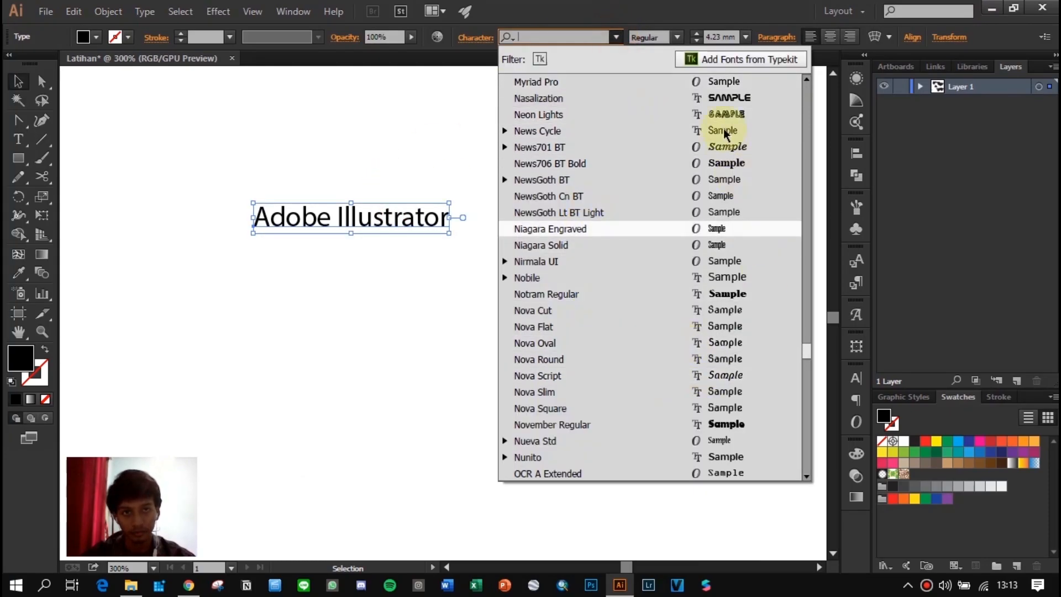
{"action": "left_click", "coordinate": [612, 36]}
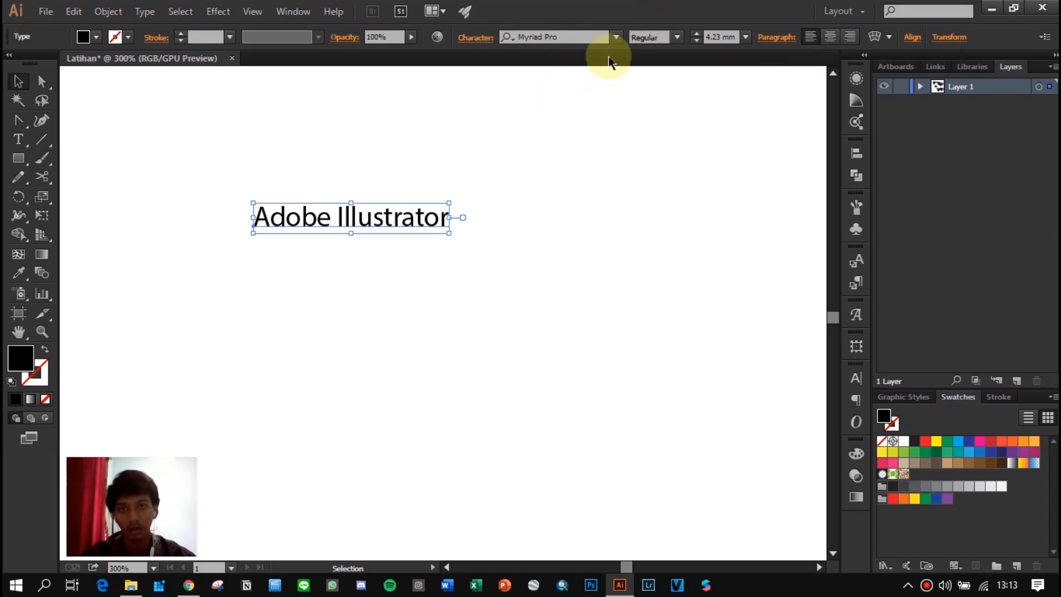
{"action": "scroll", "coordinate": [352, 250], "scroll_direction": "up", "scroll_amount": 2}
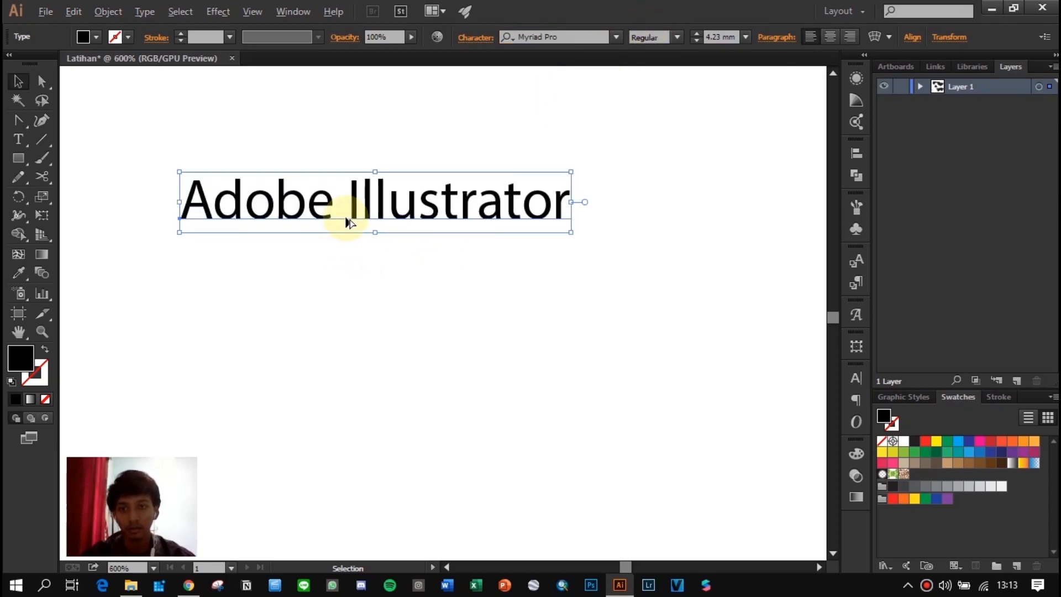
{"action": "left_click", "coordinate": [133, 231]}
Step: Draw a vertical line to the right of the text with the Line Segment tool and give it a dark blue stroke
{"action": "left_click", "coordinate": [46, 141]}
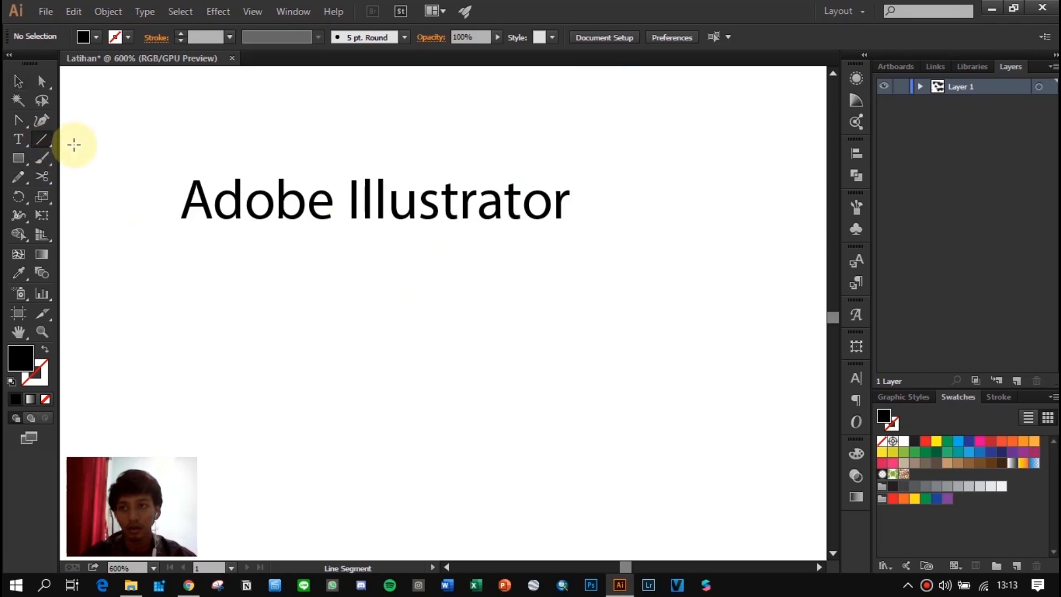
{"action": "left_click_drag", "start_coordinate": [678, 166], "coordinate": [677, 448]}
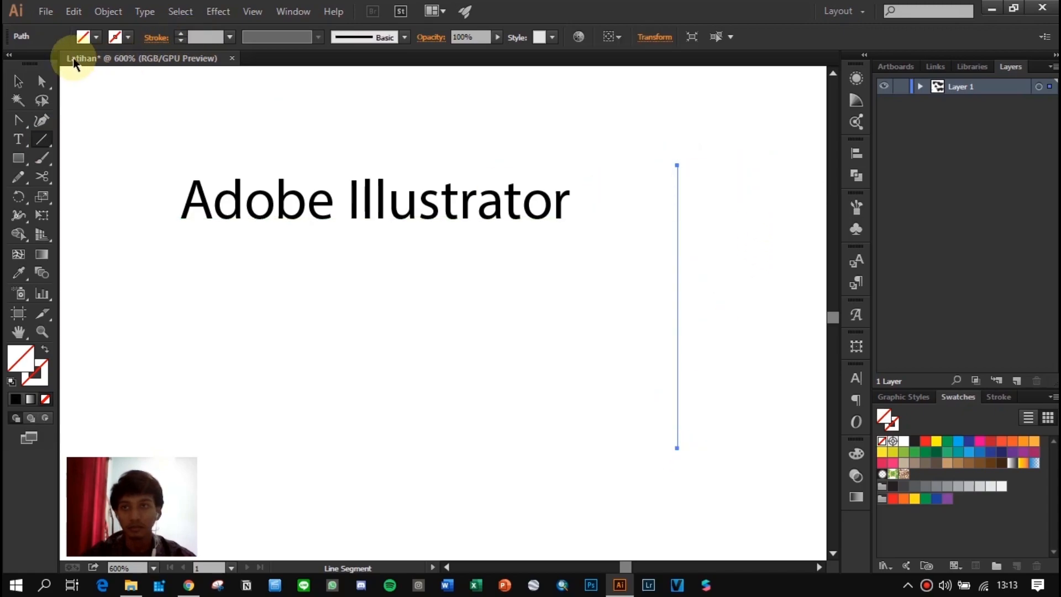
{"action": "left_click", "coordinate": [127, 39]}
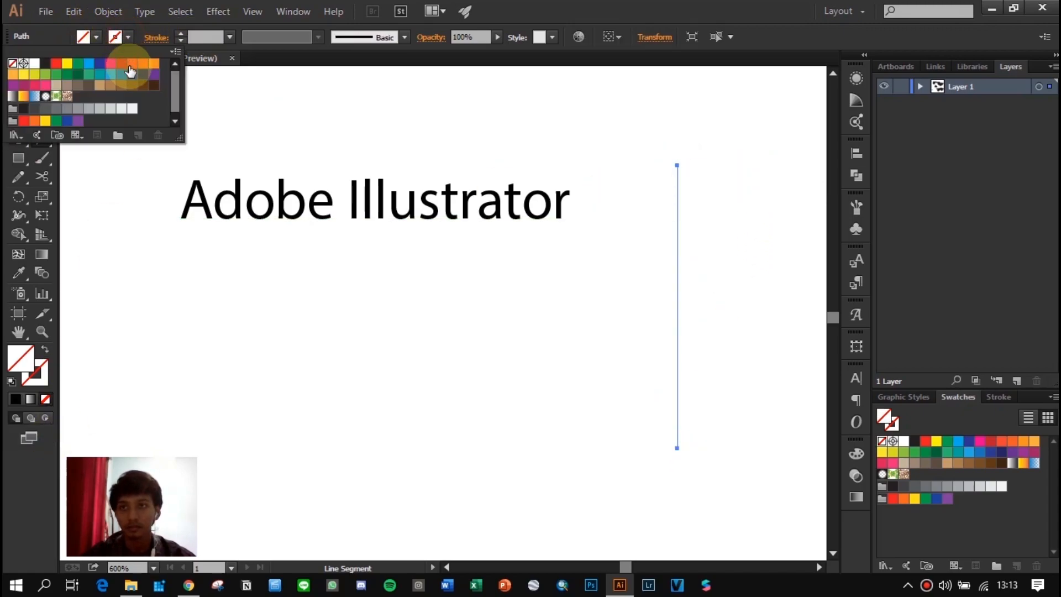
{"action": "left_click", "coordinate": [132, 75]}
Step: Set the vertical line's stroke weight to 2 mm and deselect the line
{"action": "left_click", "coordinate": [158, 30]}
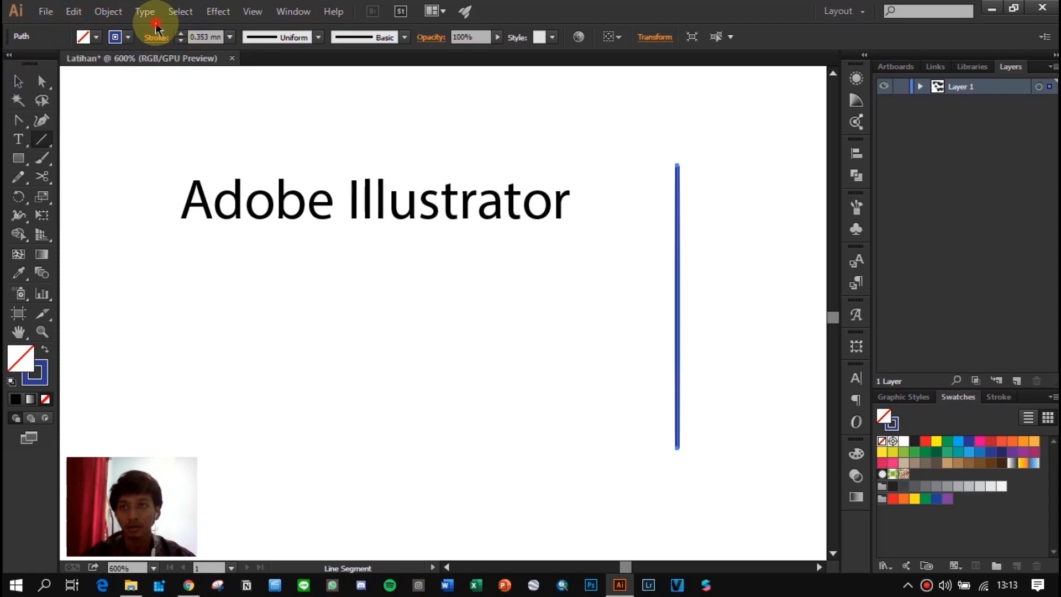
{"action": "left_click", "coordinate": [230, 38]}
{"action": "left_click", "coordinate": [260, 171]}
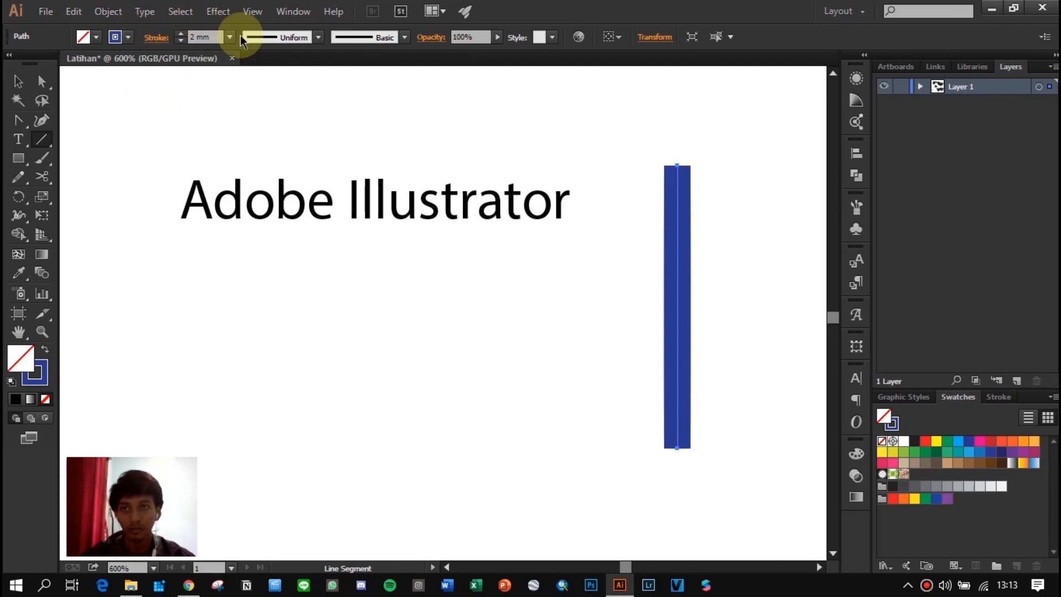
{"action": "left_click", "coordinate": [22, 82]}
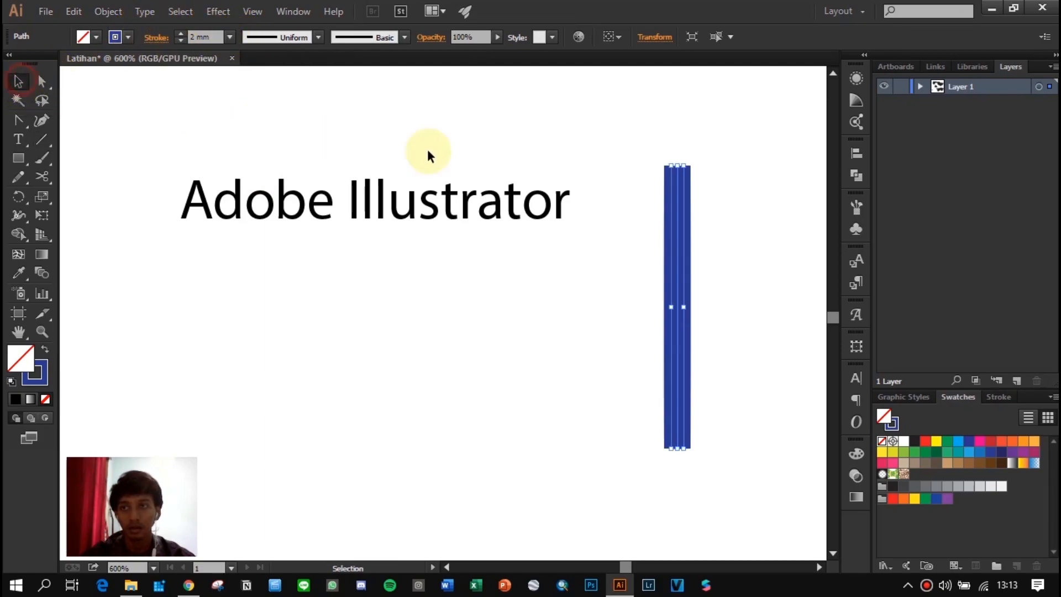
{"action": "left_click", "coordinate": [735, 238]}
Step: Duplicate the blue vertical line a short distance to its right at the same height, and deselect the copy
{"action": "left_click_drag", "start_coordinate": [734, 244], "coordinate": [558, 193]}
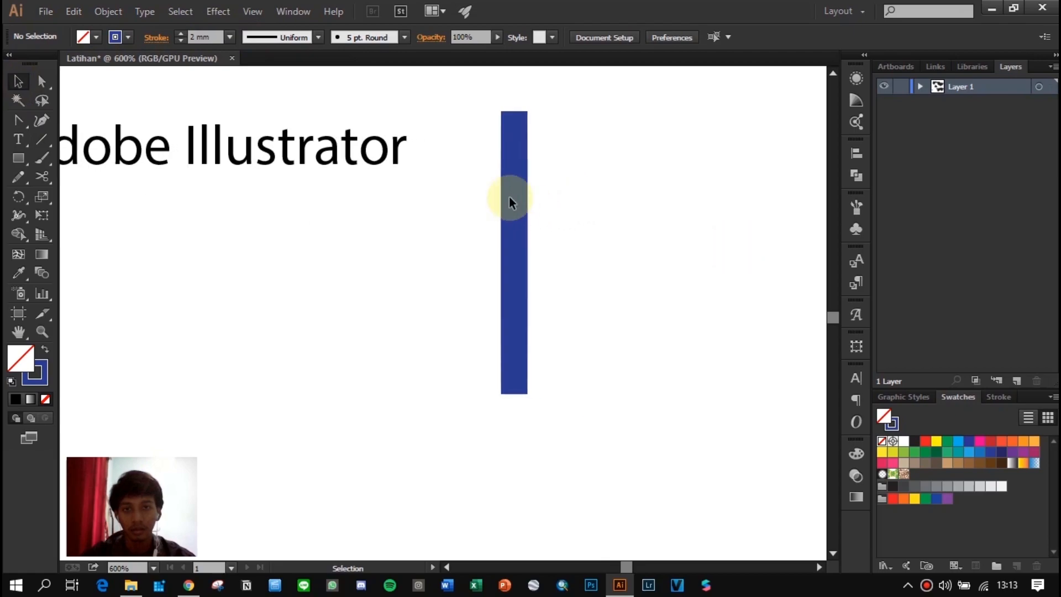
{"action": "left_click", "coordinate": [517, 194]}
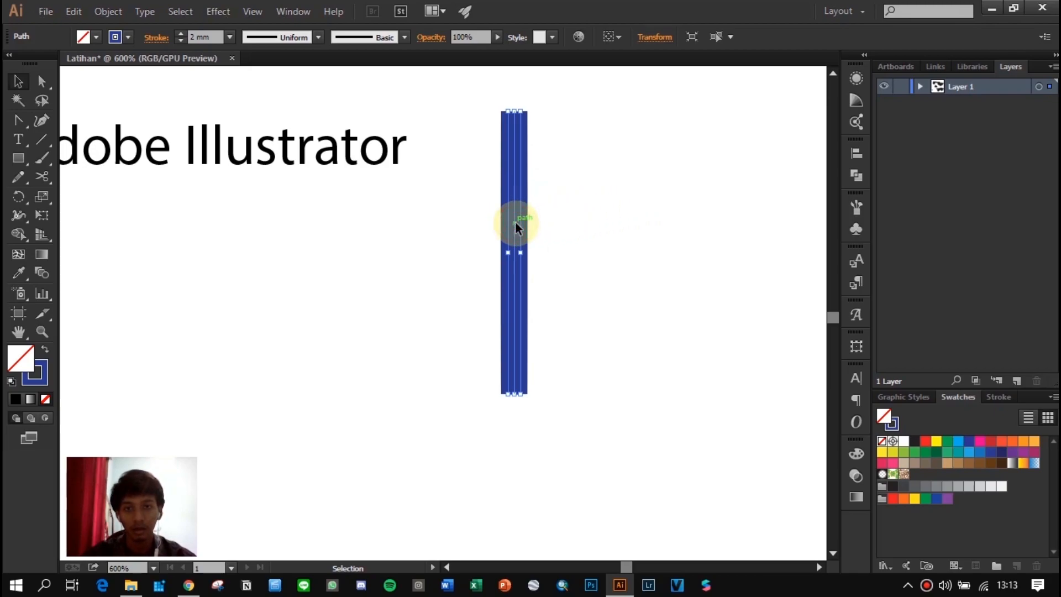
{"action": "left_click_drag", "start_coordinate": [519, 222], "coordinate": [577, 223]}
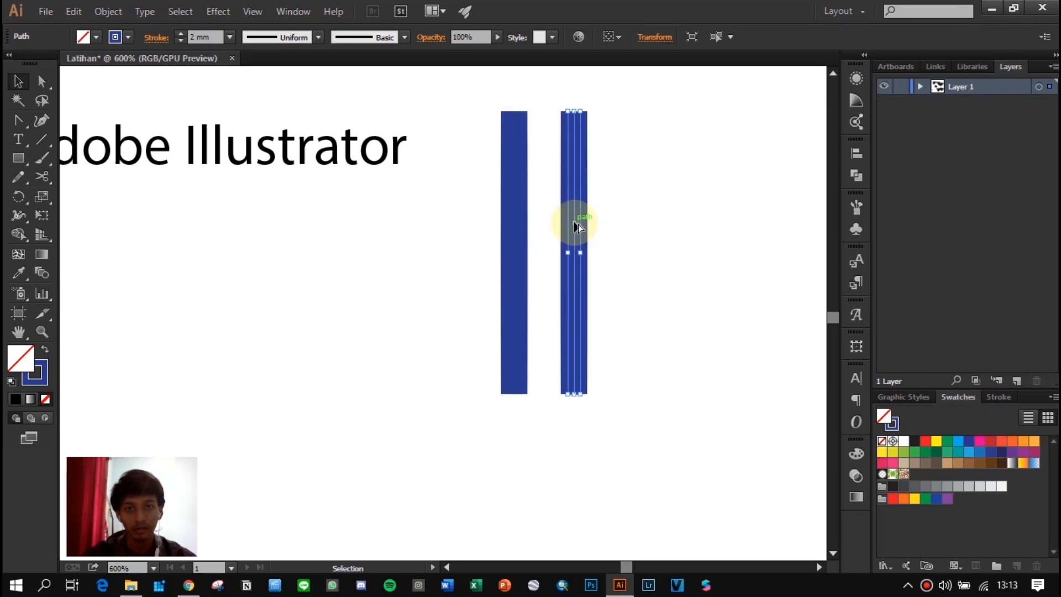
{"action": "left_click", "coordinate": [637, 220]}
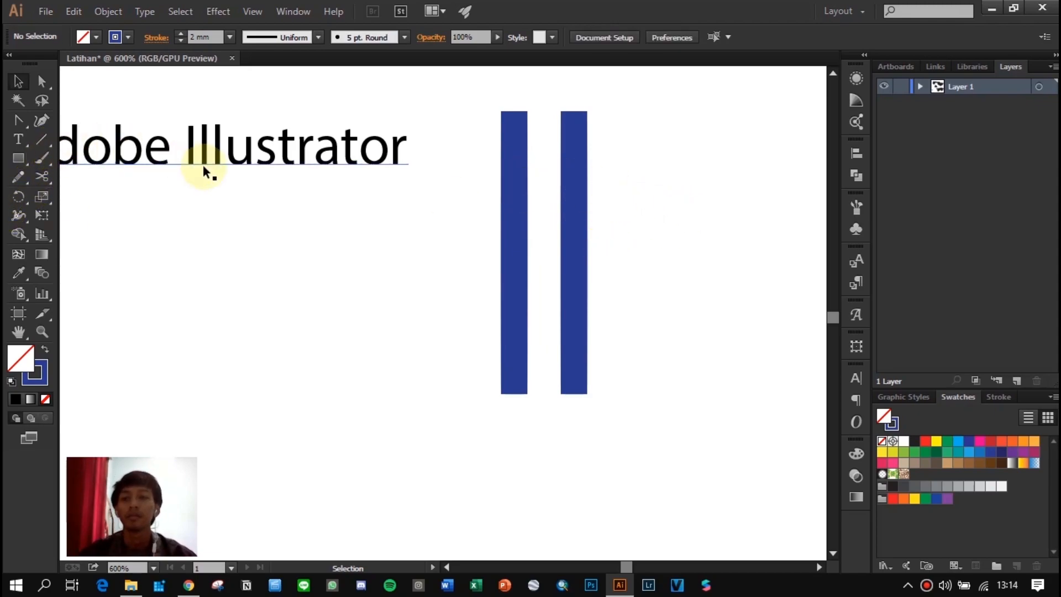
Step: Draw a circle with the Ellipse tool below the "Adobe Illustrator" text, using no fill and the dark blue 2 mm stroke
{"action": "left_click_drag", "start_coordinate": [247, 248], "coordinate": [355, 254]}
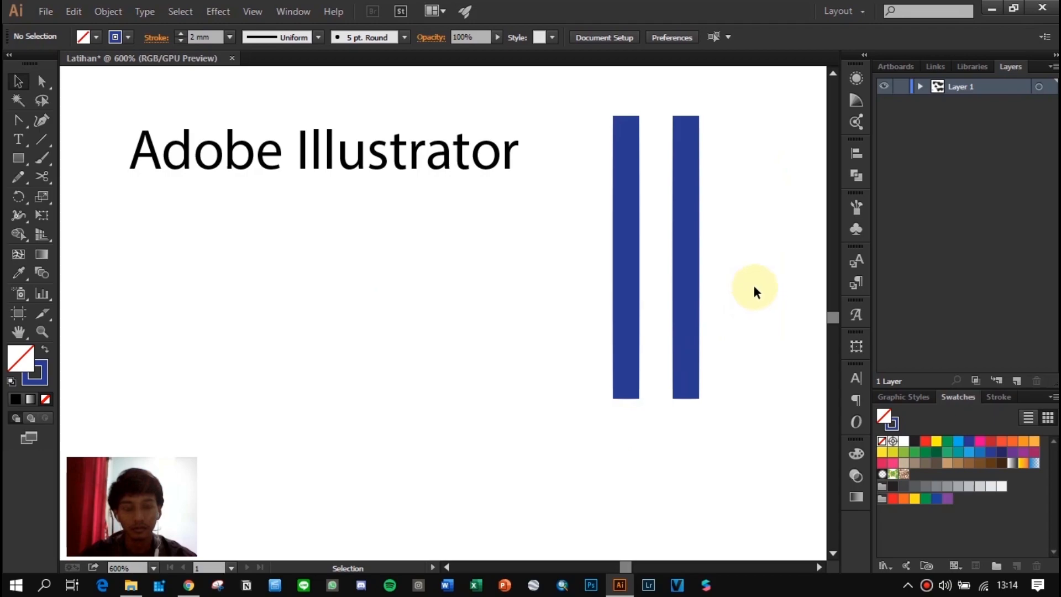
{"action": "left_click_drag", "start_coordinate": [753, 287], "coordinate": [619, 276]}
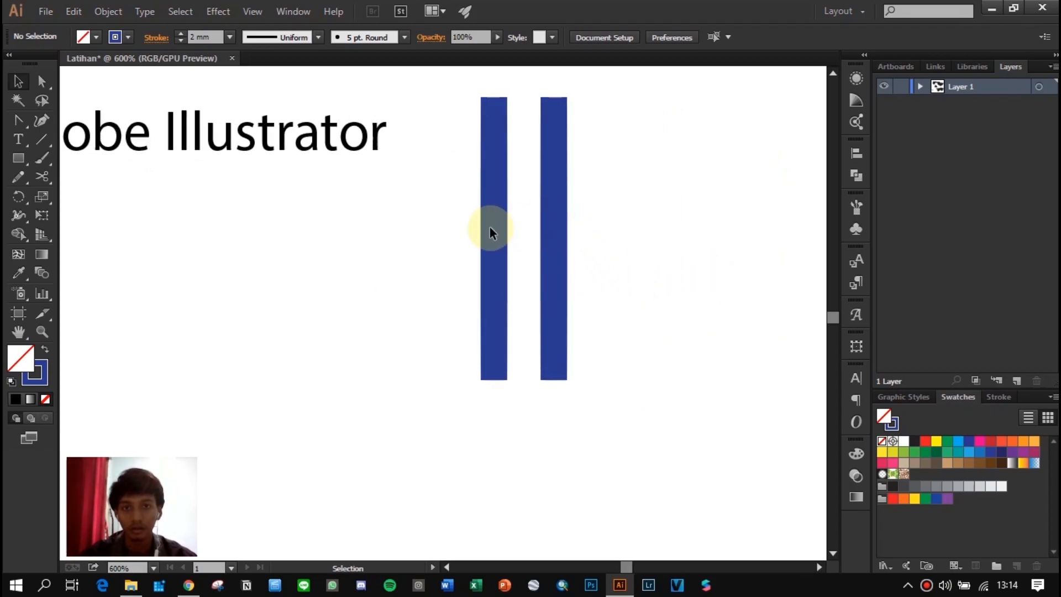
{"action": "left_click", "coordinate": [20, 158]}
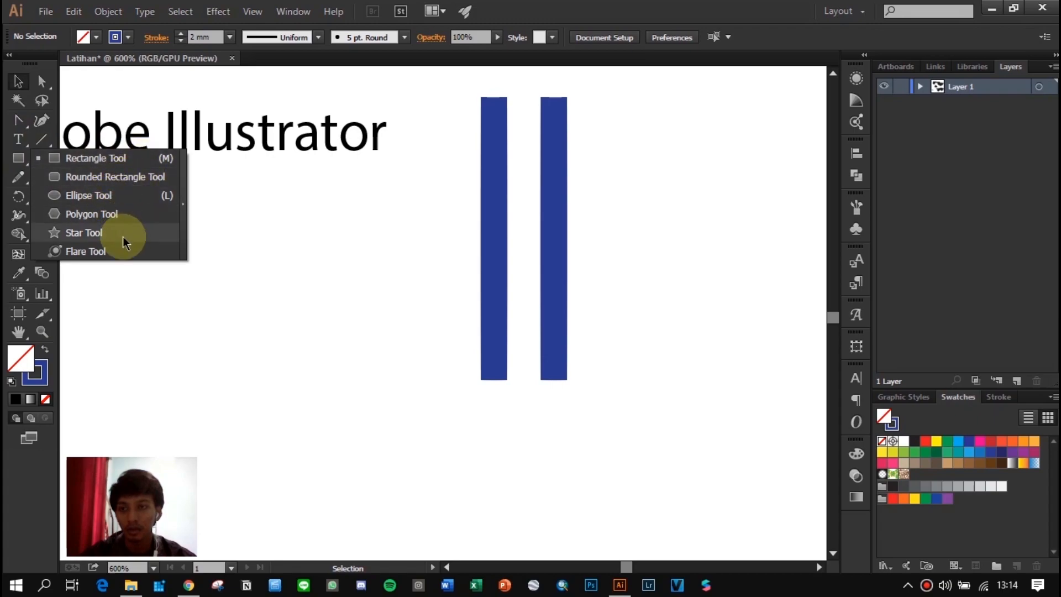
{"action": "left_click", "coordinate": [98, 198]}
{"action": "left_click_drag", "start_coordinate": [189, 202], "coordinate": [310, 290]}
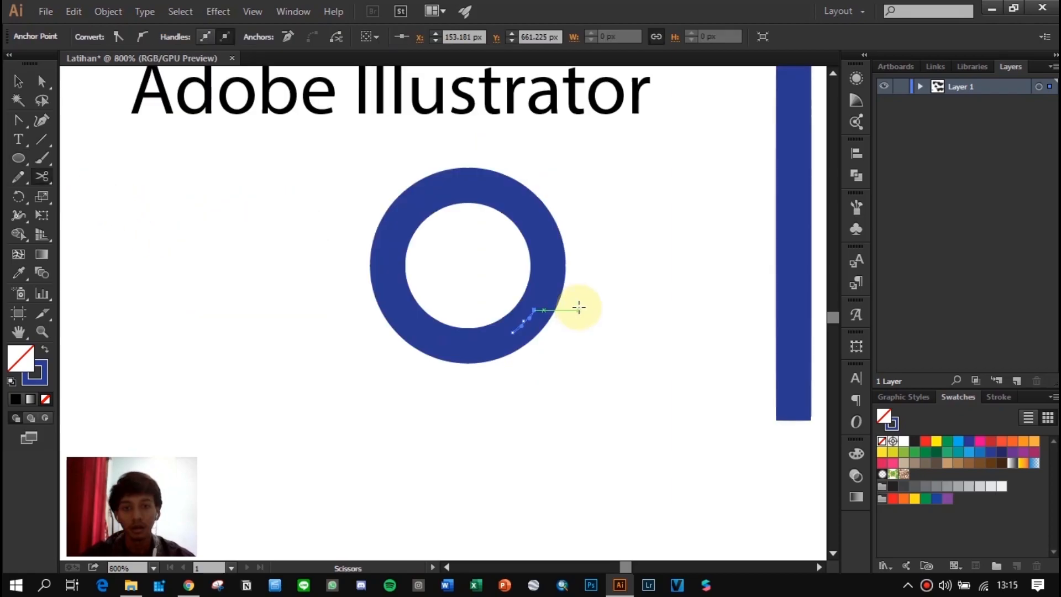
Step: Return to the Selection tool and deselect the circle's cut path segment
{"action": "scroll", "coordinate": [666, 287], "scroll_direction": "down", "scroll_amount": 1}
{"action": "left_click_drag", "start_coordinate": [674, 282], "coordinate": [502, 284]}
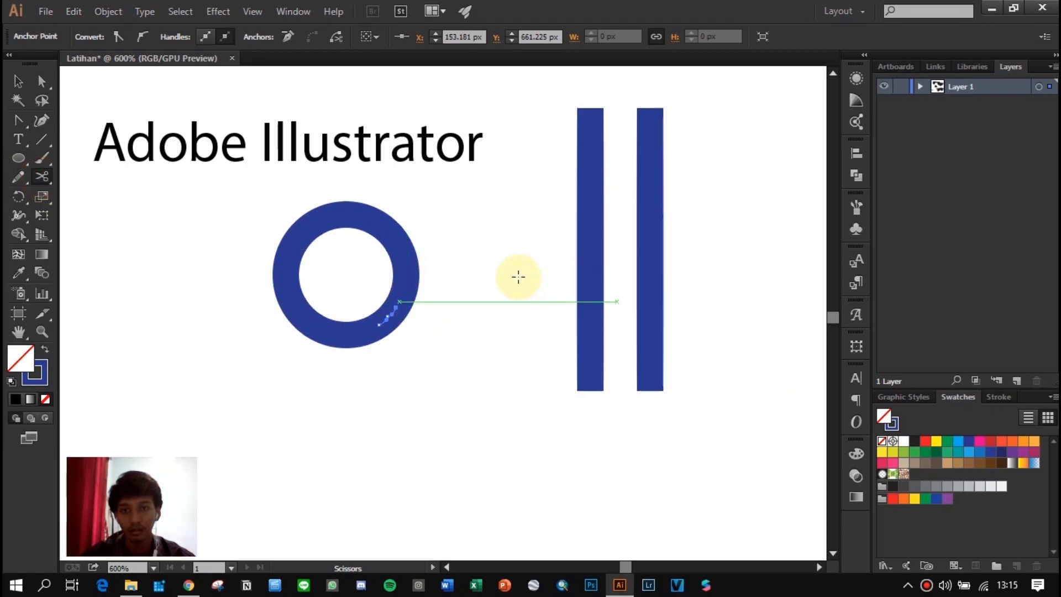
{"action": "left_click", "coordinate": [21, 79]}
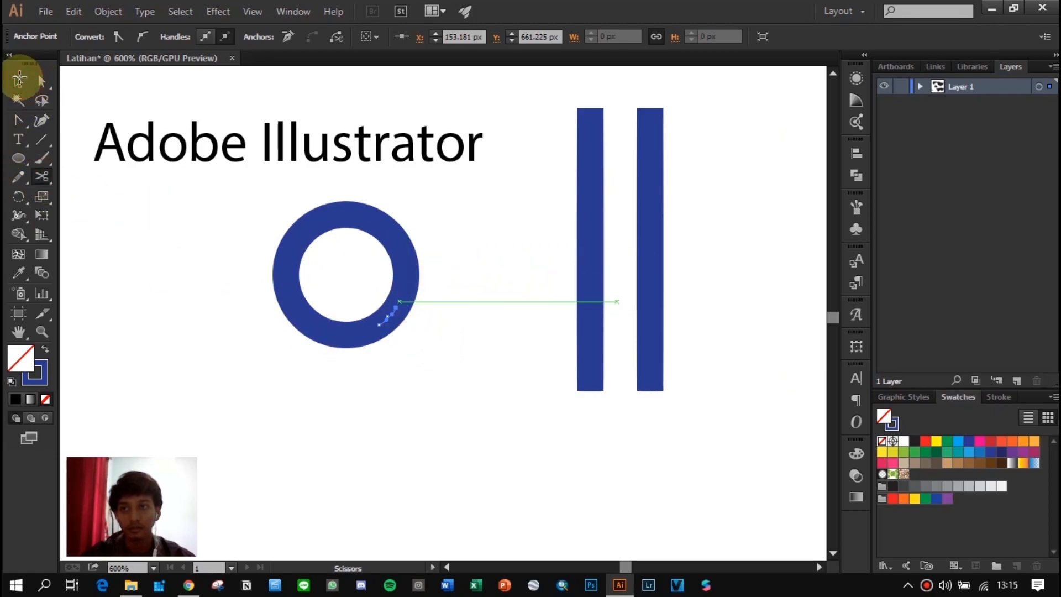
{"action": "left_click", "coordinate": [19, 80]}
{"action": "left_click", "coordinate": [546, 333]}
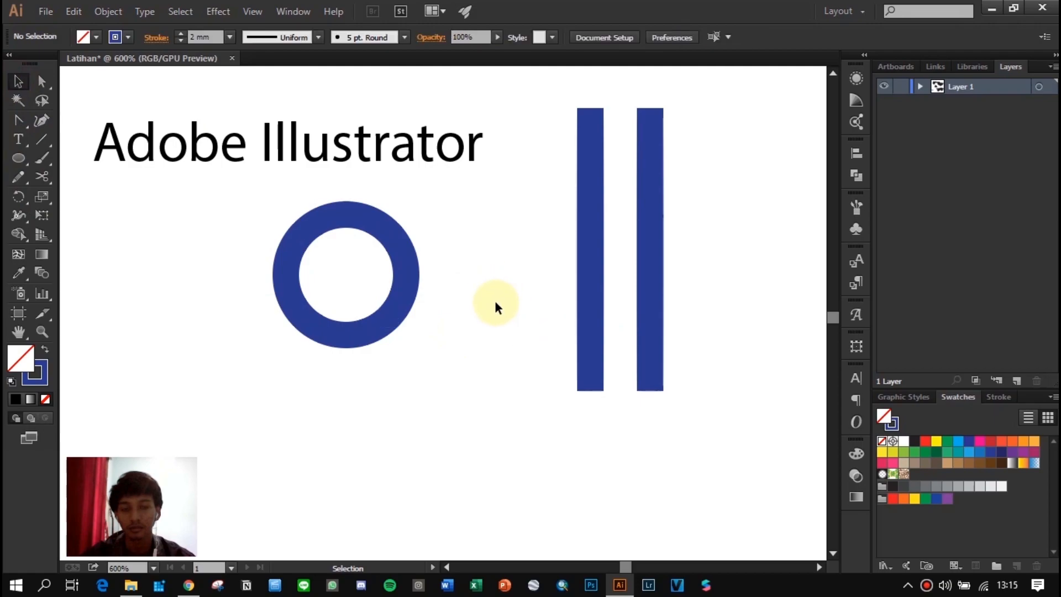
Step: Cut the right-hand blue line with the Scissors tool about a quarter of its length above its lower end
{"action": "left_click", "coordinate": [42, 139]}
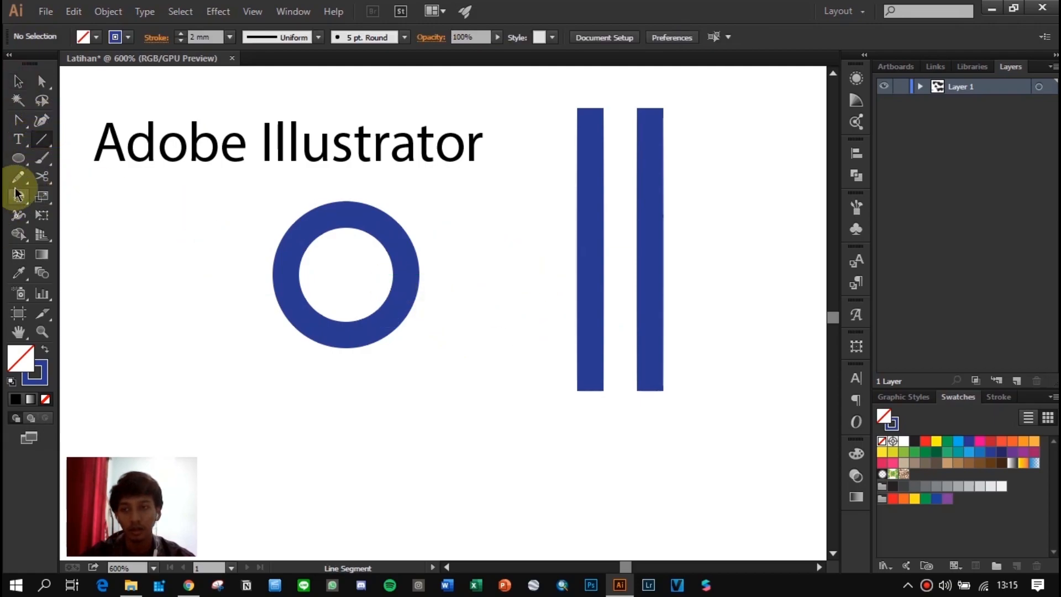
{"action": "left_click", "coordinate": [42, 179]}
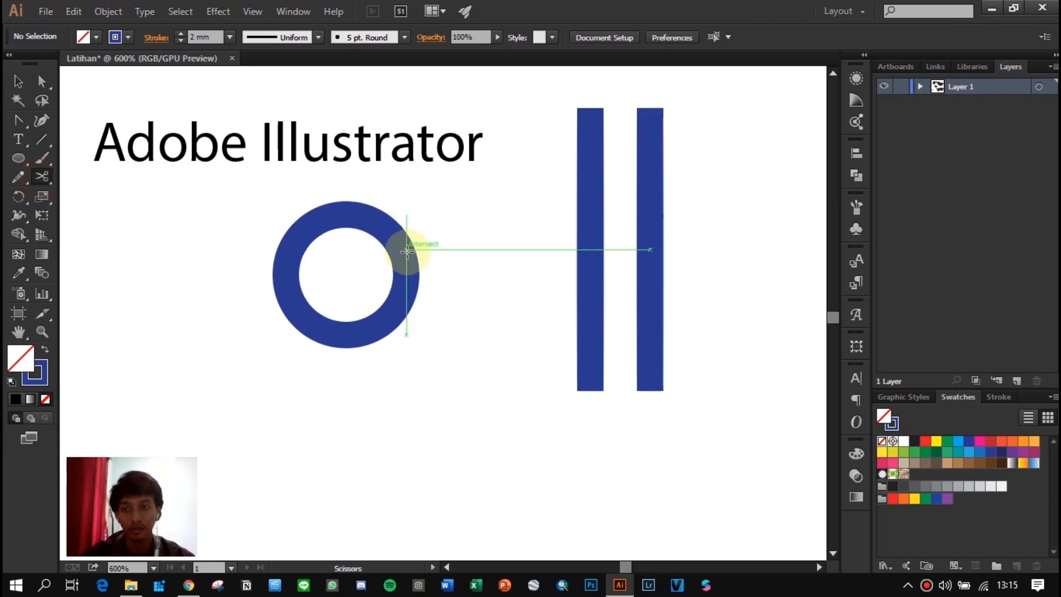
{"action": "scroll", "coordinate": [676, 343], "scroll_direction": "up", "scroll_amount": 2}
{"action": "left_click_drag", "start_coordinate": [701, 275], "coordinate": [570, 279]}
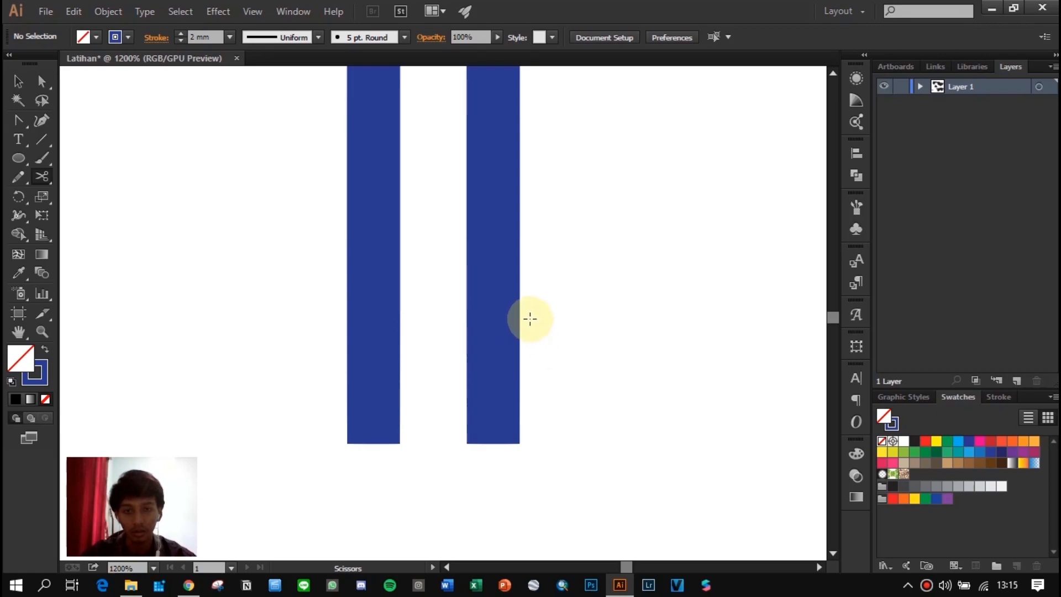
{"action": "left_click", "coordinate": [493, 302]}
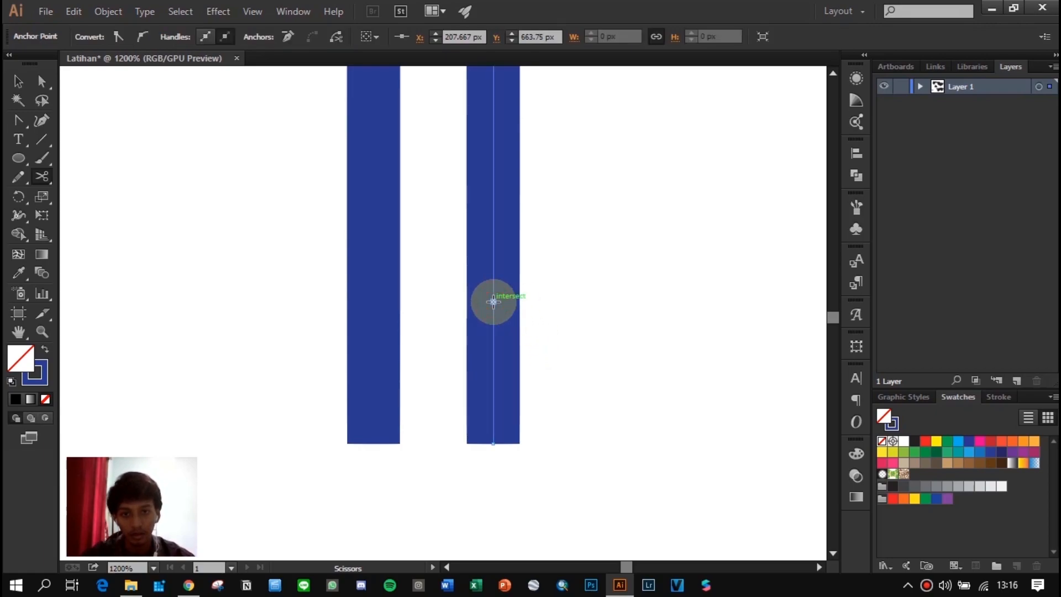
Step: Cut the right-hand blue line again above the first cut and delete the segment between the two cuts
{"action": "left_click", "coordinate": [493, 202]}
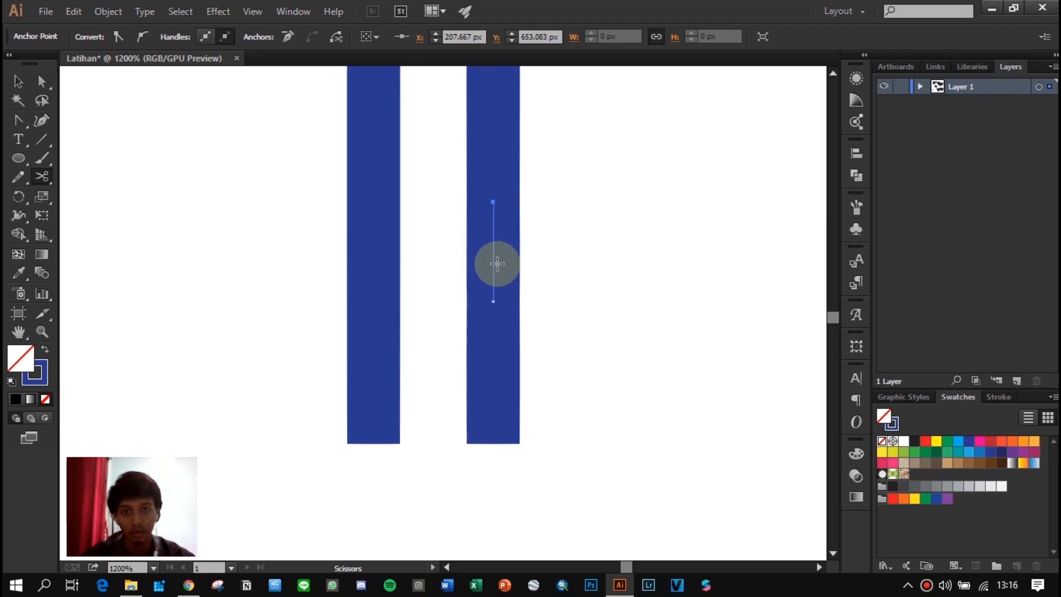
{"action": "key", "text": "Delete"}
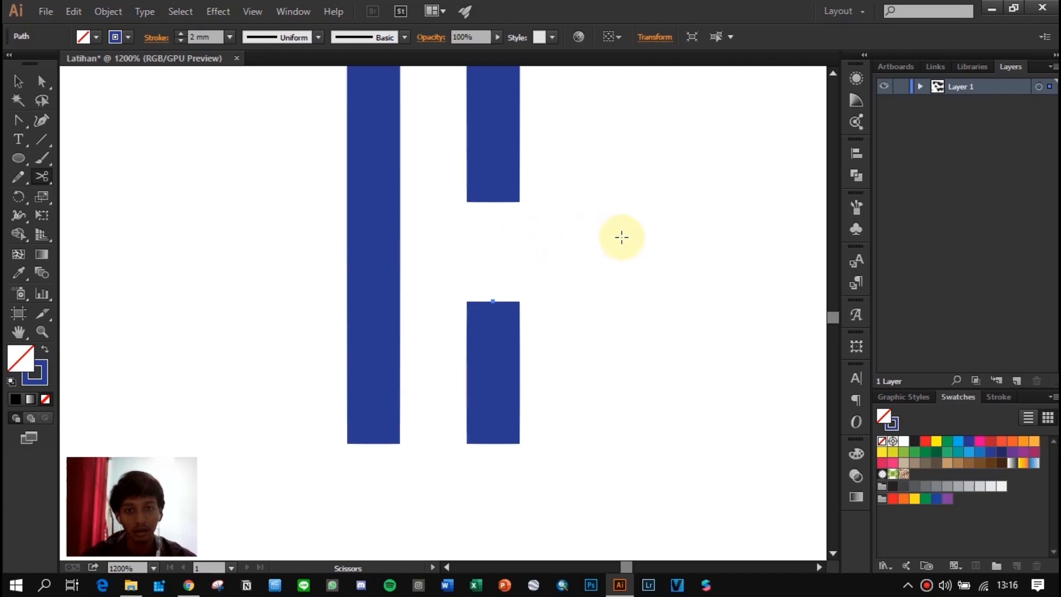
{"action": "scroll", "coordinate": [628, 243], "scroll_direction": "down", "scroll_amount": 2}
{"action": "key", "text": "c"}
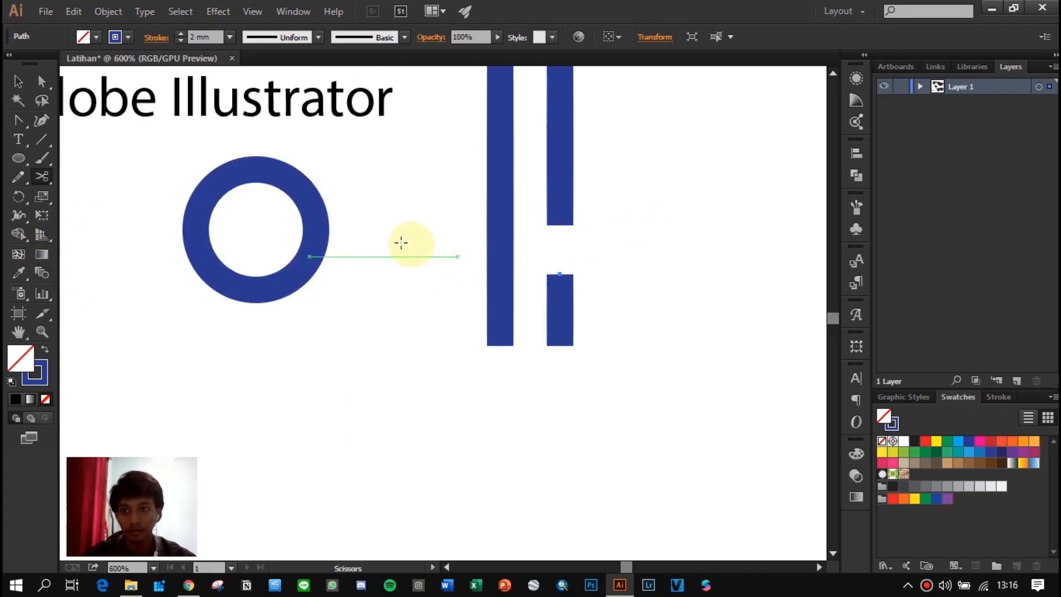
Step: Draw a small circle and a larger circle overlapping its lower part with the Ellipse tool, to the left of the "Adobe Illustrator" text
{"action": "scroll", "coordinate": [253, 348], "scroll_direction": "down", "scroll_amount": 1}
{"action": "key", "text": "space"}
{"action": "left_click_drag", "start_coordinate": [161, 314], "coordinate": [286, 293]}
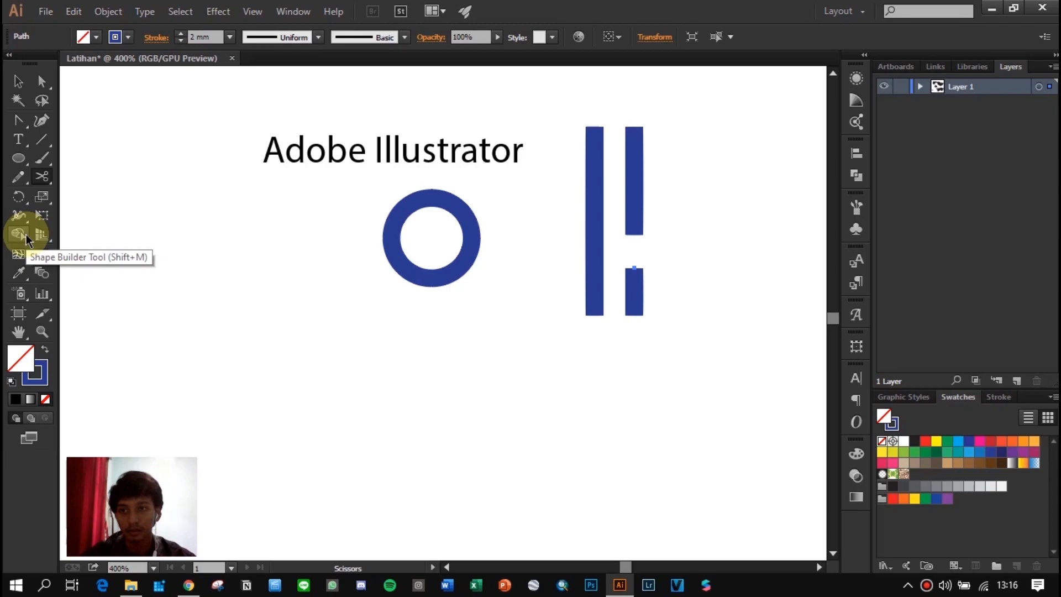
{"action": "left_click", "coordinate": [18, 159]}
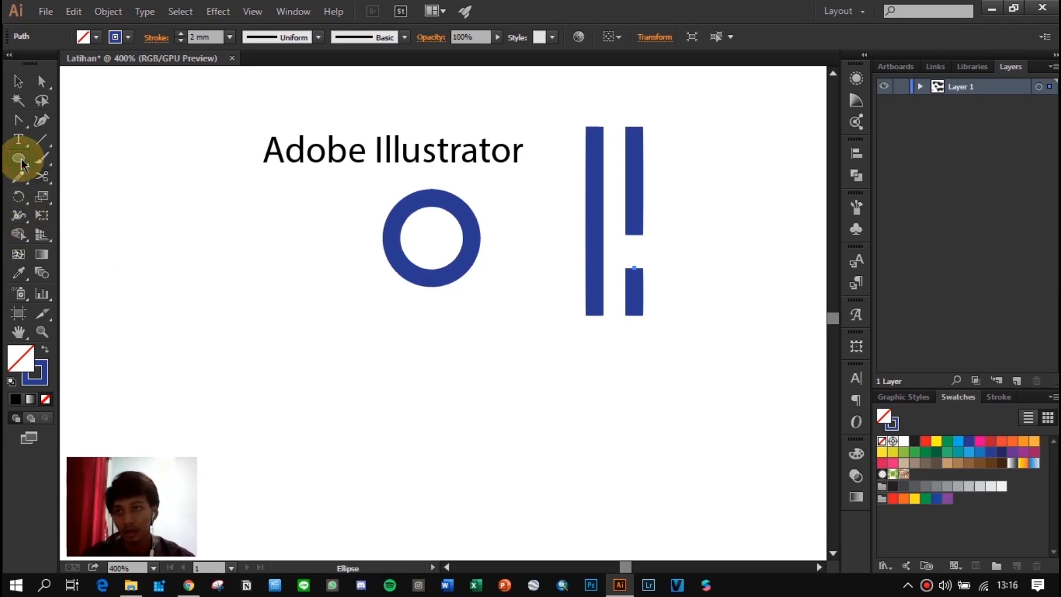
{"action": "left_click_drag", "start_coordinate": [150, 227], "coordinate": [215, 292]}
{"action": "left_click_drag", "start_coordinate": [118, 269], "coordinate": [245, 395]}
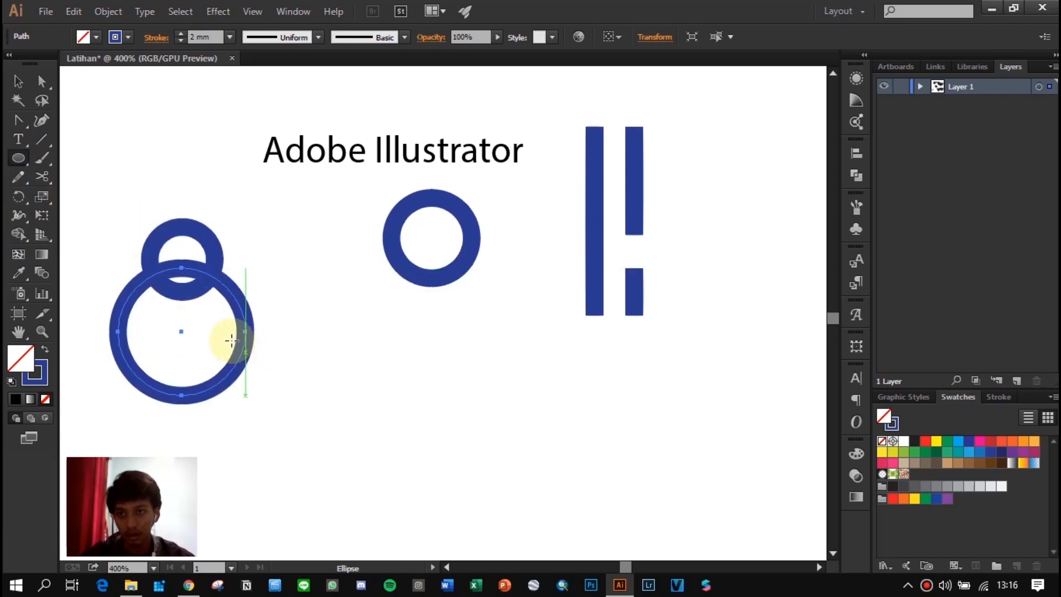
Step: Swap fill and stroke on the large and small overlapping circles so both have a solid blue fill and no stroke
{"action": "left_click", "coordinate": [44, 349]}
{"action": "left_click", "coordinate": [18, 81]}
{"action": "left_click", "coordinate": [208, 251]}
{"action": "left_click", "coordinate": [46, 351]}
{"action": "left_click", "coordinate": [161, 173]}
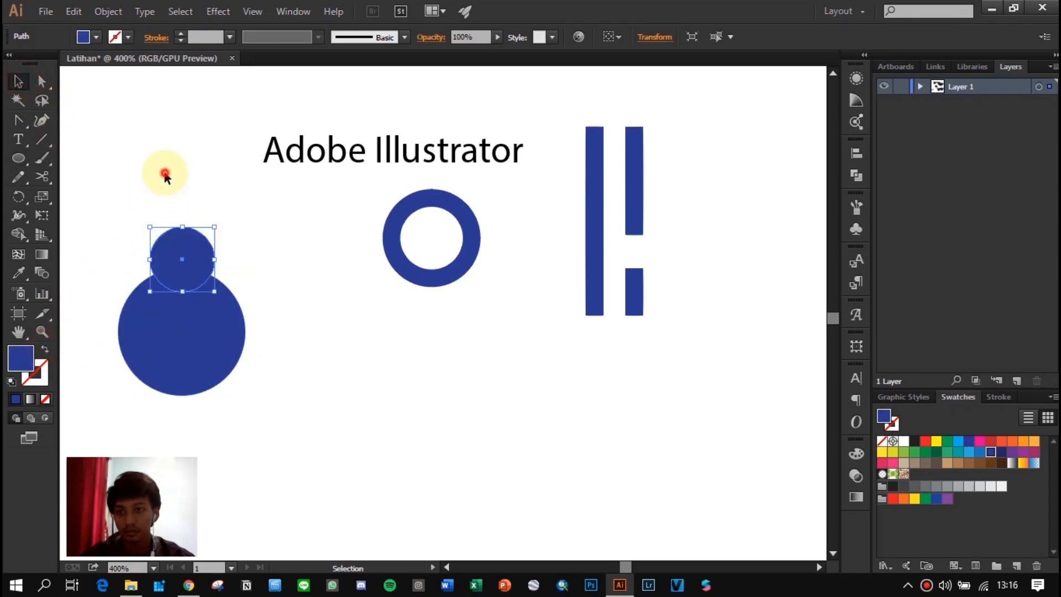
Step: Select both overlapping blue circles, try merging them into one shape with the Shape Builder tool, and undo the merge
{"action": "left_click_drag", "start_coordinate": [315, 326], "coordinate": [554, 348]}
{"action": "scroll", "coordinate": [466, 363], "scroll_direction": "up", "scroll_amount": 1}
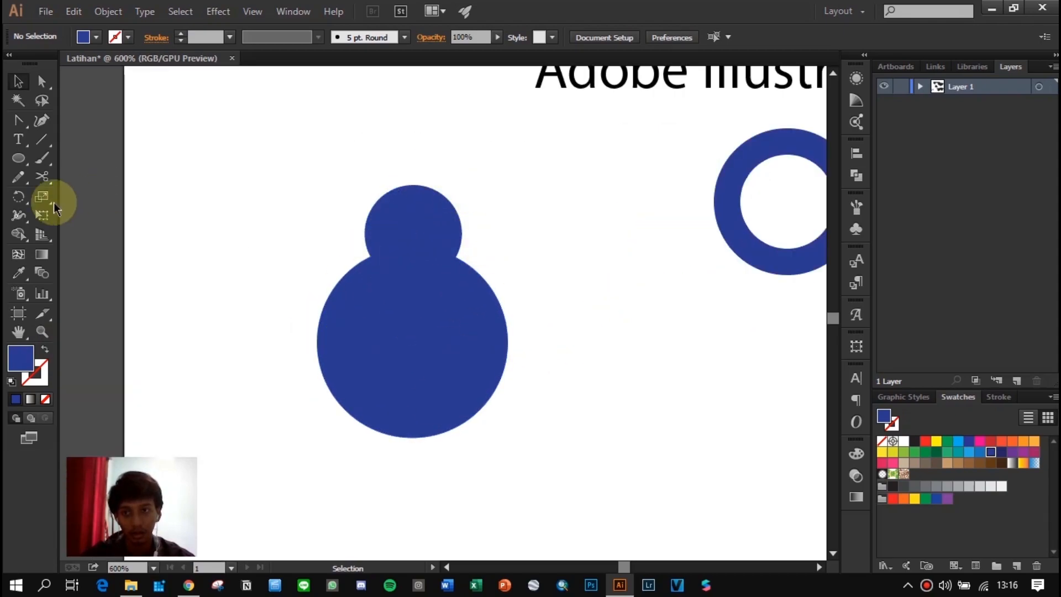
{"action": "left_click_drag", "start_coordinate": [260, 180], "coordinate": [559, 490]}
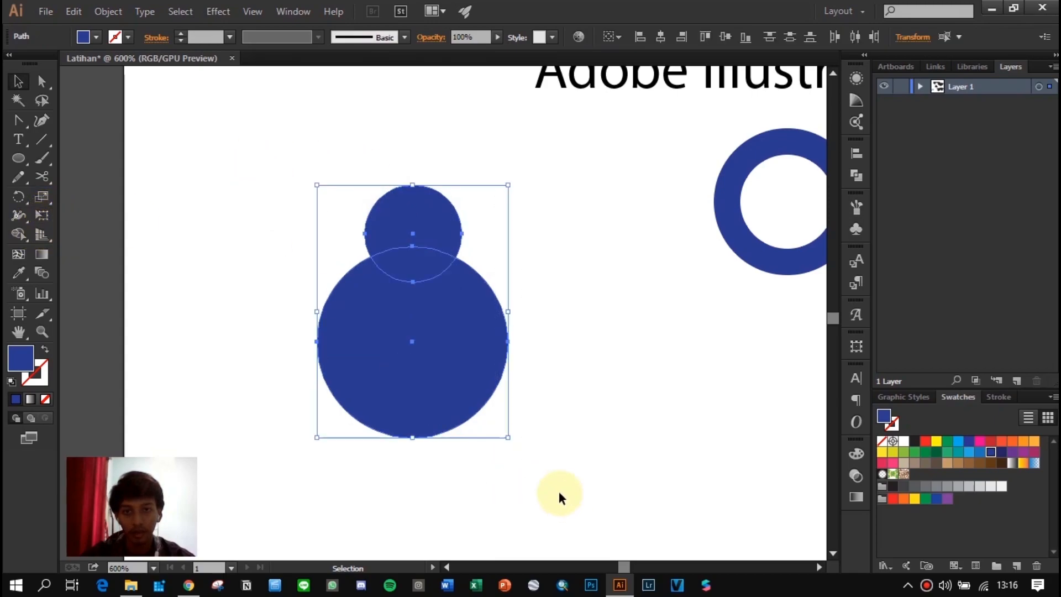
{"action": "left_click", "coordinate": [19, 233]}
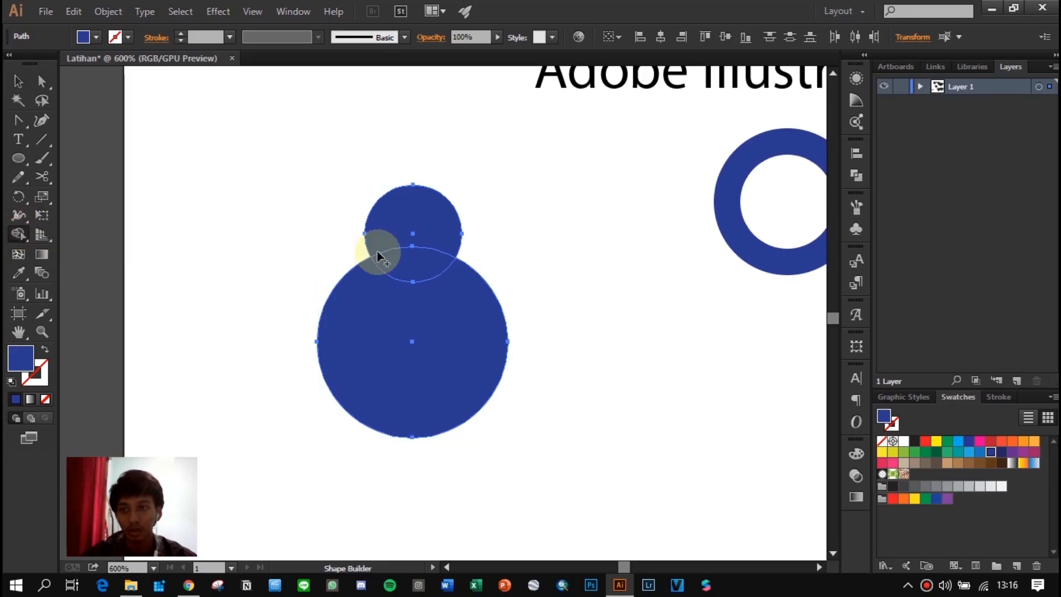
{"action": "mouse_move", "coordinate": [413, 218]}
{"action": "left_mouse_down"}
{"action": "mouse_move", "coordinate": [417, 274]}
{"action": "mouse_move", "coordinate": [396, 330]}
{"action": "mouse_move", "coordinate": [409, 374]}
{"action": "left_mouse_up"}
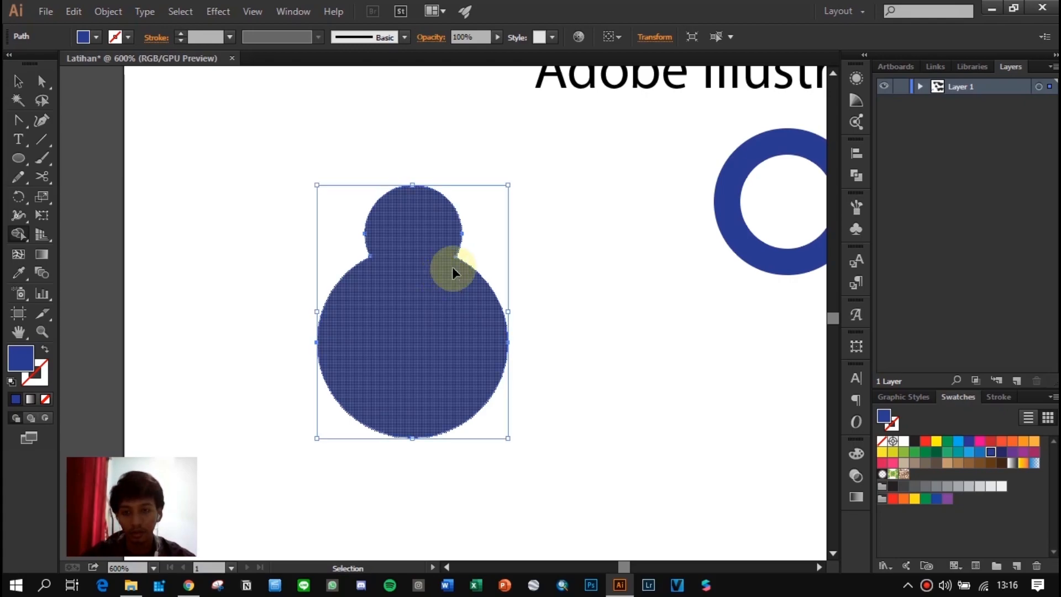
{"action": "key", "text": "ctrl+z"}
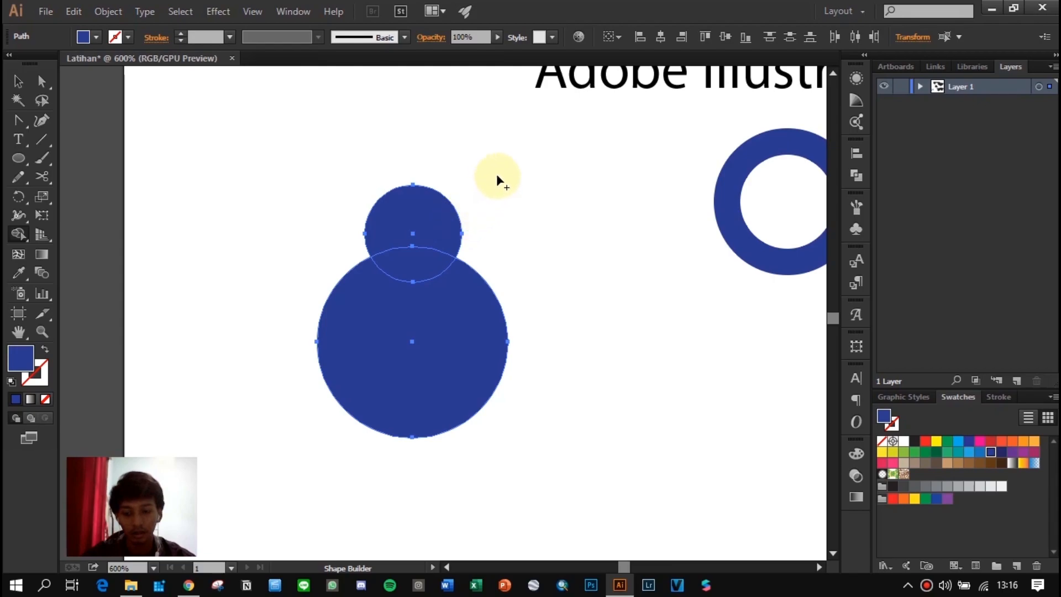
Step: Remove the small circle and its overlap from the large circle with the Shape Builder tool, and deselect the remaining shape
{"action": "mouse_move", "coordinate": [469, 183]}
{"action": "left_mouse_down"}
{"action": "mouse_move", "coordinate": [416, 224]}
{"action": "mouse_move", "coordinate": [418, 256]}
{"action": "left_mouse_up"}
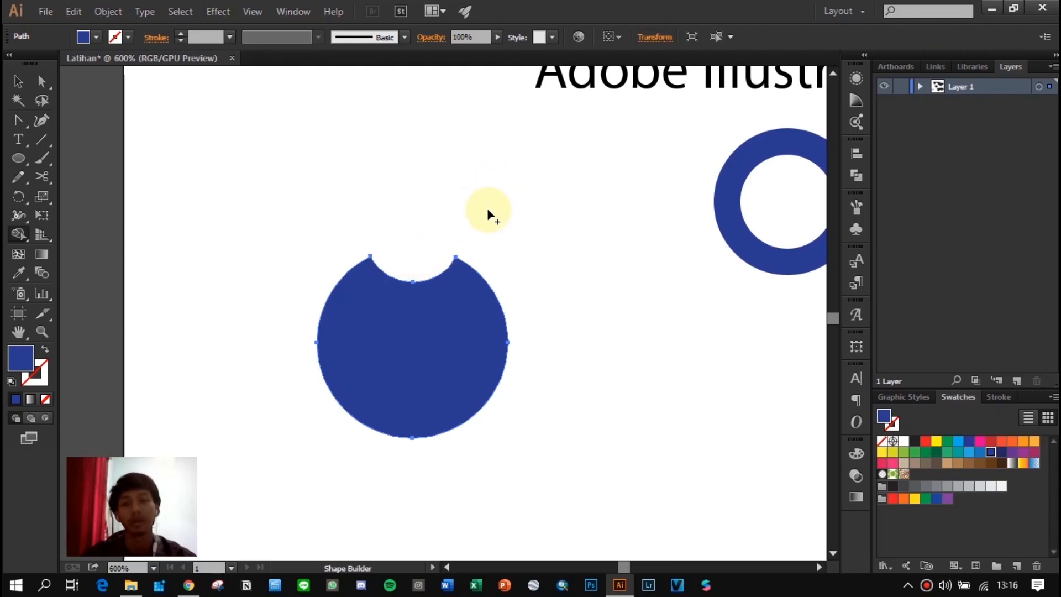
{"action": "left_click", "coordinate": [19, 81]}
{"action": "left_click", "coordinate": [550, 297]}
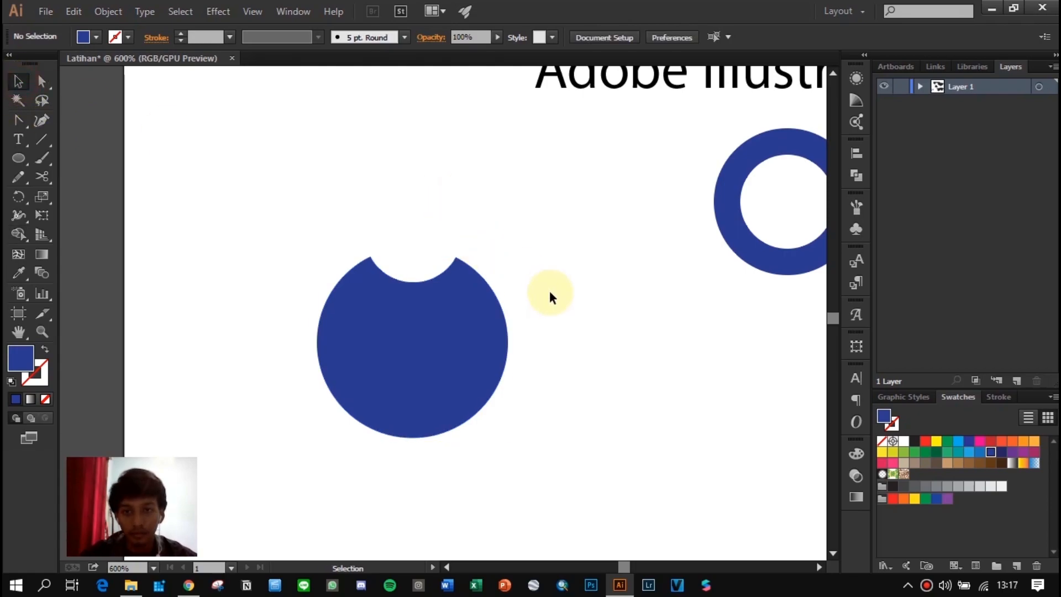
Step: Fill the notched blue circle with the default white-to-black gradient and set the gradient type to Radial
{"action": "left_click", "coordinate": [41, 256]}
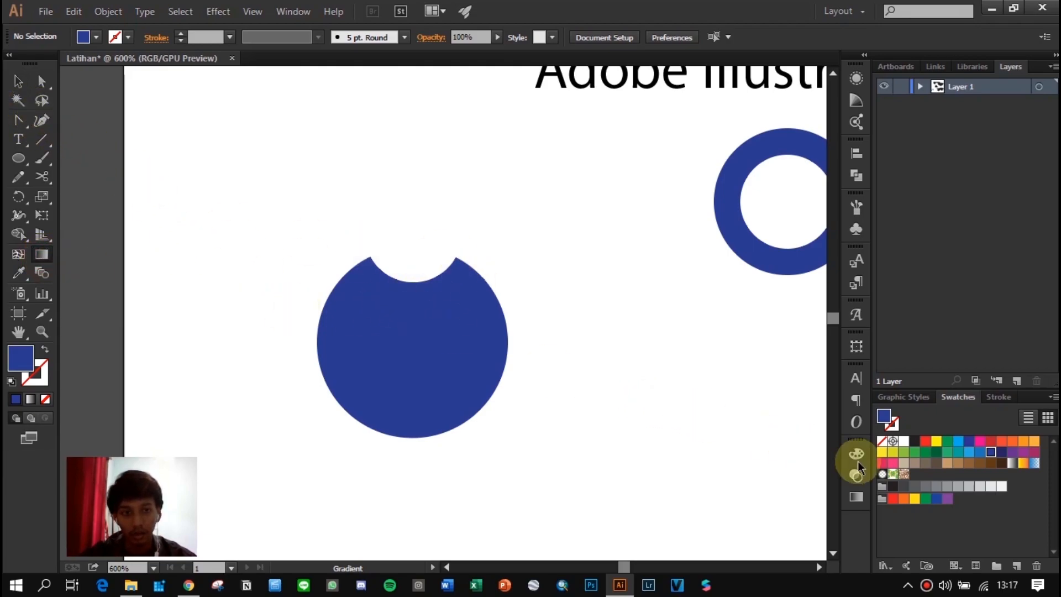
{"action": "left_click", "coordinate": [17, 82]}
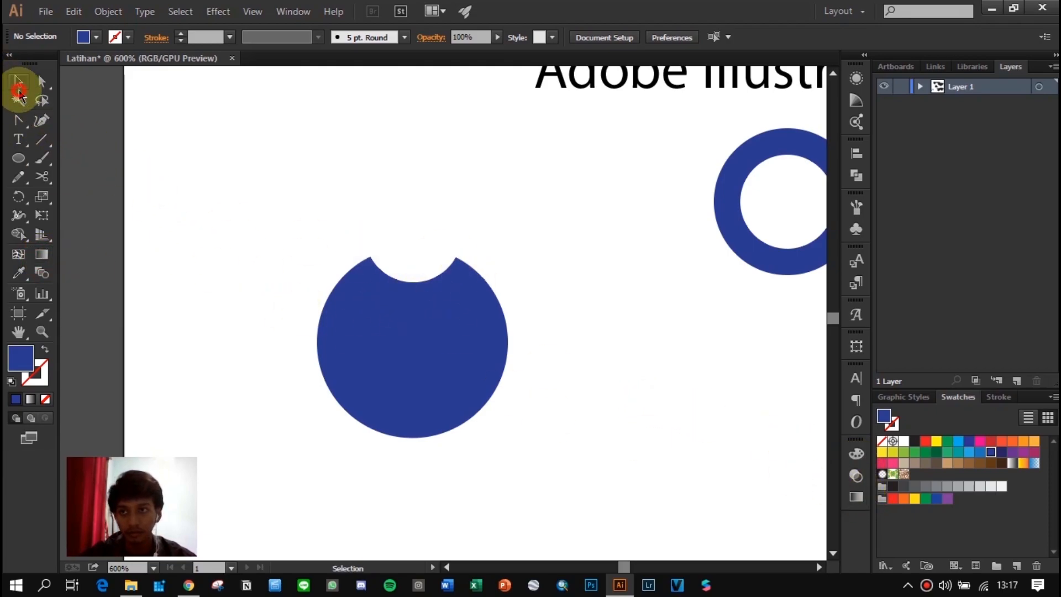
{"action": "left_click", "coordinate": [350, 334]}
{"action": "left_click", "coordinate": [42, 254]}
{"action": "left_click_drag", "start_coordinate": [506, 380], "coordinate": [319, 313]}
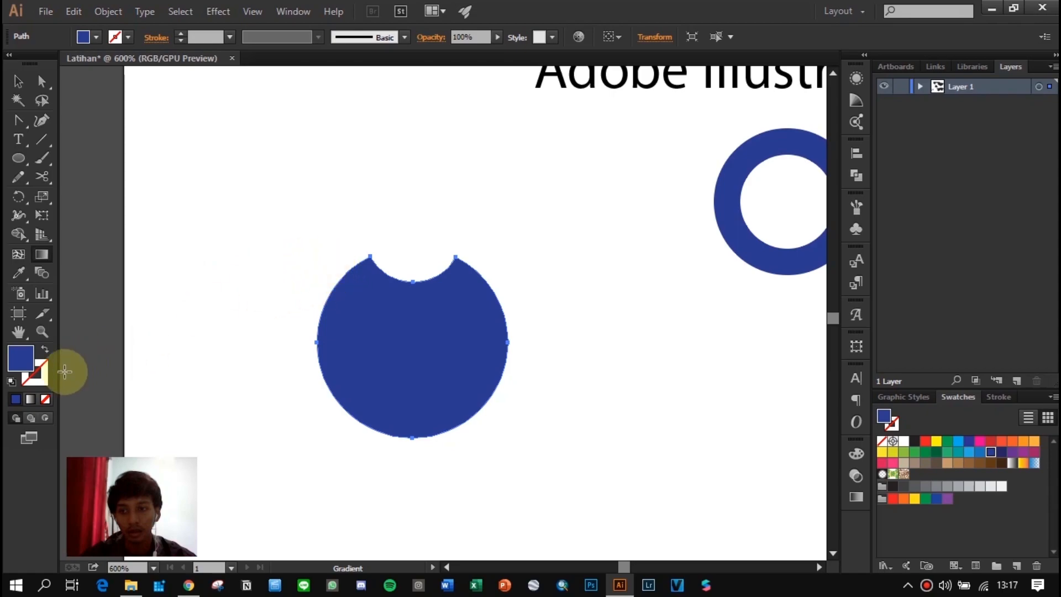
{"action": "left_click", "coordinate": [31, 399]}
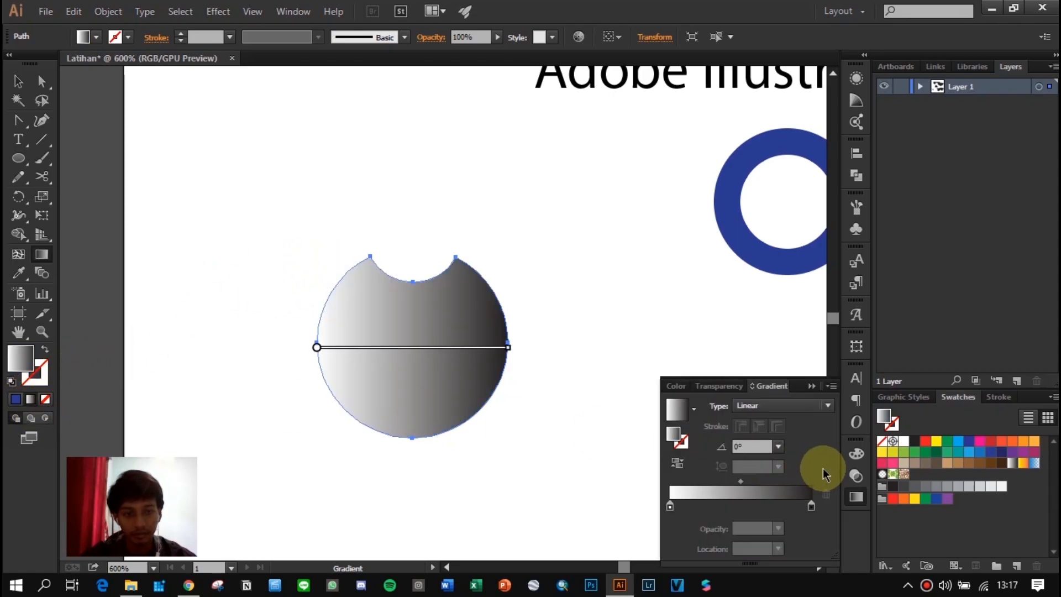
{"action": "left_click", "coordinate": [777, 404]}
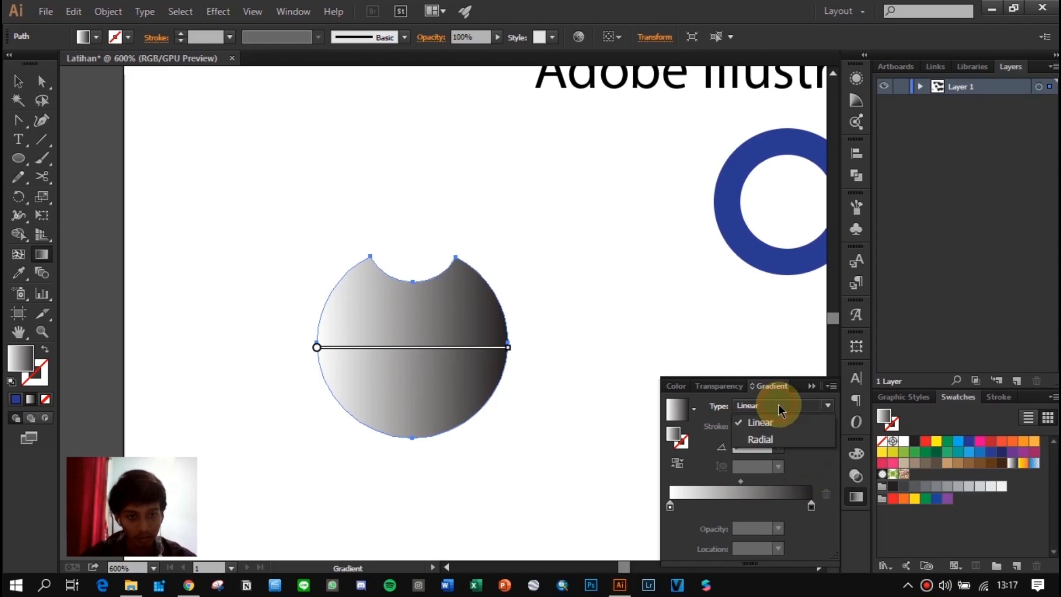
{"action": "left_click", "coordinate": [787, 436]}
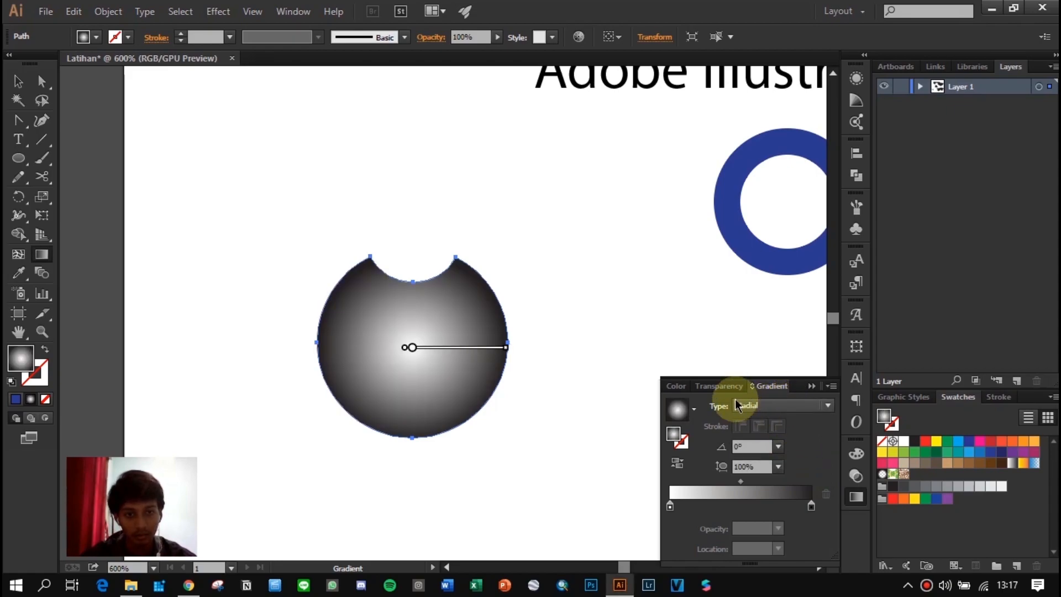
Step: Change the radial gradient's white starting color stop to bright green
{"action": "left_click", "coordinate": [670, 507]}
{"action": "double_click", "coordinate": [671, 508]}
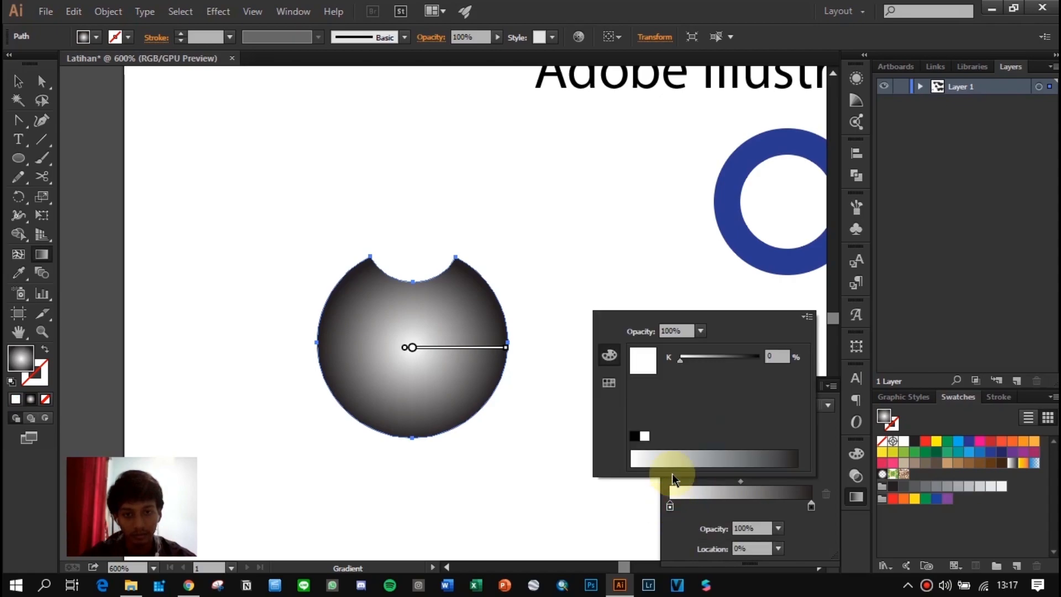
{"action": "left_click", "coordinate": [608, 384]}
{"action": "left_click", "coordinate": [694, 363]}
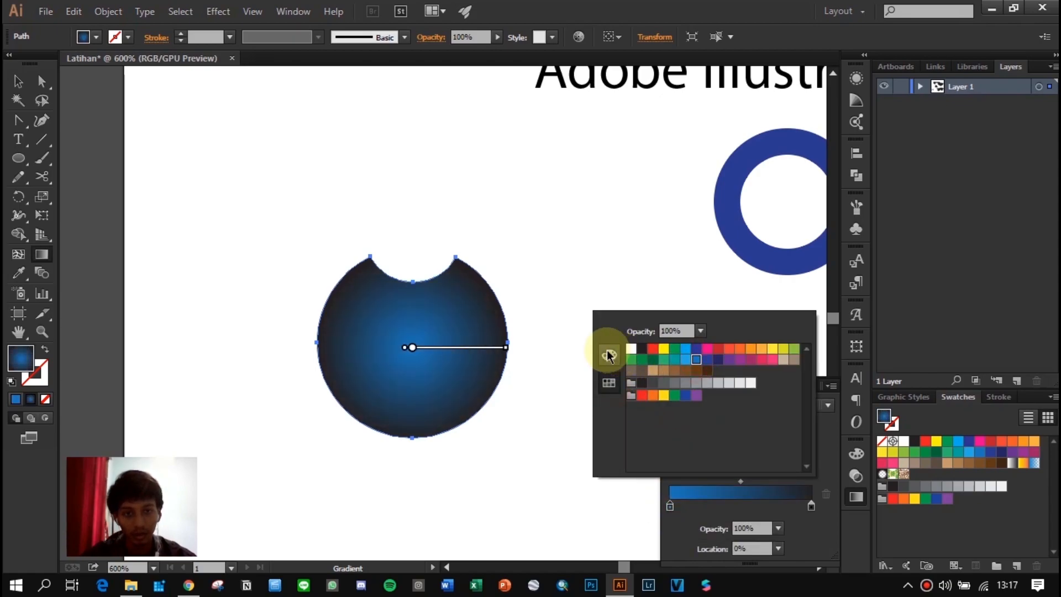
{"action": "left_click", "coordinate": [608, 355]}
{"action": "left_click_drag", "start_coordinate": [716, 387], "coordinate": [743, 391]}
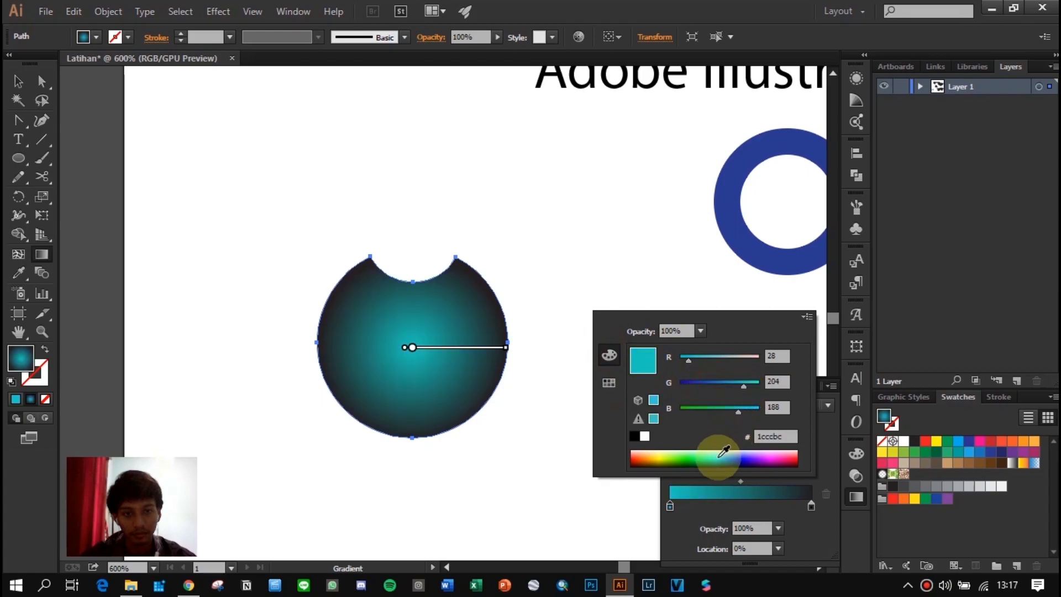
{"action": "left_click", "coordinate": [701, 454]}
{"action": "left_click", "coordinate": [827, 474]}
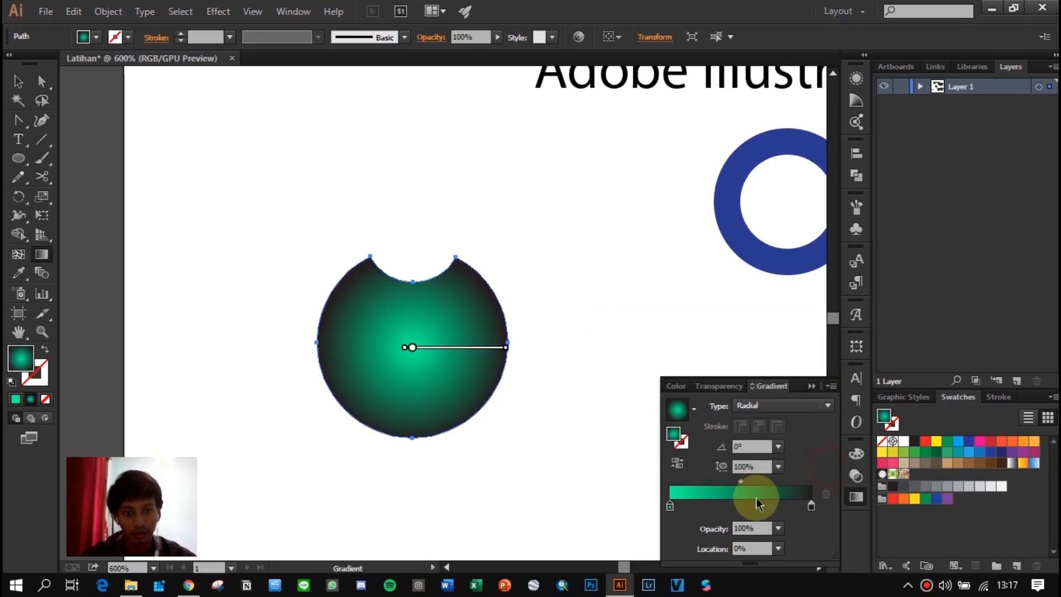
Step: Add a middle color stop to the gradient at location 52.69% and set its color to teal green 00bf8c
{"action": "left_click", "coordinate": [753, 506]}
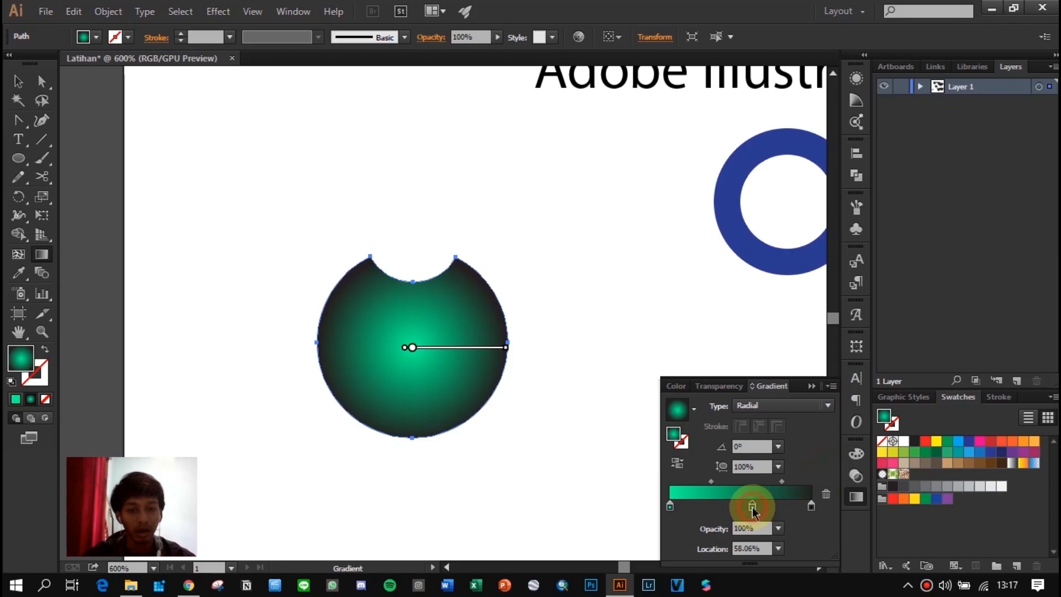
{"action": "left_click_drag", "start_coordinate": [753, 509], "coordinate": [745, 509]}
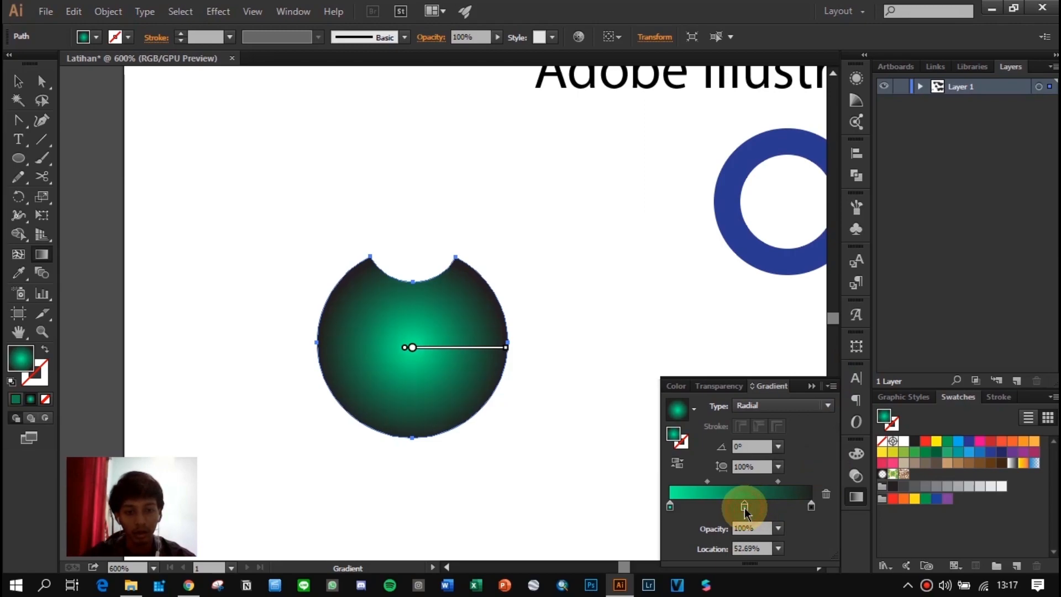
{"action": "double_click", "coordinate": [745, 507]}
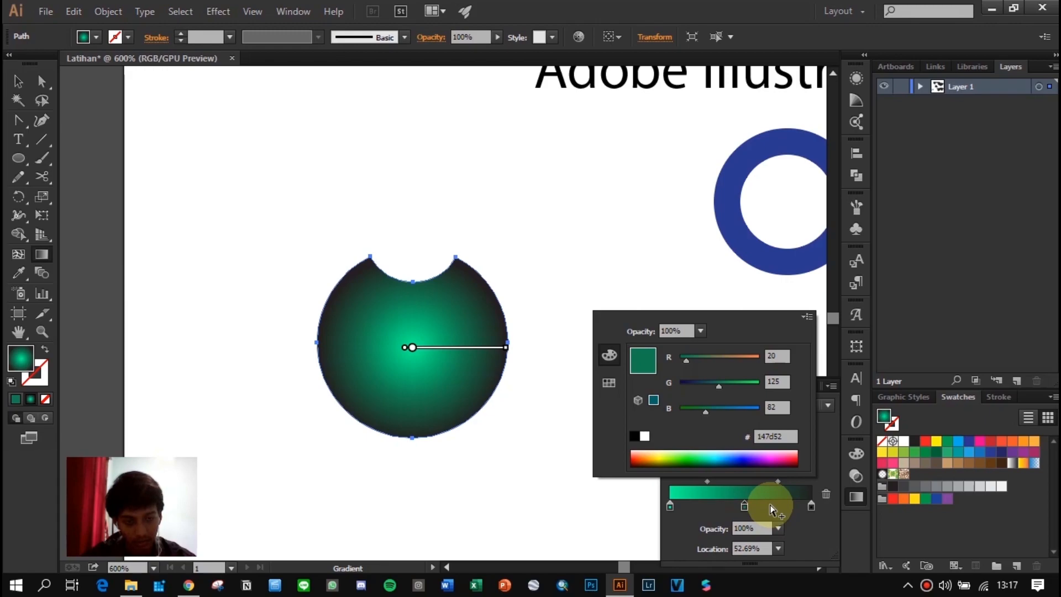
{"action": "left_click", "coordinate": [710, 454]}
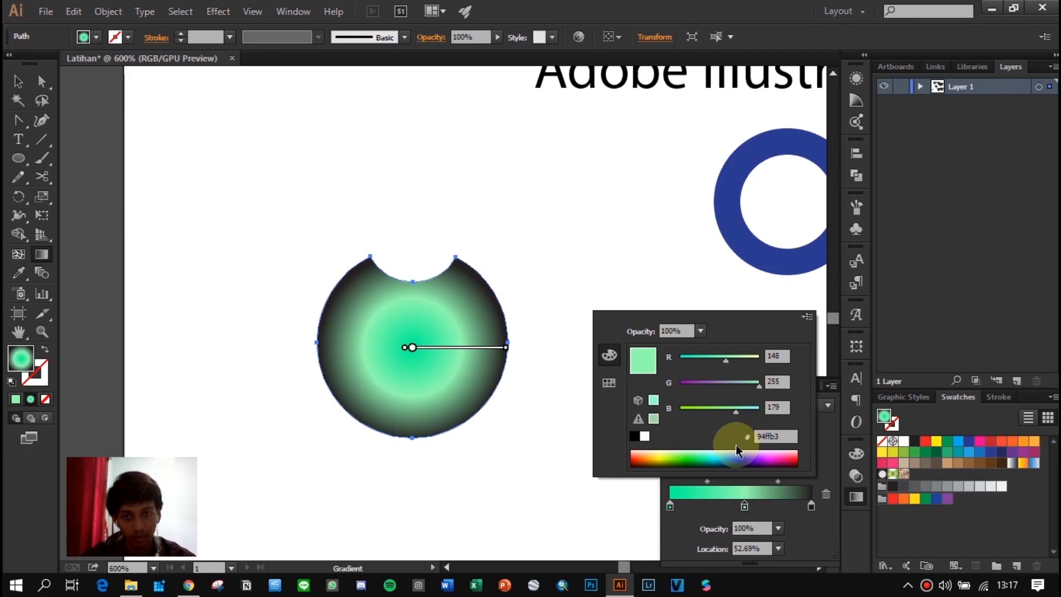
{"action": "left_click", "coordinate": [774, 458]}
{"action": "left_click", "coordinate": [651, 458]}
{"action": "left_click_drag", "start_coordinate": [732, 385], "coordinate": [698, 384]}
{"action": "left_click", "coordinate": [706, 465]}
{"action": "left_click", "coordinate": [727, 454]}
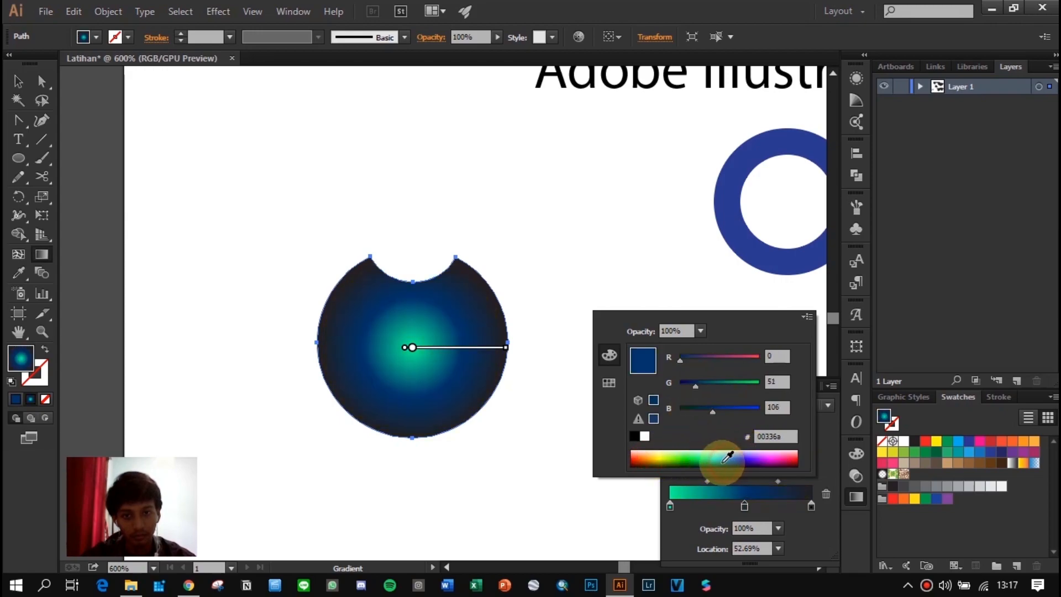
{"action": "left_click", "coordinate": [707, 452]}
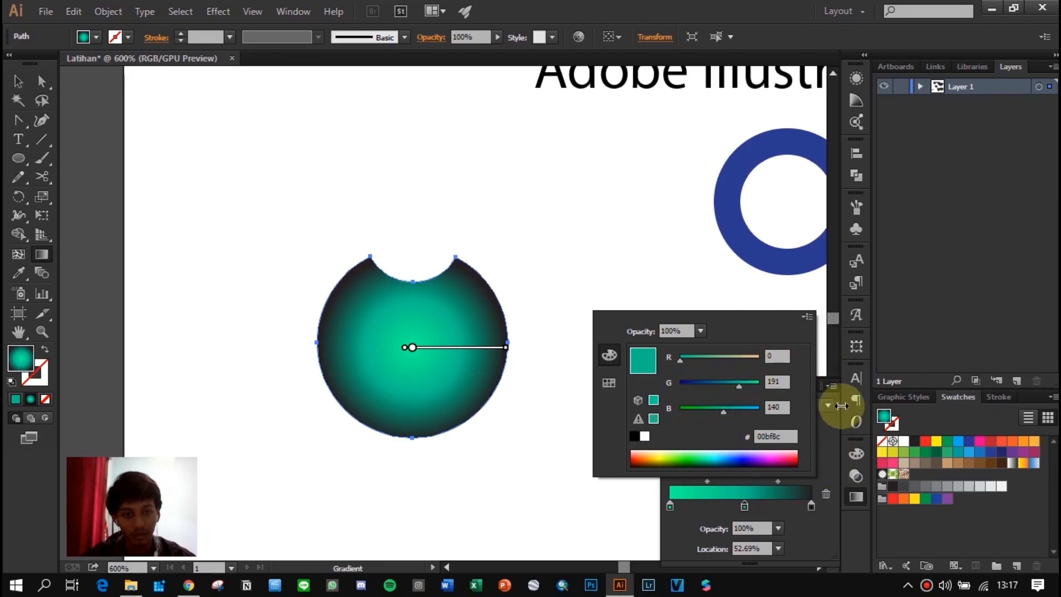
{"action": "left_click", "coordinate": [807, 318]}
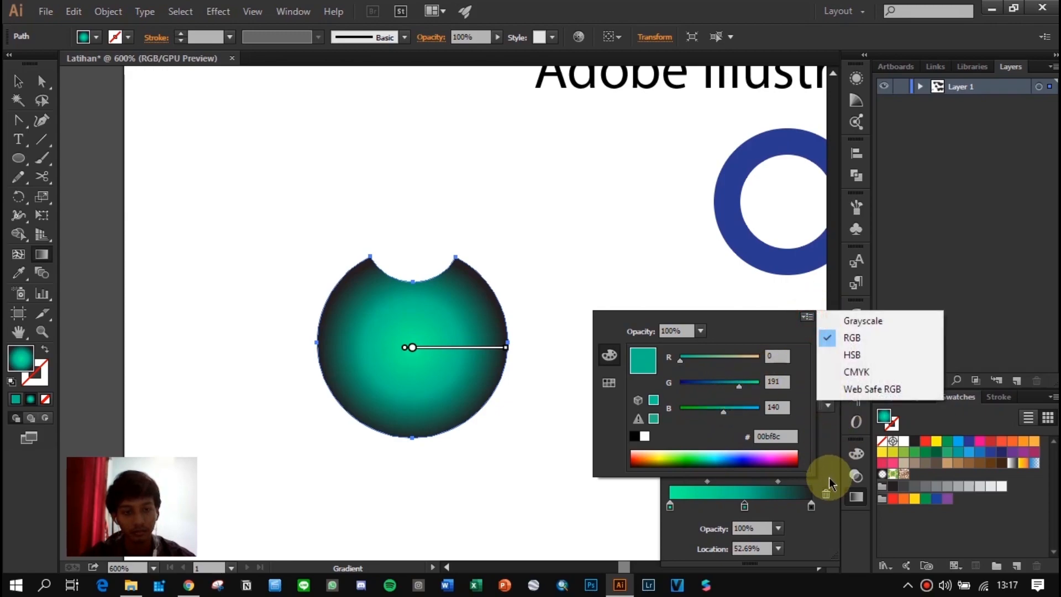
{"action": "left_click", "coordinate": [812, 522]}
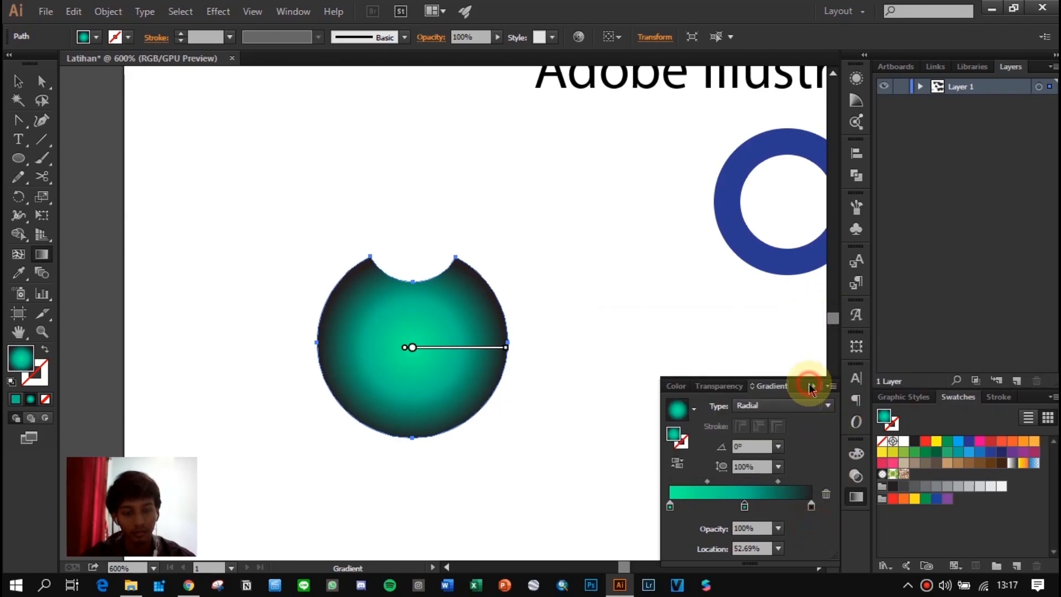
Step: Collapse the gradient settings, return to the Selection tool, and deselect the gradient-filled shape
{"action": "left_click", "coordinate": [810, 386]}
{"action": "left_click", "coordinate": [22, 84]}
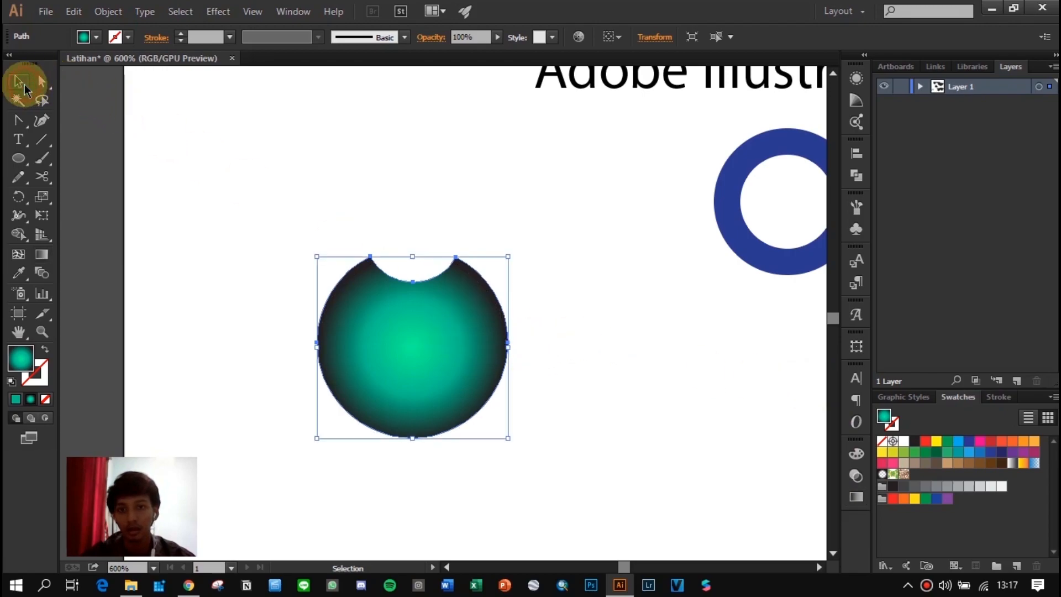
{"action": "left_click", "coordinate": [530, 242]}
{"action": "scroll", "coordinate": [617, 290], "scroll_direction": "down", "scroll_amount": 1, "text": "alt"}
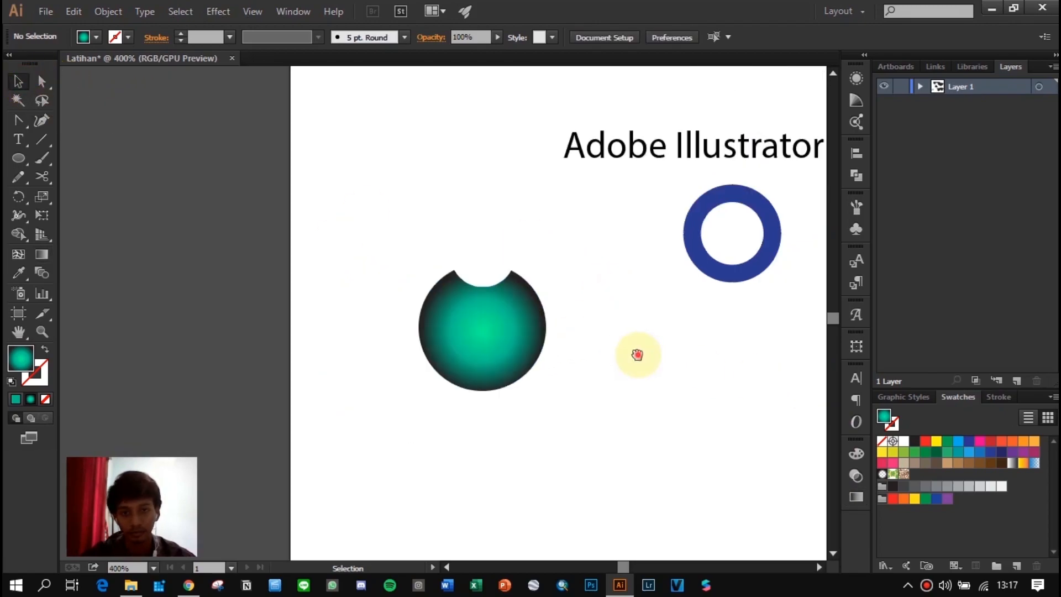
{"action": "left_click_drag", "start_coordinate": [637, 354], "coordinate": [563, 300]}
{"action": "scroll", "coordinate": [442, 279], "scroll_direction": "up", "scroll_amount": 1}
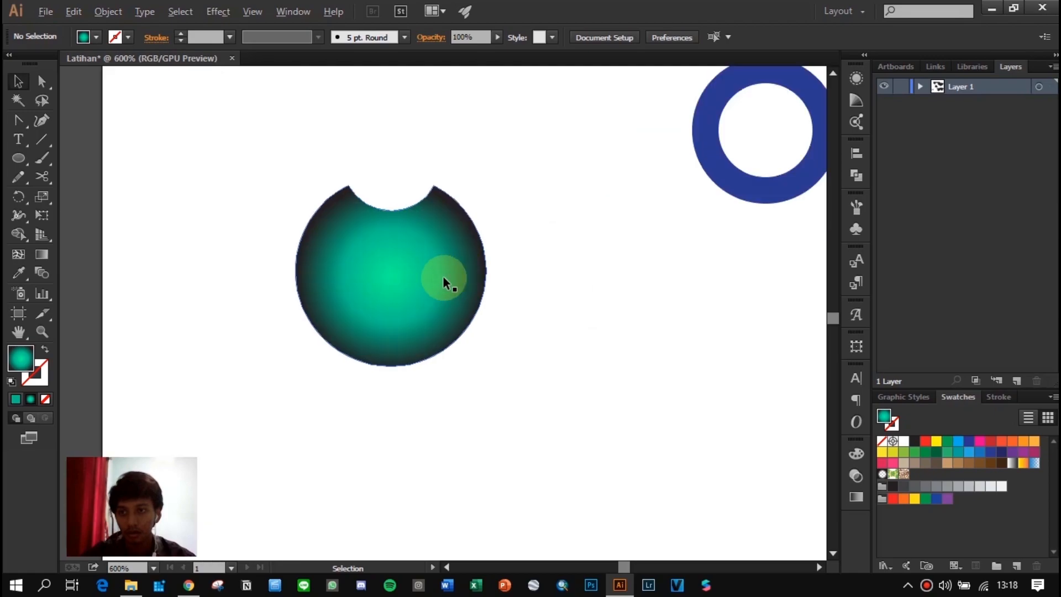
Step: Copy the notched circle's green radial gradient fill onto the blue ring with the Eyedropper tool, then deselect it
{"action": "left_click", "coordinate": [22, 274]}
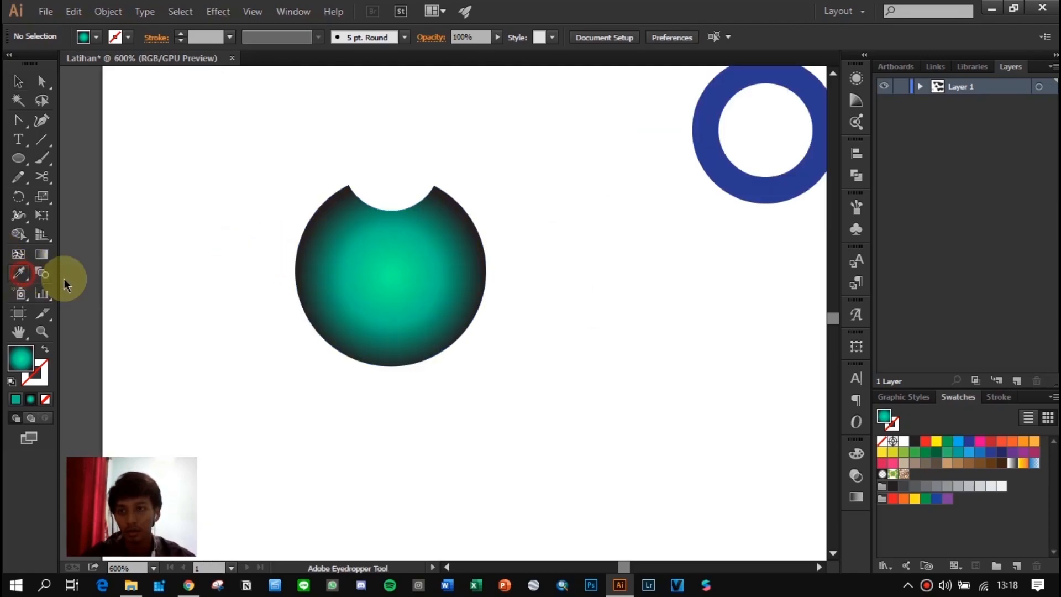
{"action": "left_click_drag", "start_coordinate": [601, 284], "coordinate": [447, 303]}
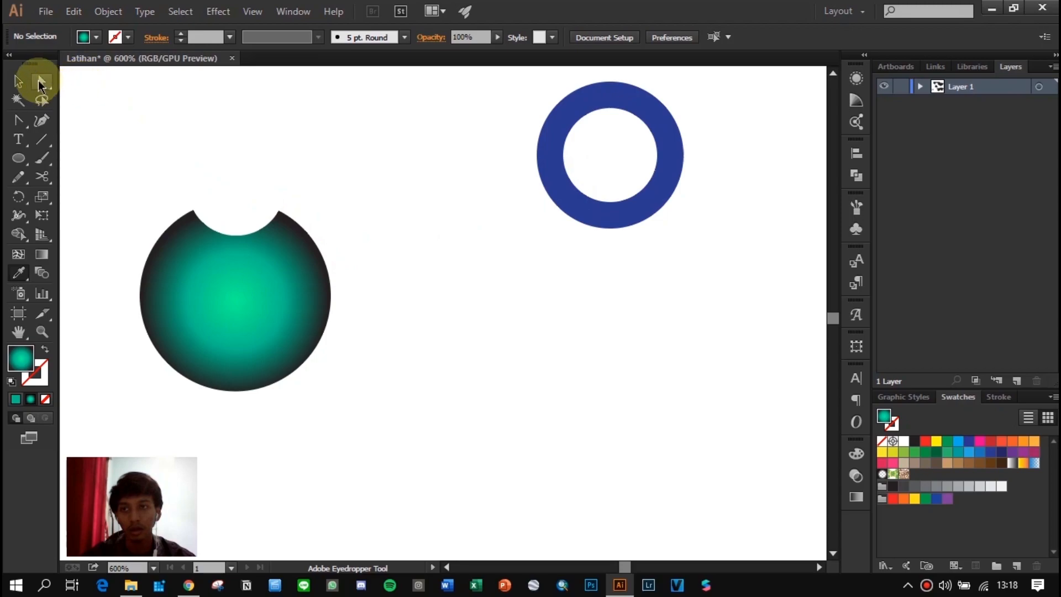
{"action": "left_click", "coordinate": [18, 82]}
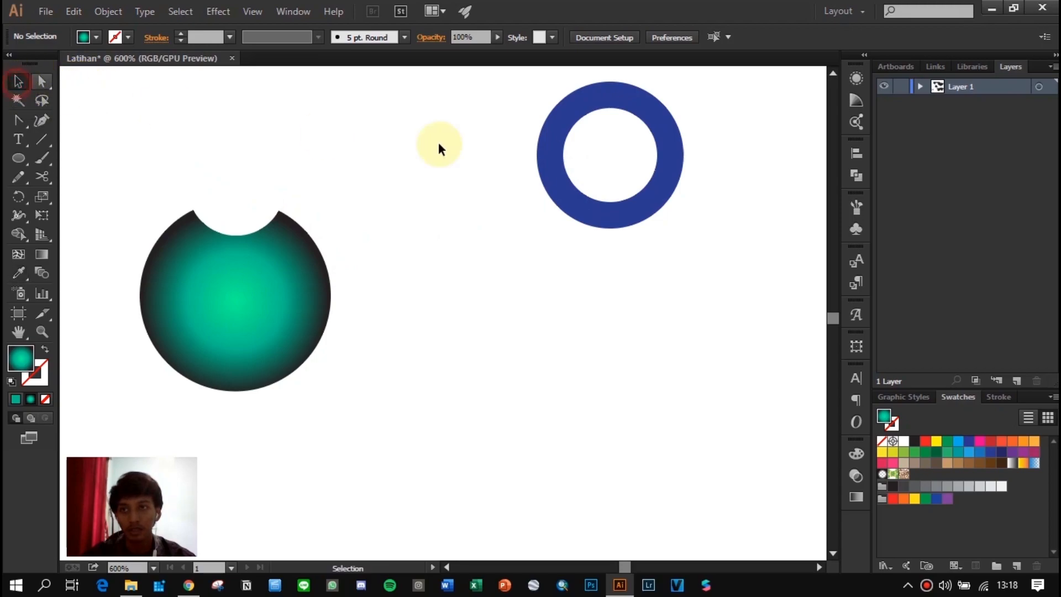
{"action": "left_click", "coordinate": [555, 156]}
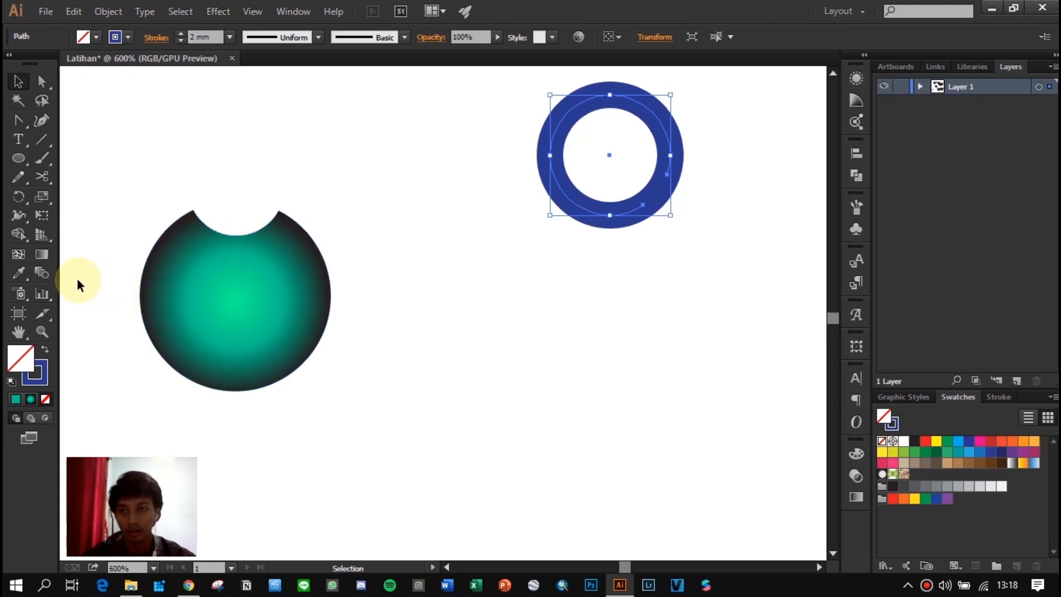
{"action": "left_click", "coordinate": [15, 279]}
{"action": "left_click", "coordinate": [243, 284]}
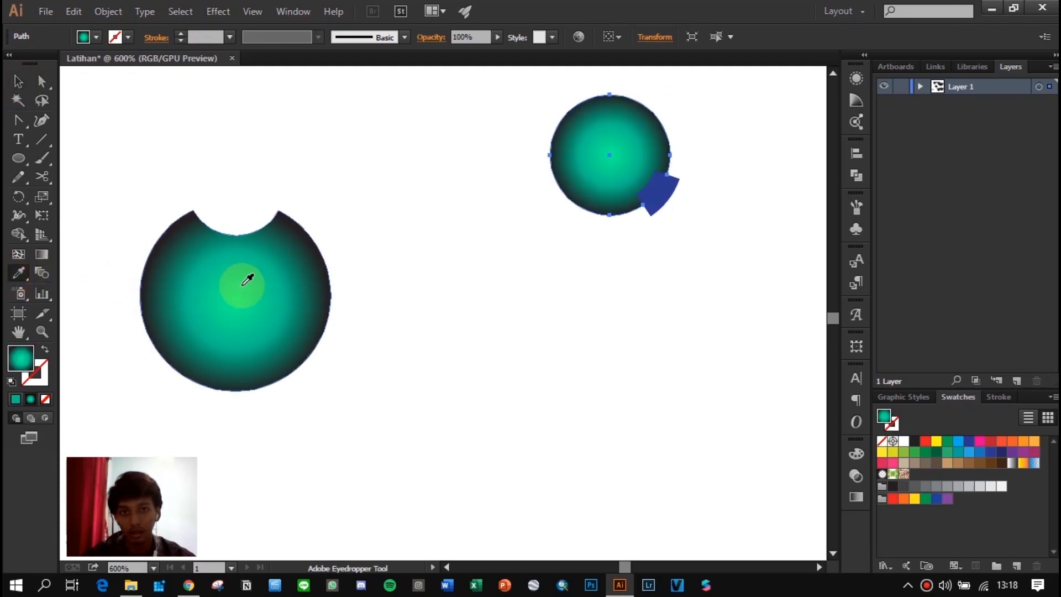
{"action": "left_click", "coordinate": [18, 81]}
{"action": "left_click", "coordinate": [688, 193]}
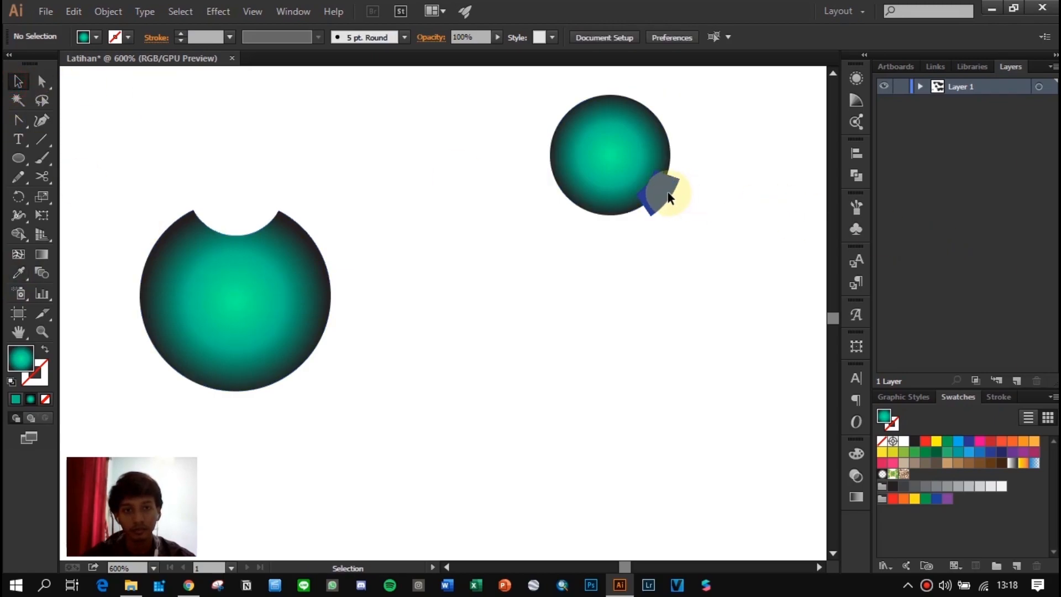
{"action": "left_click", "coordinate": [623, 160]}
{"action": "left_click", "coordinate": [751, 241]}
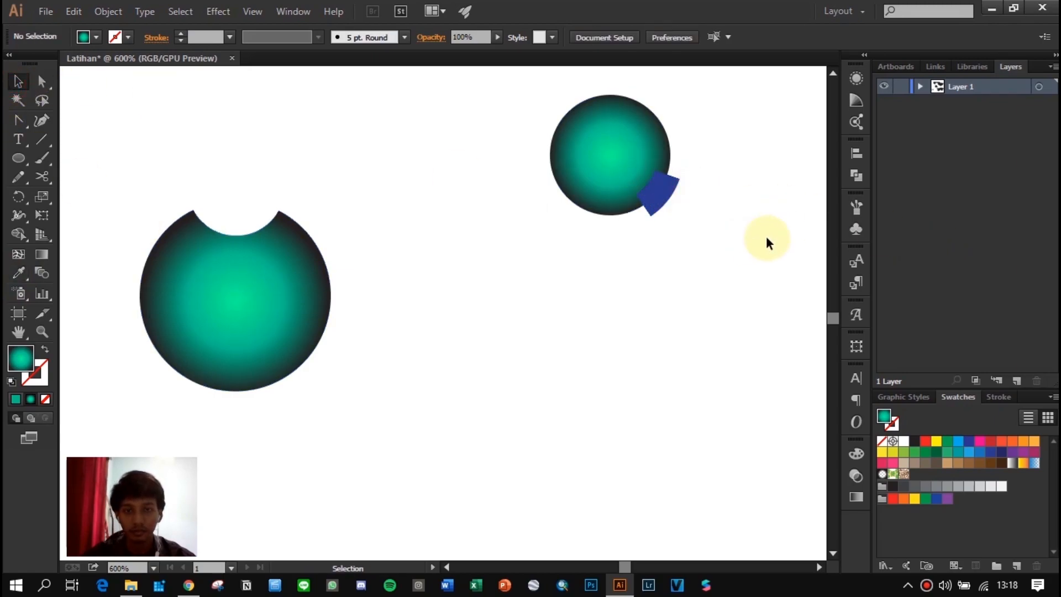
Step: Delete the two leftover blue stroke pieces at the lower edge of the small gradient circle
{"action": "scroll", "coordinate": [794, 229], "scroll_direction": "down", "scroll_amount": 1}
{"action": "left_click_drag", "start_coordinate": [701, 281], "coordinate": [502, 318]}
{"action": "left_click", "coordinate": [473, 231]}
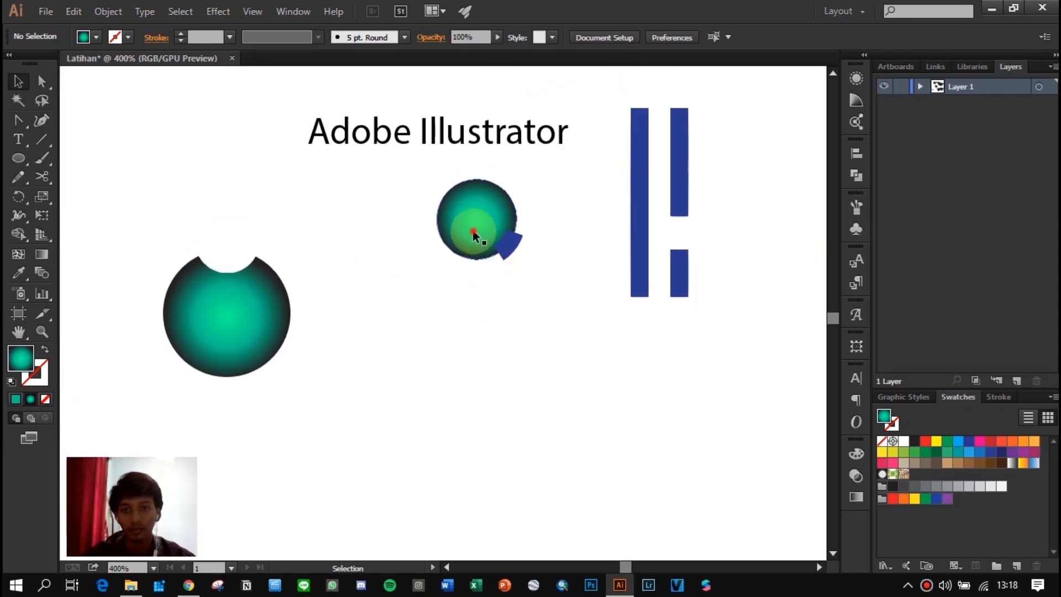
{"action": "left_click", "coordinate": [374, 198]}
{"action": "scroll", "coordinate": [509, 250], "scroll_direction": "up", "scroll_amount": 3}
{"action": "left_click", "coordinate": [429, 160]}
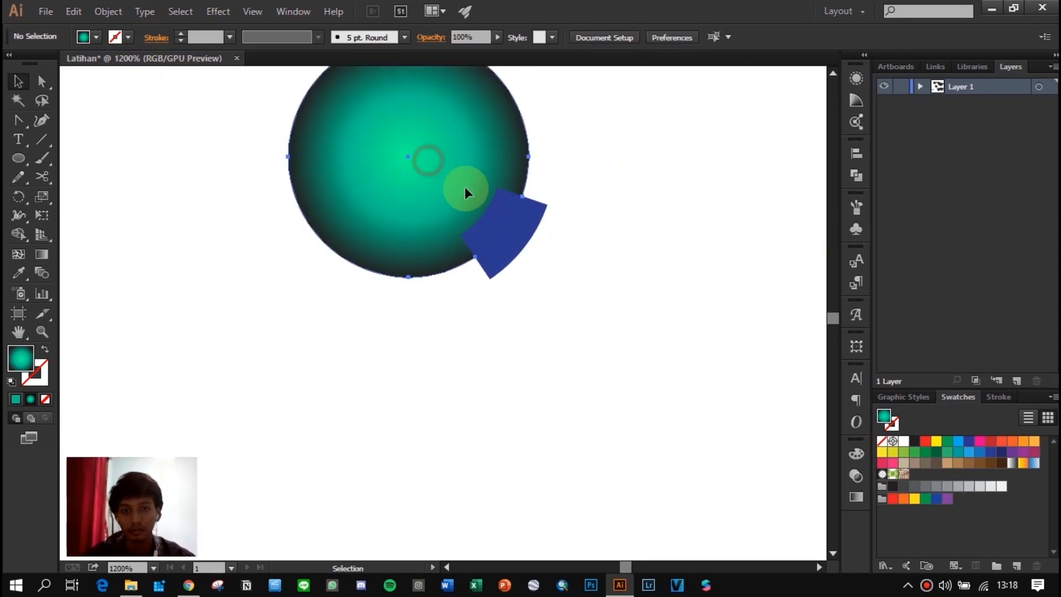
{"action": "left_click", "coordinate": [503, 225]}
{"action": "left_click", "coordinate": [503, 225]}
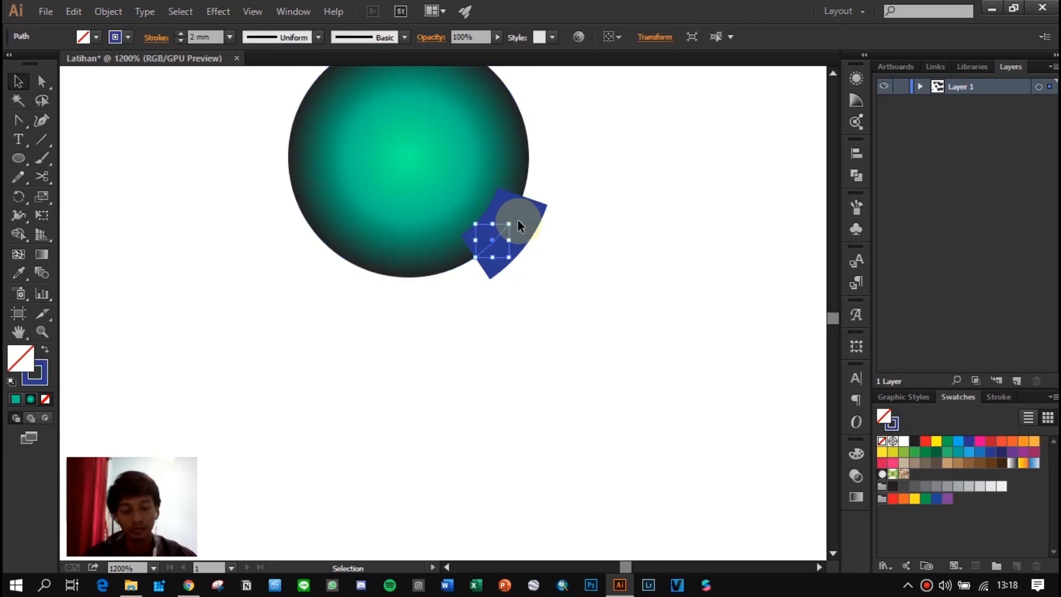
{"action": "key", "text": "Delete"}
{"action": "left_click", "coordinate": [512, 212]}
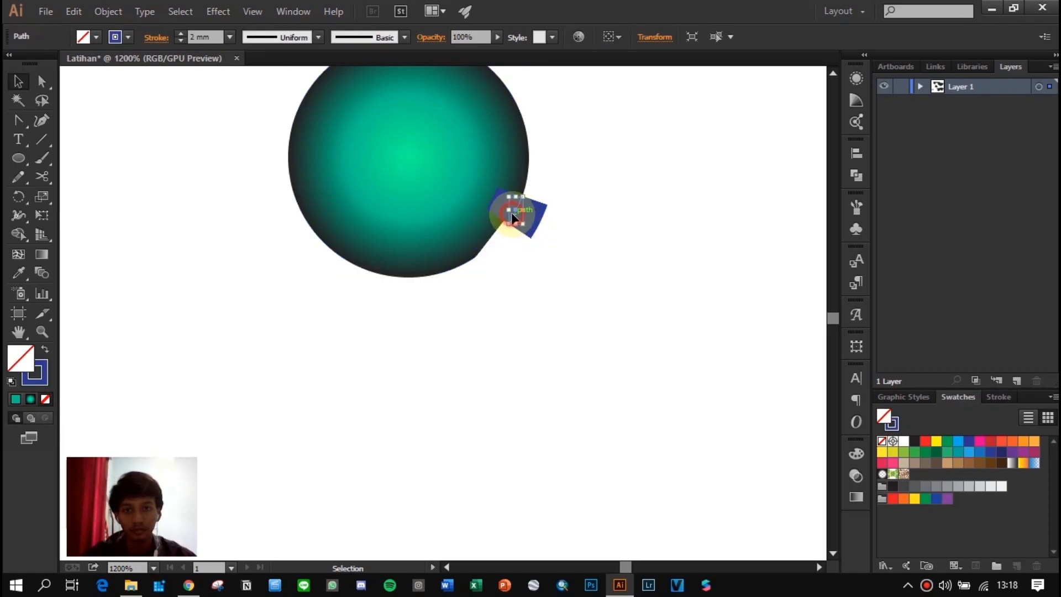
{"action": "key", "text": "Delete"}
{"action": "scroll", "coordinate": [595, 254], "scroll_direction": "down", "scroll_amount": 4}
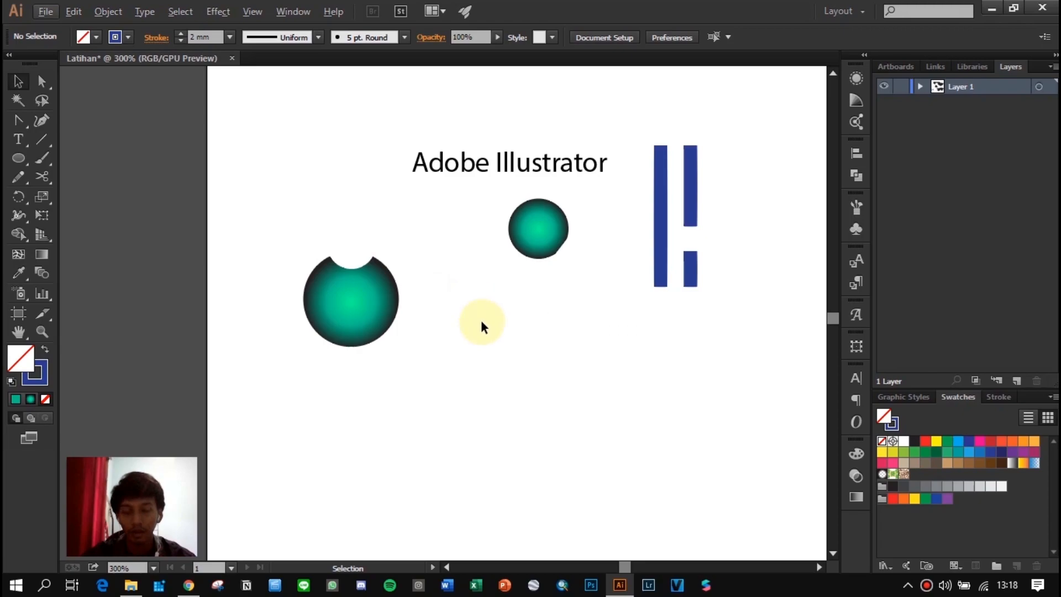
Step: Place the donut photo from the Pelatihan Desain folder into the Latihan document as a linked image
{"action": "left_click_drag", "start_coordinate": [549, 338], "coordinate": [483, 265]}
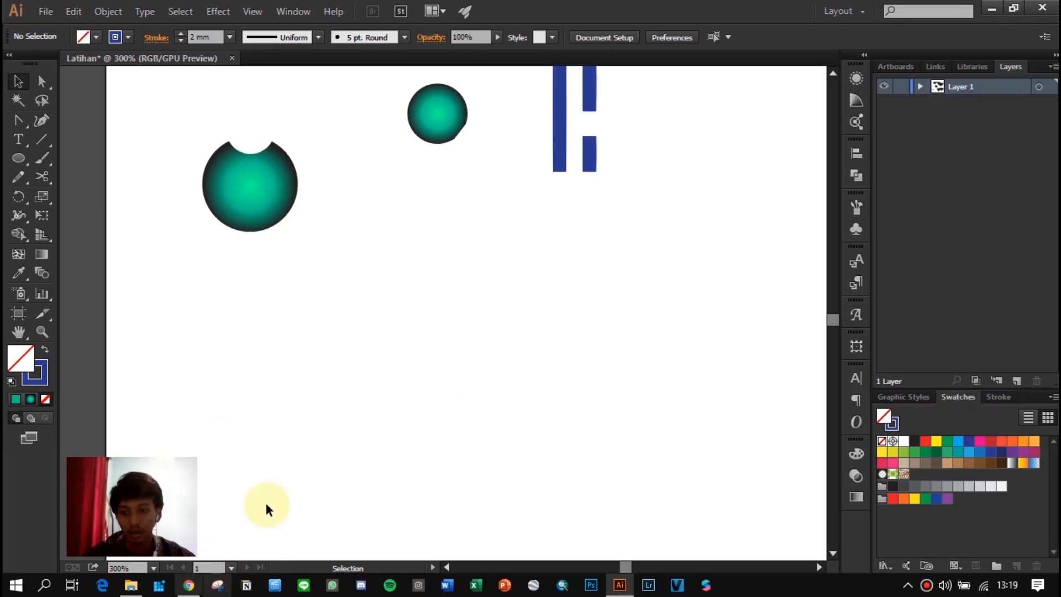
{"action": "left_click", "coordinate": [131, 585]}
{"action": "left_click_drag", "start_coordinate": [364, 244], "coordinate": [755, 286]}
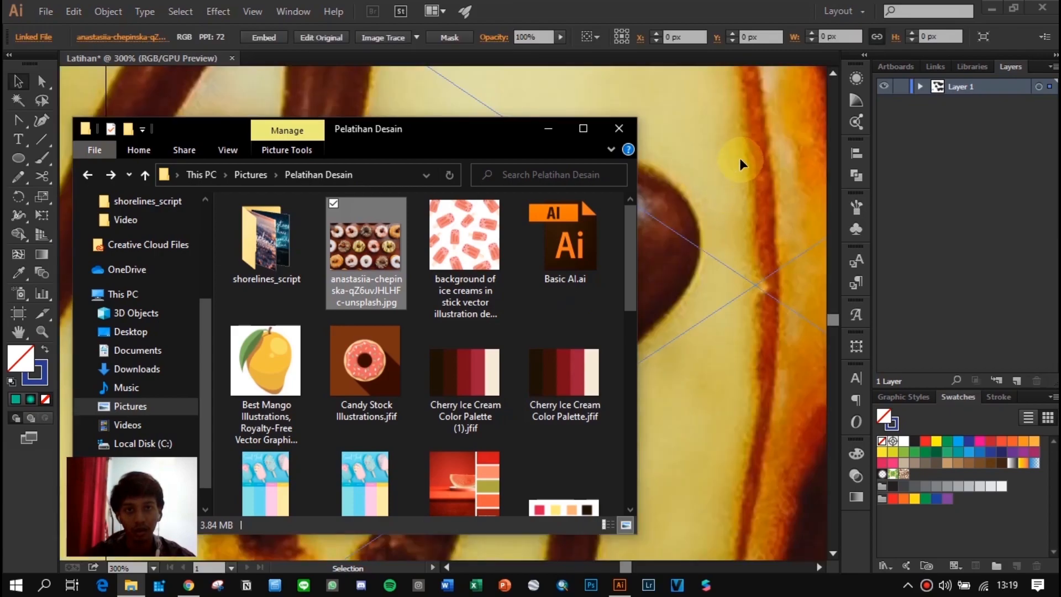
{"action": "left_click", "coordinate": [668, 19]}
{"action": "key", "text": "ctrl+0"}
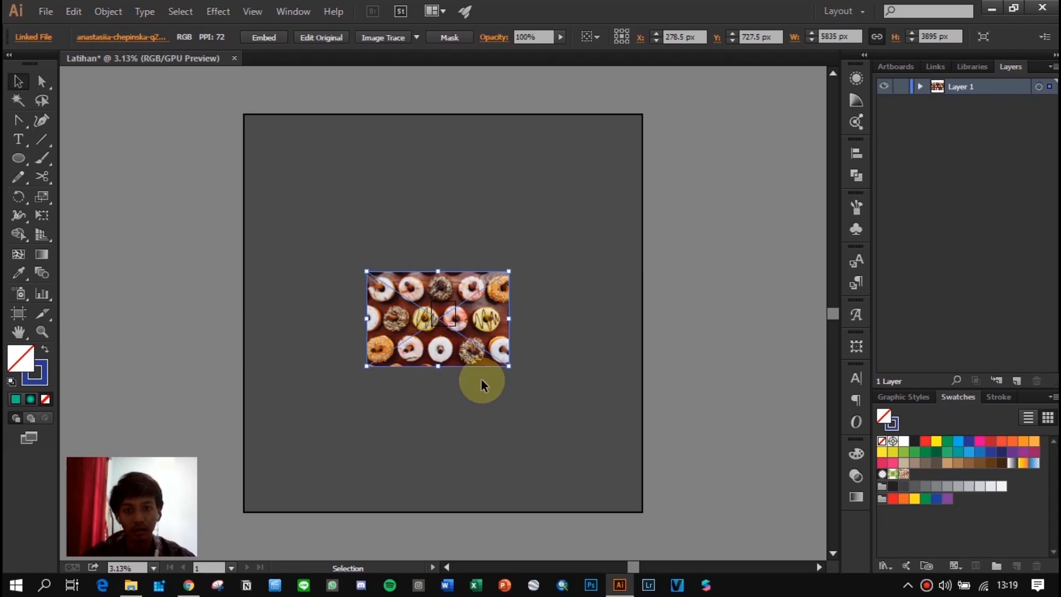
Step: Scale the donut photo proportionally to about 296 × 198 px and position it on the artboard below the gradient circles
{"action": "left_click_drag", "start_coordinate": [505, 367], "coordinate": [404, 289]}
{"action": "scroll", "coordinate": [400, 297], "scroll_direction": "up", "scroll_amount": 6}
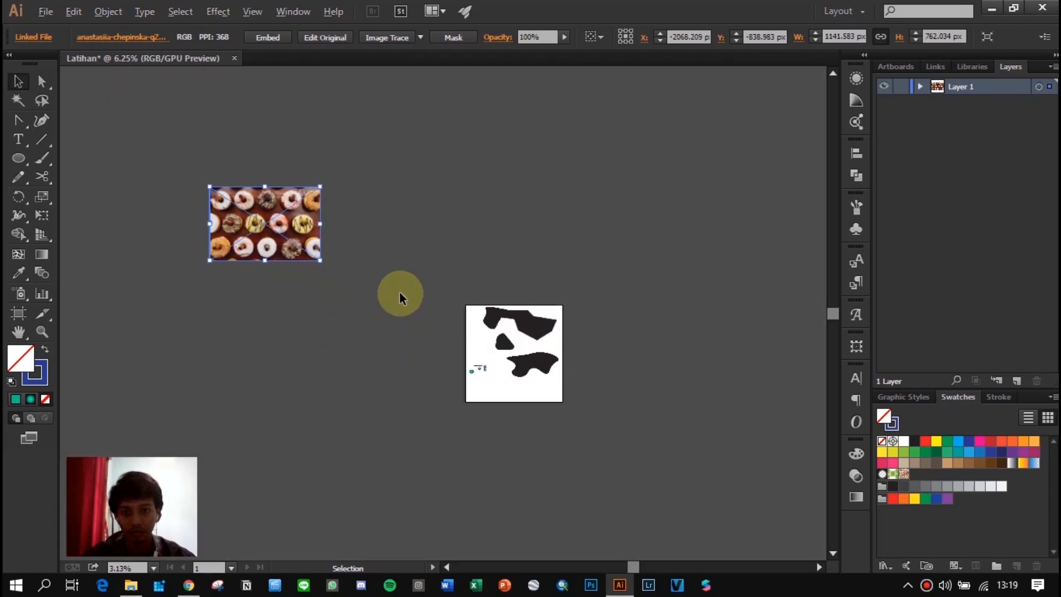
{"action": "left_click_drag", "start_coordinate": [198, 122], "coordinate": [656, 316]}
{"action": "left_click_drag", "start_coordinate": [696, 268], "coordinate": [588, 474]}
{"action": "scroll", "coordinate": [588, 474], "scroll_direction": "up", "scroll_amount": 4}
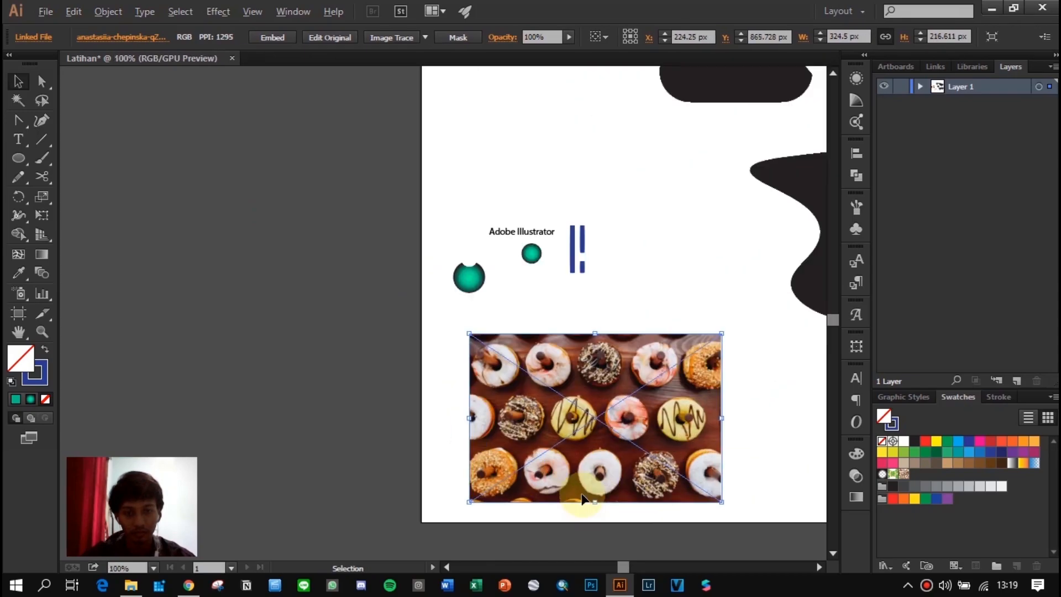
{"action": "left_click_drag", "start_coordinate": [721, 503], "coordinate": [699, 486]}
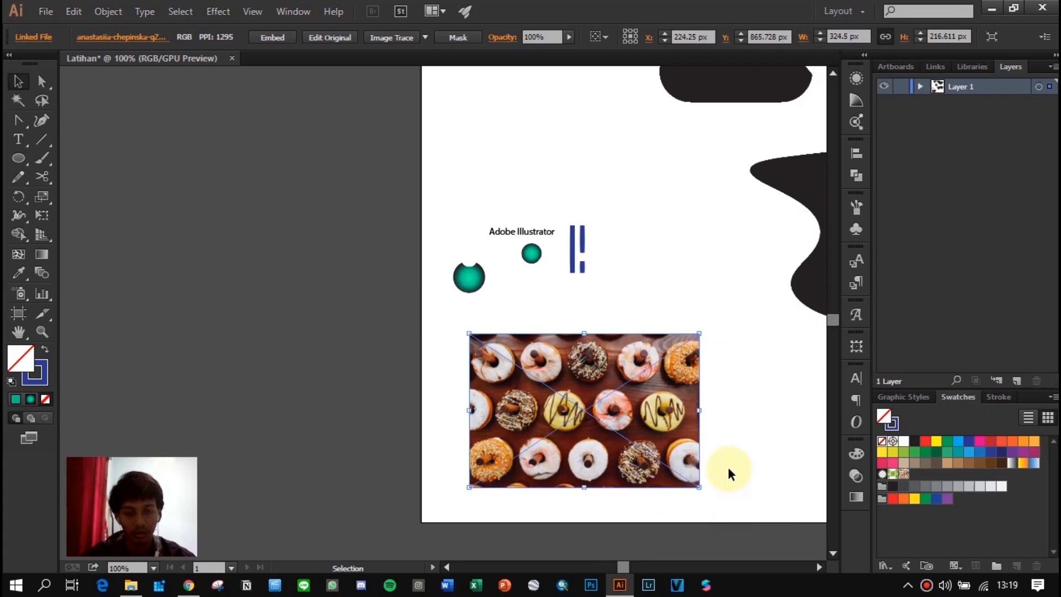
{"action": "left_click", "coordinate": [725, 466]}
Step: Embed the linked donut photo in the document and lock its image object in Layer 1
{"action": "scroll", "coordinate": [712, 475], "scroll_direction": "up", "scroll_amount": 2}
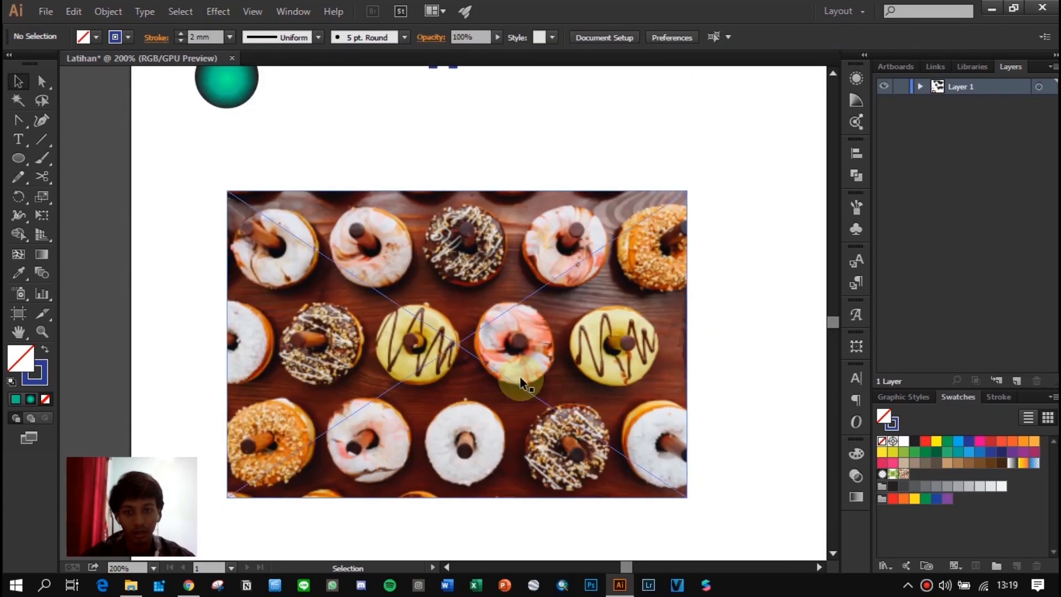
{"action": "scroll", "coordinate": [520, 377], "scroll_direction": "up", "scroll_amount": 3}
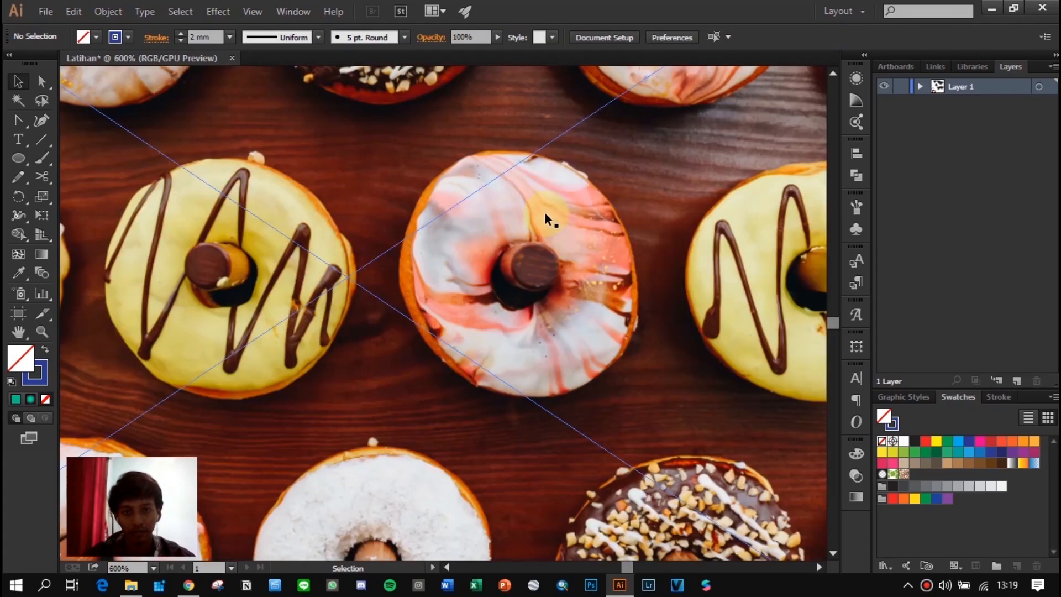
{"action": "left_click", "coordinate": [590, 211]}
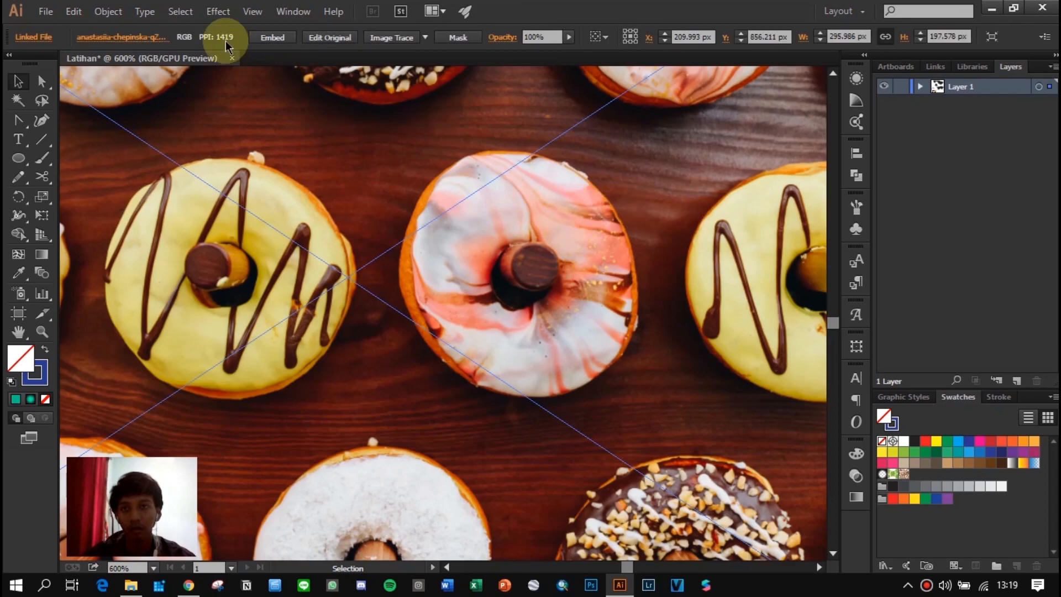
{"action": "left_click", "coordinate": [263, 37]}
{"action": "scroll", "coordinate": [583, 223], "scroll_direction": "down", "scroll_amount": 2}
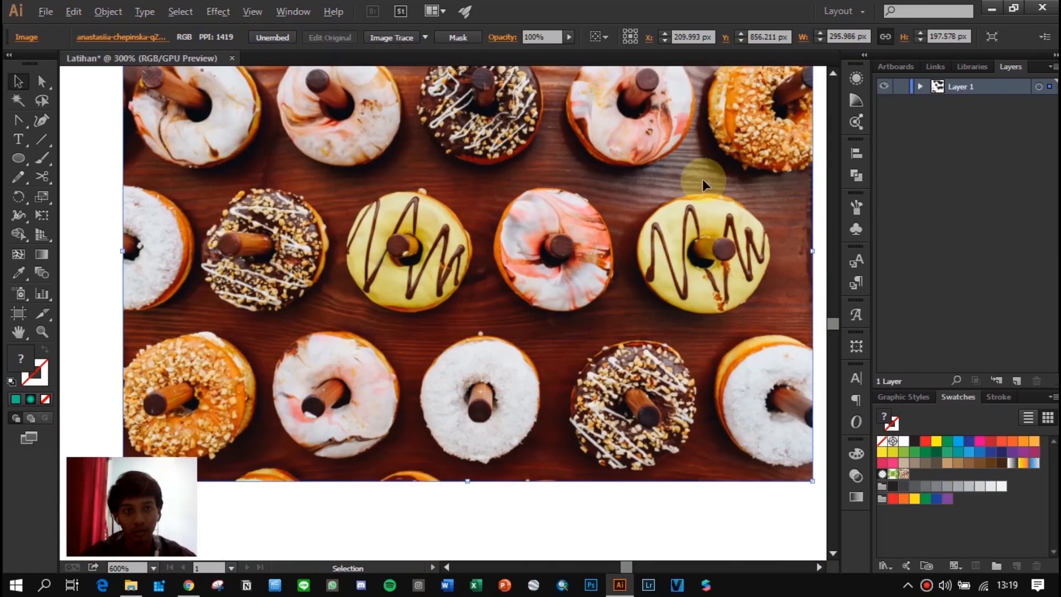
{"action": "left_click", "coordinate": [918, 87]}
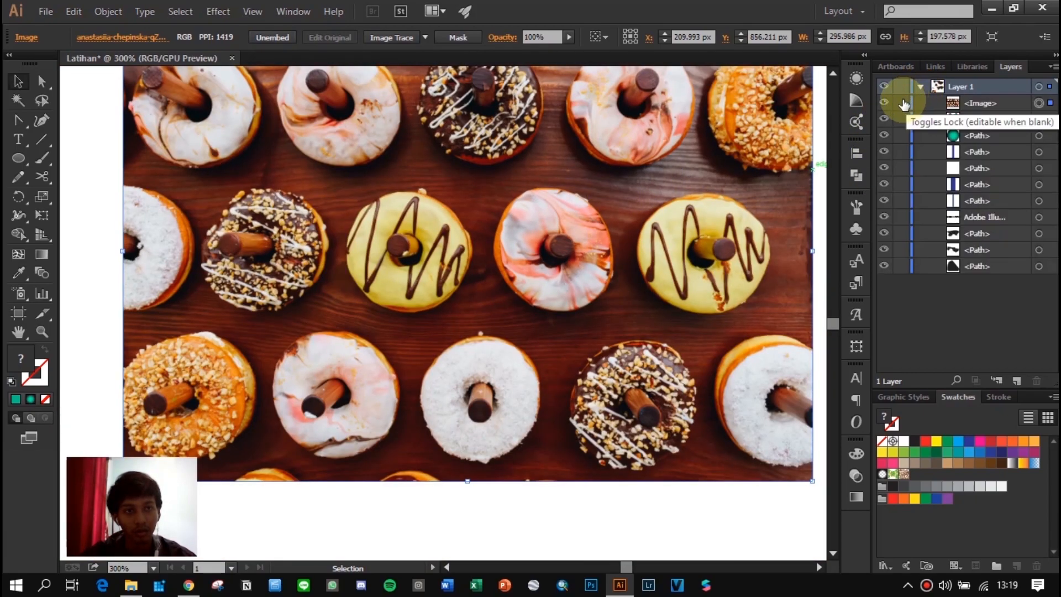
{"action": "left_click", "coordinate": [903, 104]}
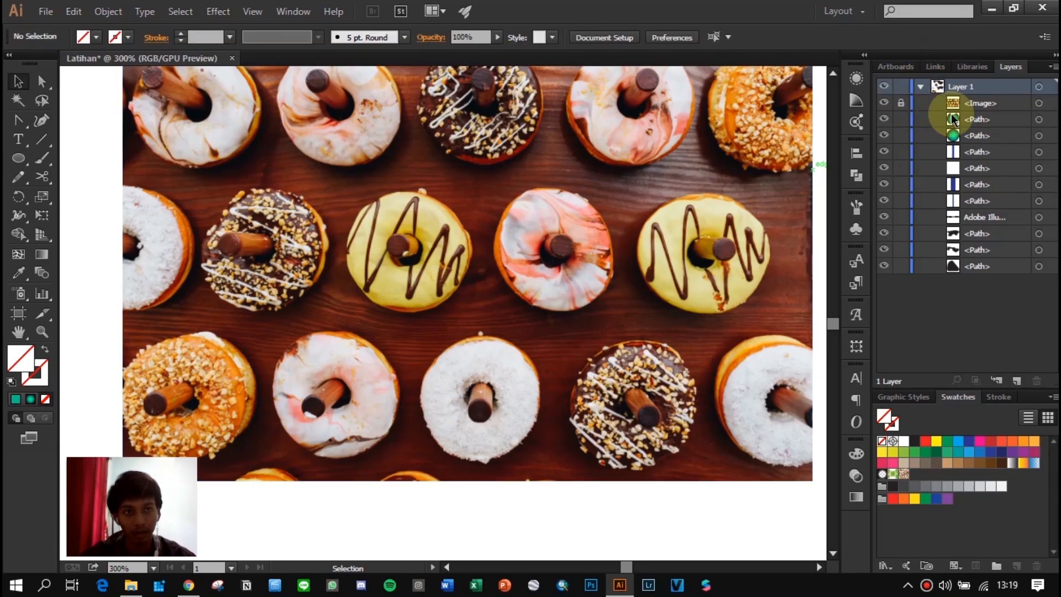
Step: Prepare to trace the yellow donut using the Pen tool with a red stroke and no fill
{"action": "scroll", "coordinate": [507, 244], "scroll_direction": "up", "scroll_amount": 2}
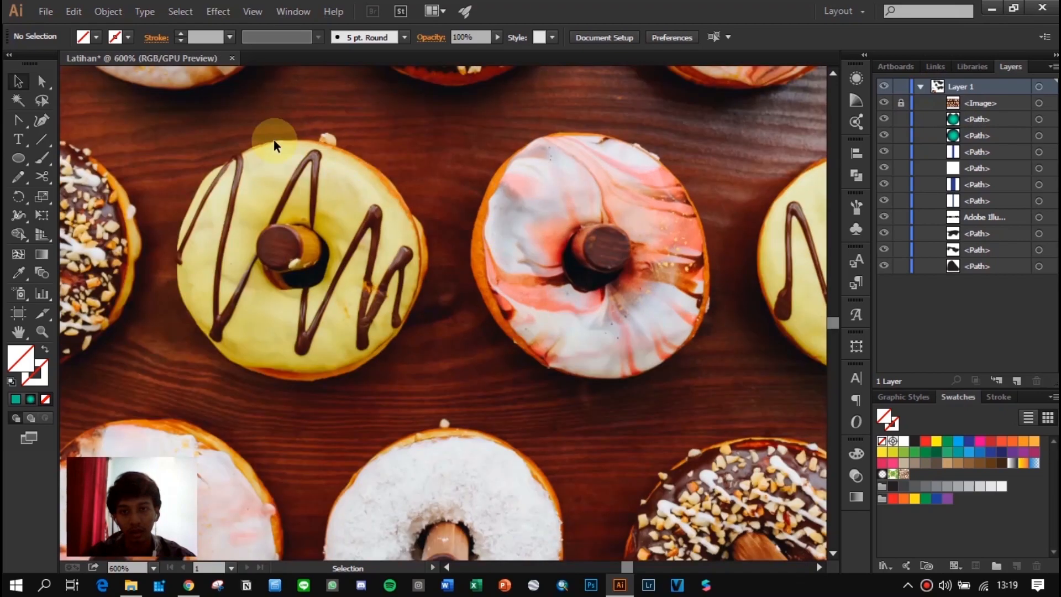
{"action": "left_click_drag", "start_coordinate": [353, 221], "coordinate": [563, 228]}
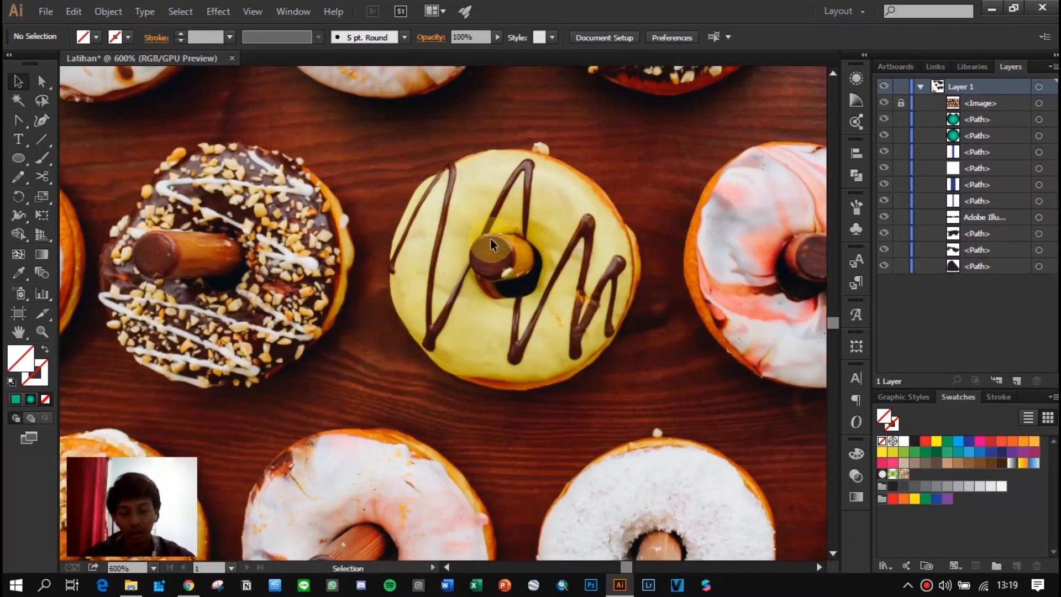
{"action": "scroll", "coordinate": [492, 240], "scroll_direction": "up", "scroll_amount": 1}
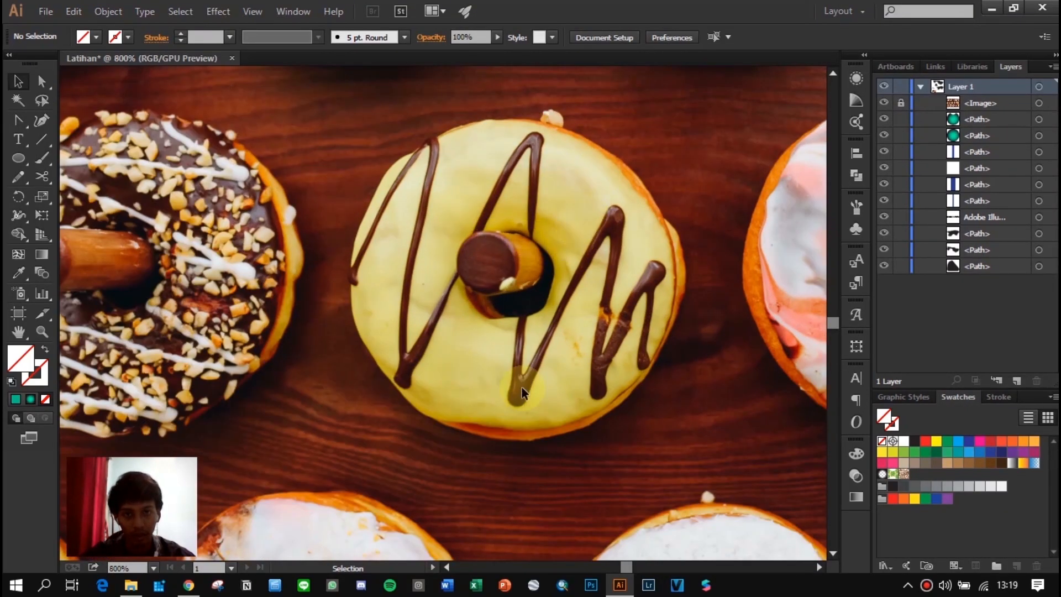
{"action": "left_click_drag", "start_coordinate": [29, 124], "coordinate": [61, 118]}
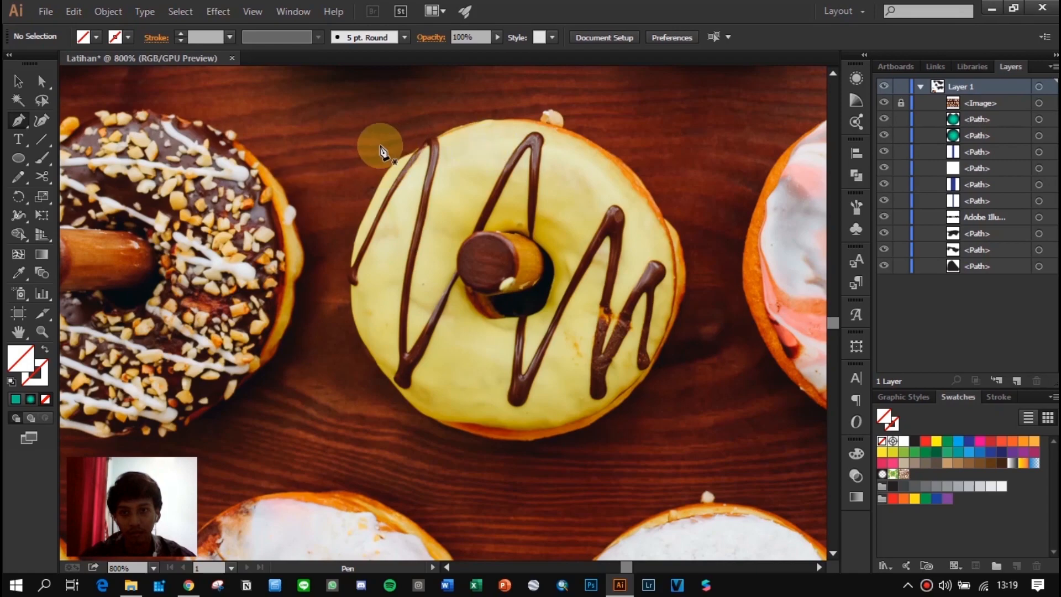
{"action": "left_click", "coordinate": [127, 37]}
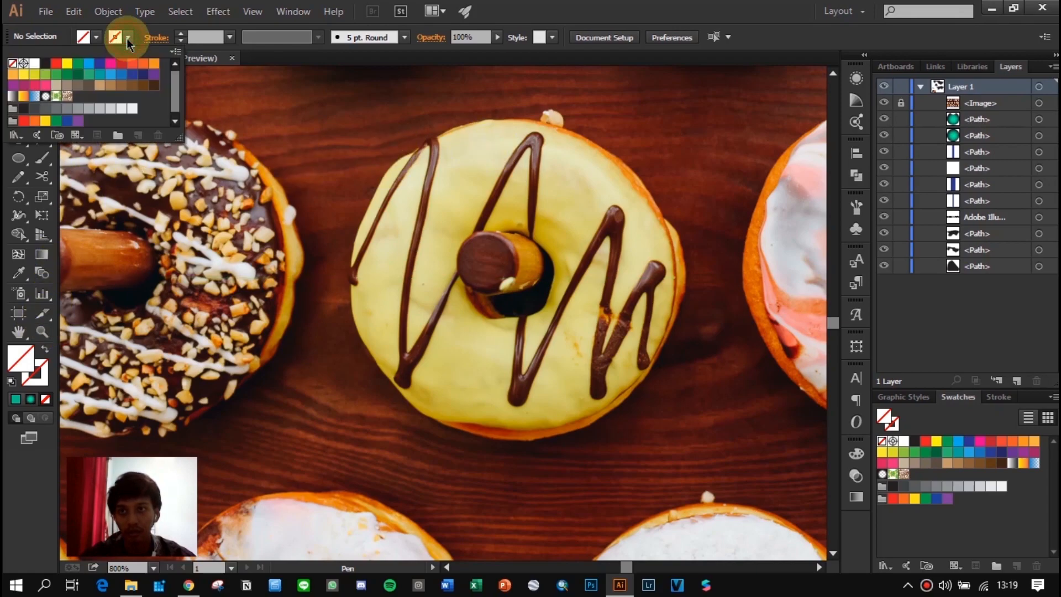
{"action": "left_click", "coordinate": [57, 64]}
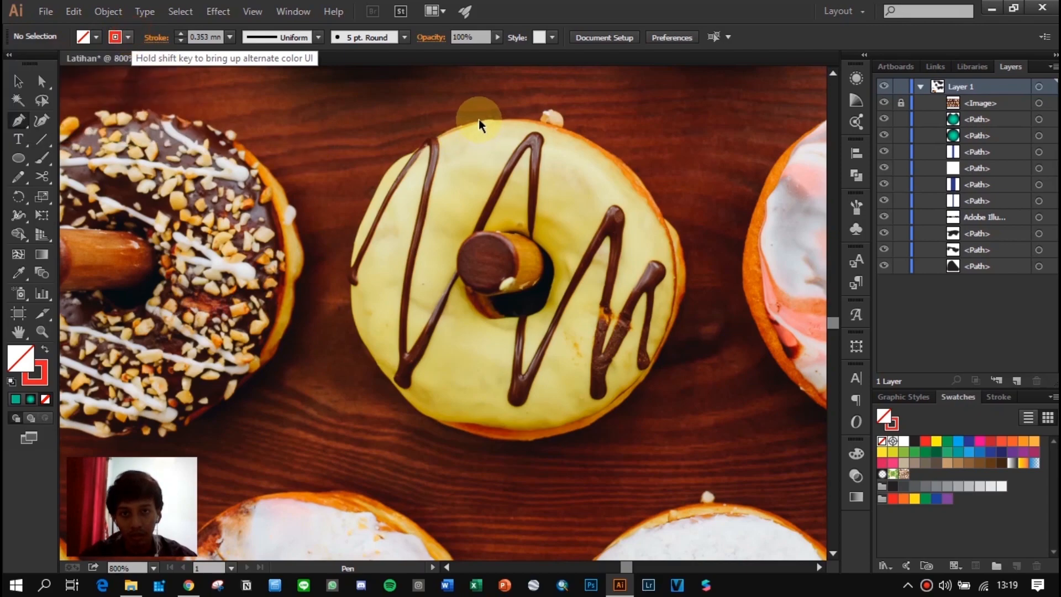
Step: Trace the yellow donut's outer edge with a closed, curved Pen tool path and deselect it
{"action": "left_click", "coordinate": [451, 128]}
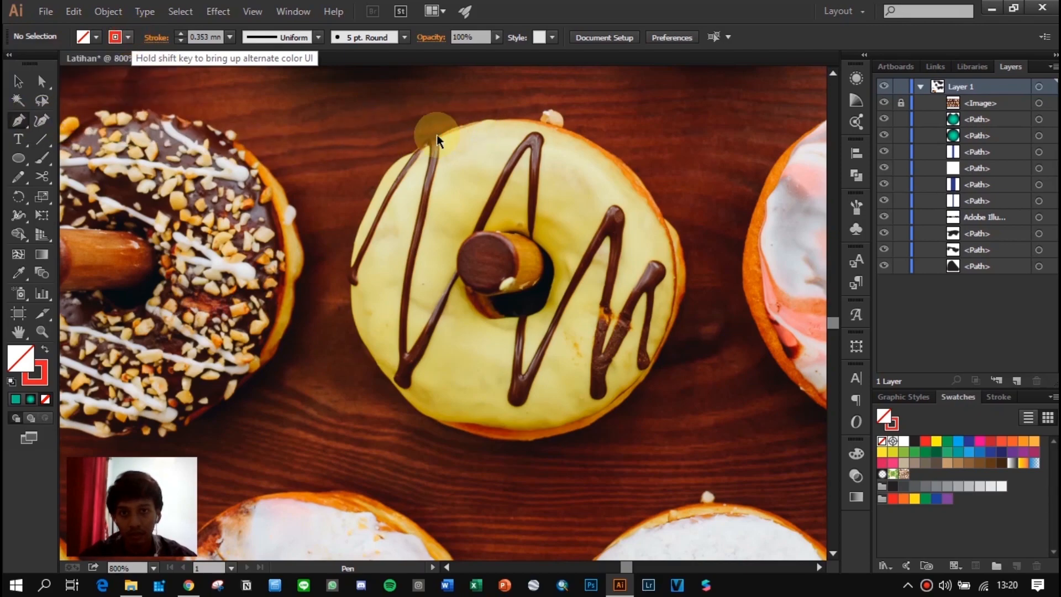
{"action": "left_click_drag", "start_coordinate": [423, 150], "coordinate": [352, 320]}
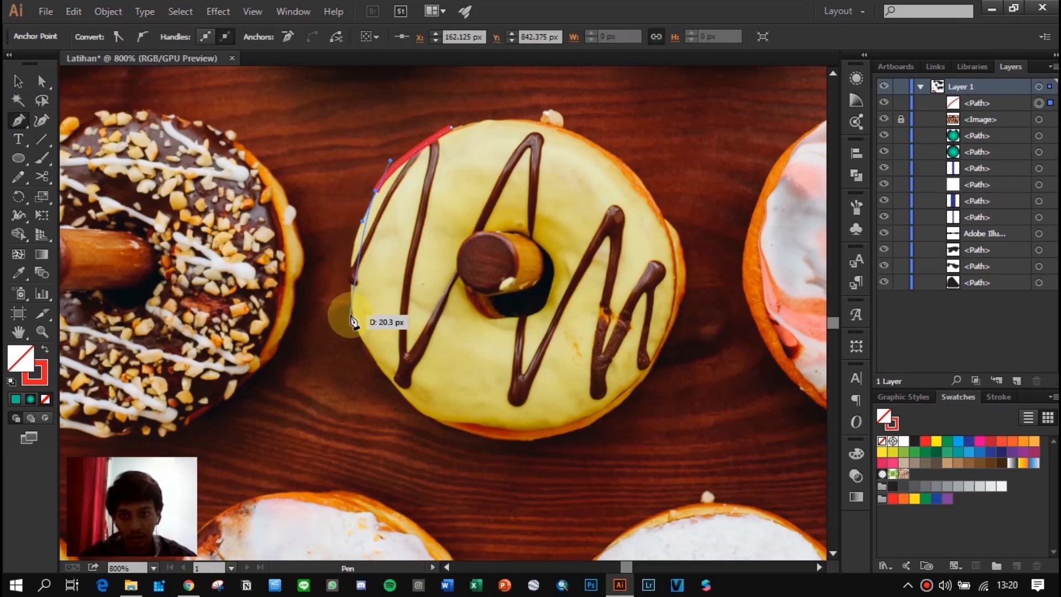
{"action": "left_click_drag", "start_coordinate": [384, 360], "coordinate": [366, 355]}
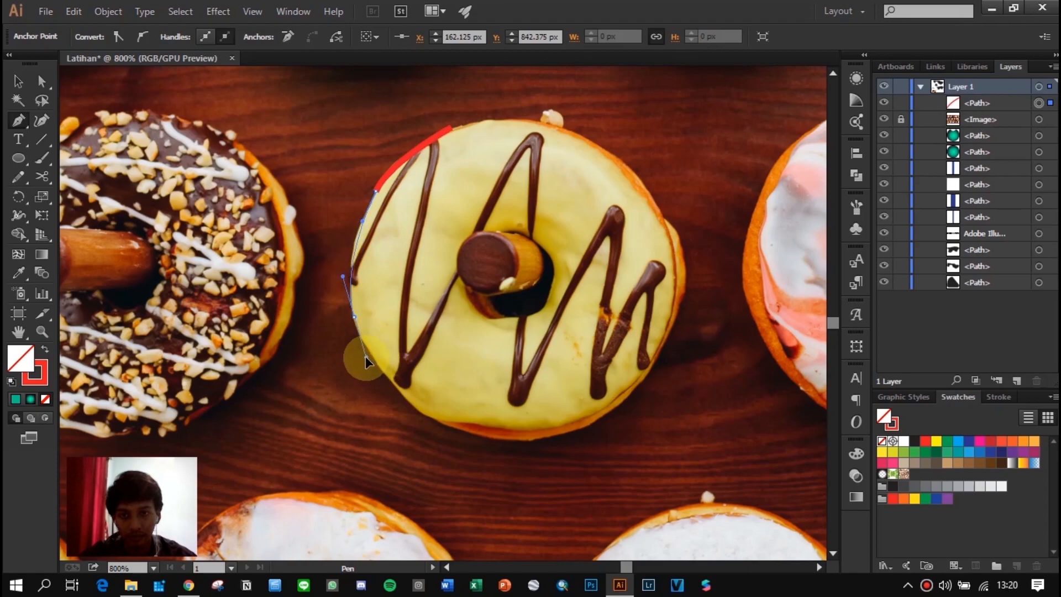
{"action": "left_click_drag", "start_coordinate": [446, 424], "coordinate": [487, 446]}
{"action": "left_click_drag", "start_coordinate": [587, 429], "coordinate": [612, 413]}
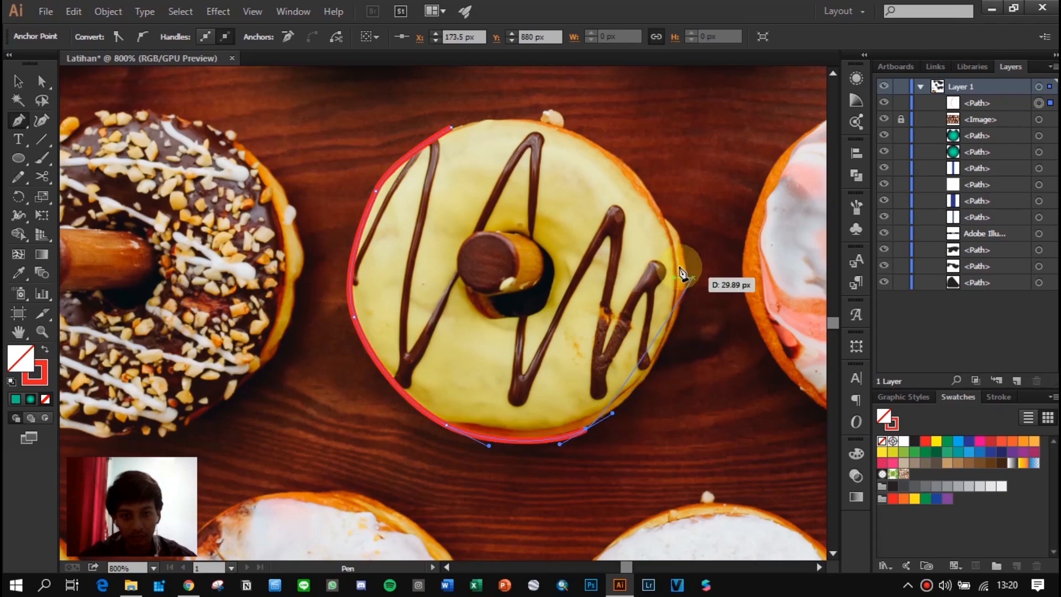
{"action": "mouse_move", "coordinate": [674, 277]}
{"action": "left_mouse_down"}
{"action": "mouse_move", "coordinate": [650, 191]}
{"action": "mouse_move", "coordinate": [660, 202]}
{"action": "left_mouse_up"}
{"action": "mouse_move", "coordinate": [566, 127]}
{"action": "left_mouse_down"}
{"action": "mouse_move", "coordinate": [488, 105]}
{"action": "mouse_move", "coordinate": [502, 94]}
{"action": "mouse_move", "coordinate": [467, 80]}
{"action": "mouse_move", "coordinate": [476, 75]}
{"action": "mouse_move", "coordinate": [488, 141]}
{"action": "mouse_move", "coordinate": [478, 190]}
{"action": "left_mouse_up"}
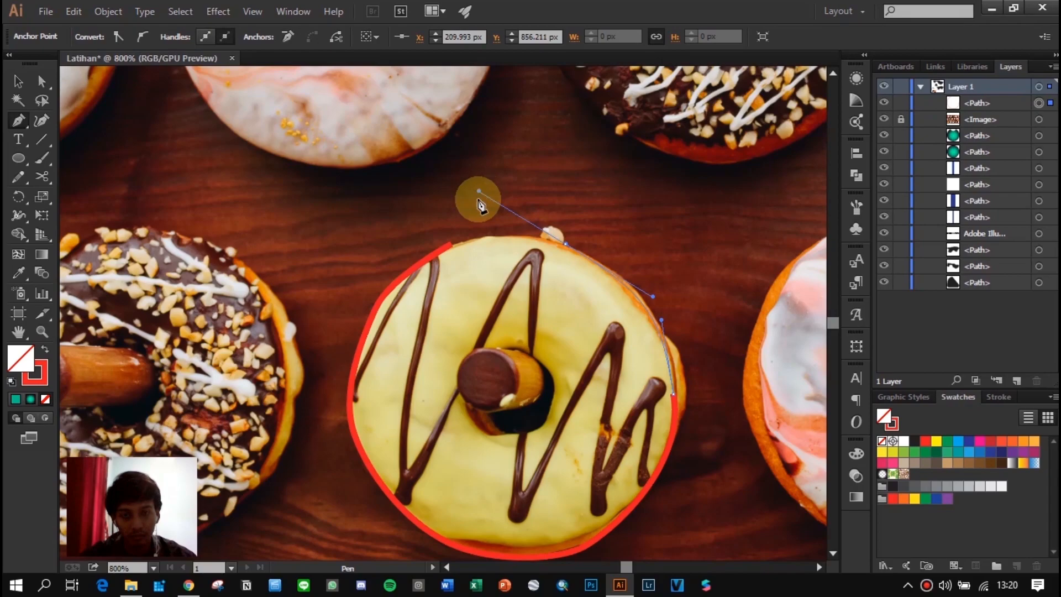
{"action": "left_click", "coordinate": [564, 243]}
{"action": "left_click_drag", "start_coordinate": [452, 243], "coordinate": [409, 257]}
{"action": "left_click", "coordinate": [18, 81]}
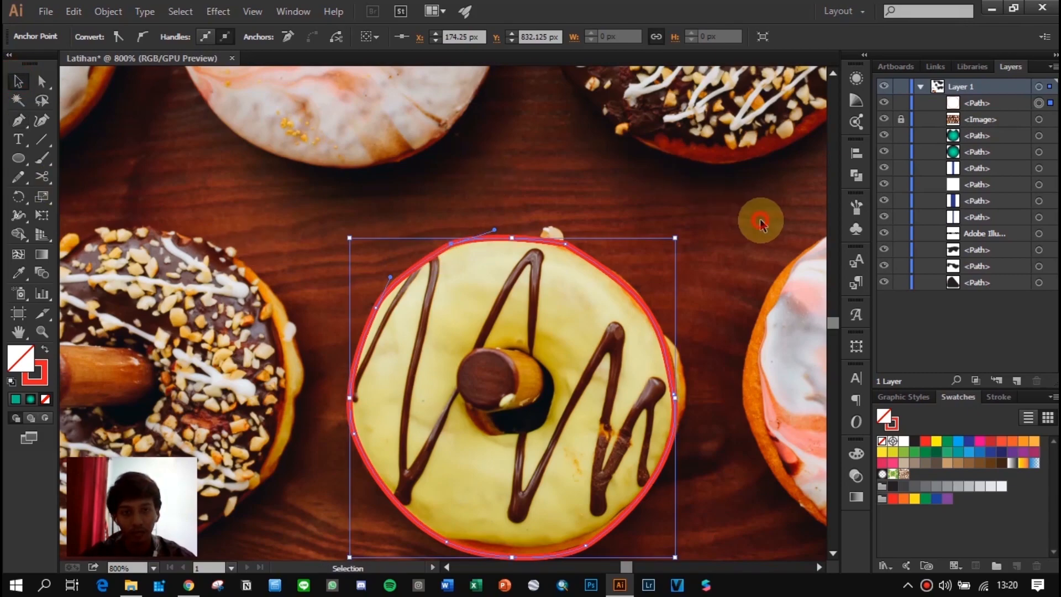
{"action": "left_click", "coordinate": [621, 262]}
Step: Unlock the donut photo and make a clipping mask from the photo and the traced donut outline
{"action": "scroll", "coordinate": [658, 238], "scroll_direction": "down", "scroll_amount": 2}
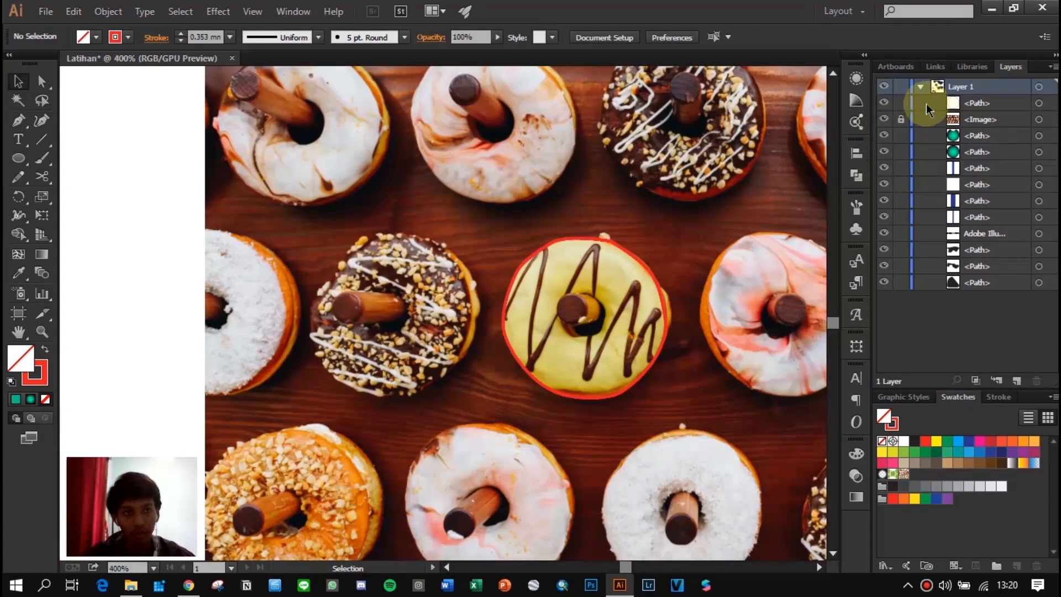
{"action": "left_click", "coordinate": [902, 120]}
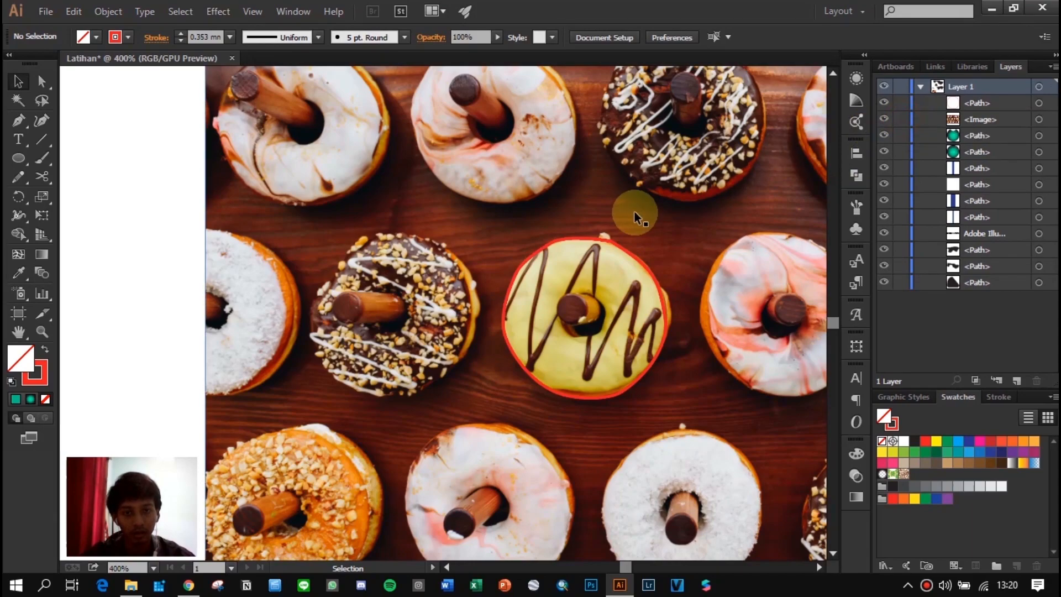
{"action": "scroll", "coordinate": [668, 207], "scroll_direction": "down", "scroll_amount": 2}
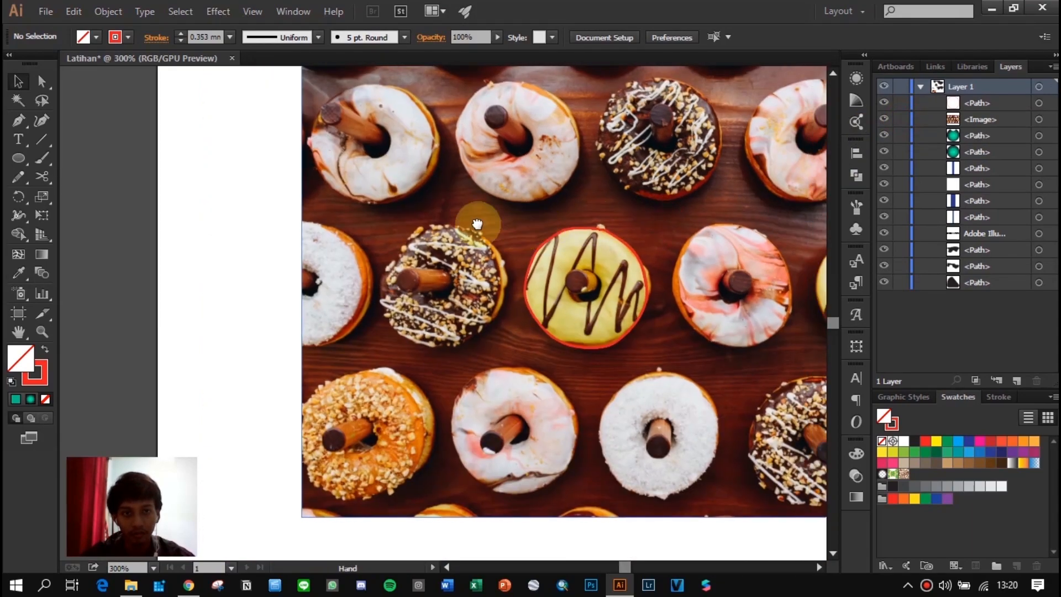
{"action": "scroll", "coordinate": [480, 222], "scroll_direction": "up", "scroll_amount": 1}
{"action": "scroll", "coordinate": [493, 218], "scroll_direction": "down", "scroll_amount": 2}
{"action": "left_click_drag", "start_coordinate": [240, 139], "coordinate": [708, 392]}
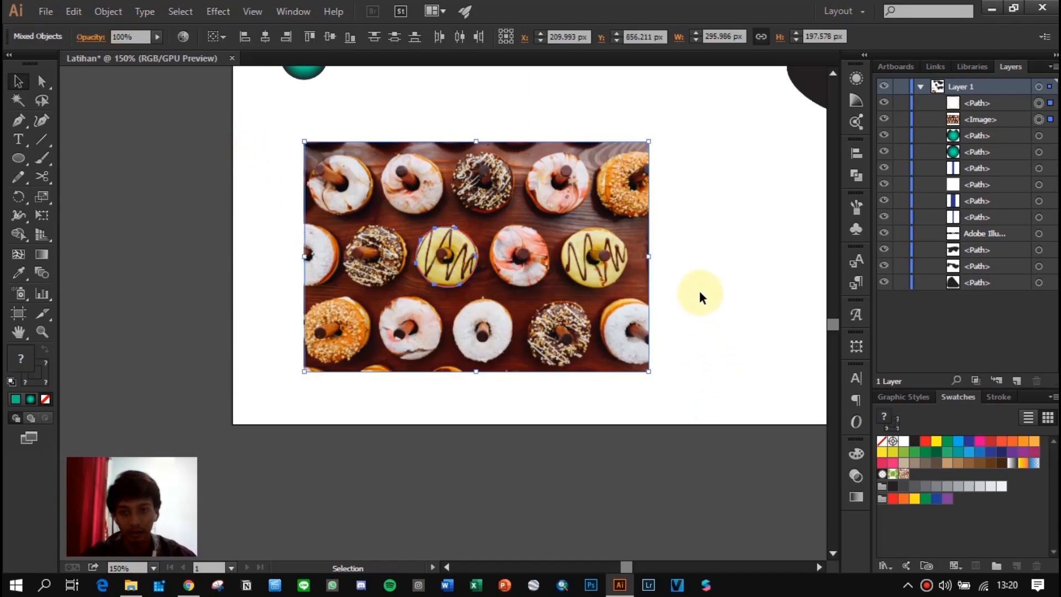
{"action": "right_click", "coordinate": [493, 228]}
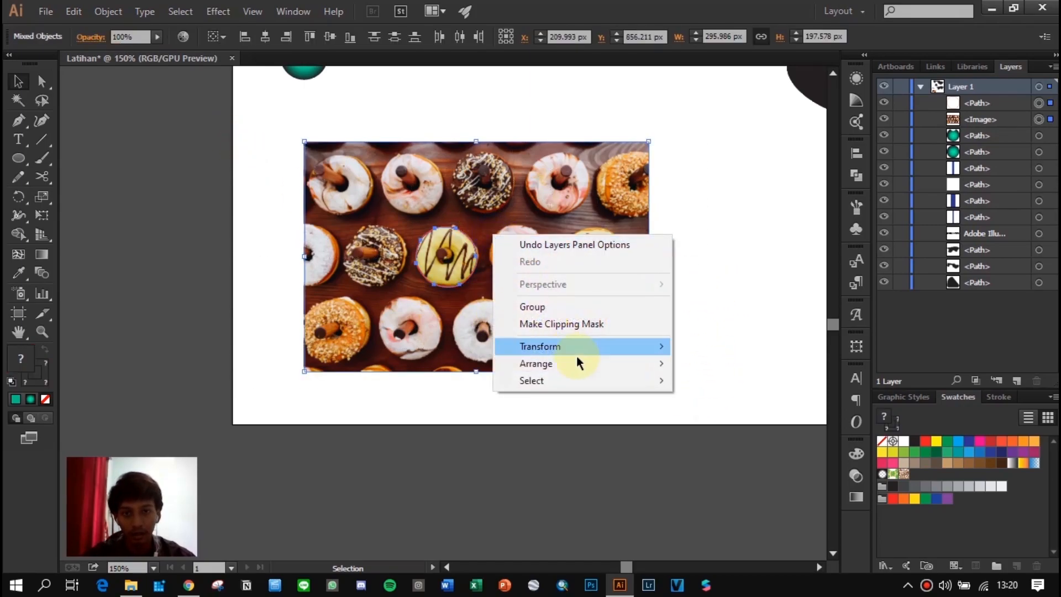
{"action": "left_click", "coordinate": [580, 324]}
{"action": "left_click", "coordinate": [519, 325]}
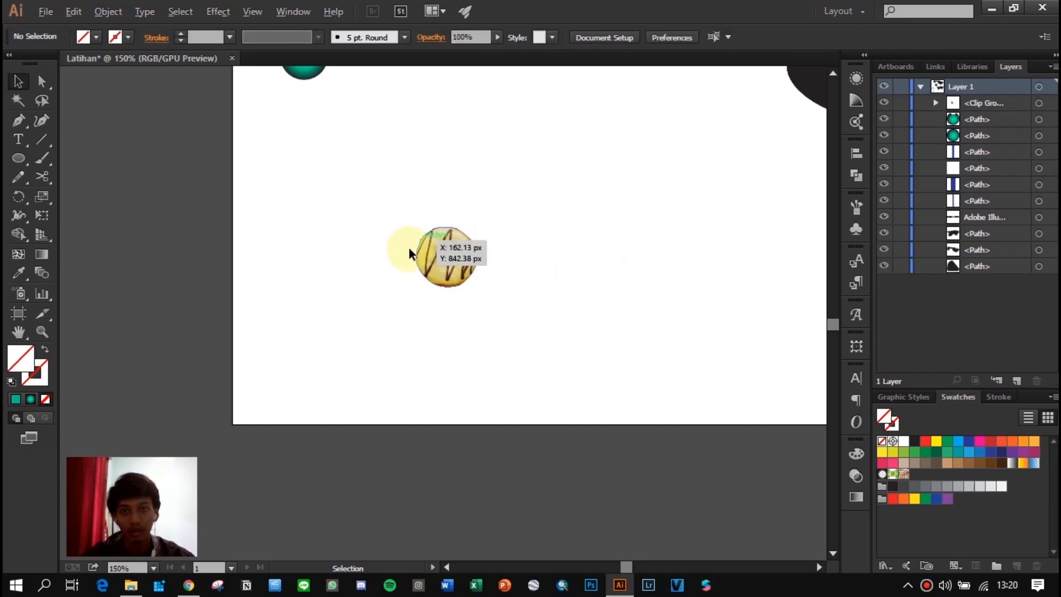
Step: Examine the clipped donut up close and in relation to the other shapes on the whole artboard
{"action": "scroll", "coordinate": [409, 250], "scroll_direction": "up", "scroll_amount": 3}
{"action": "scroll", "coordinate": [702, 224], "scroll_direction": "down", "scroll_amount": 3}
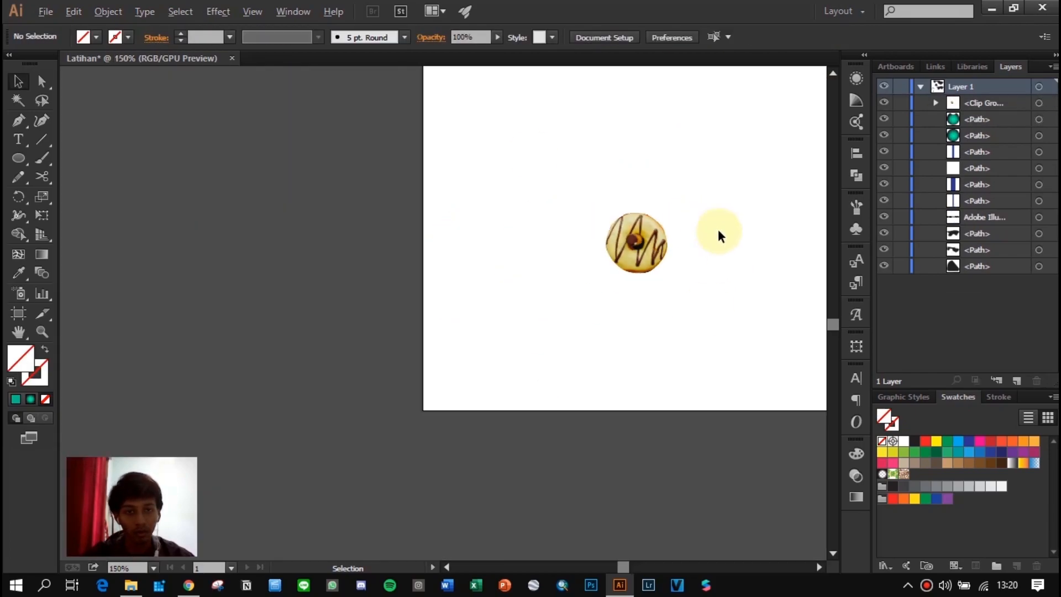
{"action": "scroll", "coordinate": [742, 303], "scroll_direction": "down", "scroll_amount": 1}
{"action": "left_click_drag", "start_coordinate": [690, 346], "coordinate": [378, 402]}
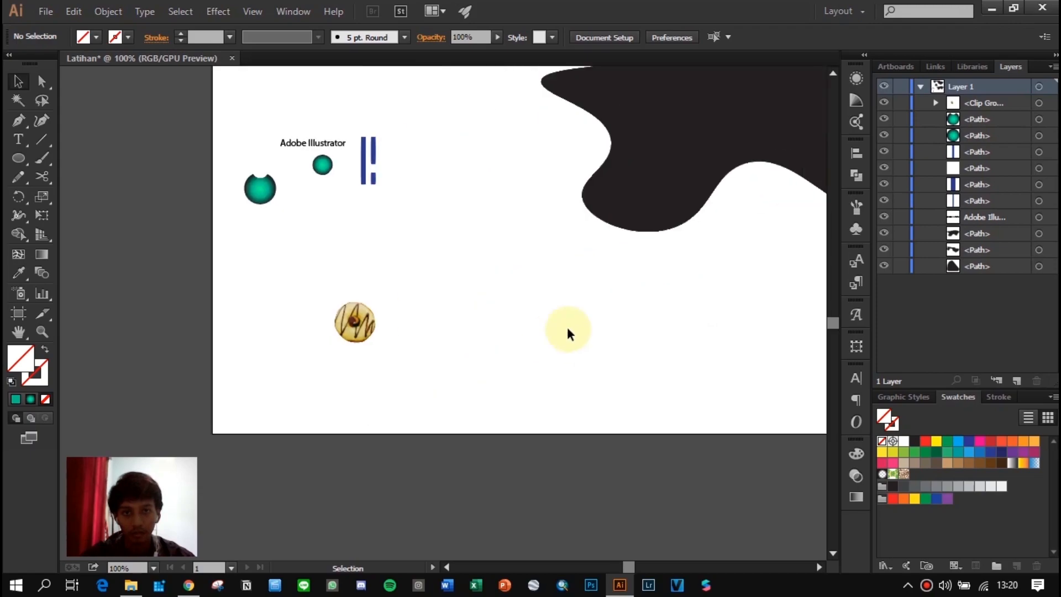
{"action": "scroll", "coordinate": [578, 326], "scroll_direction": "down", "scroll_amount": 2}
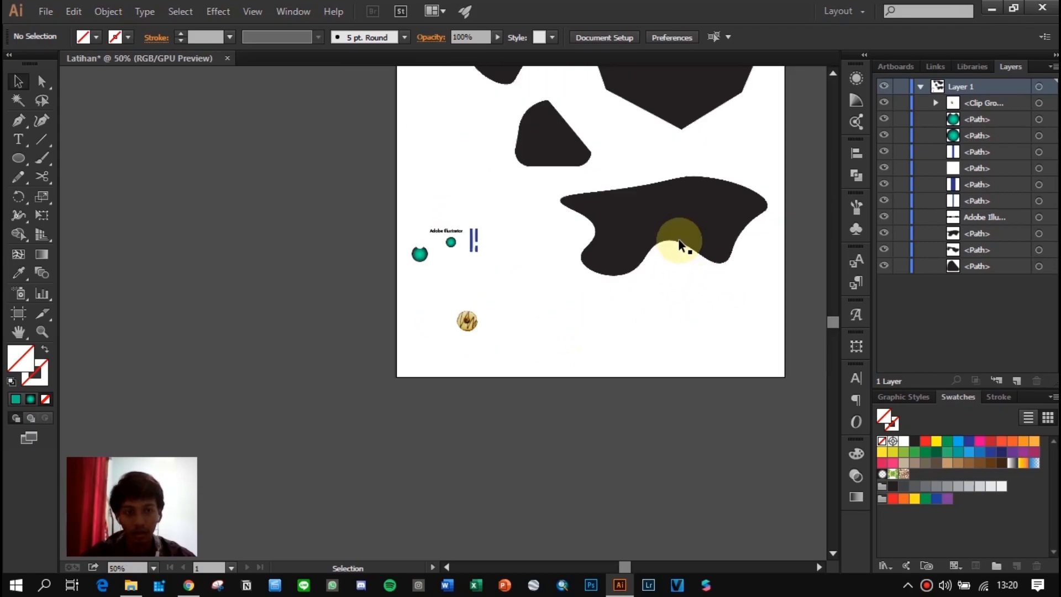
{"action": "scroll", "coordinate": [697, 223], "scroll_direction": "down", "scroll_amount": 1}
{"action": "left_click_drag", "start_coordinate": [703, 189], "coordinate": [656, 256]}
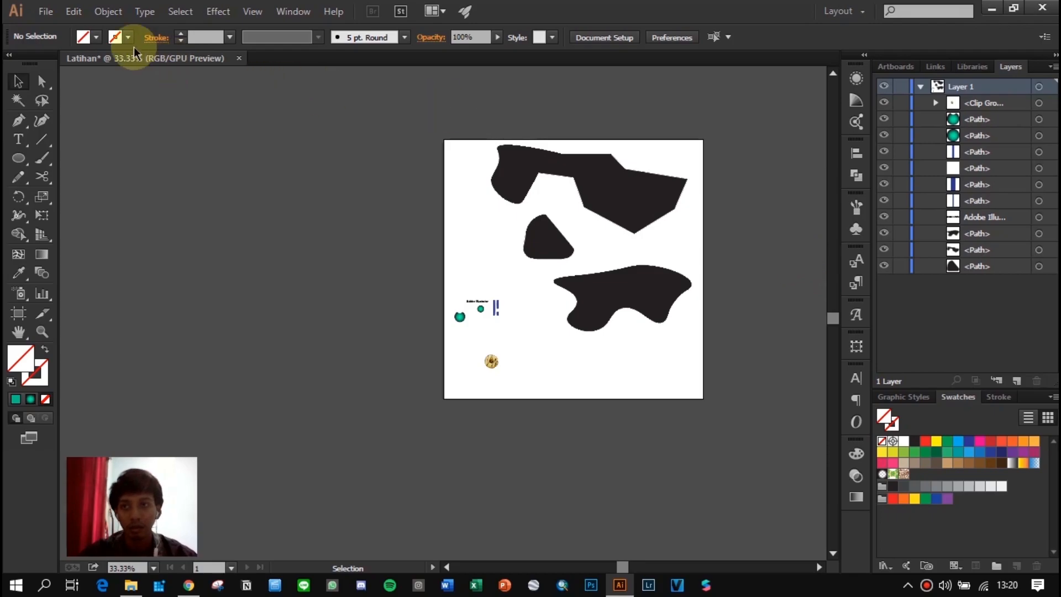
Step: Save the document as Latihan.ai in the Pelatihan Desain folder, using the Illustrator CC version and the default options
{"action": "left_click", "coordinate": [46, 11]}
{"action": "mouse_move", "coordinate": [45, 11]}
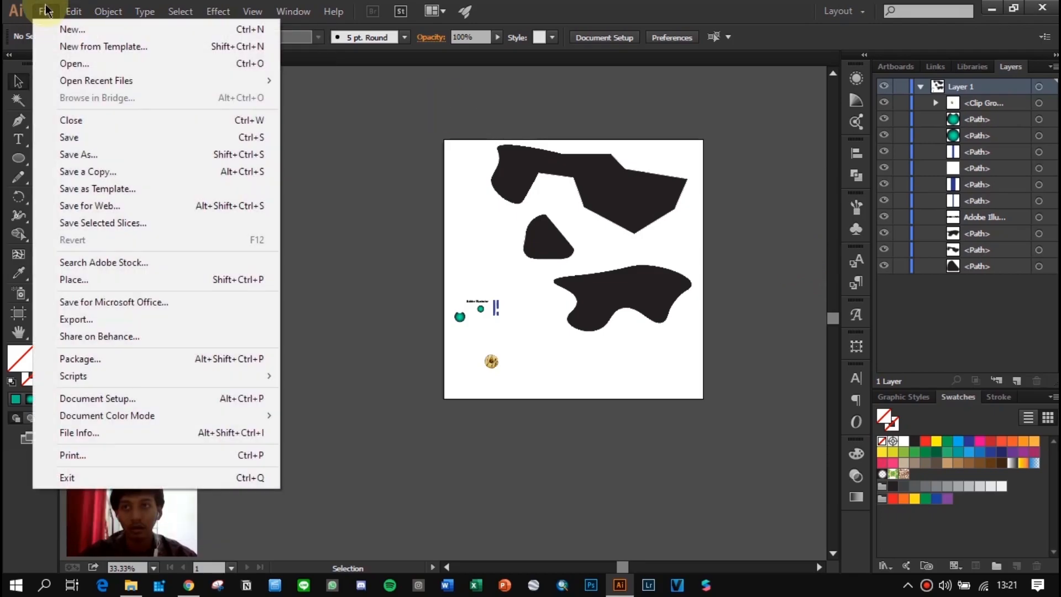
{"action": "left_click", "coordinate": [82, 138]}
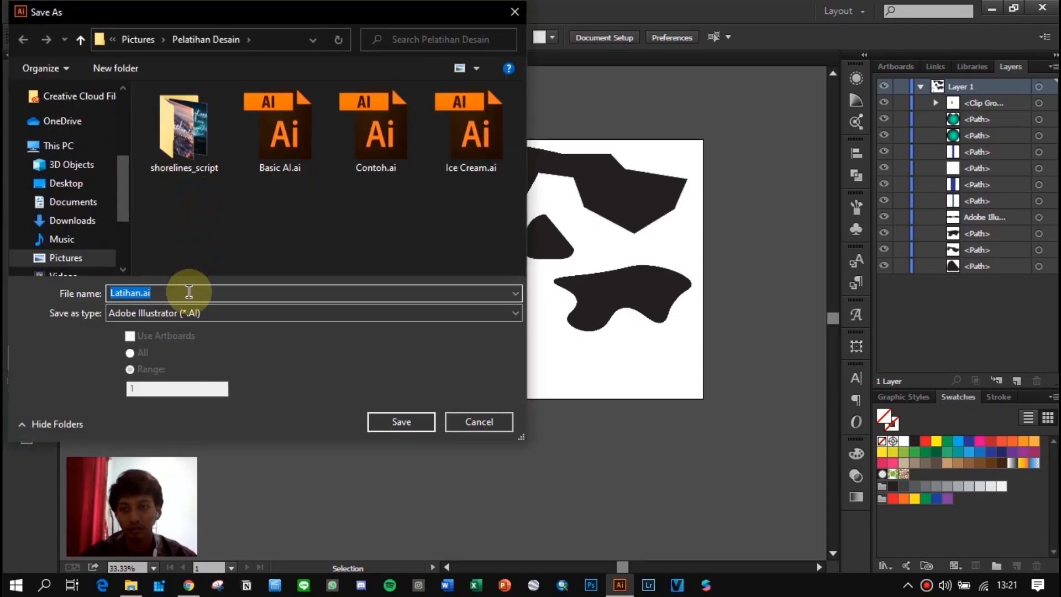
{"action": "left_click", "coordinate": [410, 421]}
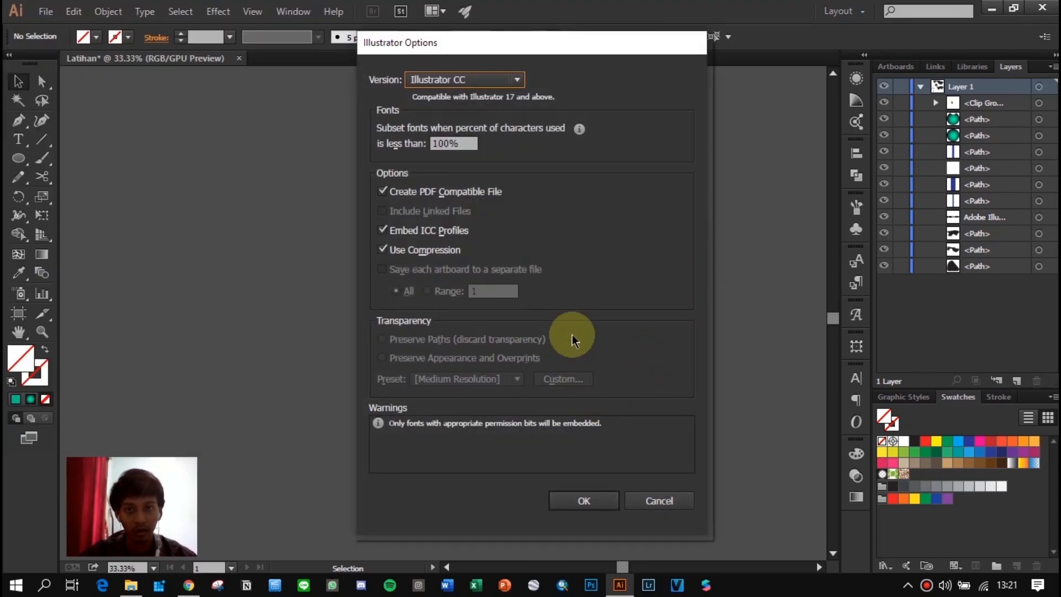
{"action": "left_click", "coordinate": [581, 500]}
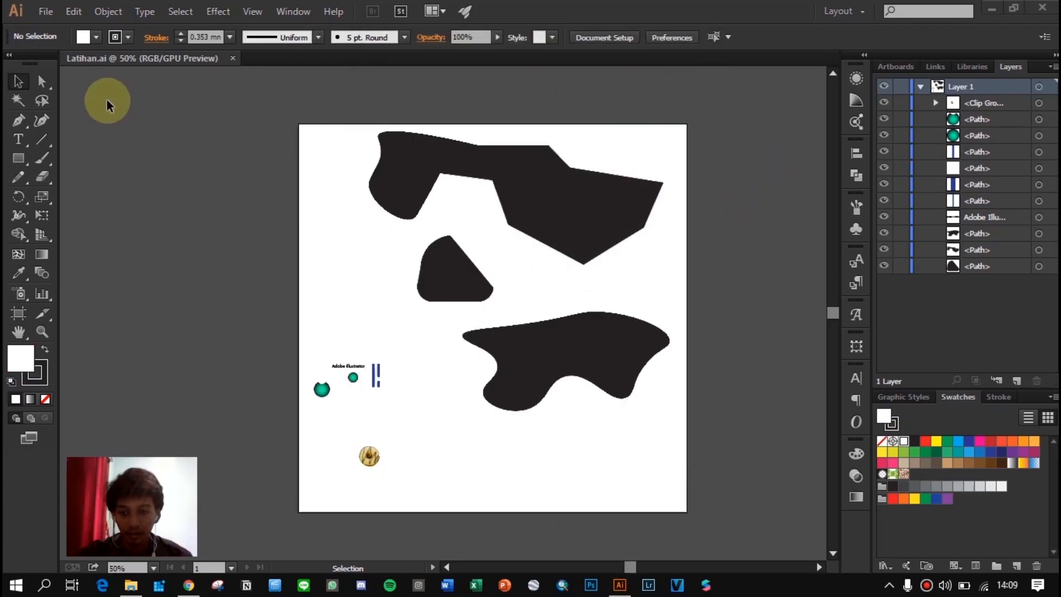
{"action": "left_click", "coordinate": [44, 11]}
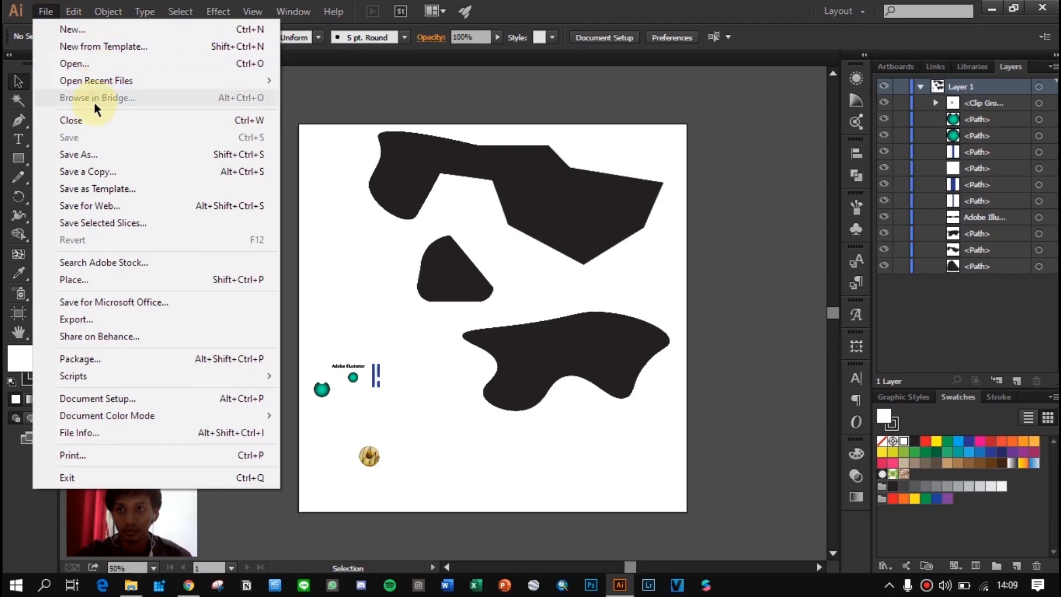
{"action": "left_click", "coordinate": [128, 318]}
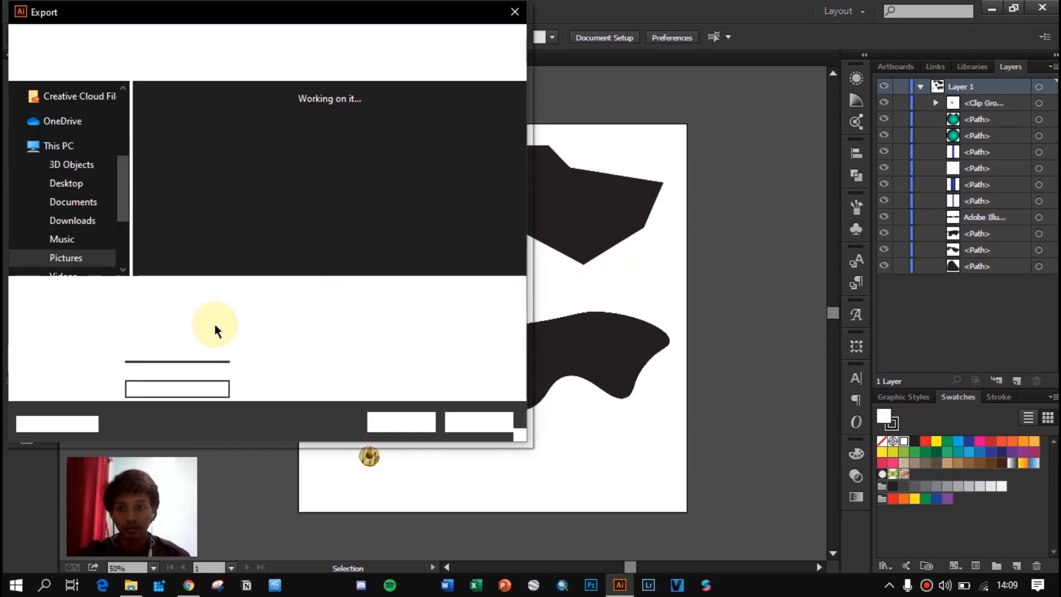
{"action": "left_click", "coordinate": [213, 313]}
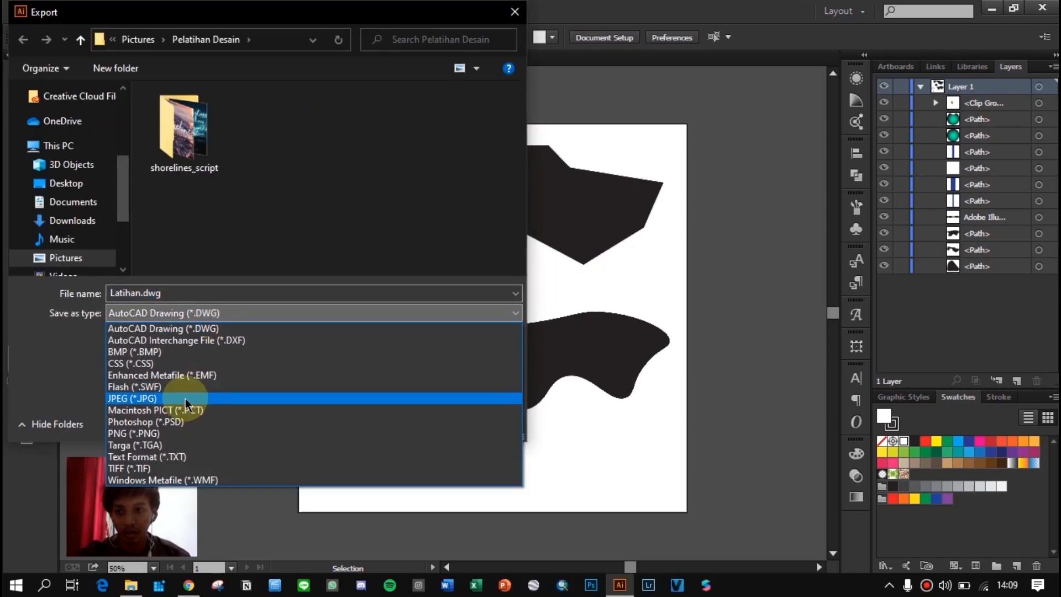
{"action": "left_click", "coordinate": [177, 397]}
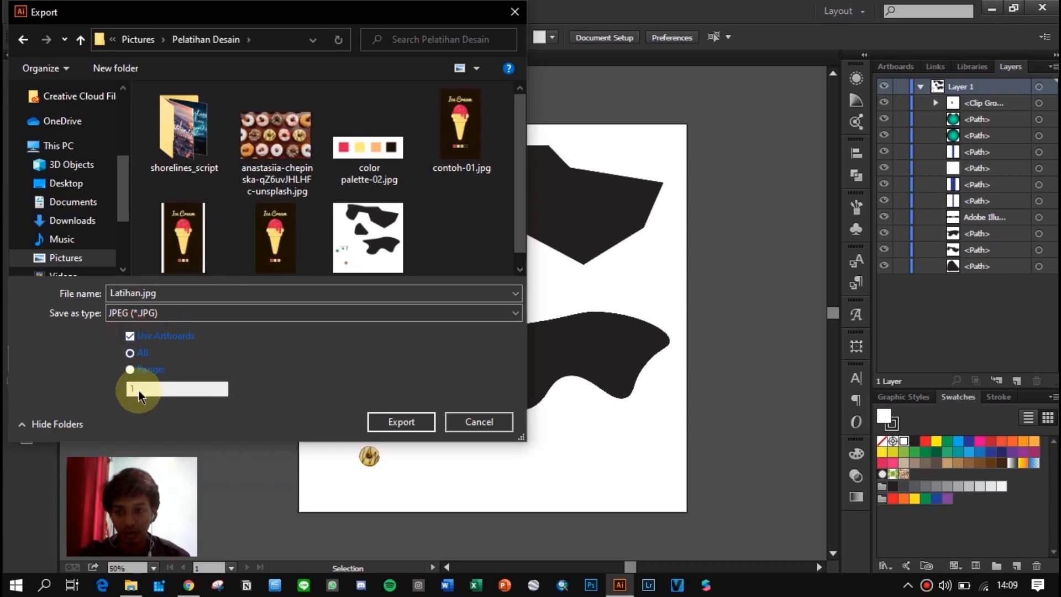
{"action": "left_click", "coordinate": [130, 369]}
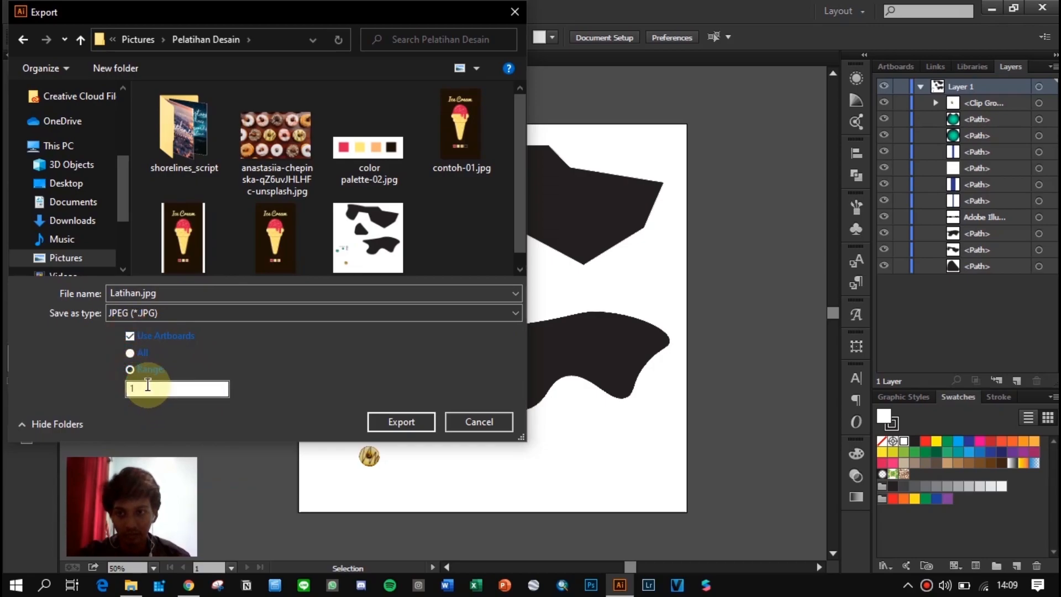
{"action": "left_click", "coordinate": [401, 422]}
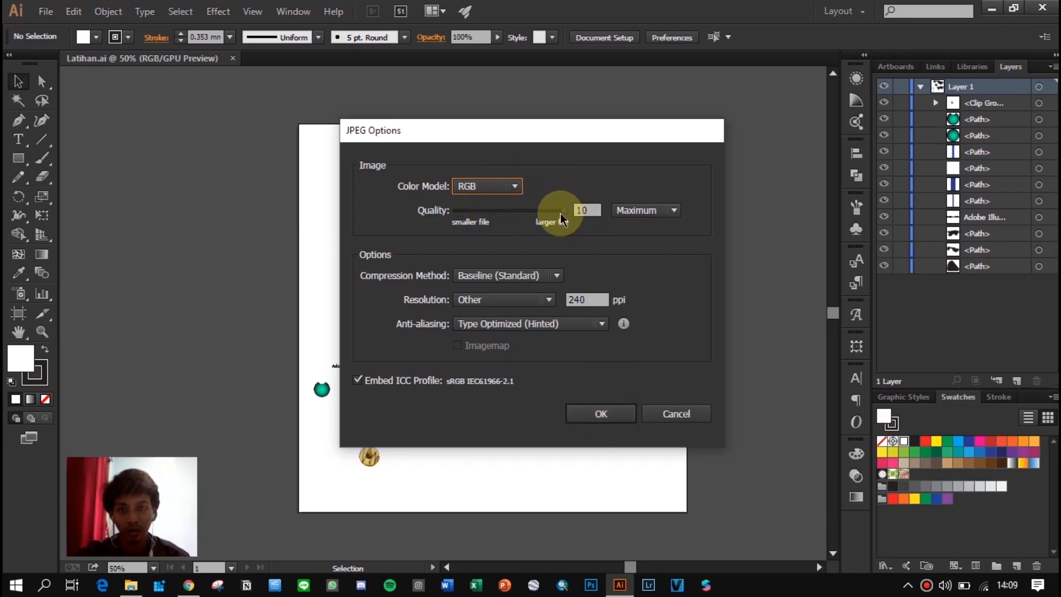
{"action": "left_click", "coordinate": [597, 414]}
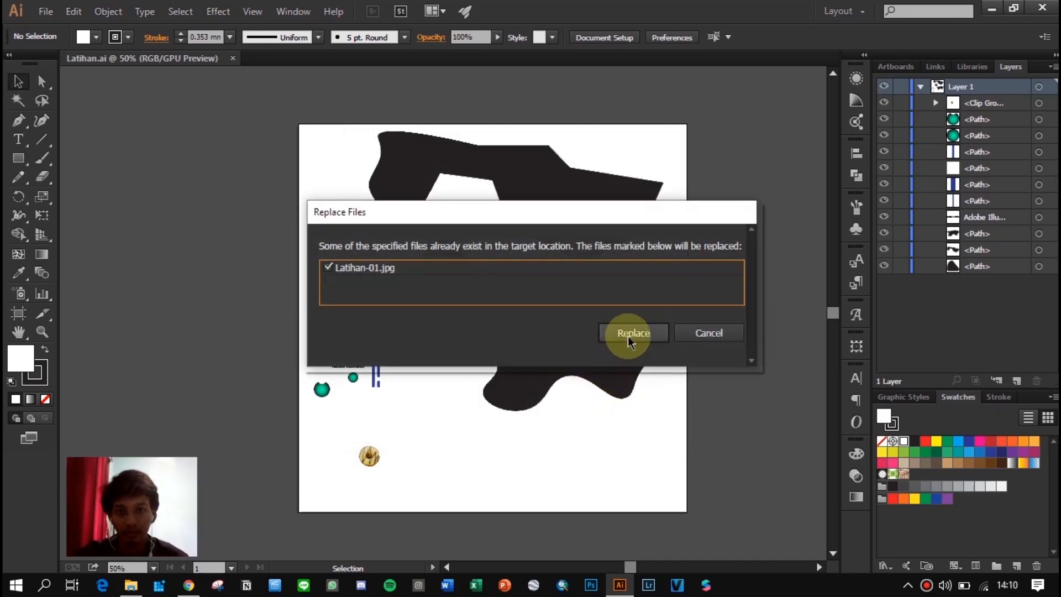
{"action": "left_click", "coordinate": [713, 333]}
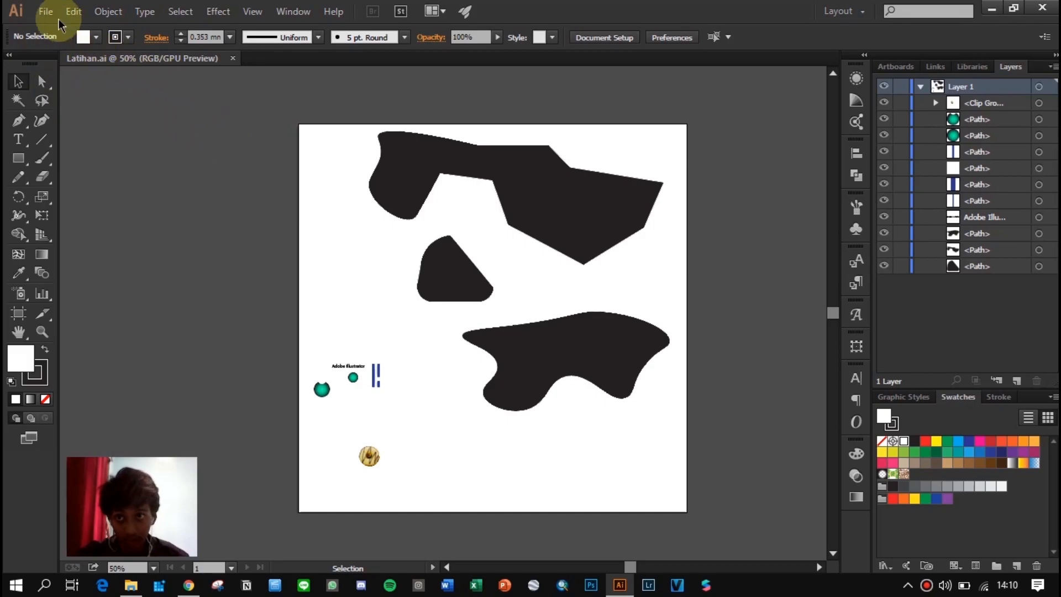
Step: Export the artboard as latihan12 to the Pelatihan Desain folder in JPEG (*.JPG) format, with Use Artboards enabled
{"action": "left_click", "coordinate": [45, 11]}
{"action": "left_click", "coordinate": [113, 320]}
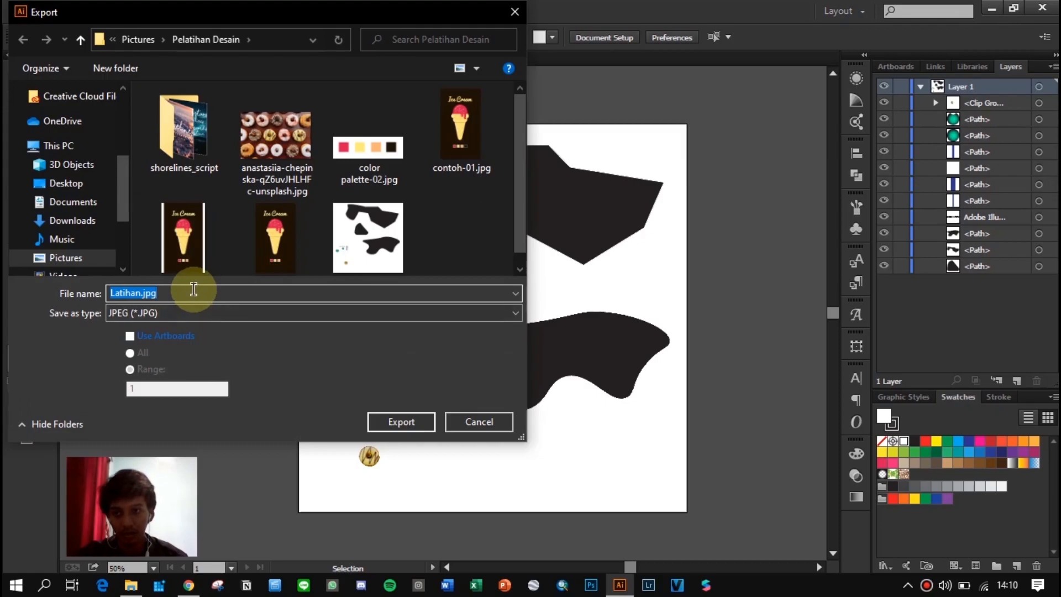
{"action": "type", "text": "latihan12"}
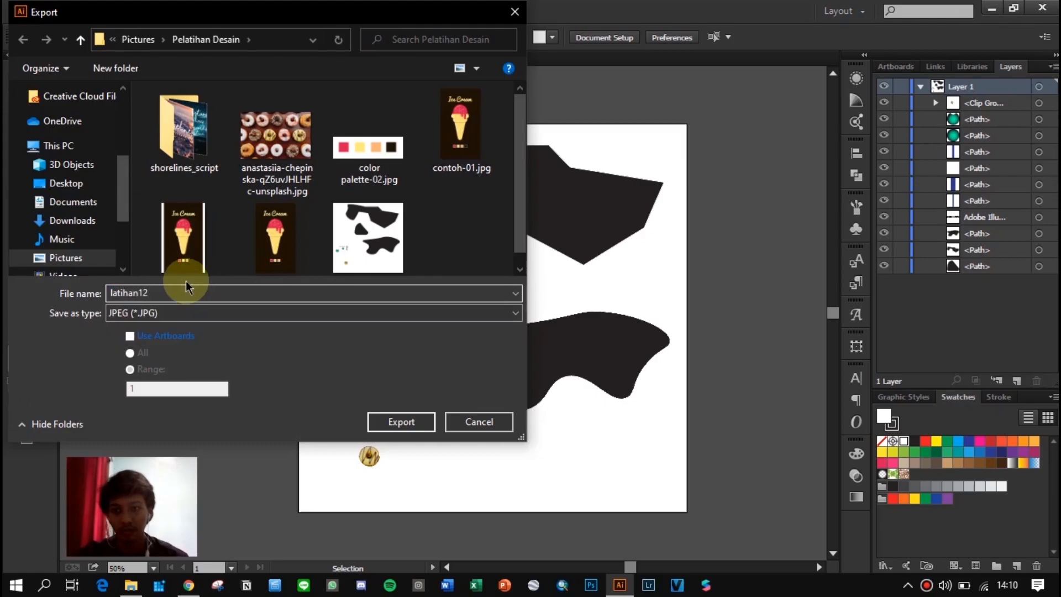
{"action": "left_click", "coordinate": [145, 316]}
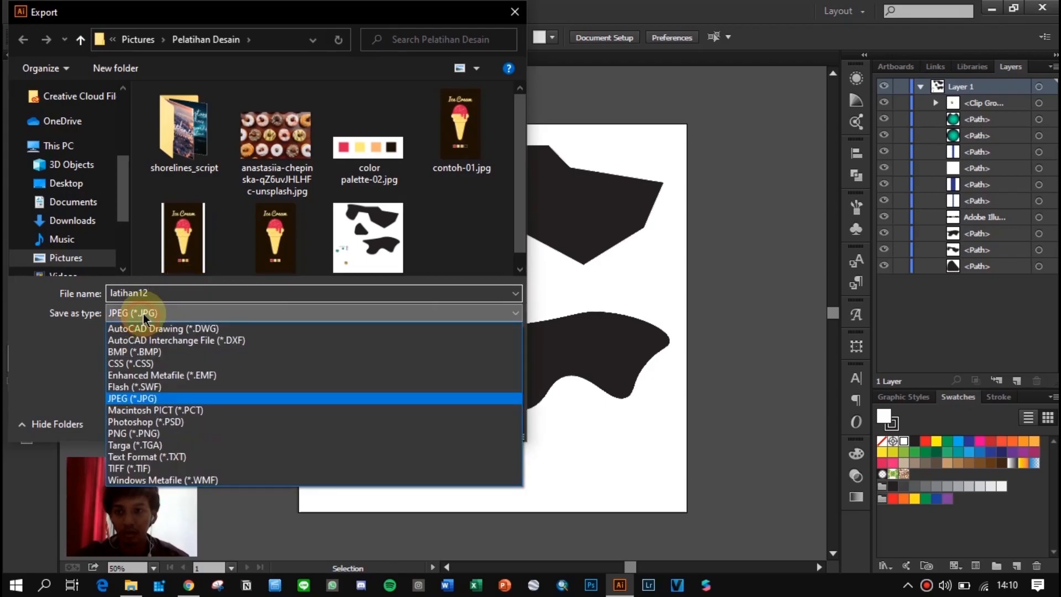
{"action": "left_click", "coordinate": [154, 399]}
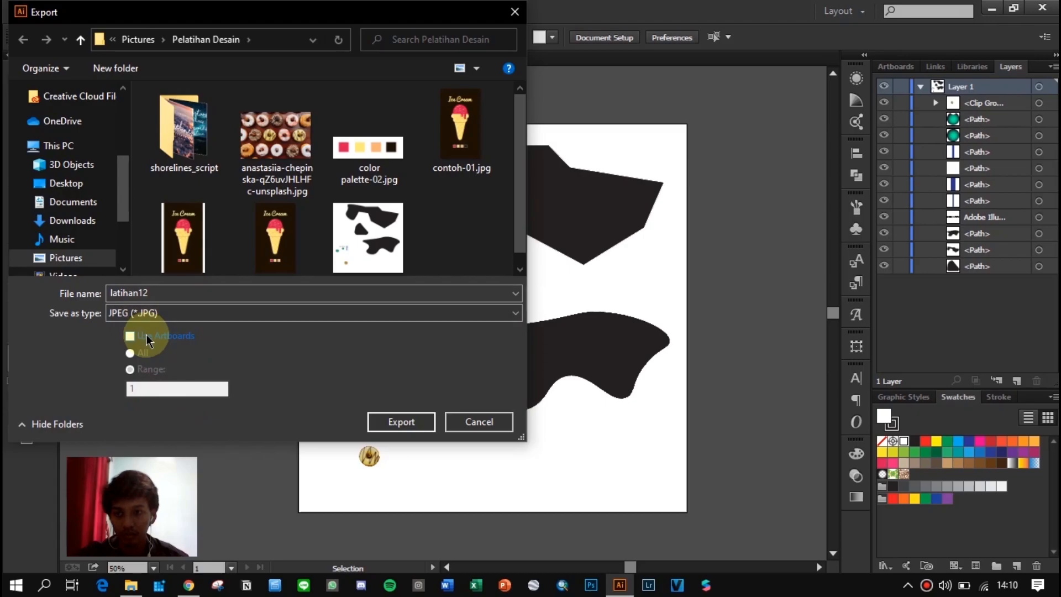
{"action": "left_click", "coordinate": [131, 336]}
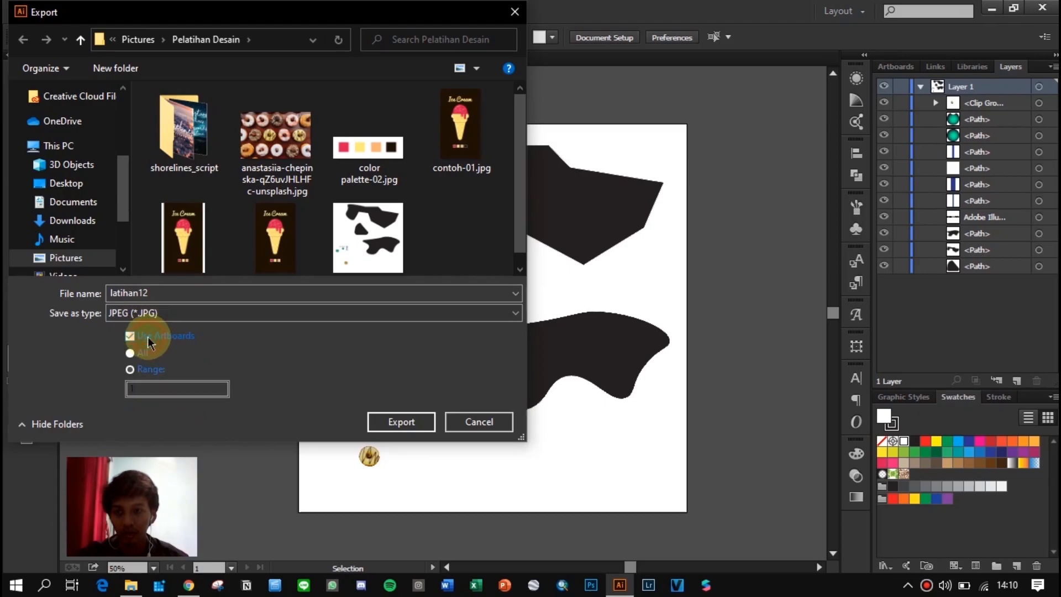
{"action": "left_click", "coordinate": [403, 421]}
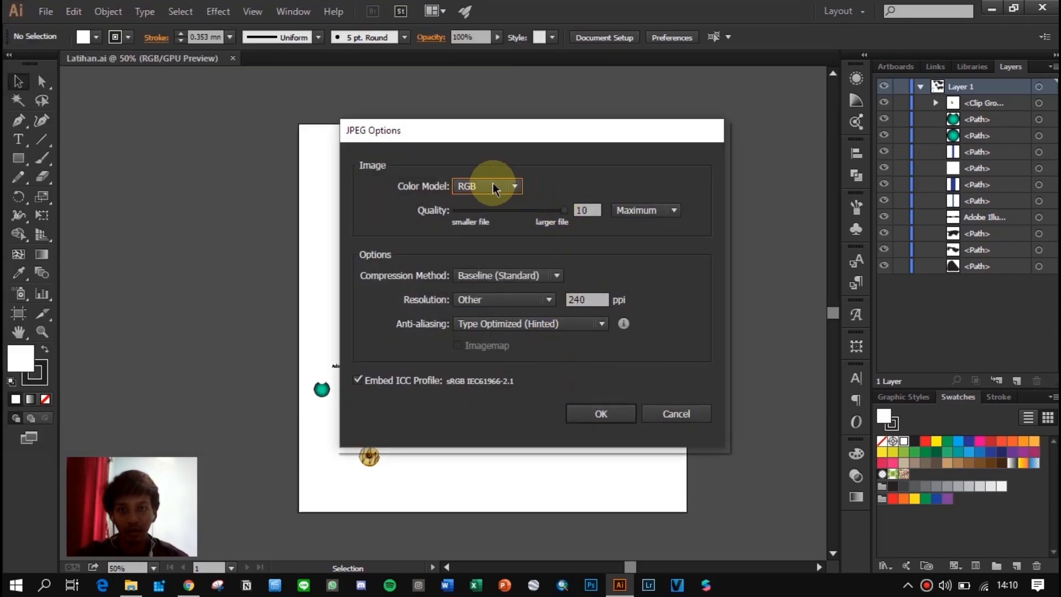
Step: Accept the JPEG options with the RGB color model, Maximum quality 10 and a resolution of 240 ppi
{"action": "left_click", "coordinate": [491, 185]}
{"action": "left_click", "coordinate": [497, 186]}
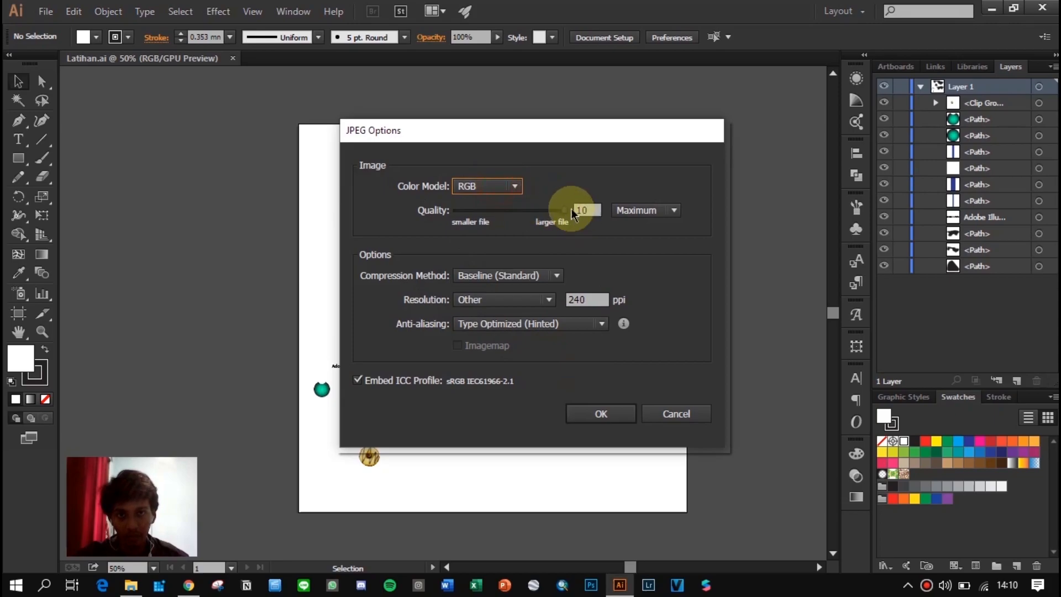
{"action": "left_click", "coordinate": [610, 418]}
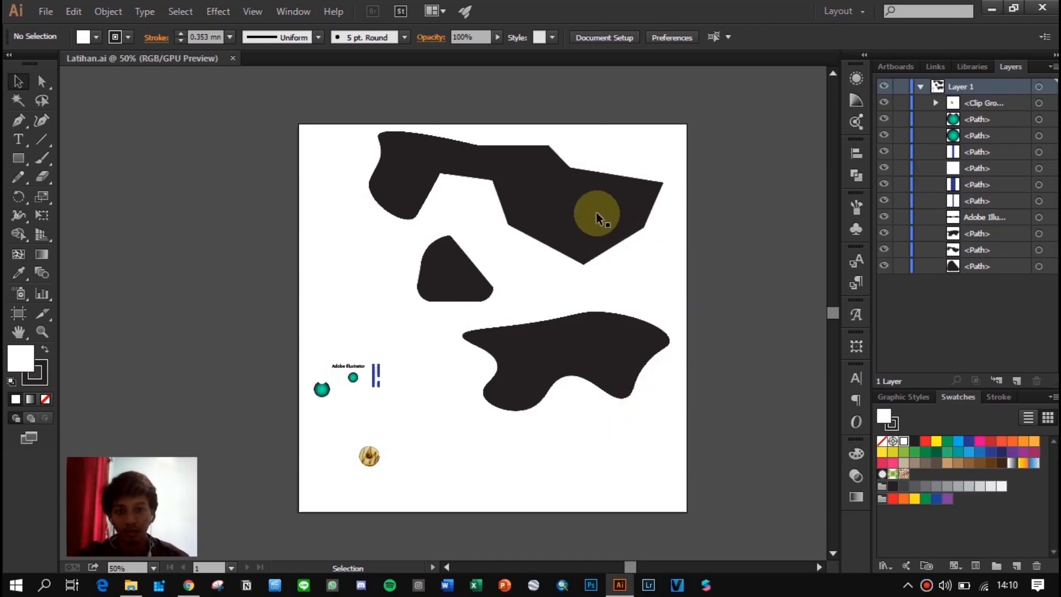
{"action": "left_click_drag", "start_coordinate": [237, 89], "coordinate": [718, 497]}
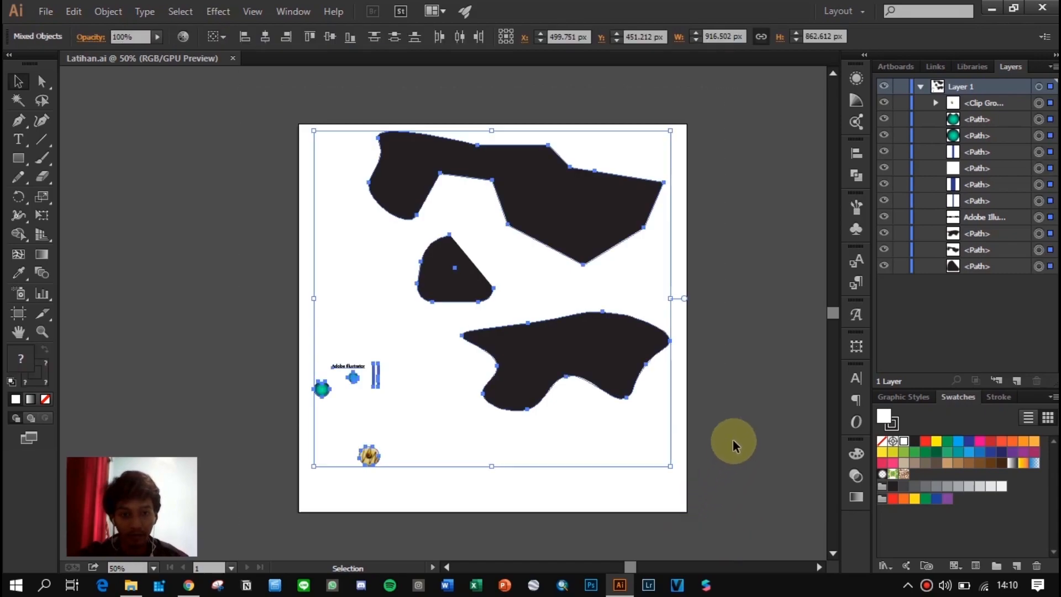
{"action": "left_click", "coordinate": [725, 390]}
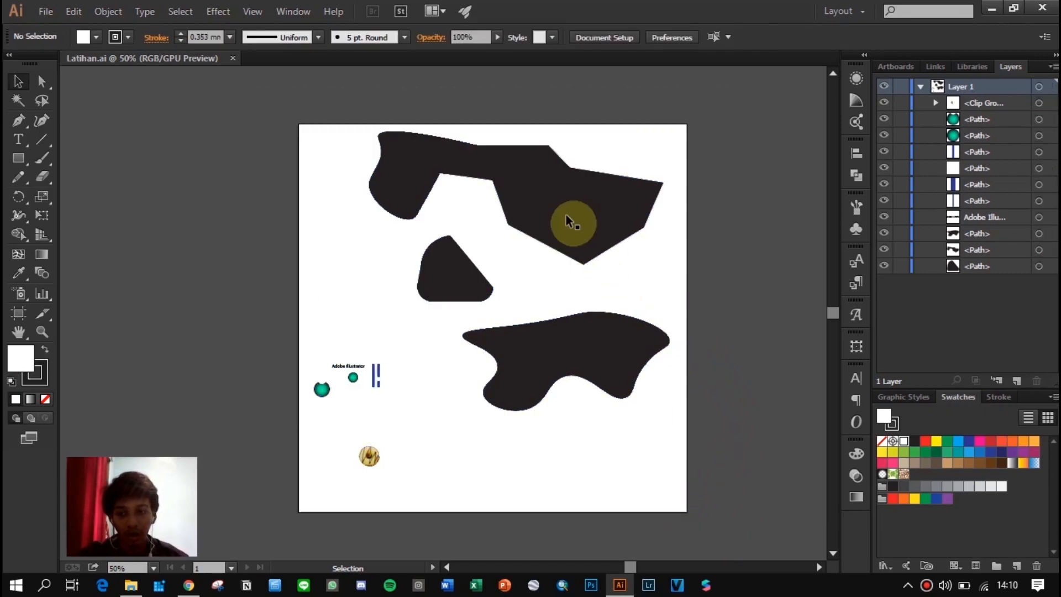
{"action": "left_click", "coordinate": [286, 115]}
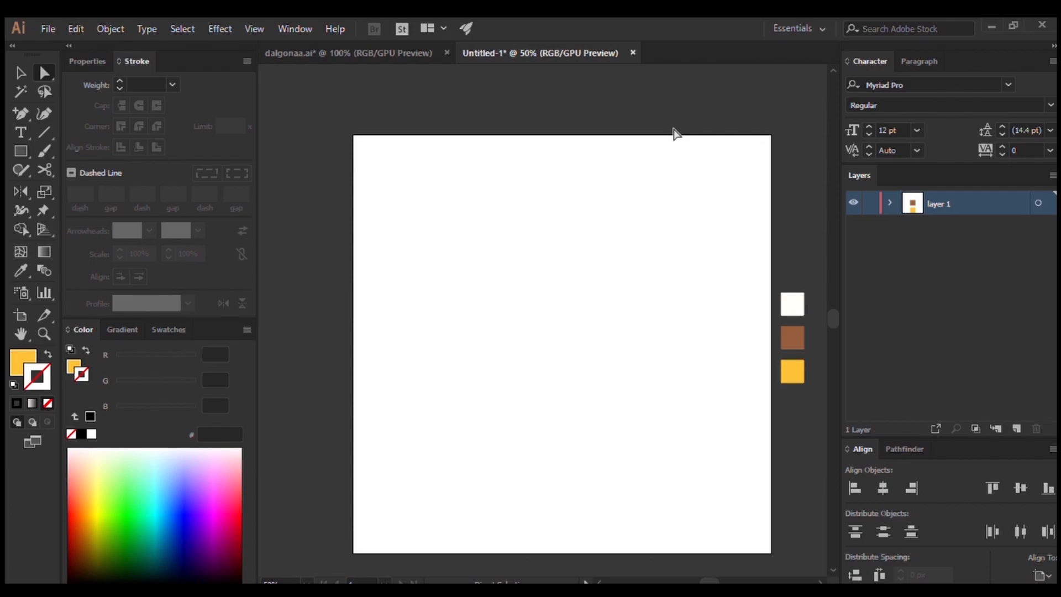
Step: Examine the blank artboard of Untitled-1 and the white, brown and yellow color squares placed beside it
{"action": "scroll", "coordinate": [580, 89], "scroll_direction": "down", "scroll_amount": 1}
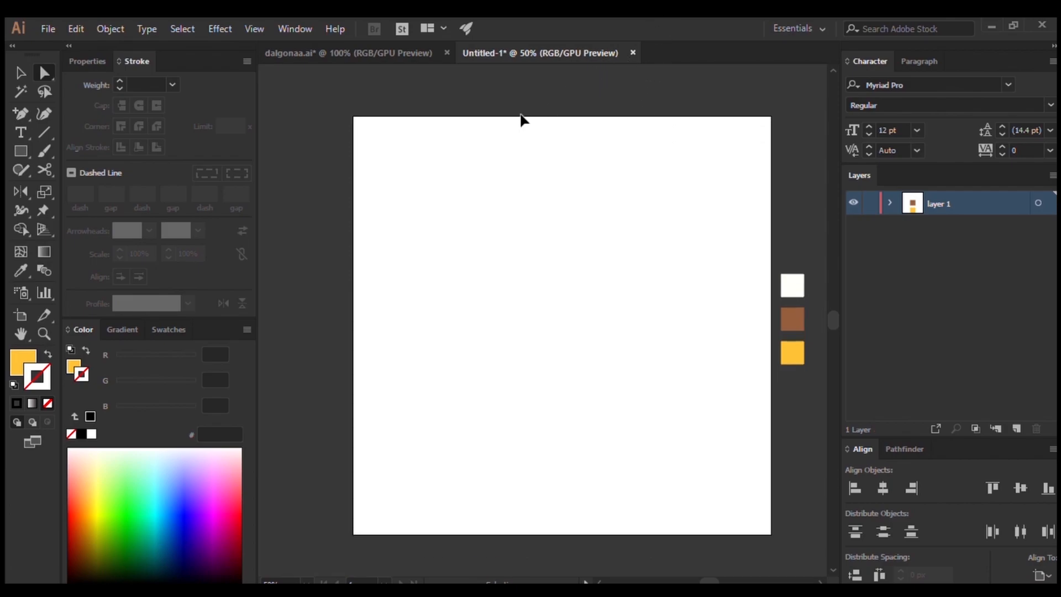
{"action": "scroll", "coordinate": [480, 108], "scroll_direction": "right", "scroll_amount": 2}
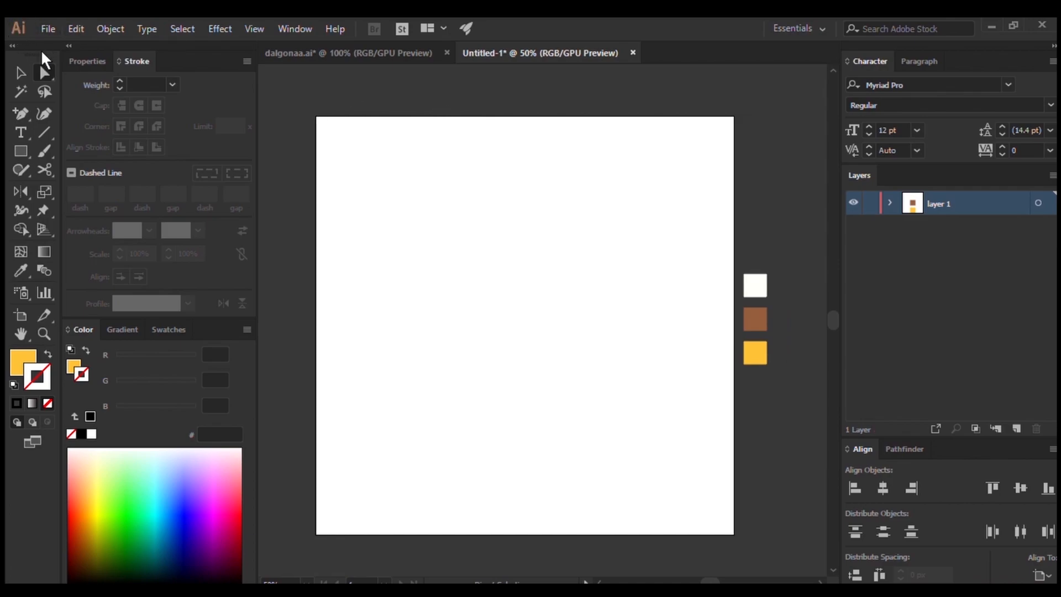
{"action": "scroll", "coordinate": [363, 134], "scroll_direction": "right", "scroll_amount": 1}
{"action": "scroll", "coordinate": [398, 137], "scroll_direction": "left", "scroll_amount": 1}
{"action": "scroll", "coordinate": [660, 285], "scroll_direction": "right", "scroll_amount": 3}
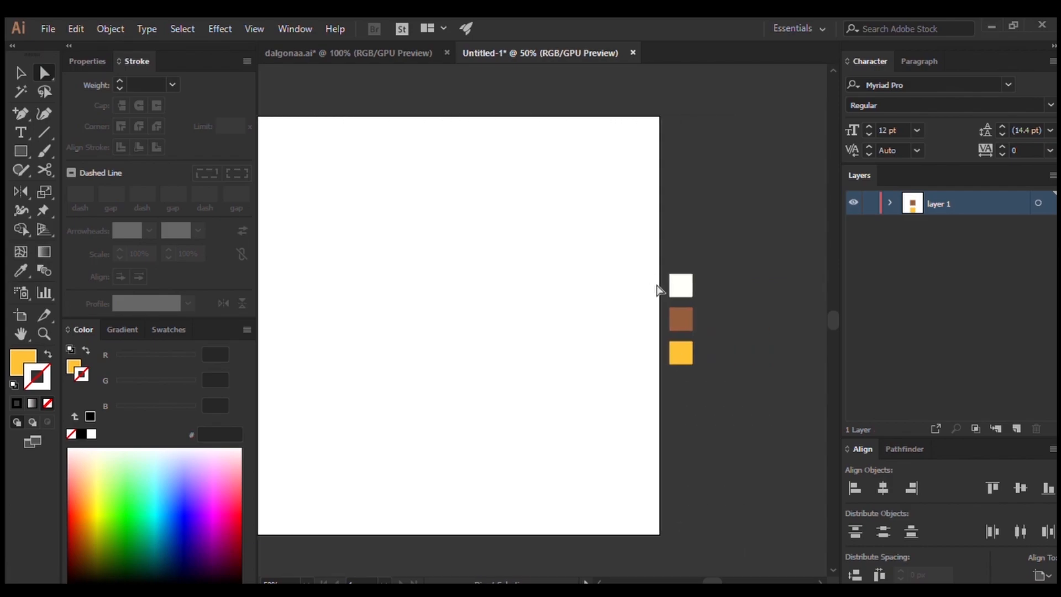
{"action": "scroll", "coordinate": [703, 370], "scroll_direction": "up", "scroll_amount": 1}
{"action": "left_click", "coordinate": [673, 347]}
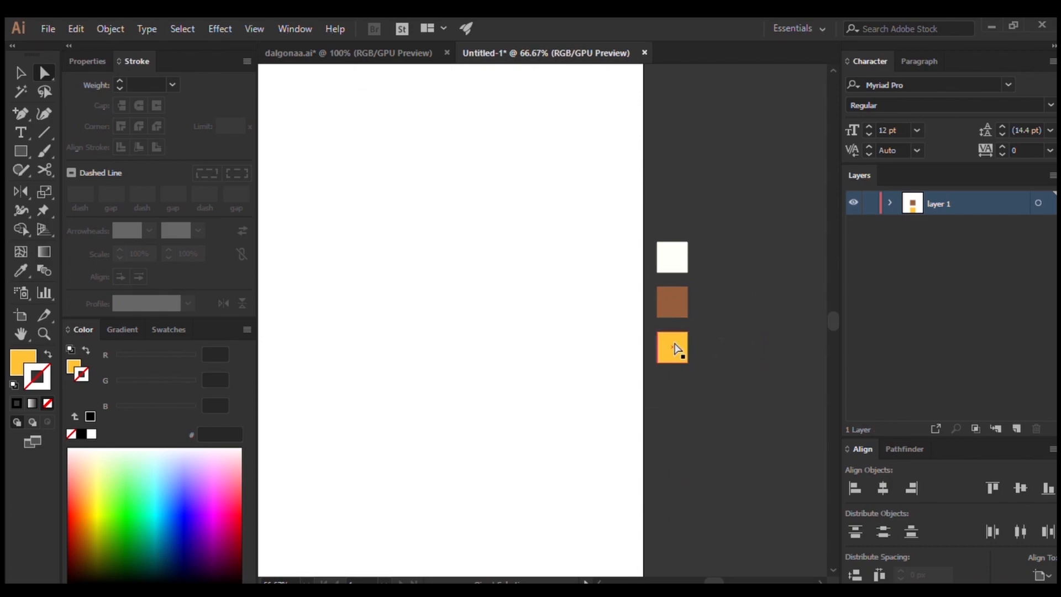
{"action": "scroll", "coordinate": [679, 347], "scroll_direction": "up", "scroll_amount": 2}
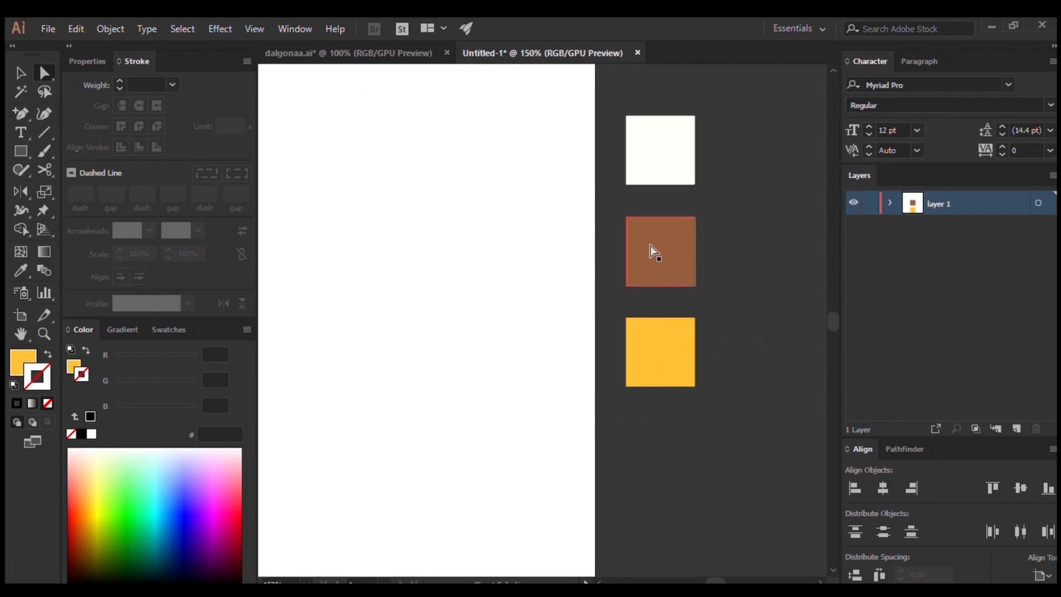
{"action": "scroll", "coordinate": [631, 174], "scroll_direction": "down", "scroll_amount": 2}
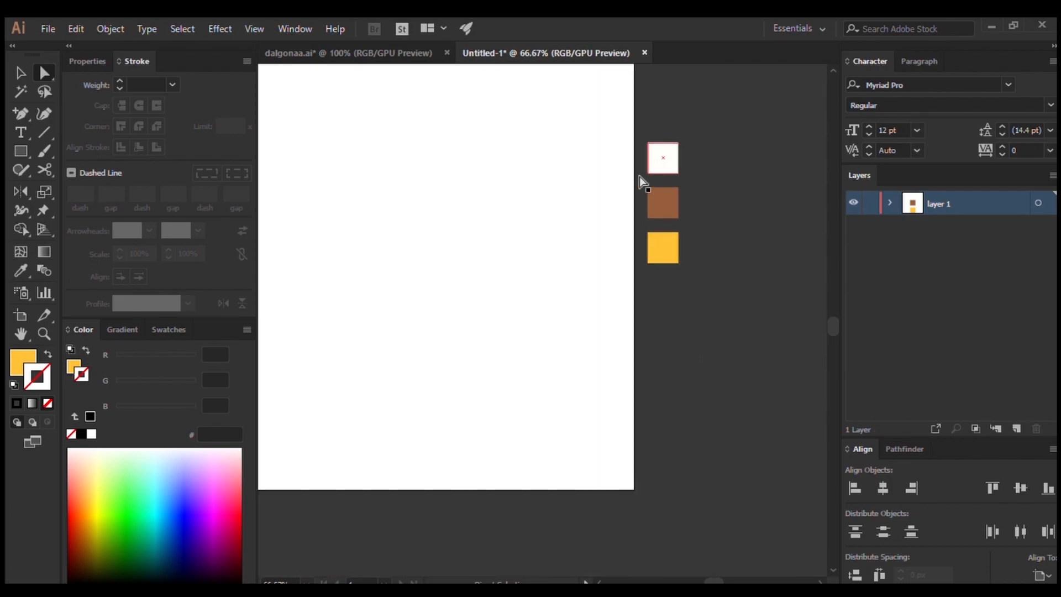
Step: Switch to the dalgonaa.ai document to view the jar logo as a reference
{"action": "scroll", "coordinate": [564, 159], "scroll_direction": "left", "scroll_amount": 5}
{"action": "scroll", "coordinate": [552, 154], "scroll_direction": "up", "scroll_amount": 2}
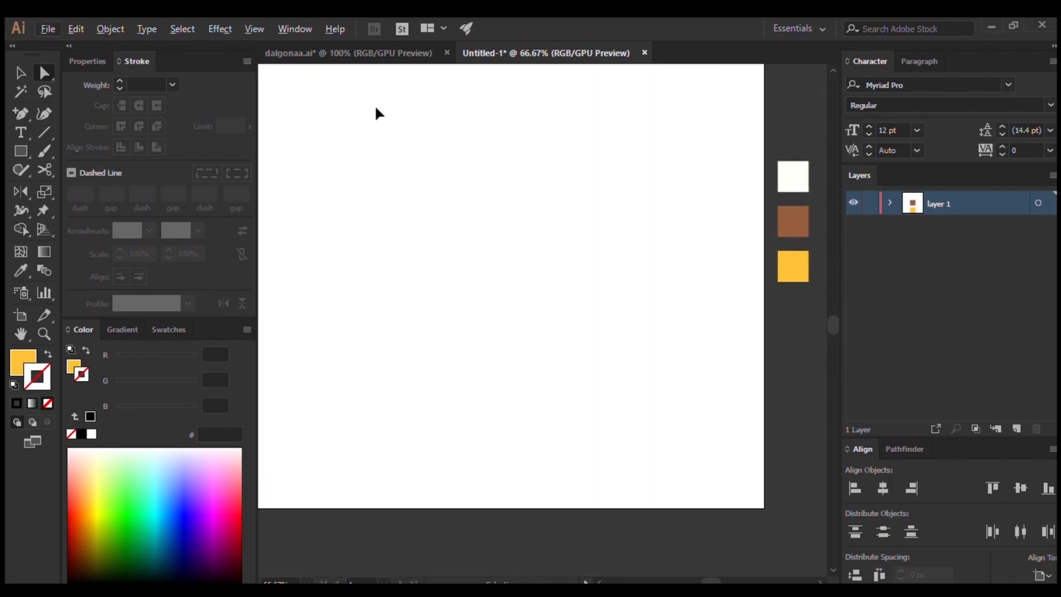
{"action": "scroll", "coordinate": [398, 113], "scroll_direction": "left", "scroll_amount": 4}
{"action": "scroll", "coordinate": [507, 146], "scroll_direction": "up", "scroll_amount": 3}
{"action": "scroll", "coordinate": [507, 146], "scroll_direction": "right", "scroll_amount": 2}
{"action": "scroll", "coordinate": [507, 146], "scroll_direction": "down", "scroll_amount": 1}
{"action": "scroll", "coordinate": [485, 144], "scroll_direction": "up", "scroll_amount": 1}
{"action": "scroll", "coordinate": [486, 144], "scroll_direction": "left", "scroll_amount": 1}
{"action": "scroll", "coordinate": [423, 119], "scroll_direction": "right", "scroll_amount": 2}
{"action": "left_click", "coordinate": [326, 53]}
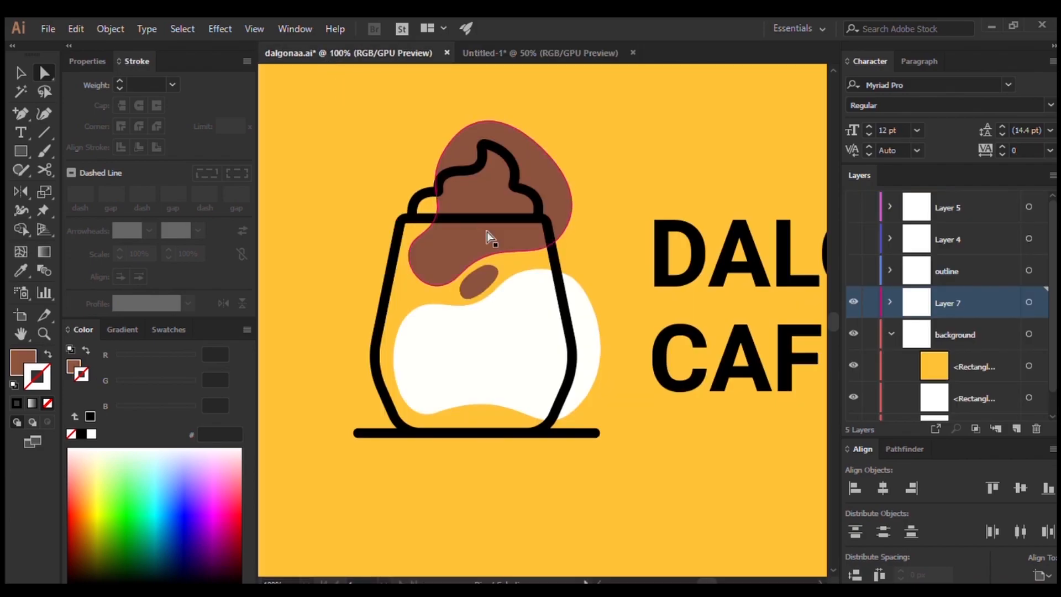
Step: Examine the finished Dalgona Café logo, including its glass outline, coffee and milk shapes, and lettering
{"action": "scroll", "coordinate": [514, 224], "scroll_direction": "down", "scroll_amount": 1}
{"action": "scroll", "coordinate": [605, 238], "scroll_direction": "right", "scroll_amount": 1}
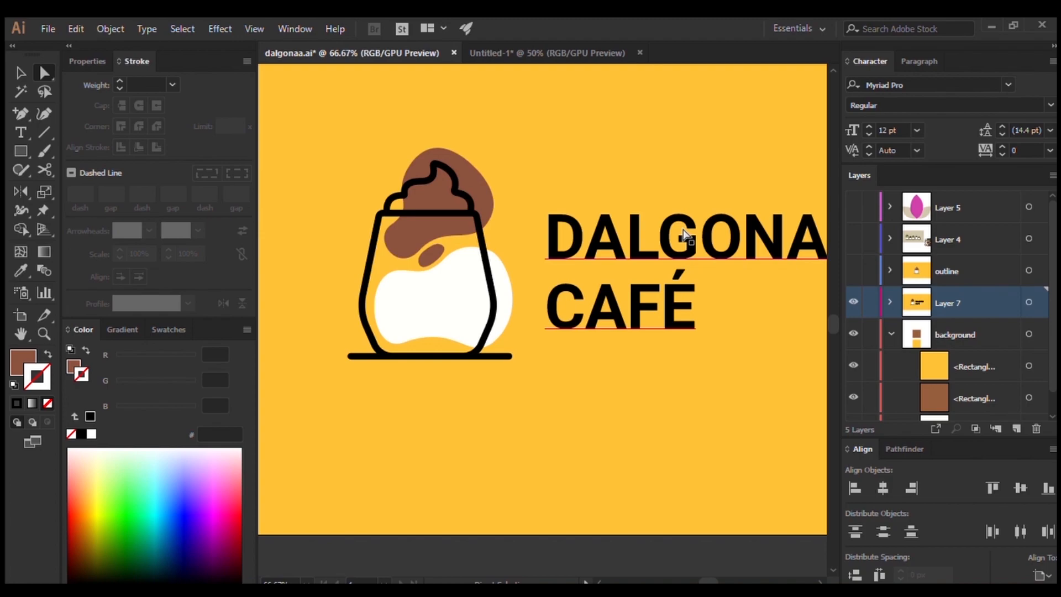
{"action": "scroll", "coordinate": [687, 188], "scroll_direction": "down", "scroll_amount": 2}
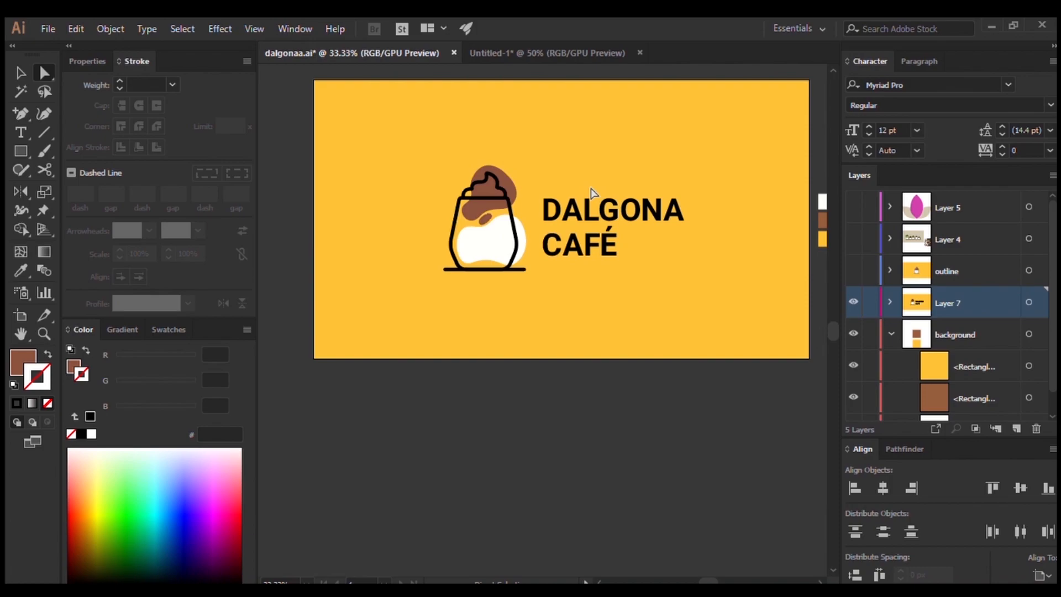
{"action": "scroll", "coordinate": [574, 222], "scroll_direction": "up", "scroll_amount": 1}
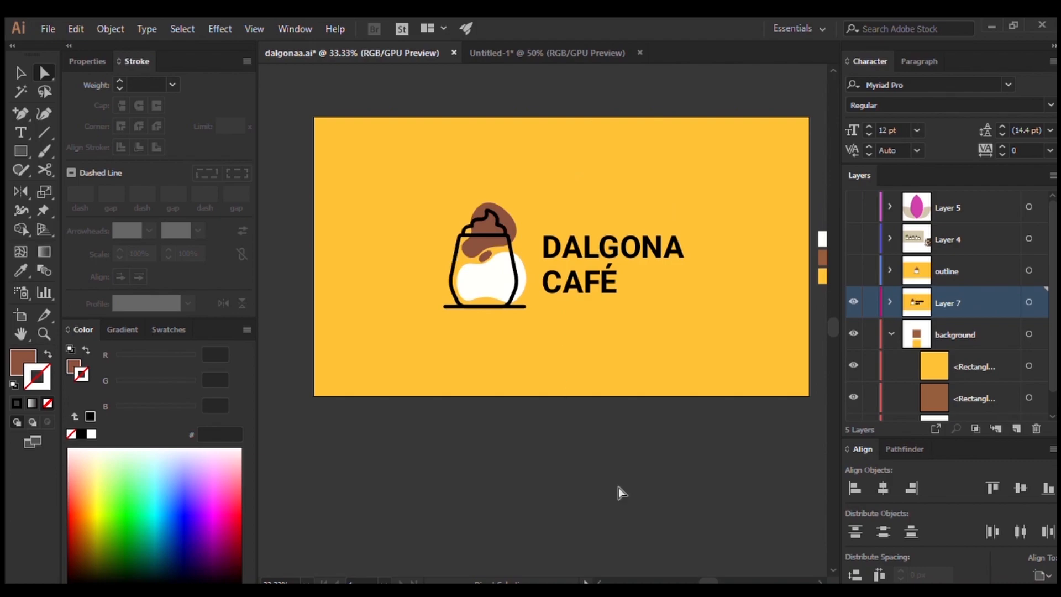
{"action": "scroll", "coordinate": [590, 392], "scroll_direction": "right", "scroll_amount": 1}
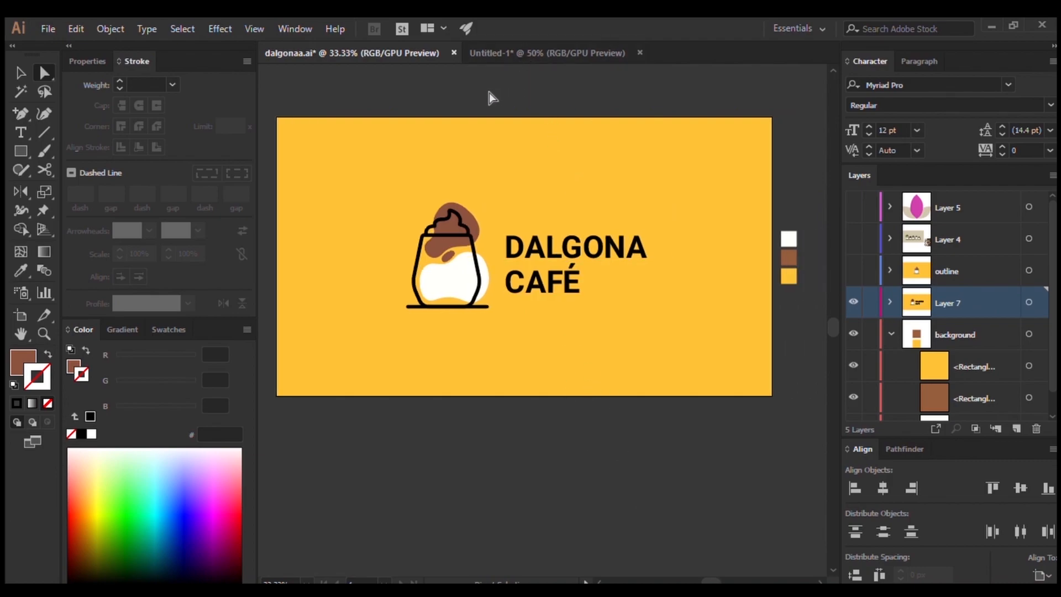
{"action": "scroll", "coordinate": [490, 98], "scroll_direction": "up", "scroll_amount": 1}
{"action": "scroll", "coordinate": [530, 208], "scroll_direction": "left", "scroll_amount": 1}
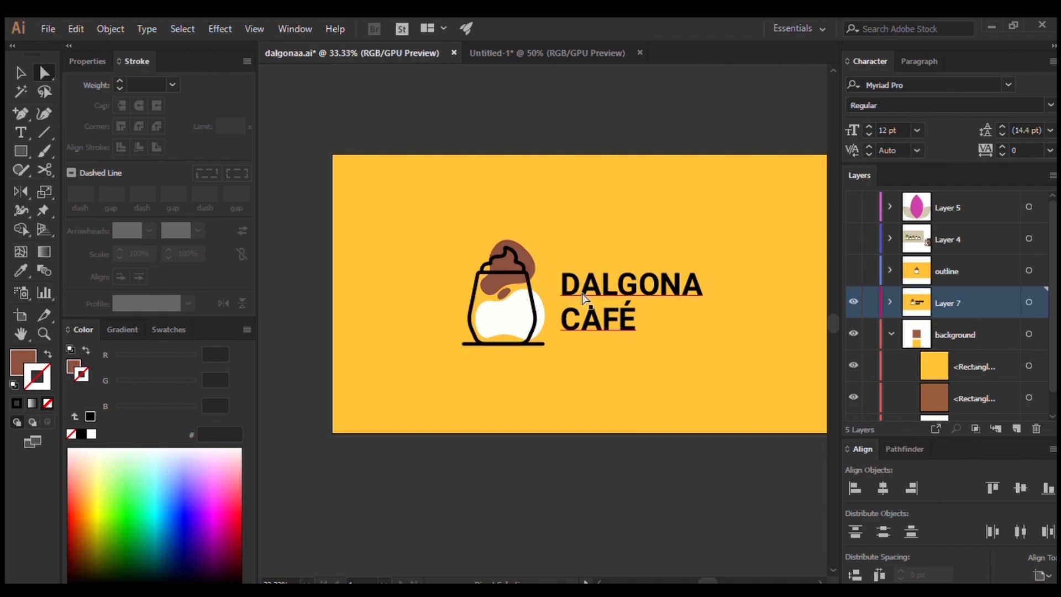
{"action": "scroll", "coordinate": [571, 173], "scroll_direction": "right", "scroll_amount": 2}
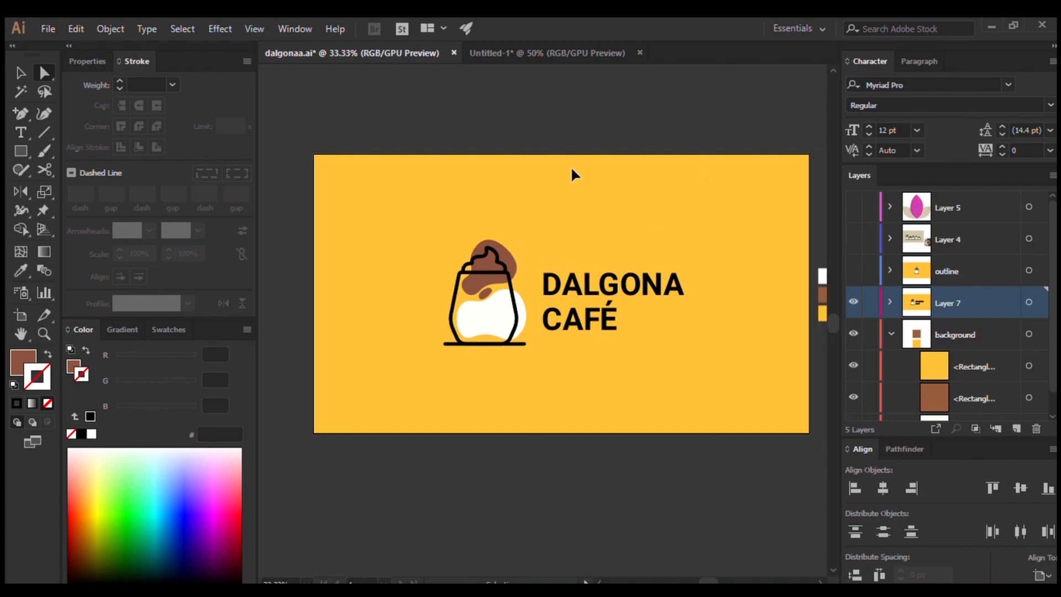
{"action": "scroll", "coordinate": [552, 226], "scroll_direction": "up", "scroll_amount": 1}
{"action": "scroll", "coordinate": [573, 263], "scroll_direction": "up", "scroll_amount": 1}
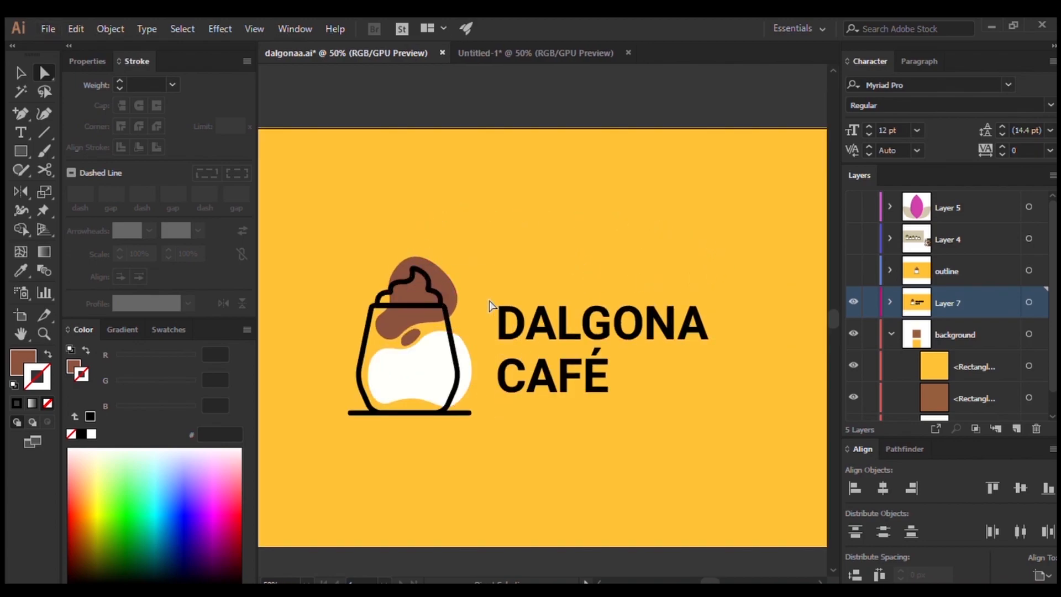
{"action": "scroll", "coordinate": [490, 302], "scroll_direction": "down", "scroll_amount": 1}
{"action": "scroll", "coordinate": [460, 286], "scroll_direction": "up", "scroll_amount": 1}
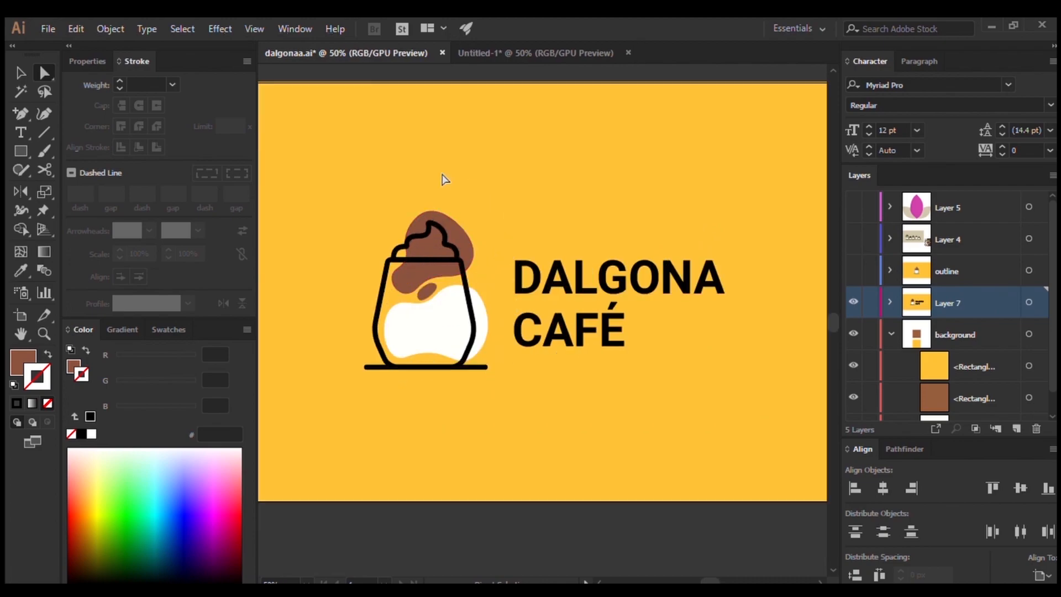
{"action": "scroll", "coordinate": [457, 284], "scroll_direction": "down", "scroll_amount": 1}
{"action": "scroll", "coordinate": [461, 279], "scroll_direction": "up", "scroll_amount": 2}
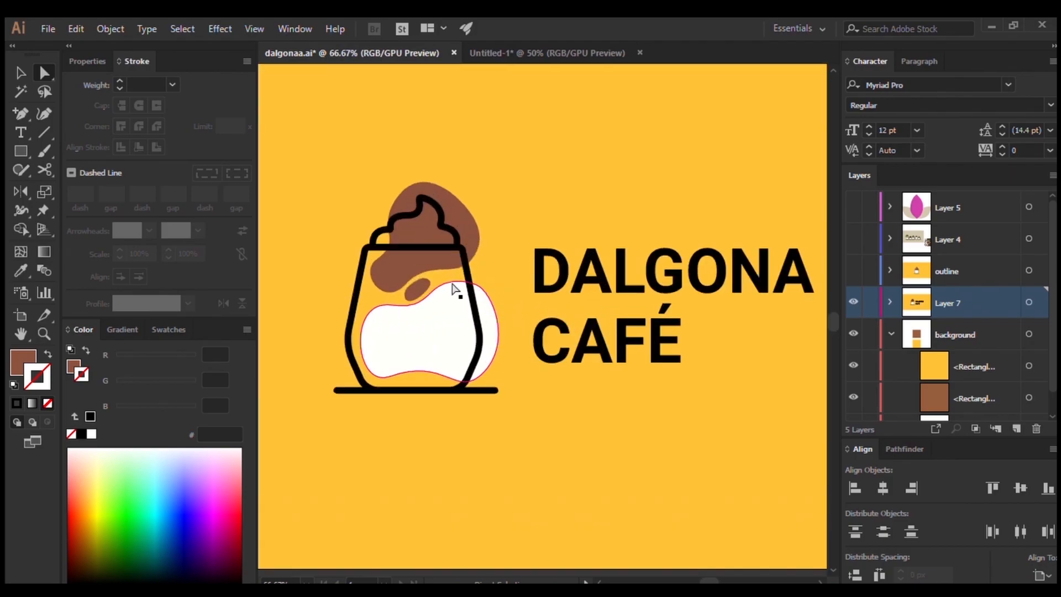
{"action": "left_click", "coordinate": [470, 266]}
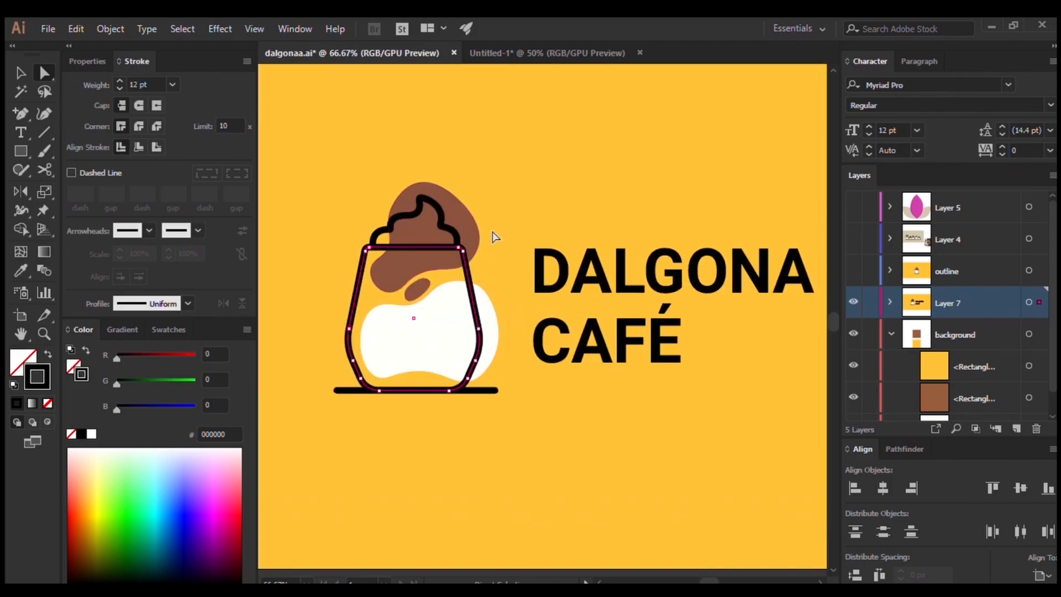
{"action": "scroll", "coordinate": [499, 223], "scroll_direction": "up", "scroll_amount": 1}
{"action": "left_click", "coordinate": [423, 226]}
{"action": "scroll", "coordinate": [423, 225], "scroll_direction": "up", "scroll_amount": 1}
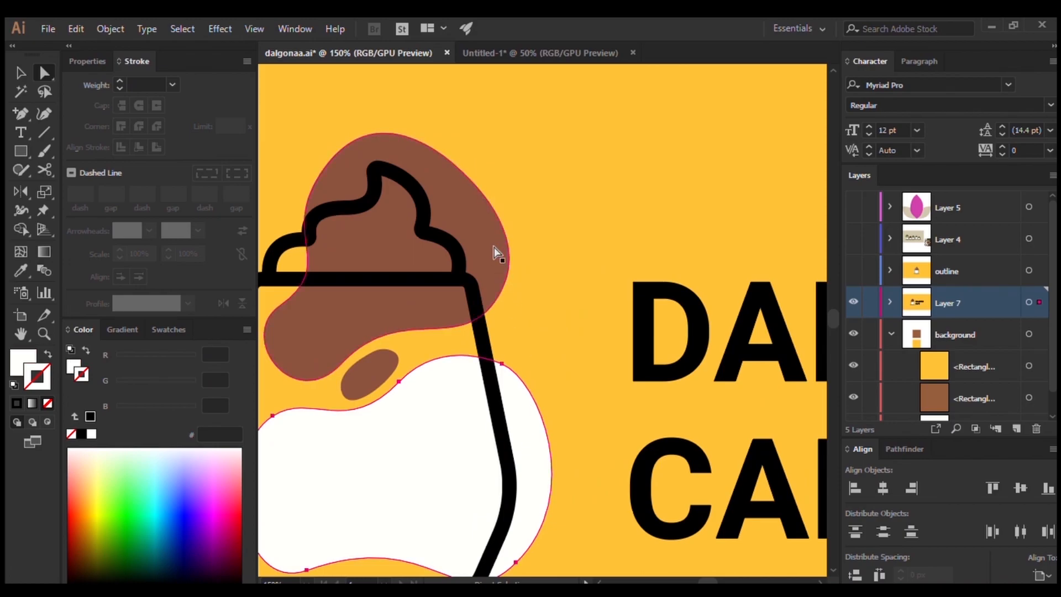
{"action": "scroll", "coordinate": [494, 243], "scroll_direction": "down", "scroll_amount": 1}
{"action": "scroll", "coordinate": [493, 243], "scroll_direction": "down", "scroll_amount": 1}
{"action": "left_click", "coordinate": [630, 164]}
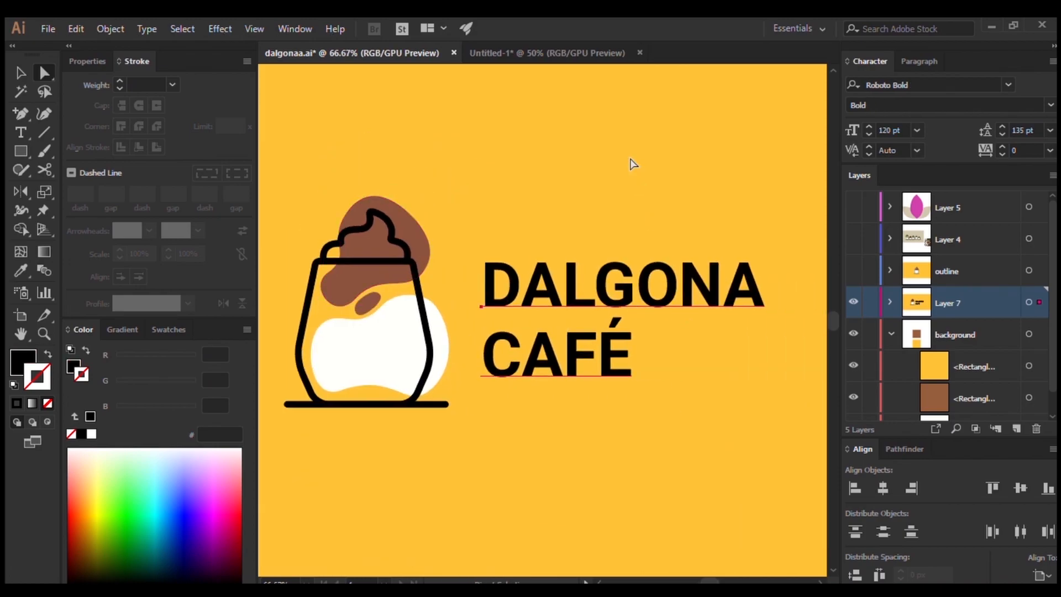
Step: Switch to the Untitled-1 document and draw a yellow square covering the whole artboard
{"action": "left_click", "coordinate": [521, 49]}
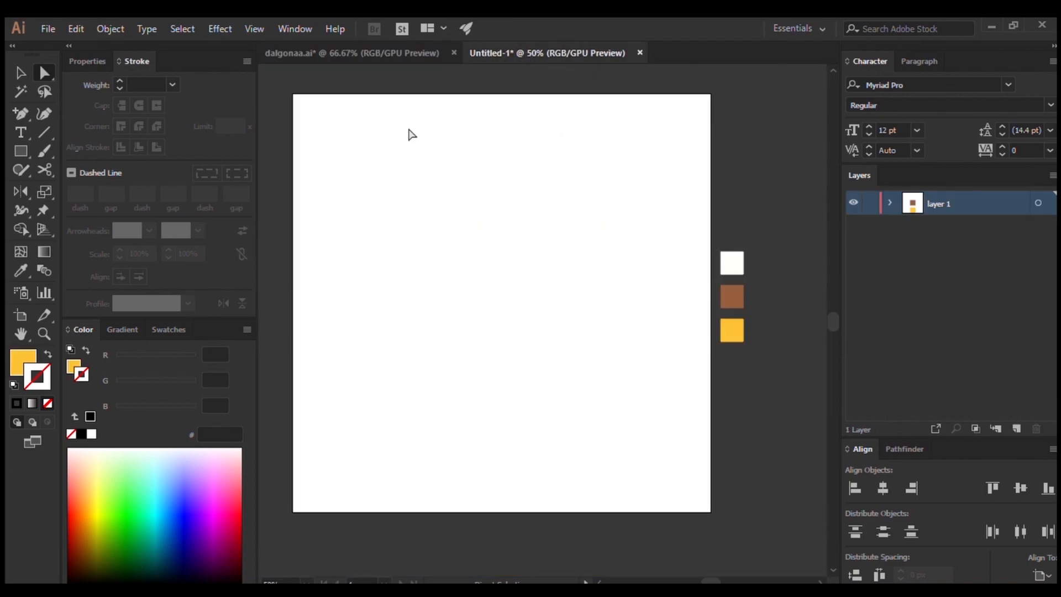
{"action": "scroll", "coordinate": [410, 135], "scroll_direction": "down", "scroll_amount": 1}
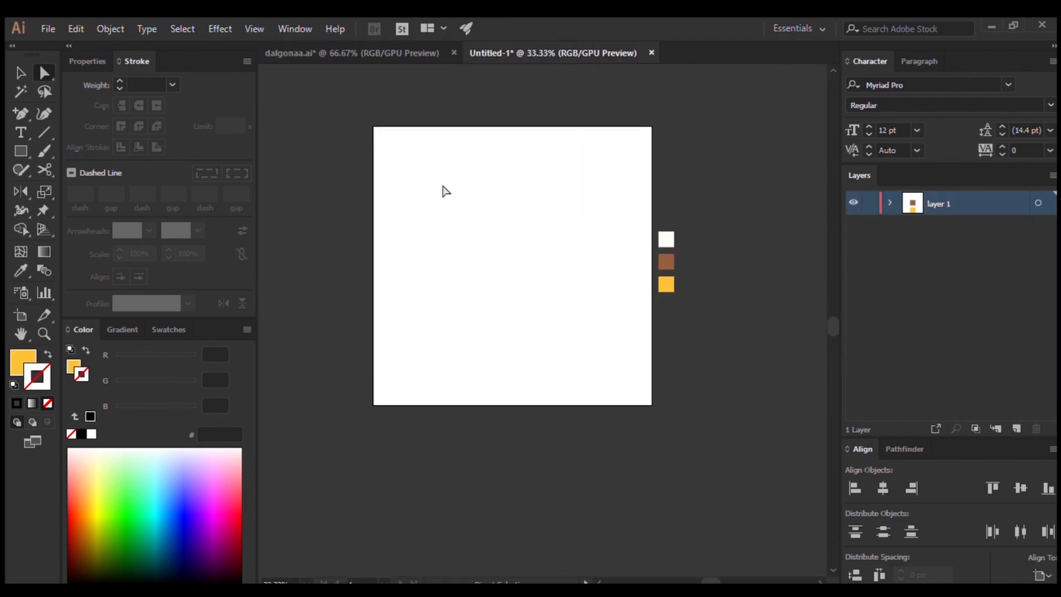
{"action": "scroll", "coordinate": [424, 197], "scroll_direction": "right", "scroll_amount": 2}
{"action": "scroll", "coordinate": [476, 205], "scroll_direction": "up", "scroll_amount": 1}
{"action": "scroll", "coordinate": [476, 204], "scroll_direction": "left", "scroll_amount": 1}
{"action": "key", "text": "alt"}
{"action": "left_click", "coordinate": [20, 152]}
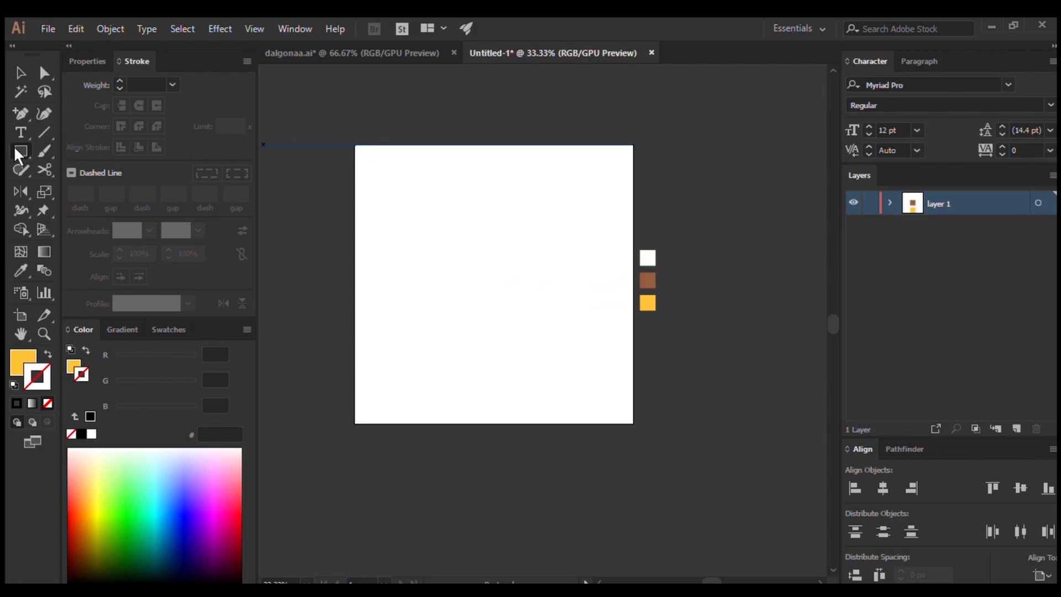
{"action": "left_click_drag", "start_coordinate": [355, 145], "coordinate": [633, 425]}
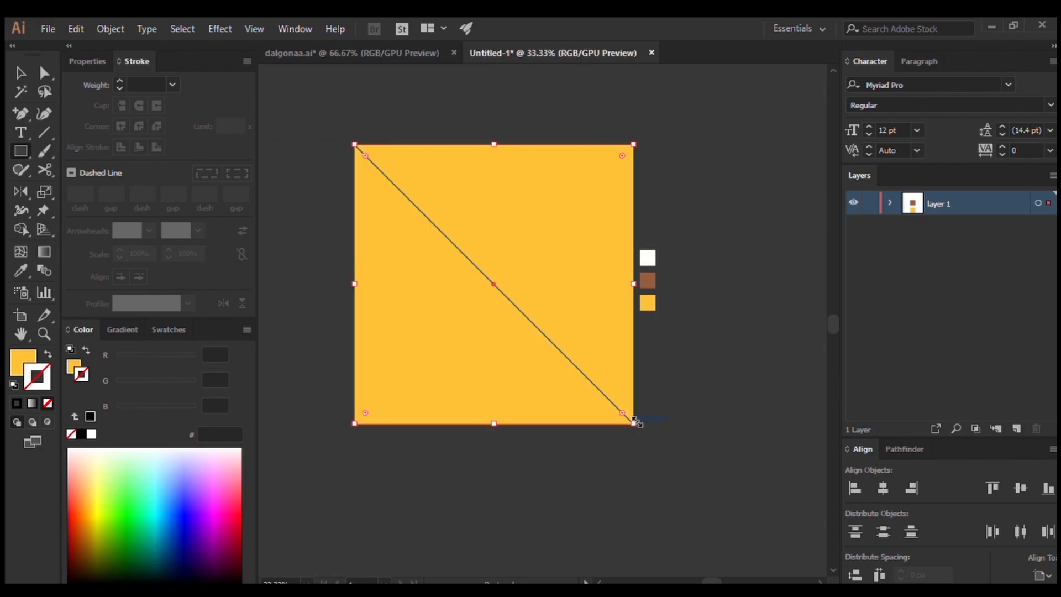
{"action": "left_click", "coordinate": [20, 73]}
{"action": "left_click", "coordinate": [724, 174]}
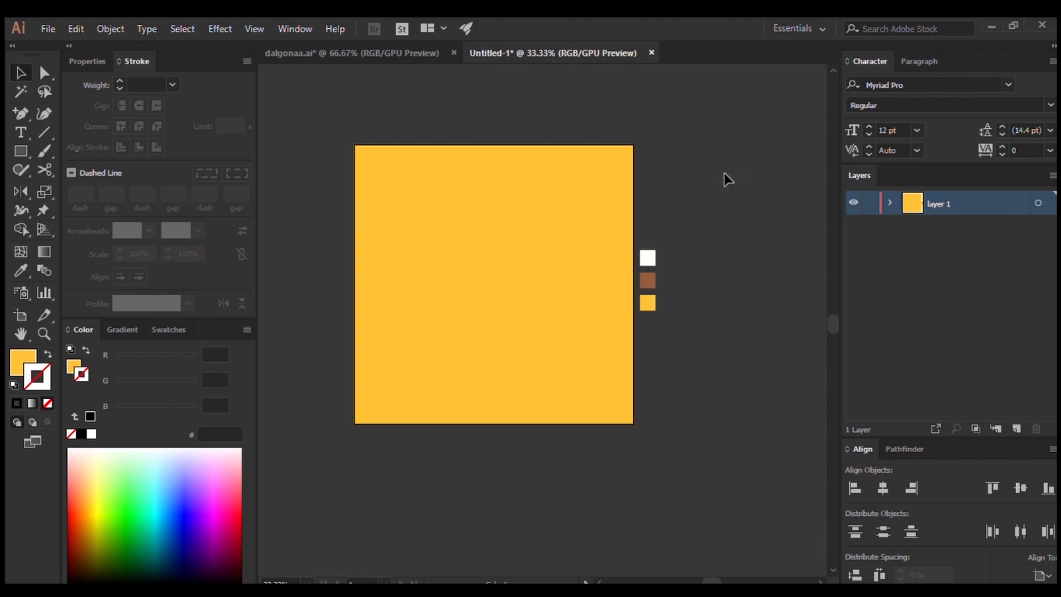
Step: Rename layer 1 as "background"
{"action": "scroll", "coordinate": [657, 214], "scroll_direction": "left", "scroll_amount": 1}
{"action": "left_click", "coordinate": [18, 269]}
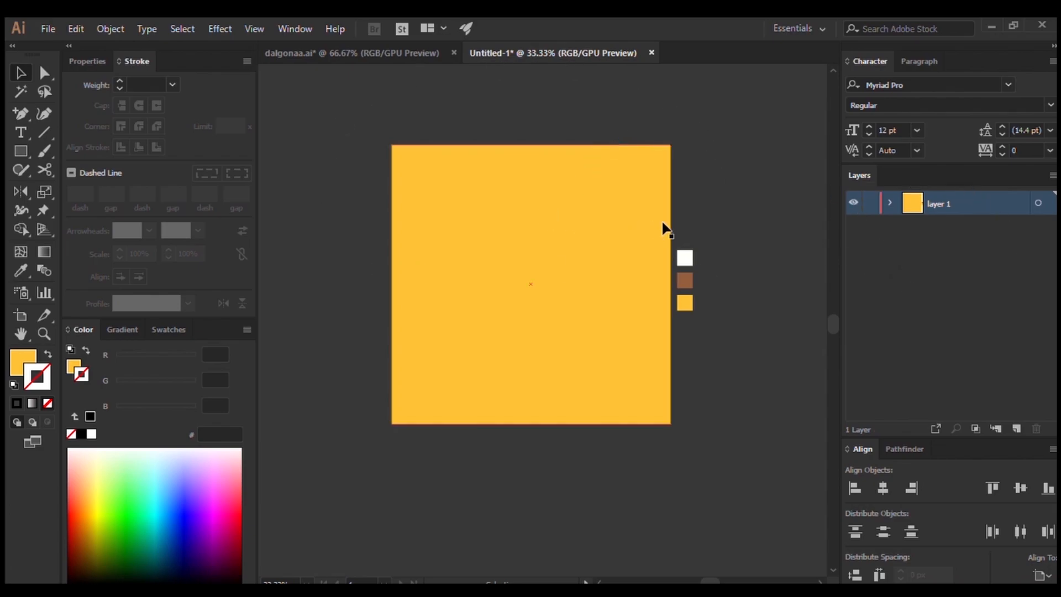
{"action": "scroll", "coordinate": [672, 229], "scroll_direction": "up", "scroll_amount": 1}
{"action": "scroll", "coordinate": [670, 221], "scroll_direction": "left", "scroll_amount": 2}
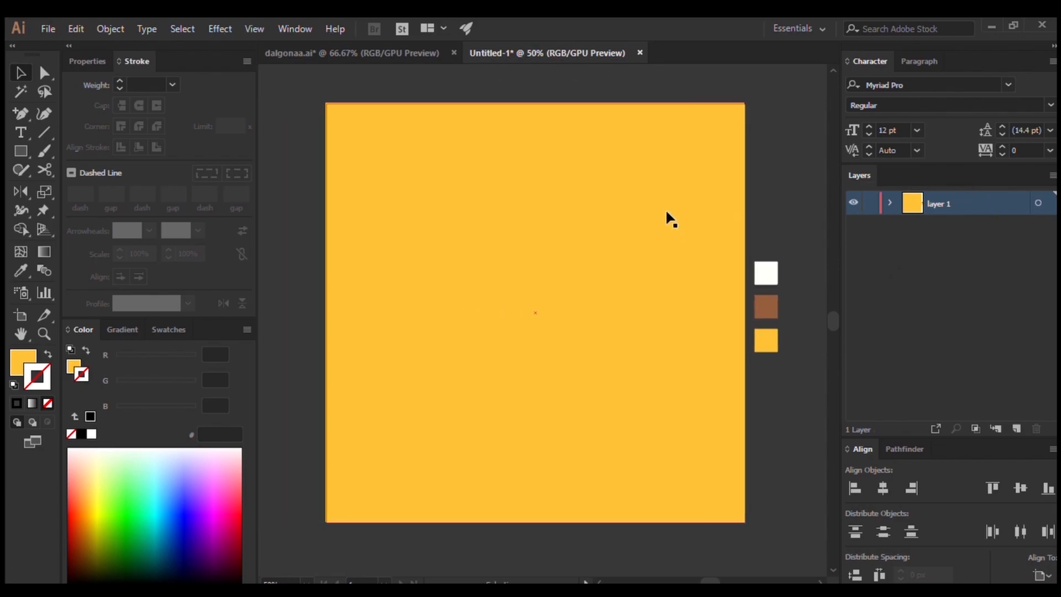
{"action": "double_click", "coordinate": [932, 201]}
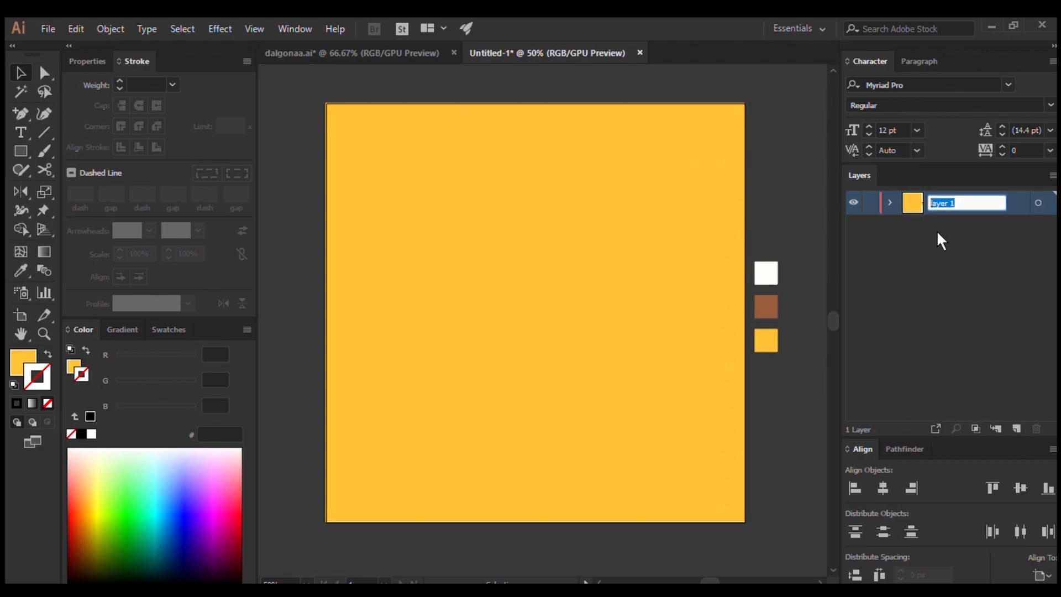
{"action": "left_click", "coordinate": [954, 225]}
{"action": "double_click", "coordinate": [930, 203]}
{"action": "type", "text": "bac"}
{"action": "key", "text": "Return"}
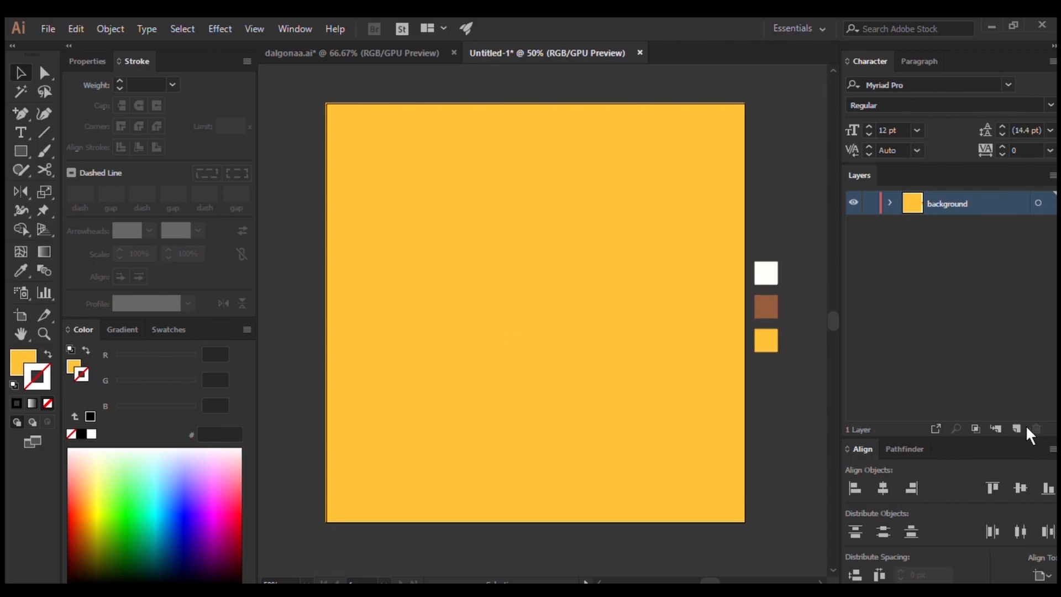
Step: Add a new layer above the background and name it "outline"
{"action": "left_click", "coordinate": [1017, 428]}
{"action": "double_click", "coordinate": [937, 205]}
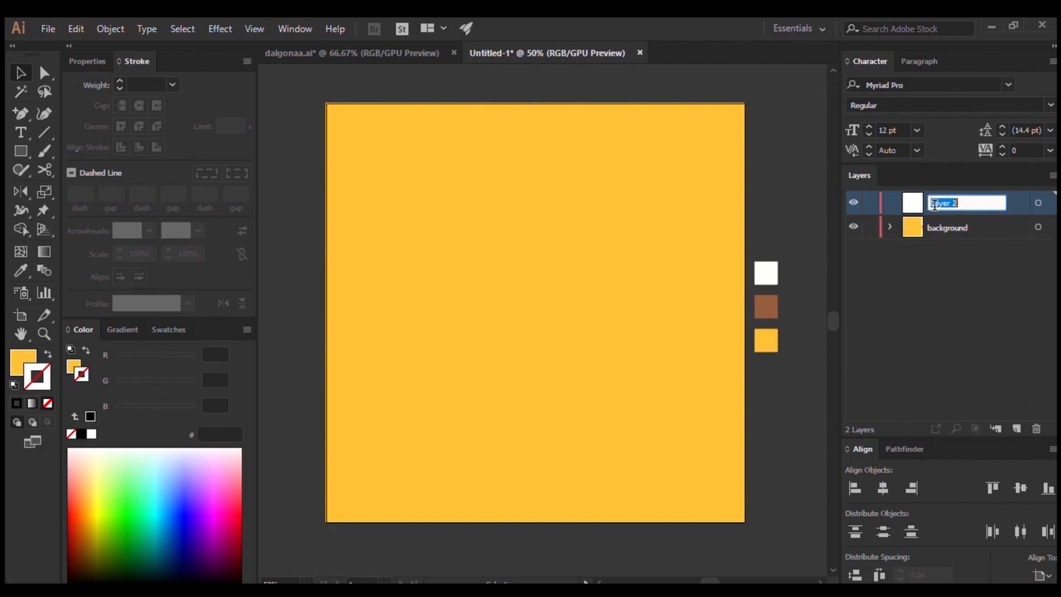
{"action": "type", "text": "out"}
{"action": "key", "text": "Return"}
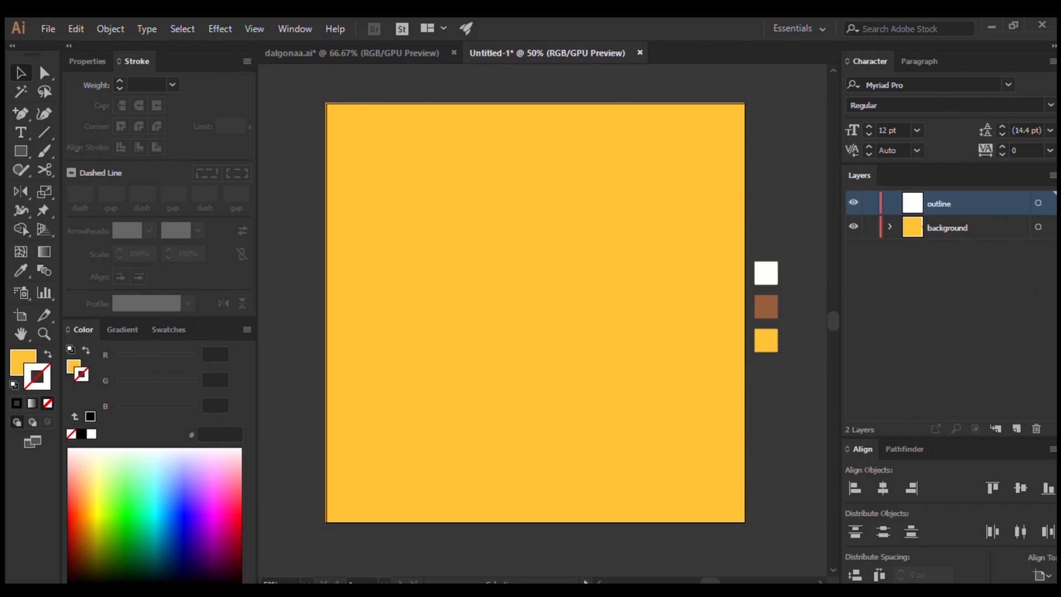
Step: Examine the glass outline of the finished logo in dalgonaa.ai, and return to the Untitled-1 document
{"action": "left_click", "coordinate": [379, 51]}
{"action": "scroll", "coordinate": [450, 272], "scroll_direction": "up", "scroll_amount": 3}
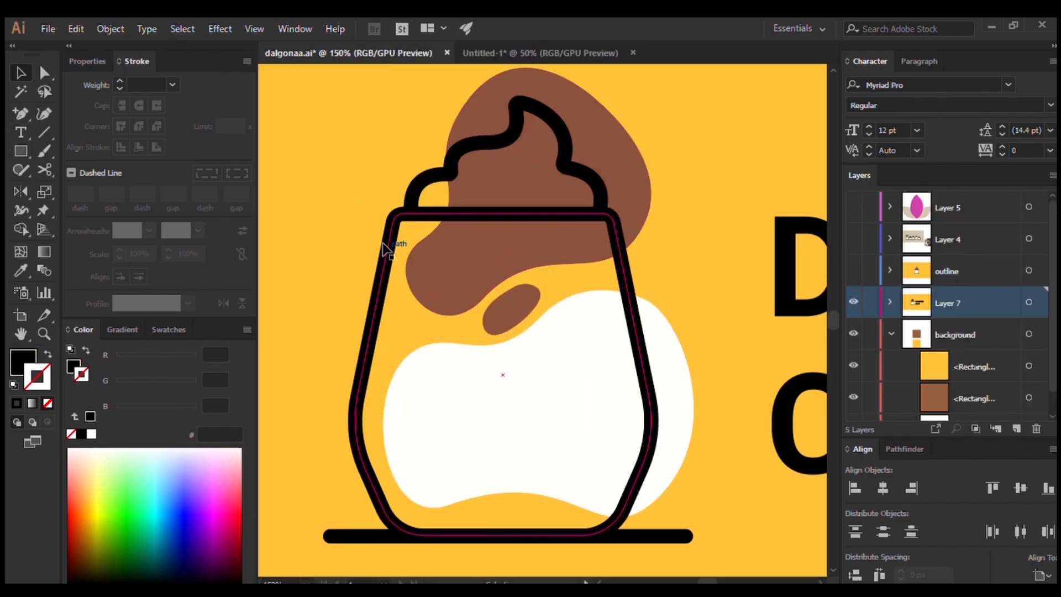
{"action": "left_click", "coordinate": [512, 58]}
{"action": "scroll", "coordinate": [498, 94], "scroll_direction": "down", "scroll_amount": 2}
{"action": "scroll", "coordinate": [533, 241], "scroll_direction": "up", "scroll_amount": 3}
{"action": "scroll", "coordinate": [518, 270], "scroll_direction": "left", "scroll_amount": 3}
{"action": "scroll", "coordinate": [546, 293], "scroll_direction": "up", "scroll_amount": 1}
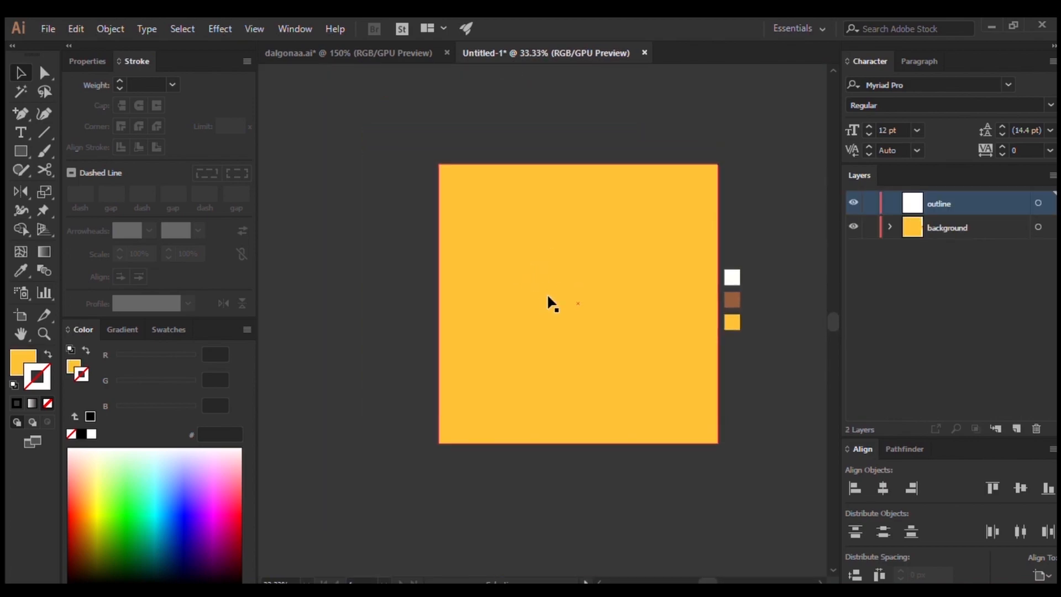
{"action": "scroll", "coordinate": [568, 289], "scroll_direction": "left", "scroll_amount": 2}
{"action": "scroll", "coordinate": [626, 316], "scroll_direction": "up", "scroll_amount": 1}
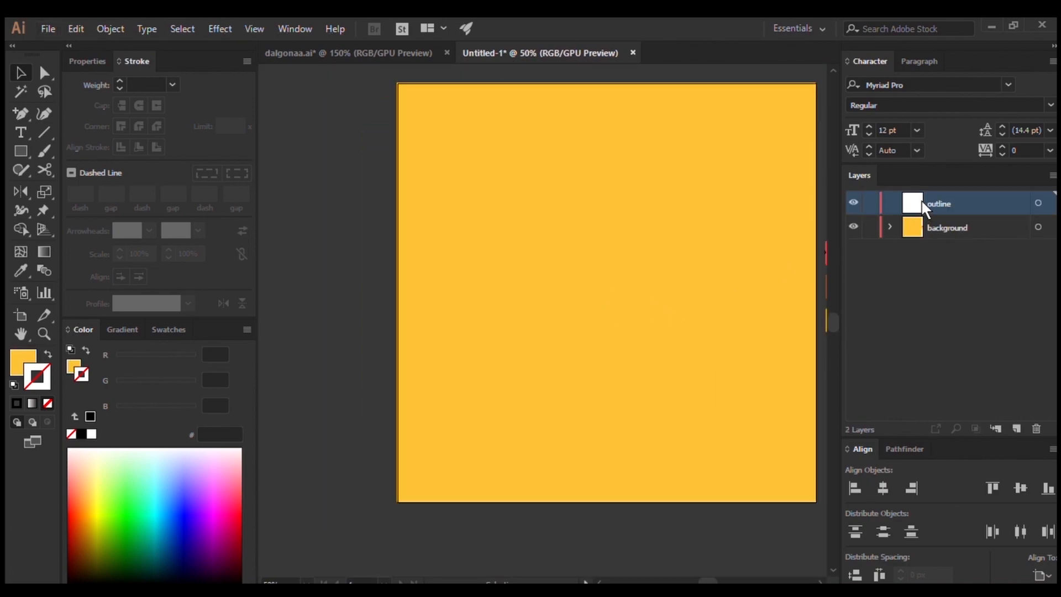
Step: Lock the background layer to protect the yellow square from being selected or moved
{"action": "left_click_drag", "start_coordinate": [720, 232], "coordinate": [627, 340]}
{"action": "left_click_drag", "start_coordinate": [589, 299], "coordinate": [715, 300]}
{"action": "left_click_drag", "start_coordinate": [773, 358], "coordinate": [708, 300]}
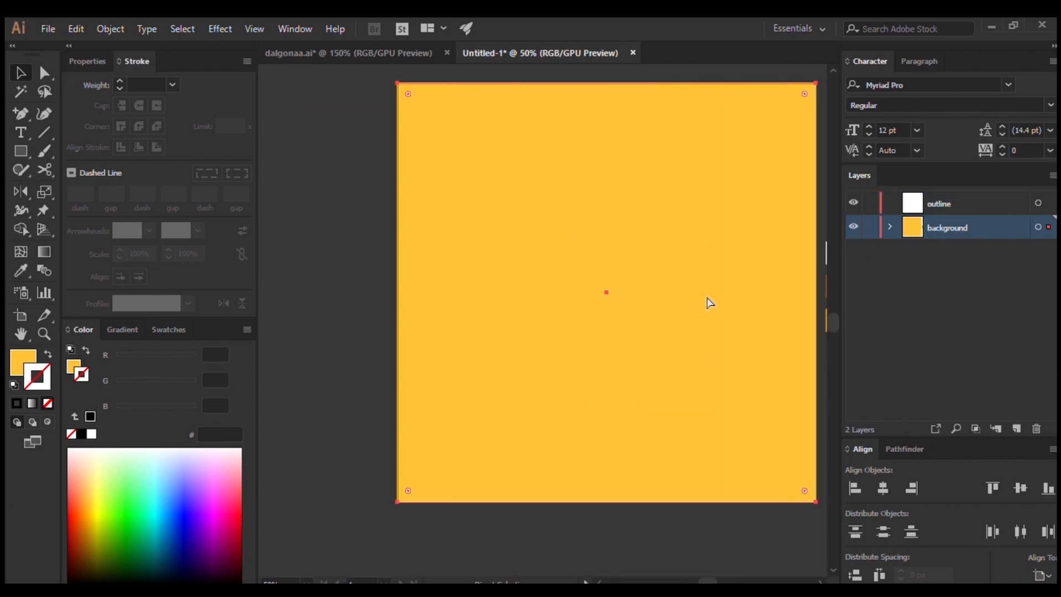
{"action": "left_click", "coordinate": [871, 227]}
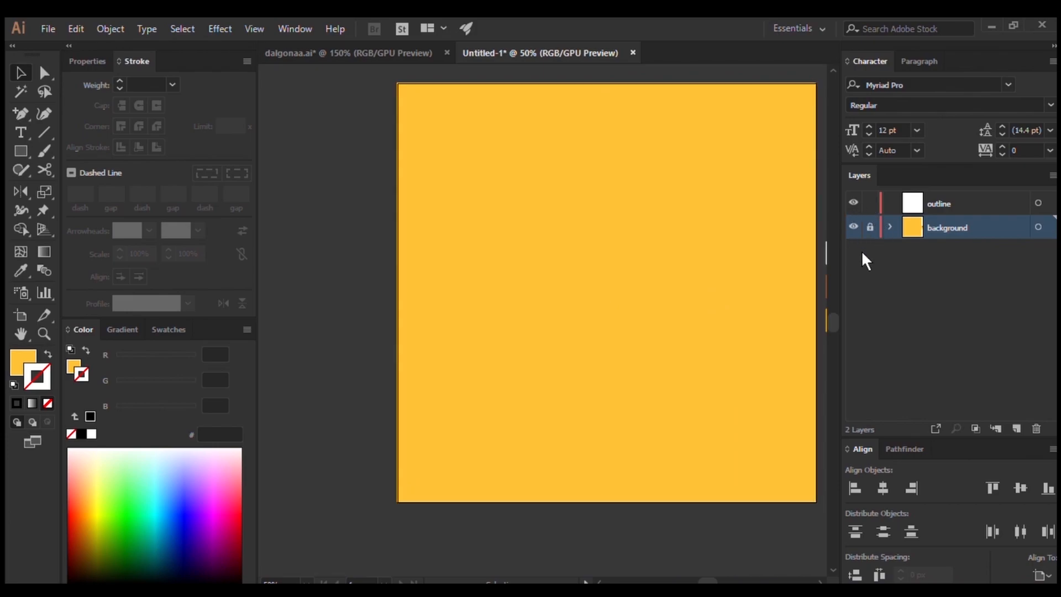
Step: Draw a tall, narrow rectangle near the middle of the artboard on the outline layer
{"action": "scroll", "coordinate": [530, 296], "scroll_direction": "right", "scroll_amount": 2}
{"action": "scroll", "coordinate": [417, 288], "scroll_direction": "up", "scroll_amount": 2}
{"action": "left_click", "coordinate": [18, 150]}
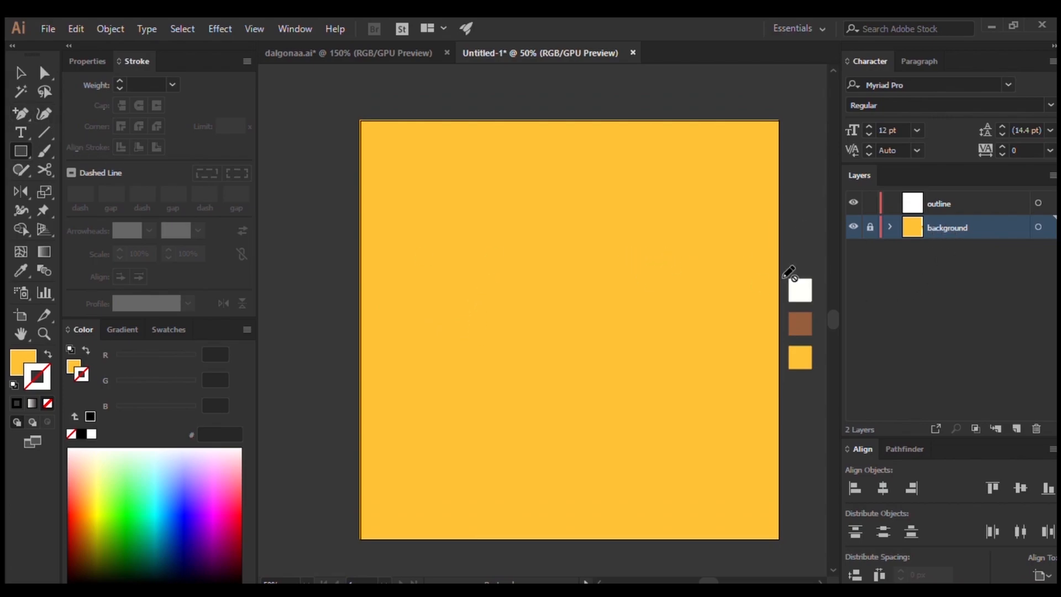
{"action": "left_click", "coordinate": [926, 197]}
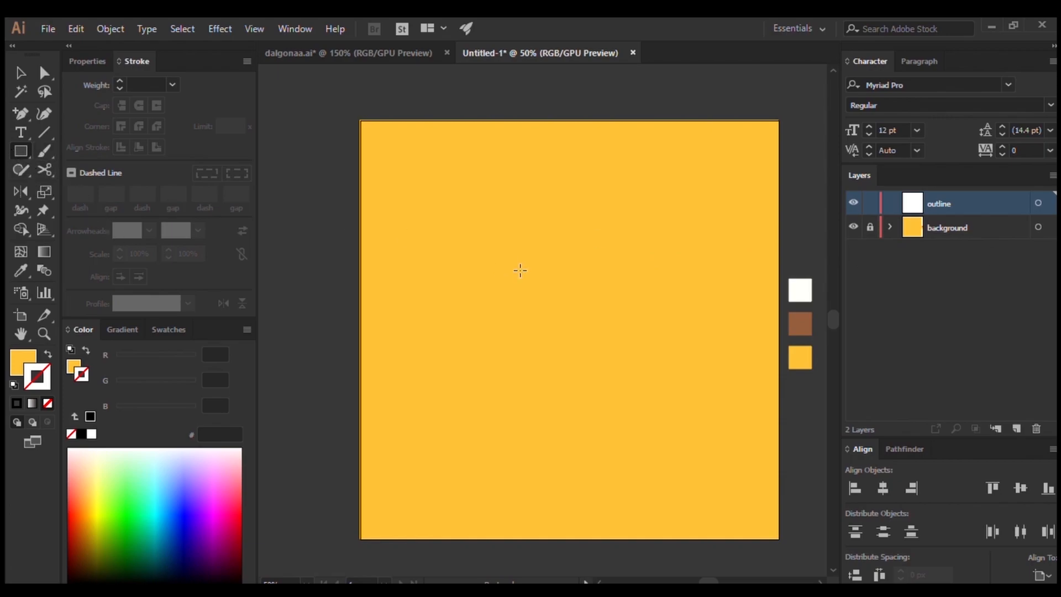
{"action": "left_click_drag", "start_coordinate": [490, 257], "coordinate": [568, 406]}
{"action": "scroll", "coordinate": [572, 351], "scroll_direction": "down", "scroll_amount": 1}
{"action": "scroll", "coordinate": [568, 372], "scroll_direction": "up", "scroll_amount": 1}
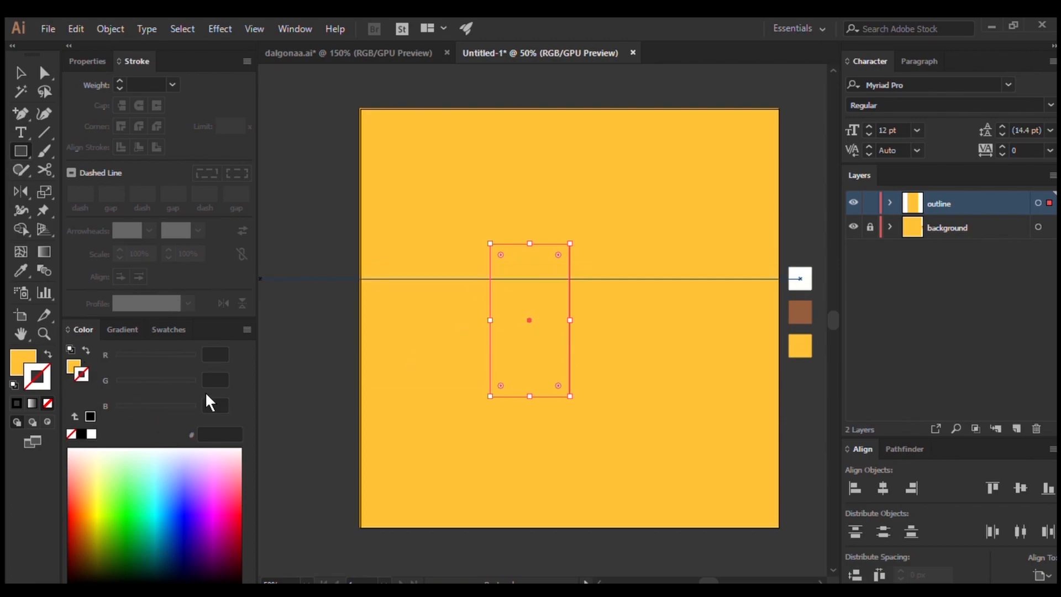
Step: Give the tall rectangle a black 12 pt stroke and remove its fill
{"action": "left_click", "coordinate": [92, 416]}
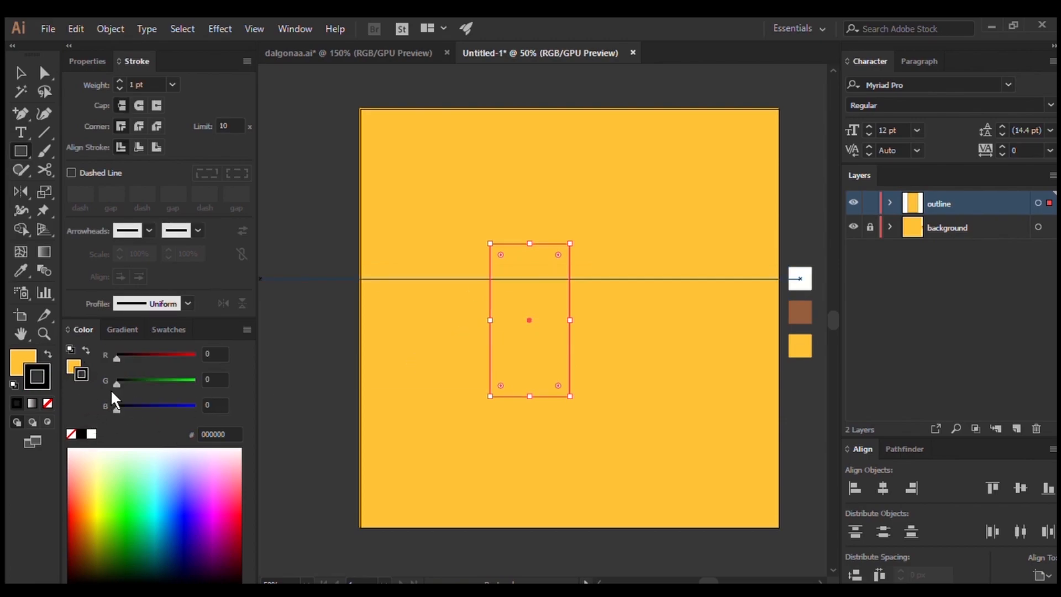
{"action": "left_click", "coordinate": [74, 368]}
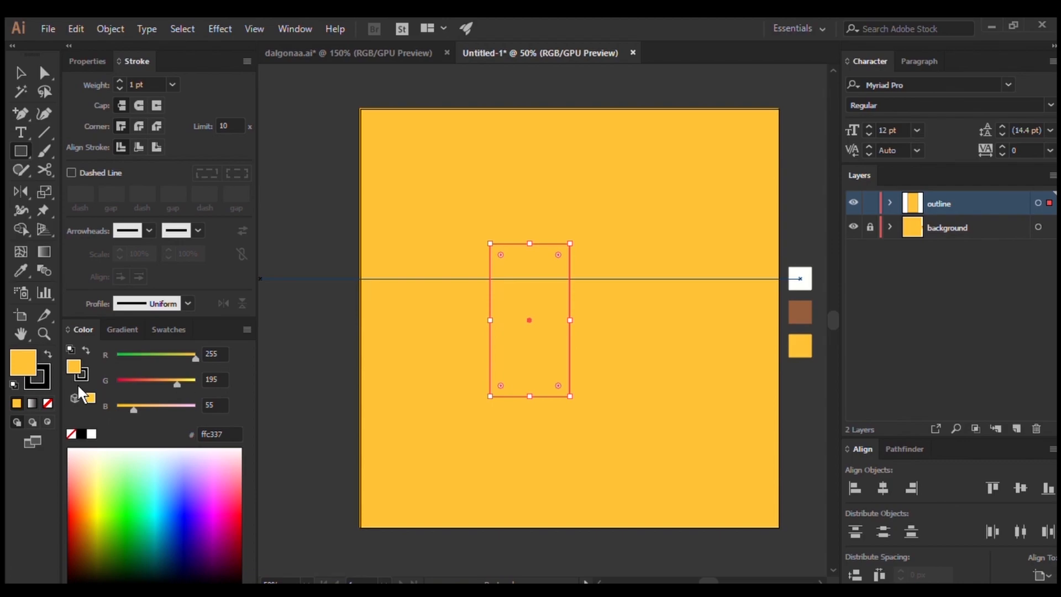
{"action": "left_click", "coordinate": [73, 434]}
{"action": "left_click_drag", "start_coordinate": [432, 342], "coordinate": [414, 306]}
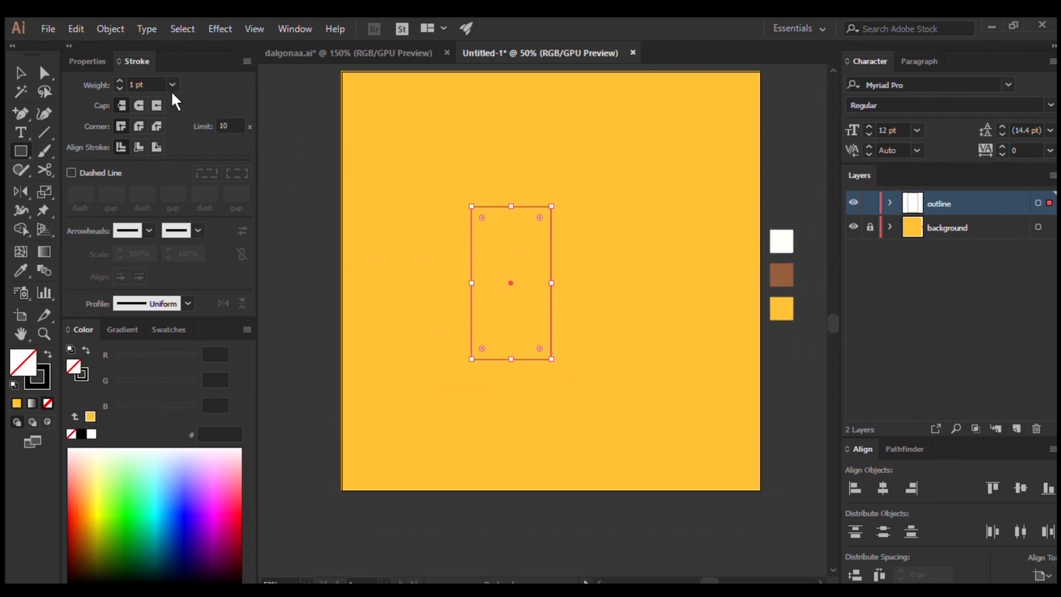
{"action": "left_click", "coordinate": [194, 323]}
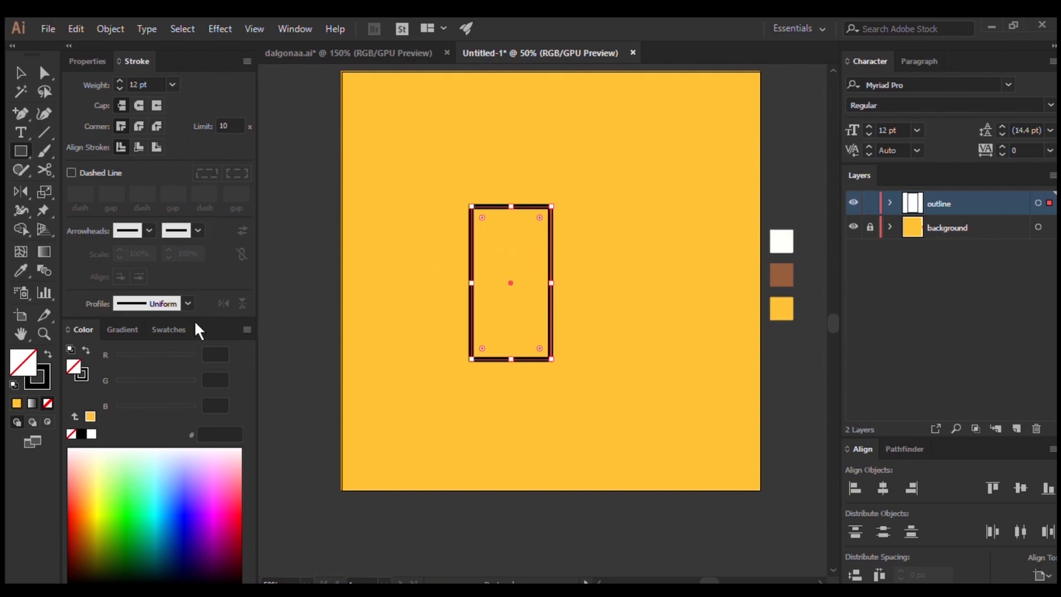
Step: Set the rectangle's stroke weight to 14 pt and narrow the rectangle by moving its left side inward
{"action": "scroll", "coordinate": [148, 90], "scroll_direction": "up", "scroll_amount": 2}
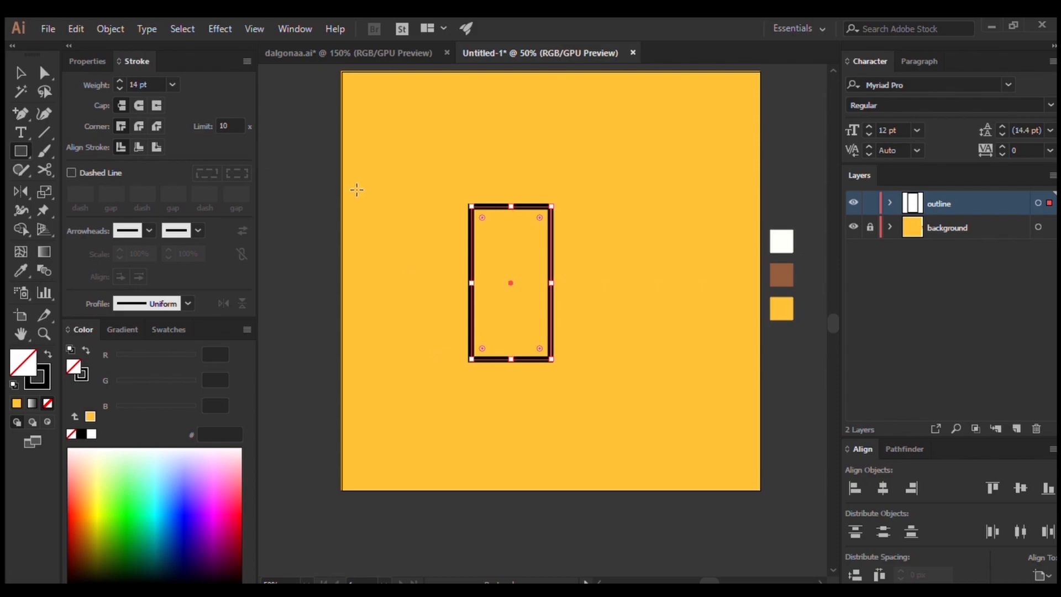
{"action": "scroll", "coordinate": [571, 288], "scroll_direction": "right", "scroll_amount": 1}
{"action": "scroll", "coordinate": [495, 244], "scroll_direction": "up", "scroll_amount": 3}
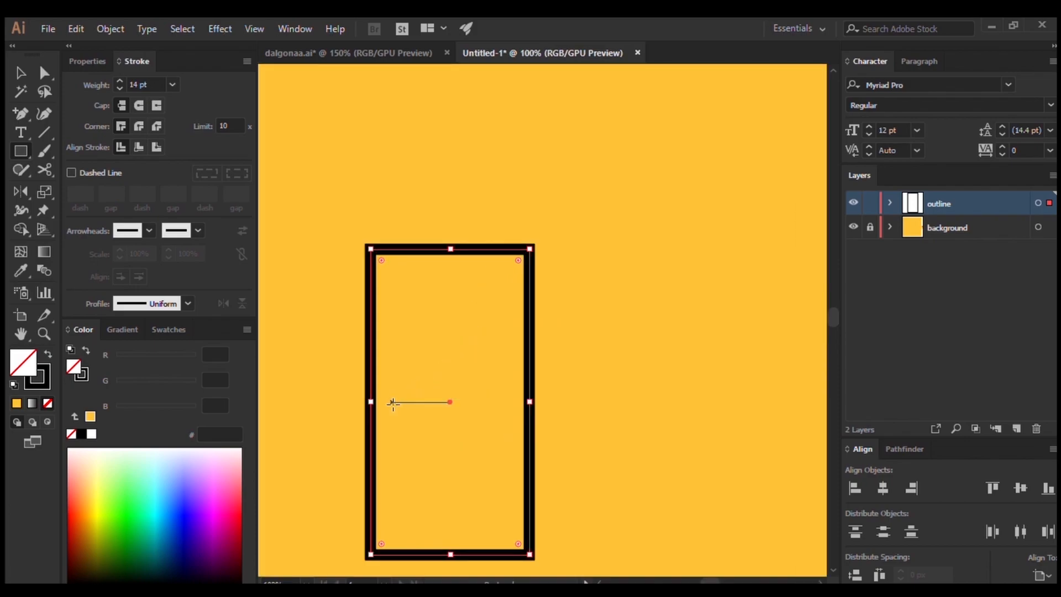
{"action": "left_click_drag", "start_coordinate": [371, 402], "coordinate": [399, 402]}
{"action": "left_click", "coordinate": [149, 85]}
{"action": "scroll", "coordinate": [149, 84], "scroll_direction": "up", "scroll_amount": 2}
{"action": "scroll", "coordinate": [400, 165], "scroll_direction": "down", "scroll_amount": 1}
{"action": "scroll", "coordinate": [402, 166], "scroll_direction": "down", "scroll_amount": 2}
{"action": "scroll", "coordinate": [426, 160], "scroll_direction": "up", "scroll_amount": 1}
{"action": "scroll", "coordinate": [431, 144], "scroll_direction": "left", "scroll_amount": 1}
Step: Compare the rectangle with the glass outline in dalgonaa.ai, and return to the Untitled-1 document
{"action": "left_click", "coordinate": [387, 48]}
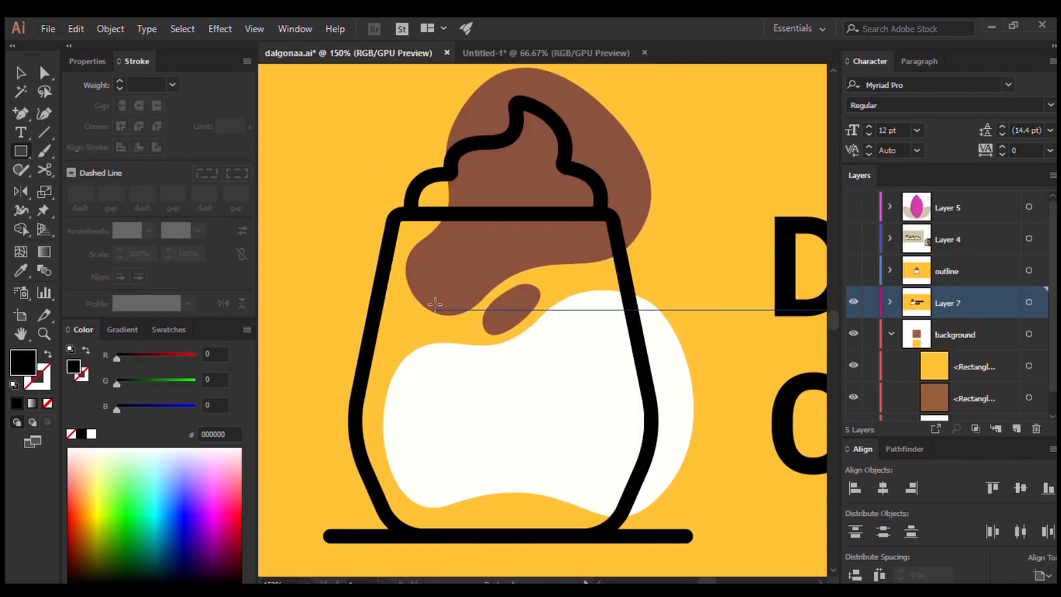
{"action": "left_click", "coordinate": [485, 53]}
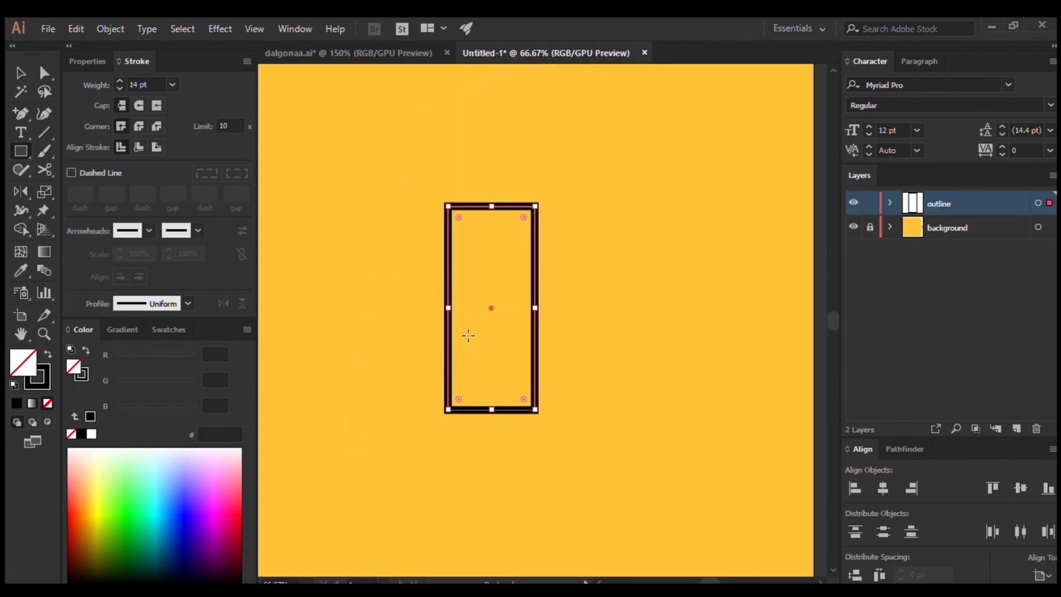
{"action": "scroll", "coordinate": [454, 312], "scroll_direction": "up", "scroll_amount": 1}
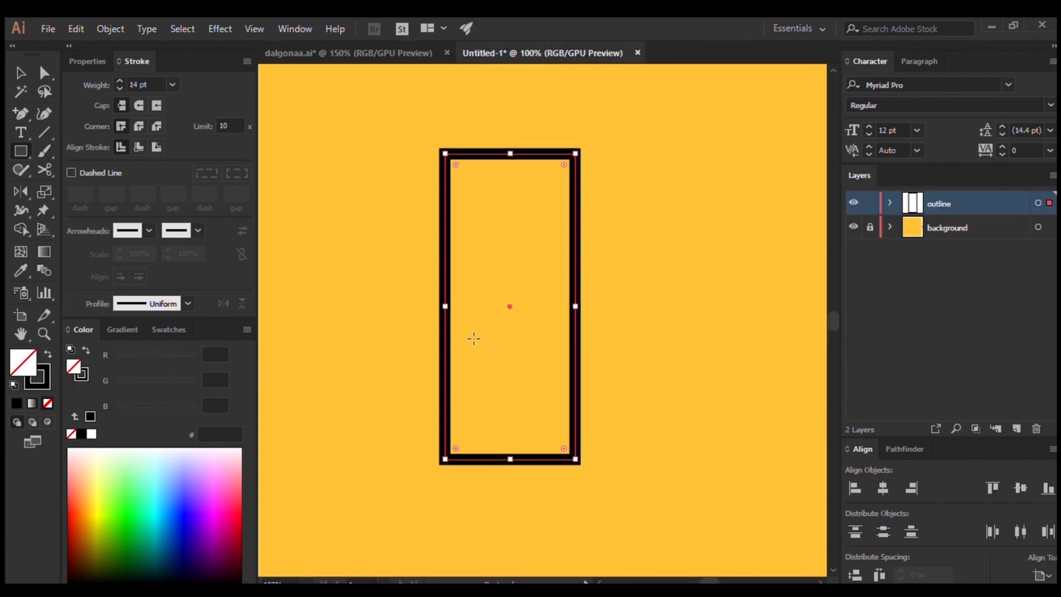
{"action": "left_click", "coordinate": [376, 53]}
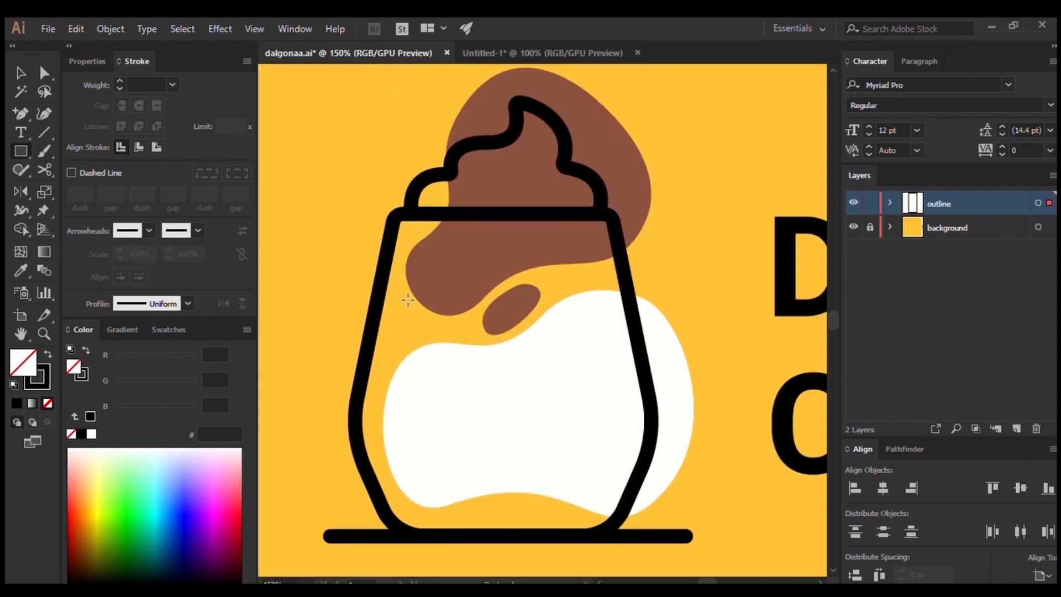
{"action": "left_click", "coordinate": [559, 52]}
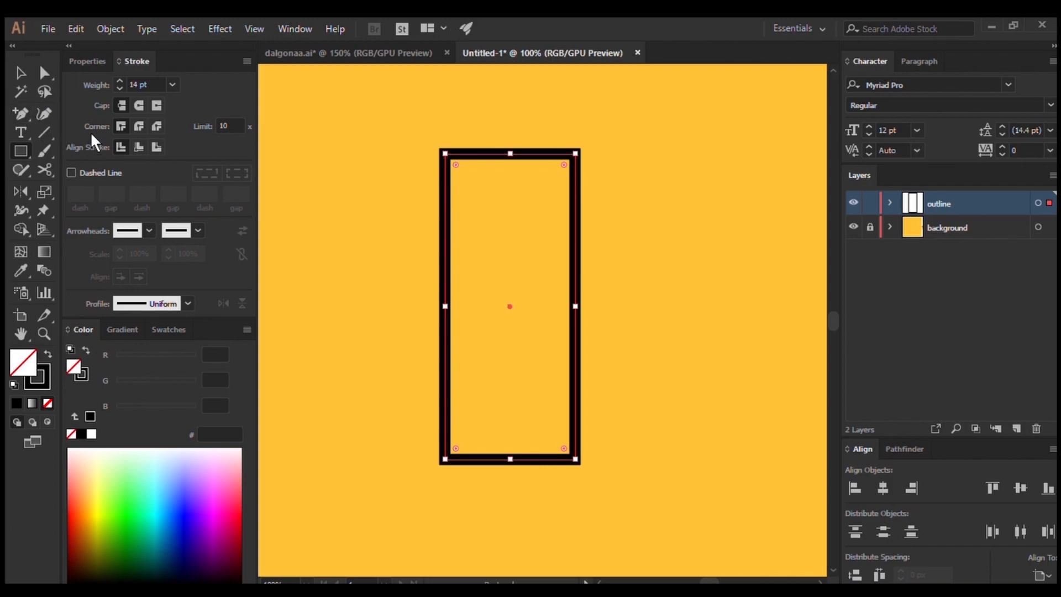
Step: Add an anchor point on the rectangle's left edge, about two thirds of the way down
{"action": "key", "text": "plus"}
{"action": "left_click_drag", "start_coordinate": [451, 337], "coordinate": [468, 337]}
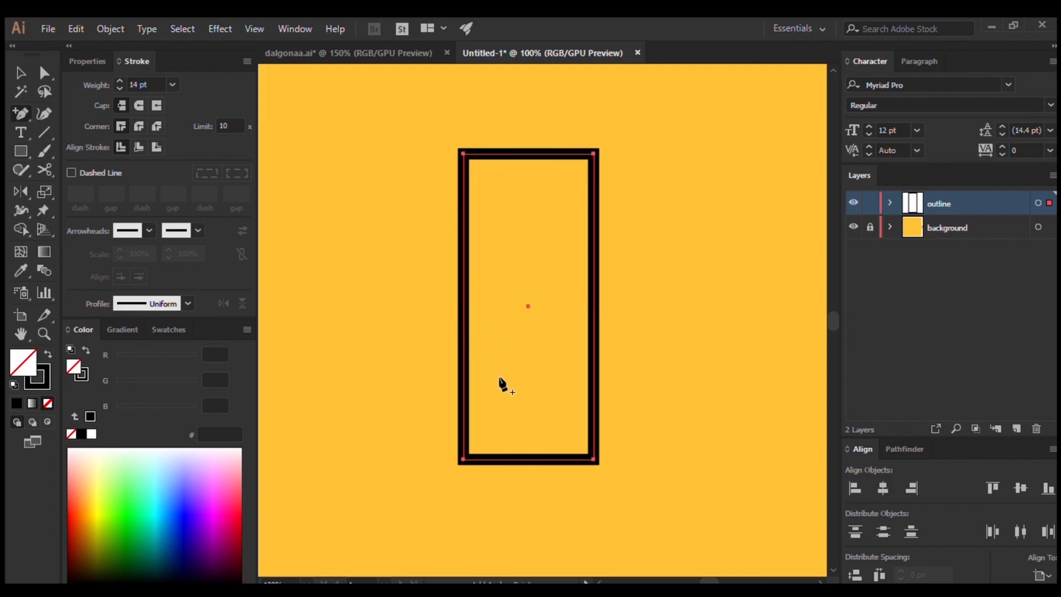
{"action": "left_click", "coordinate": [463, 361]}
{"action": "scroll", "coordinate": [463, 360], "scroll_direction": "up", "scroll_amount": 1}
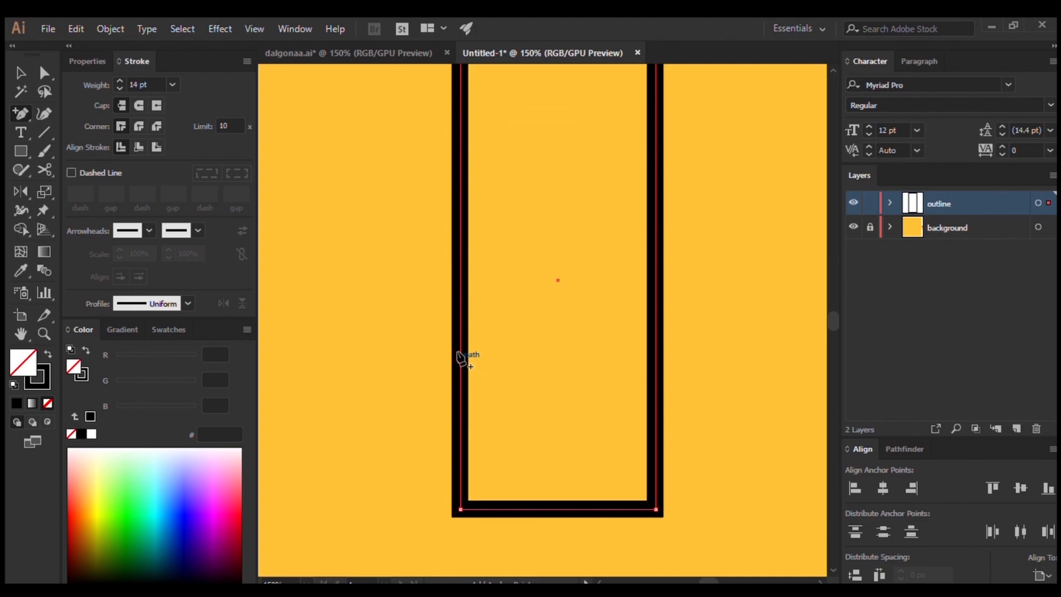
{"action": "scroll", "coordinate": [472, 351], "scroll_direction": "down", "scroll_amount": 1}
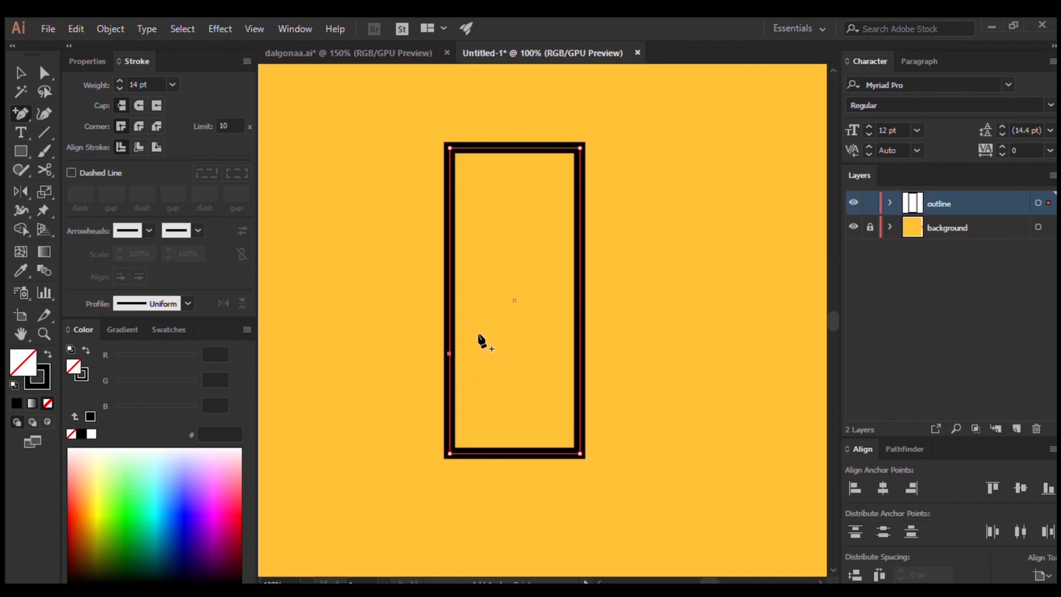
{"action": "left_click", "coordinate": [448, 353]}
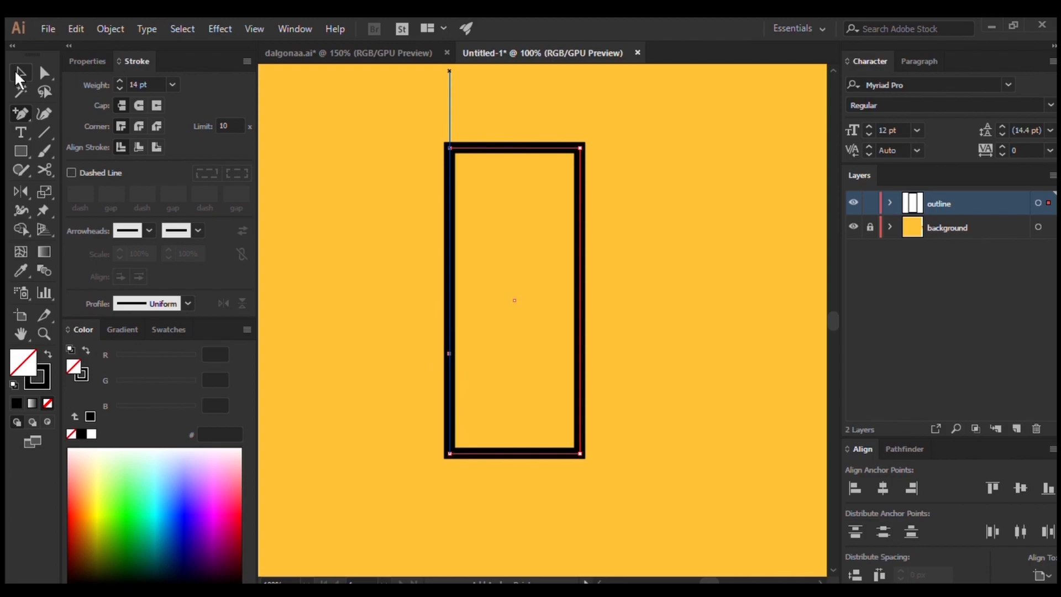
Step: Pull the new left-edge anchor outward and slightly down to form the glass's bulge, and round that corner generously
{"action": "left_click", "coordinate": [21, 77]}
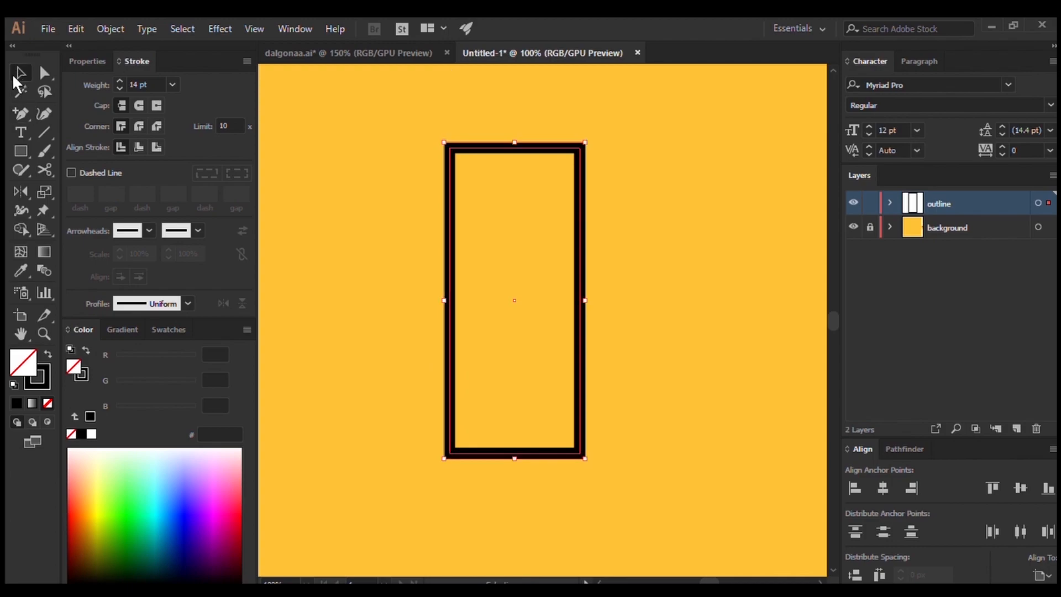
{"action": "left_click", "coordinate": [43, 75]}
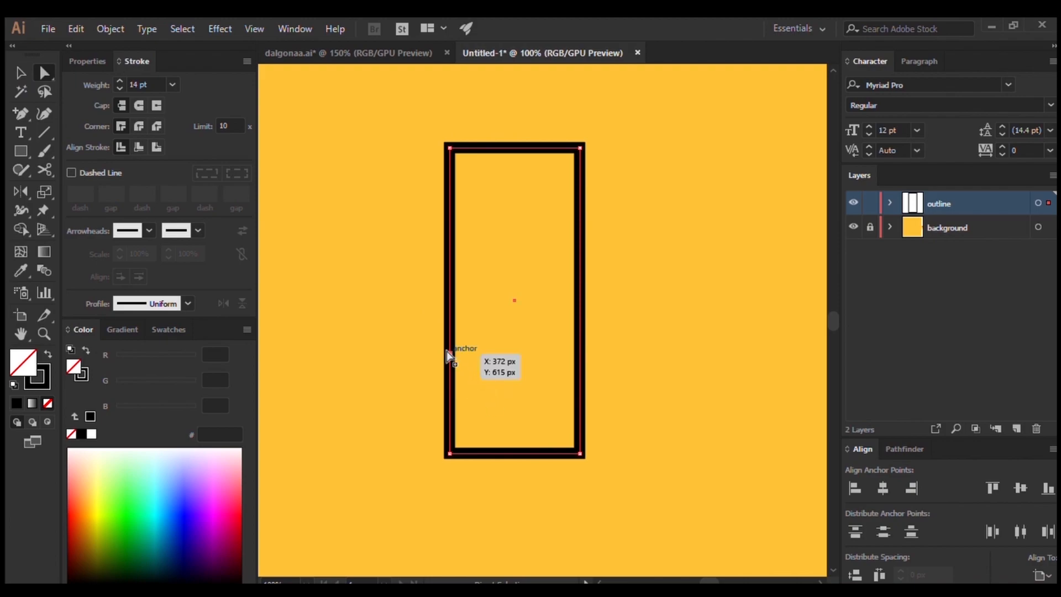
{"action": "left_click_drag", "start_coordinate": [447, 355], "coordinate": [372, 373]}
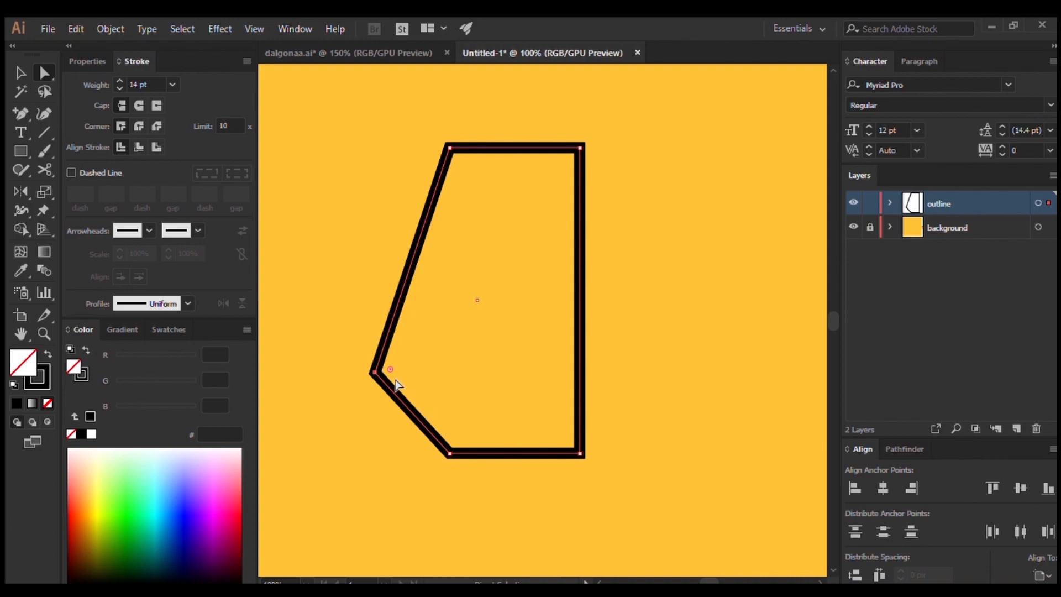
{"action": "left_click_drag", "start_coordinate": [386, 367], "coordinate": [485, 366]}
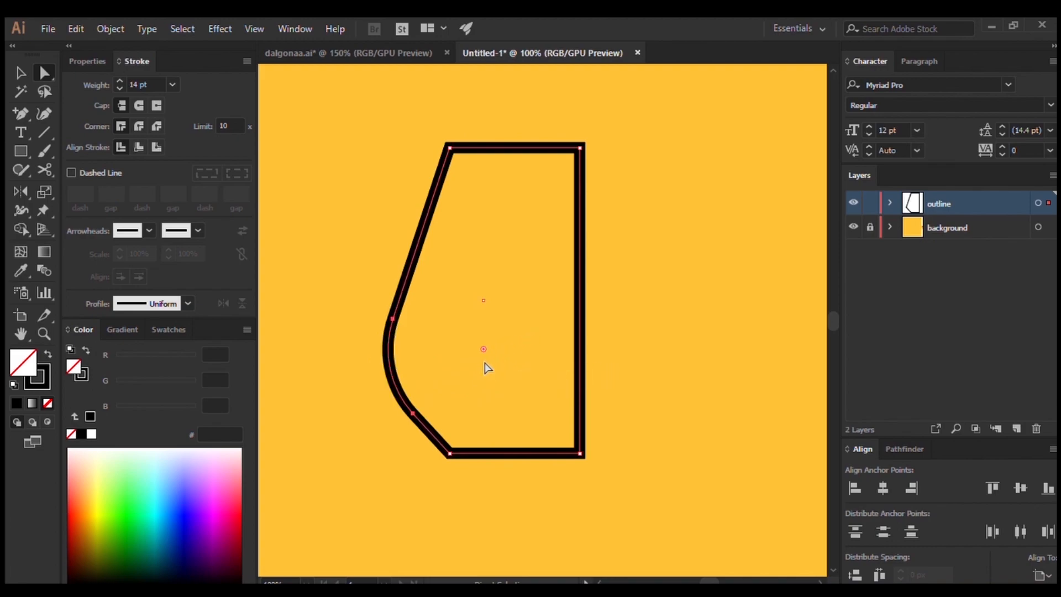
Step: Round the shape's bottom-left corner with a large radius and its top-left corner with a small one
{"action": "left_click", "coordinate": [450, 453]}
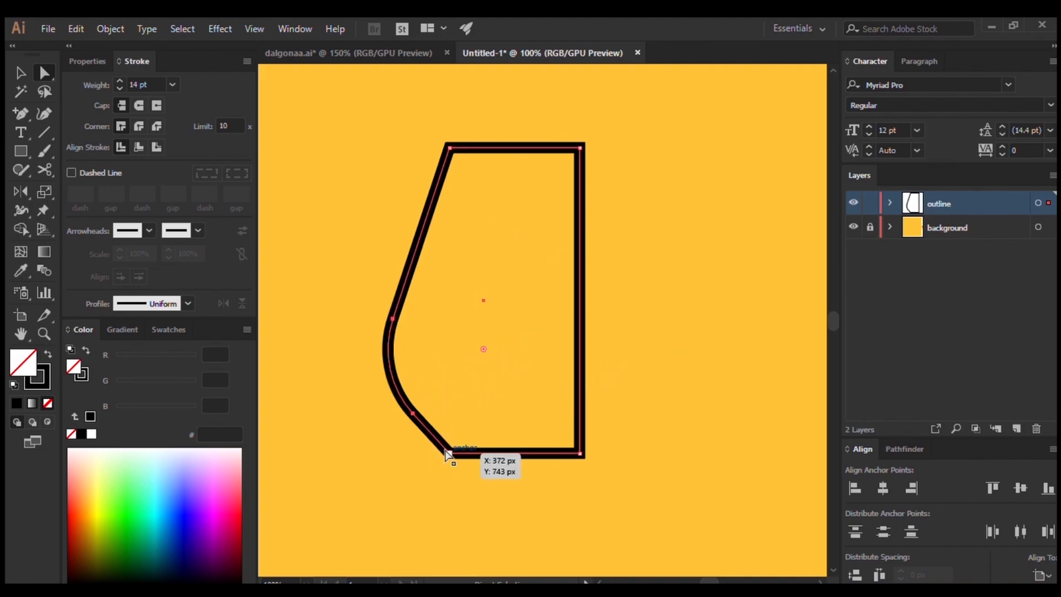
{"action": "left_click_drag", "start_coordinate": [452, 438], "coordinate": [496, 351]}
{"action": "left_click", "coordinate": [452, 148]}
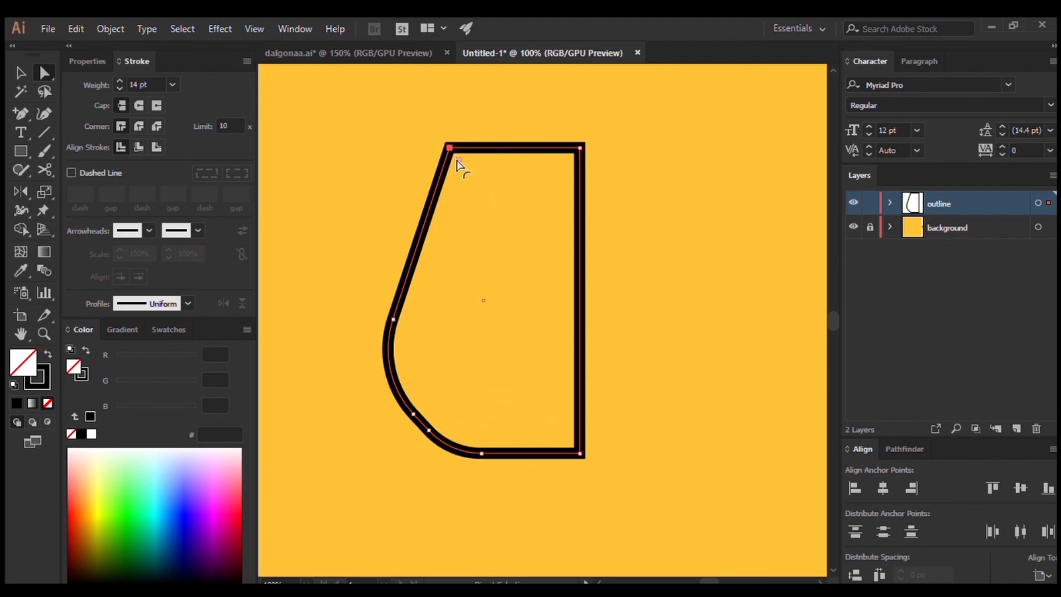
{"action": "mouse_move", "coordinate": [454, 157]}
{"action": "left_mouse_down"}
{"action": "mouse_move", "coordinate": [472, 194]}
{"action": "mouse_move", "coordinate": [462, 170]}
{"action": "left_mouse_up"}
{"action": "left_click", "coordinate": [645, 272]}
{"action": "scroll", "coordinate": [644, 272], "scroll_direction": "down", "scroll_amount": 2}
{"action": "scroll", "coordinate": [642, 295], "scroll_direction": "up", "scroll_amount": 1}
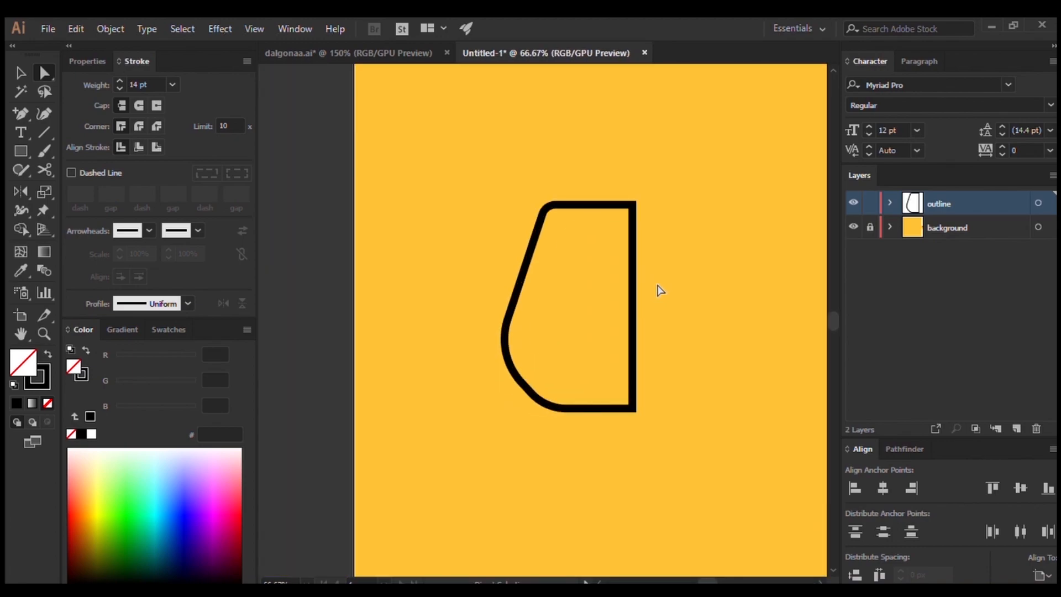
{"action": "scroll", "coordinate": [511, 367], "scroll_direction": "right", "scroll_amount": 1}
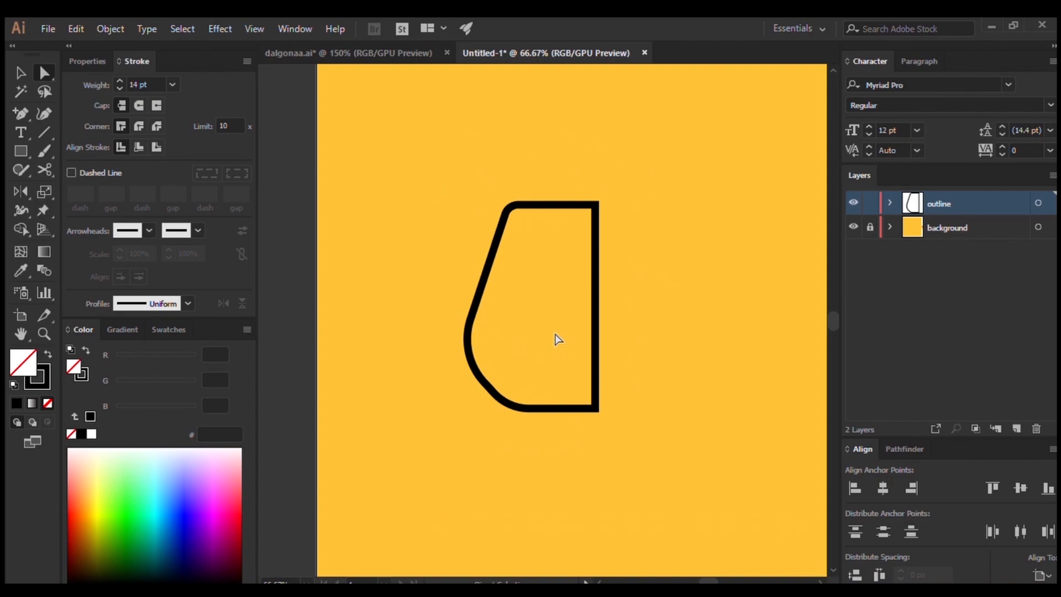
{"action": "scroll", "coordinate": [628, 225], "scroll_direction": "up", "scroll_amount": 1}
{"action": "scroll", "coordinate": [546, 389], "scroll_direction": "down", "scroll_amount": 1}
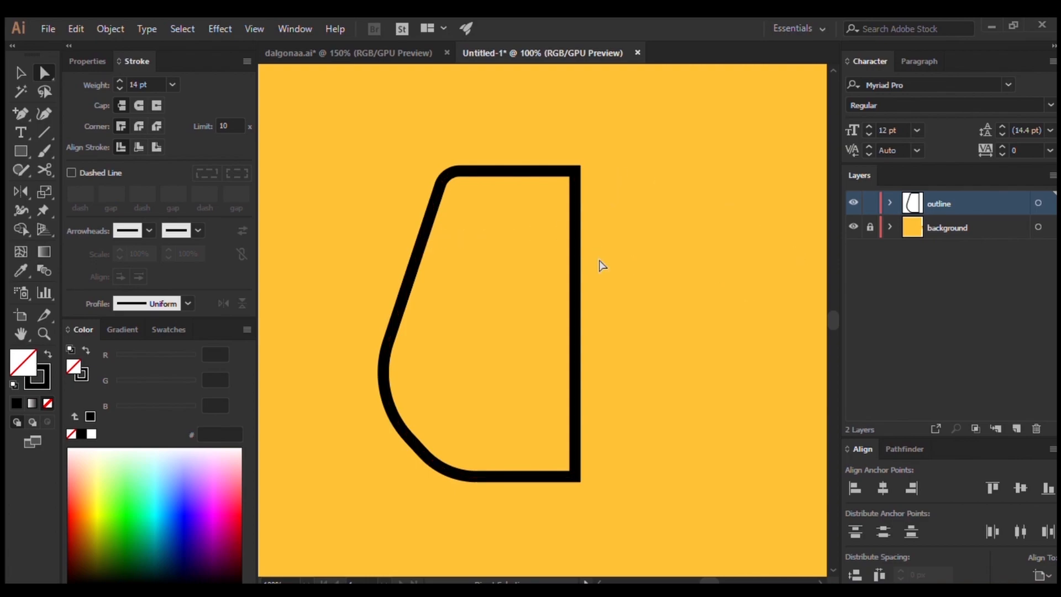
Step: Select both right-hand corner anchors of the half glass, shift the straight edge inward to narrow it, and deselect the shape
{"action": "scroll", "coordinate": [612, 508], "scroll_direction": "down", "scroll_amount": 3}
{"action": "scroll", "coordinate": [536, 436], "scroll_direction": "up", "scroll_amount": 3}
{"action": "left_click", "coordinate": [573, 172]}
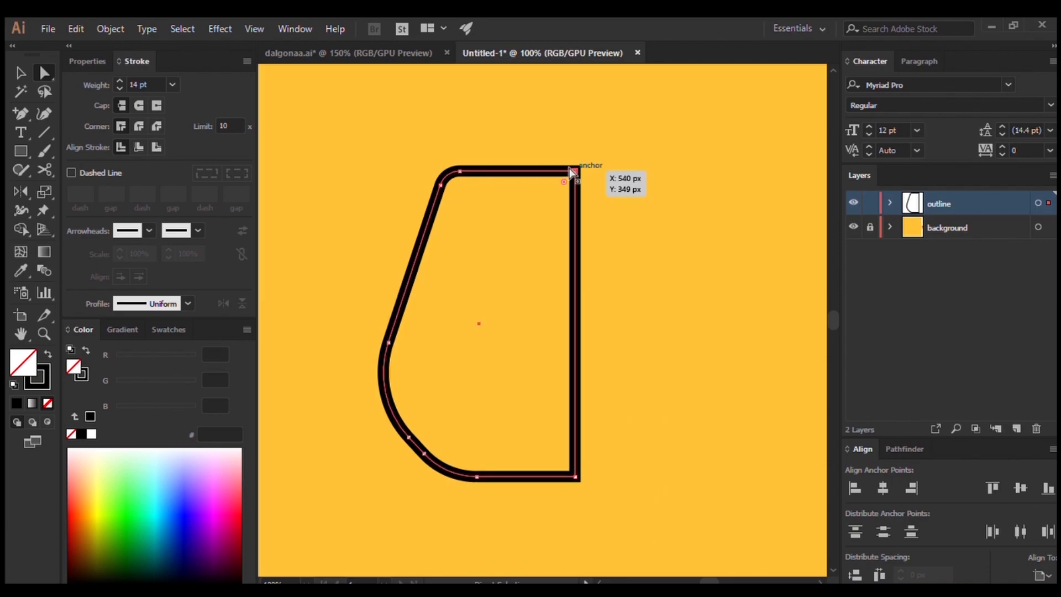
{"action": "left_click", "coordinate": [572, 476]}
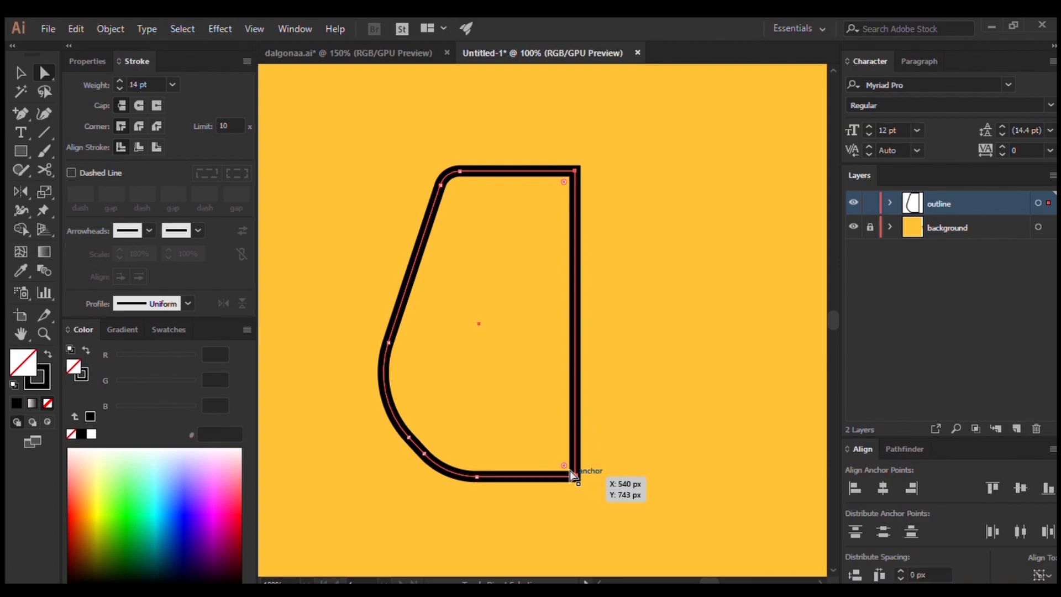
{"action": "left_click_drag", "start_coordinate": [570, 353], "coordinate": [524, 354]}
{"action": "key", "text": "ctrl+minus"}
{"action": "scroll", "coordinate": [551, 396], "scroll_direction": "right", "scroll_amount": 1}
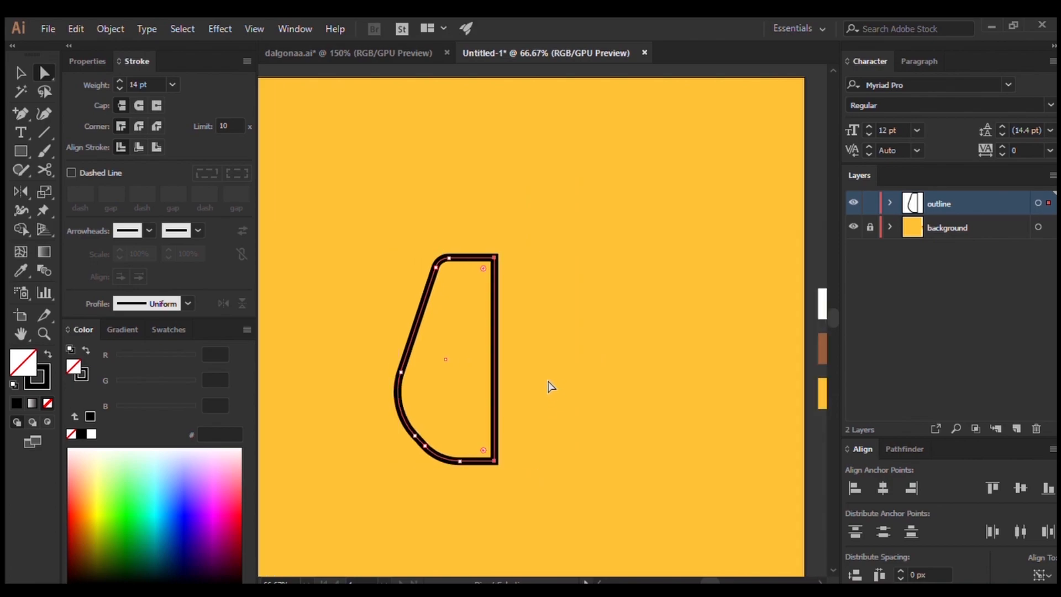
{"action": "scroll", "coordinate": [548, 385], "scroll_direction": "down", "scroll_amount": 1}
{"action": "left_click", "coordinate": [20, 72]}
{"action": "left_click", "coordinate": [488, 196]}
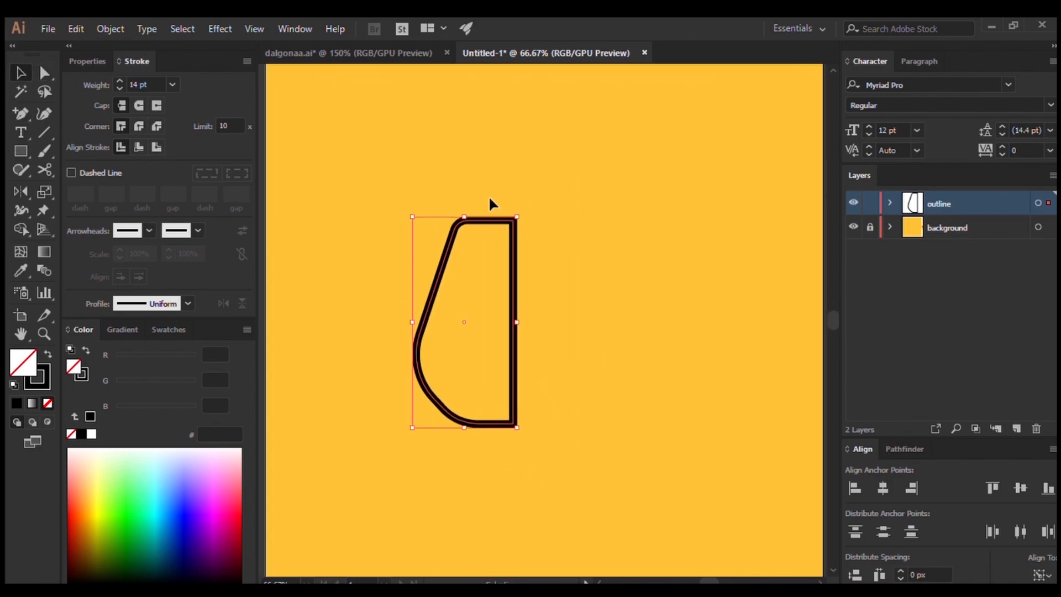
{"action": "key", "text": "ctrl+plus"}
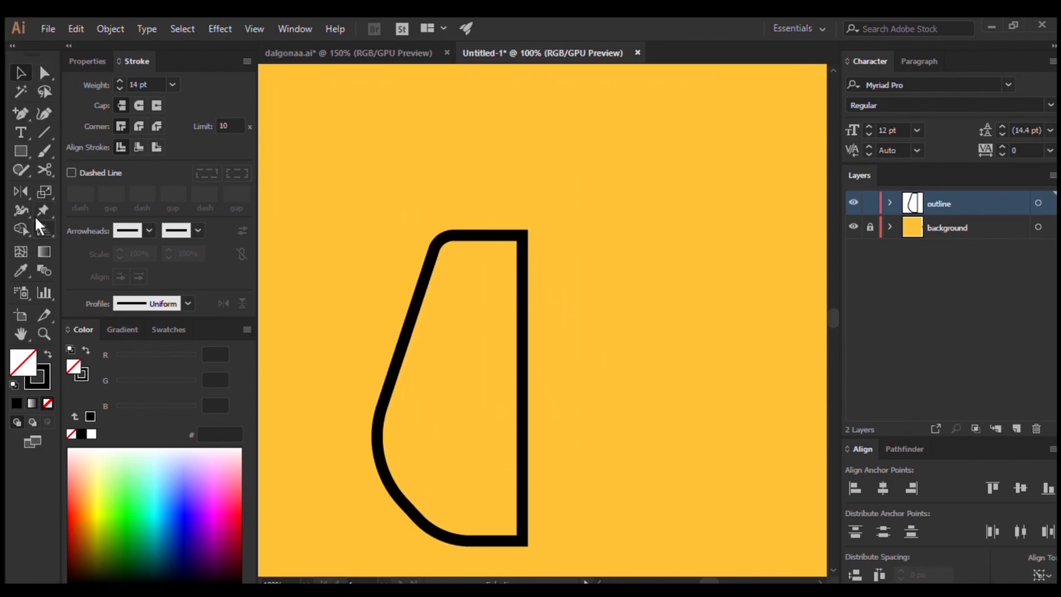
Step: Try to reflect the half-glass outline with the reflection axis placed on its straight vertical edge
{"action": "left_click", "coordinate": [16, 187]}
{"action": "scroll", "coordinate": [479, 231], "scroll_direction": "down", "scroll_amount": 1}
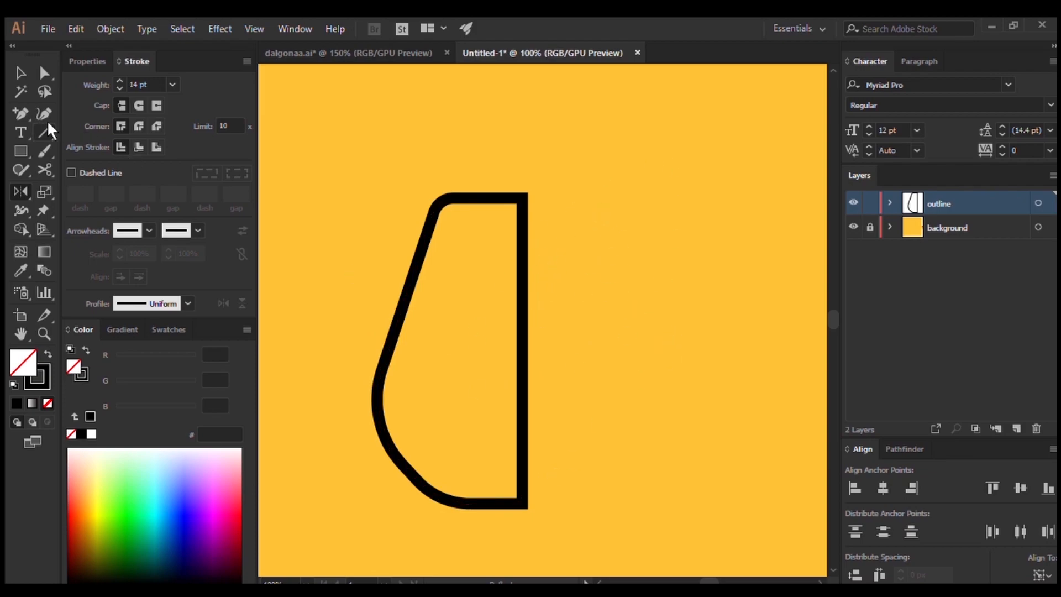
{"action": "left_click", "coordinate": [18, 197]}
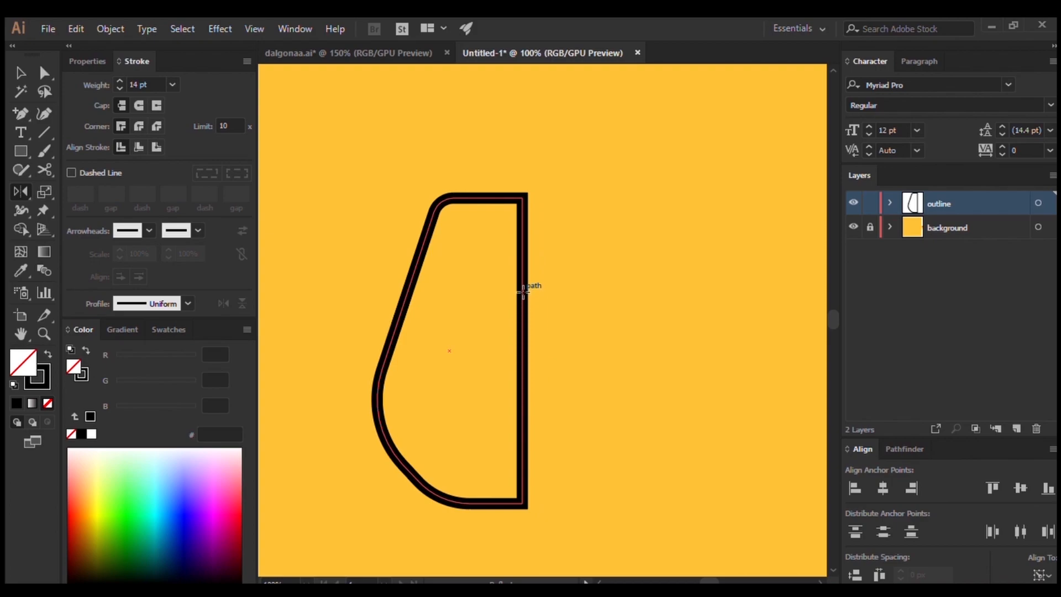
{"action": "key", "text": "alt"}
{"action": "left_click", "coordinate": [523, 238]}
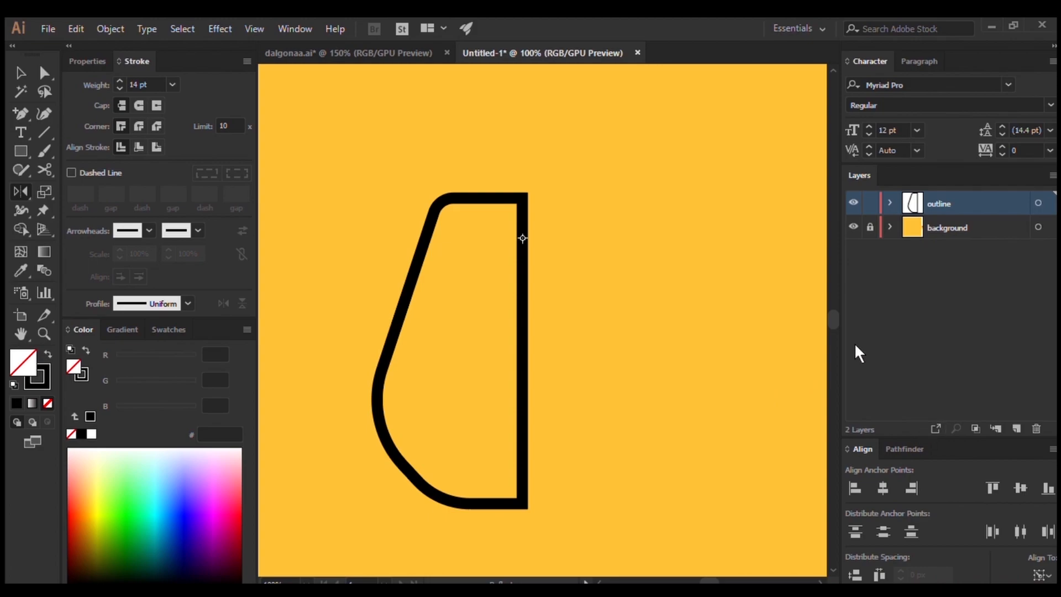
{"action": "left_click", "coordinate": [20, 72]}
{"action": "scroll", "coordinate": [719, 240], "scroll_direction": "left", "scroll_amount": 3}
{"action": "scroll", "coordinate": [720, 240], "scroll_direction": "down", "scroll_amount": 1}
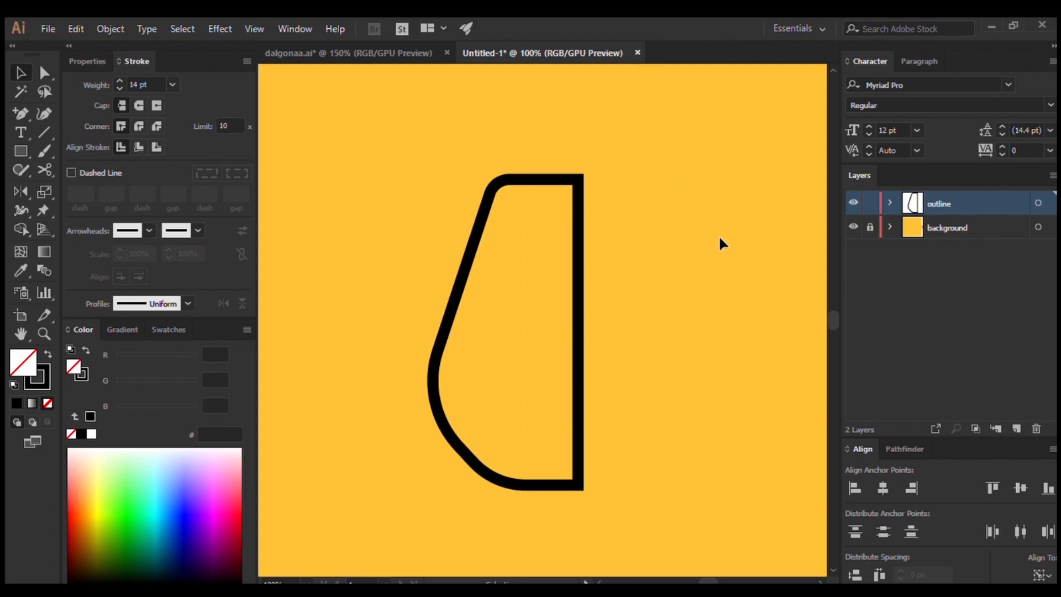
{"action": "scroll", "coordinate": [526, 253], "scroll_direction": "right", "scroll_amount": 3}
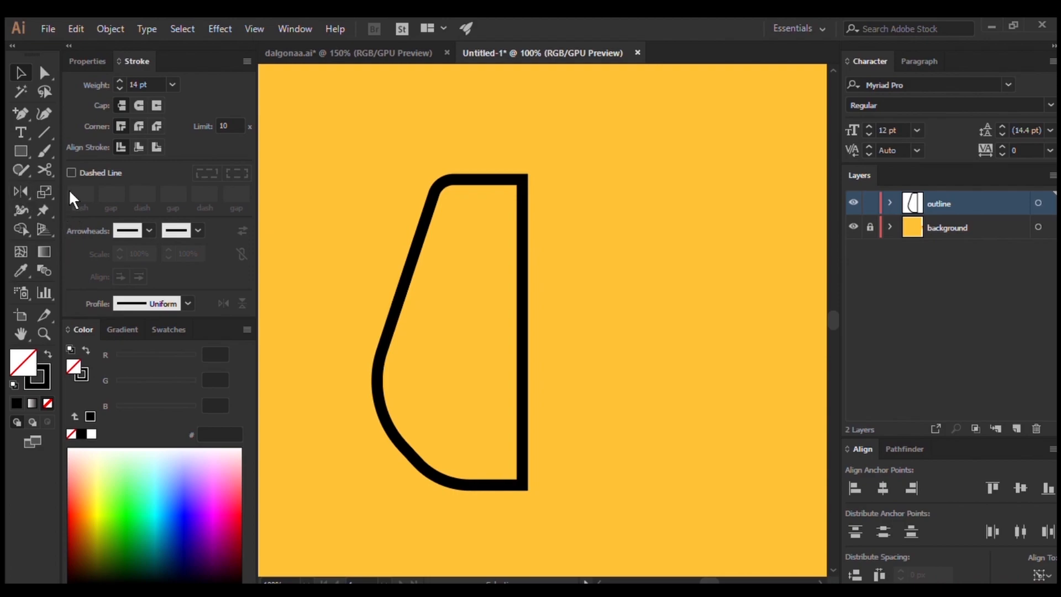
Step: Mirror a copy of the half-glass outline across its straight vertical edge with the Reflect tool, keeping the original half
{"action": "left_click", "coordinate": [21, 194]}
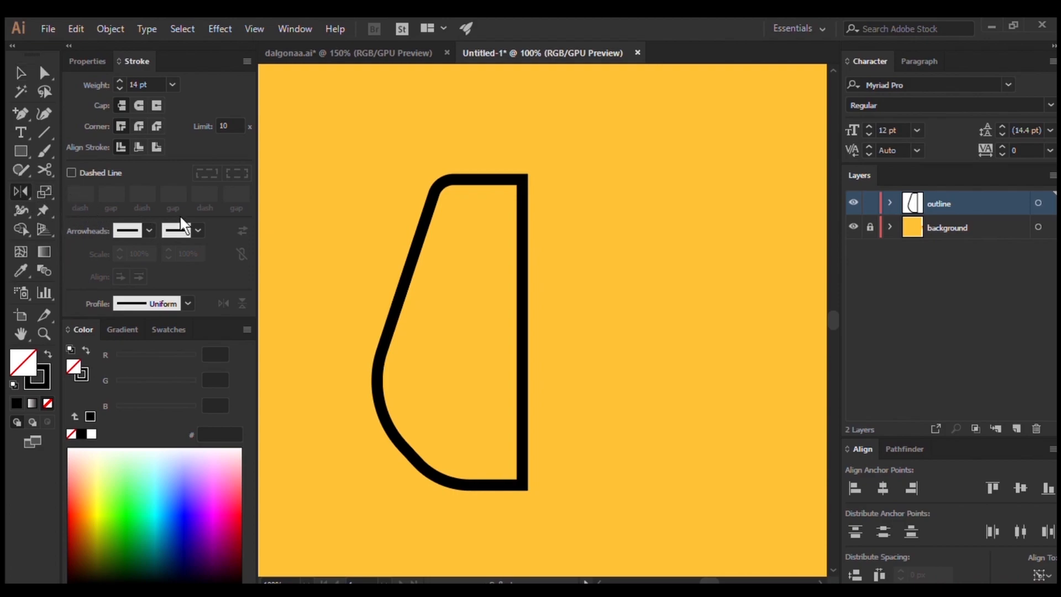
{"action": "left_click", "coordinate": [1039, 203]}
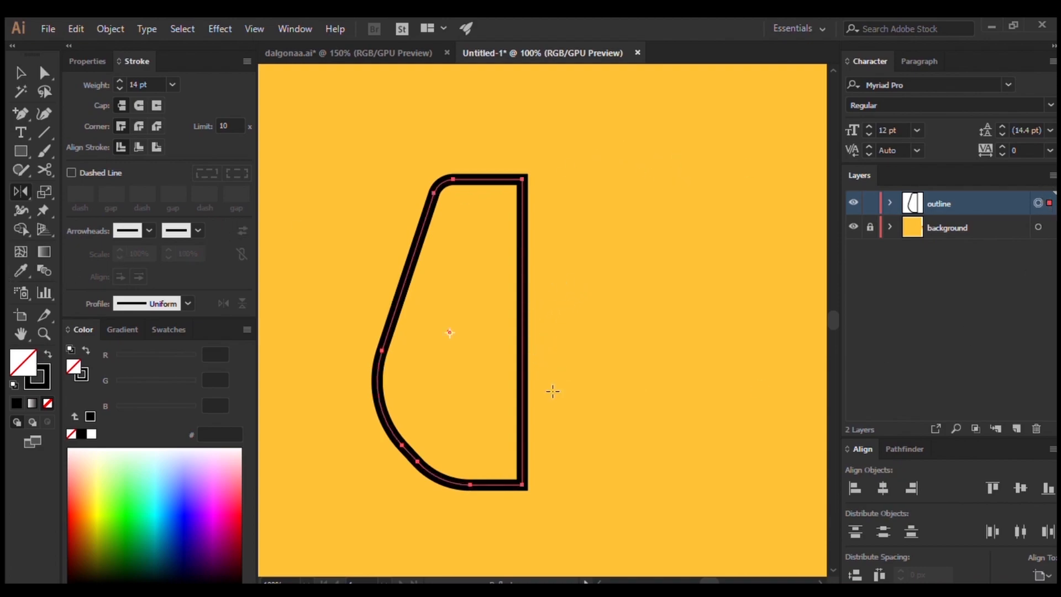
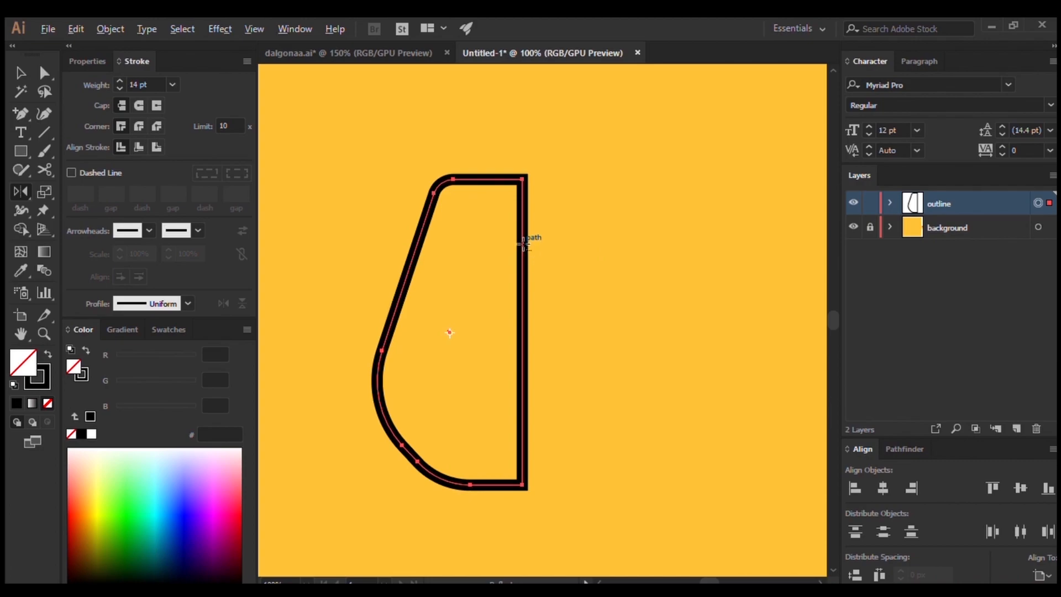
{"action": "left_click", "coordinate": [523, 243]}
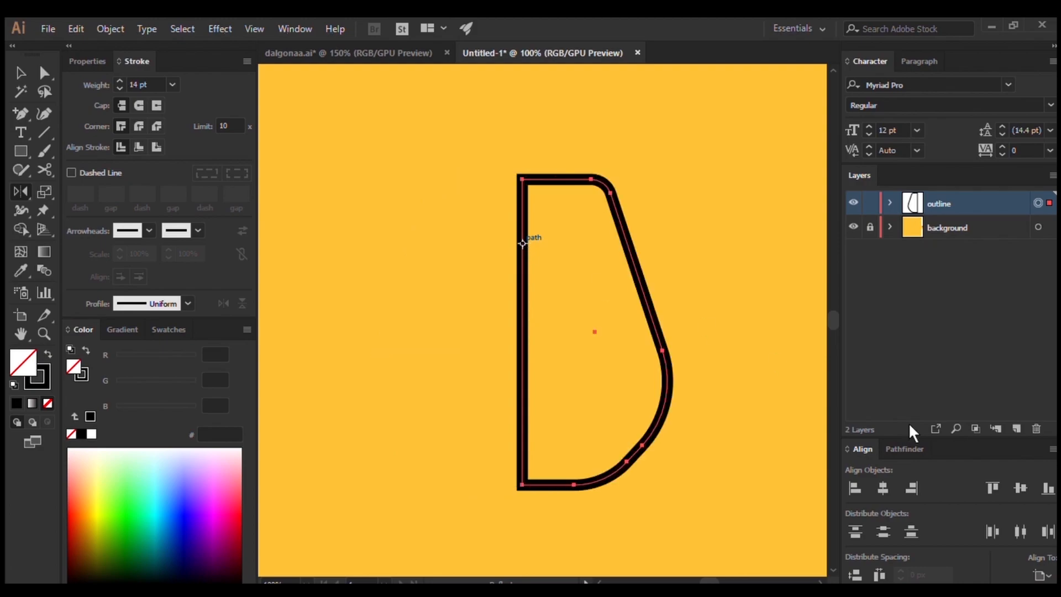
{"action": "left_click", "coordinate": [783, 221]}
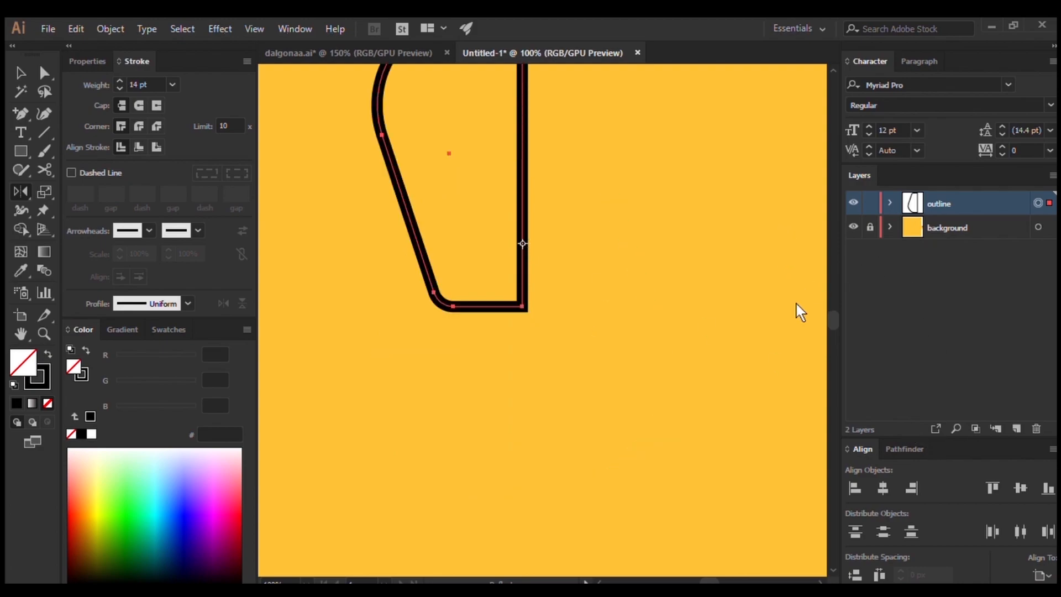
{"action": "key", "text": "ctrl+z"}
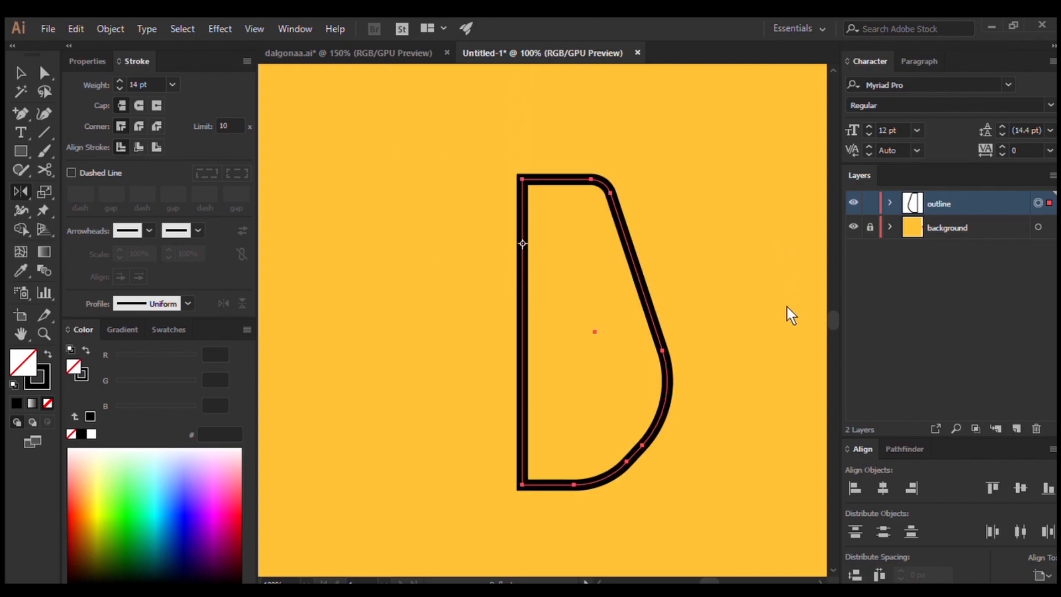
{"action": "left_click", "coordinate": [811, 402]}
{"action": "left_click", "coordinate": [20, 72]}
{"action": "left_click", "coordinate": [471, 132]}
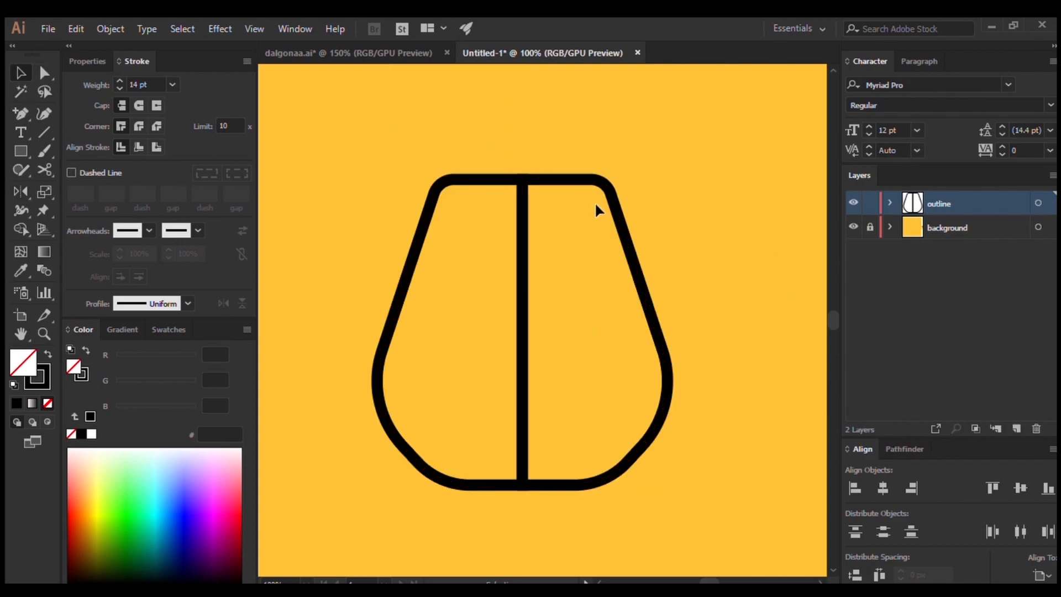
{"action": "scroll", "coordinate": [619, 221], "scroll_direction": "down", "scroll_amount": 1}
{"action": "scroll", "coordinate": [525, 250], "scroll_direction": "right", "scroll_amount": 2}
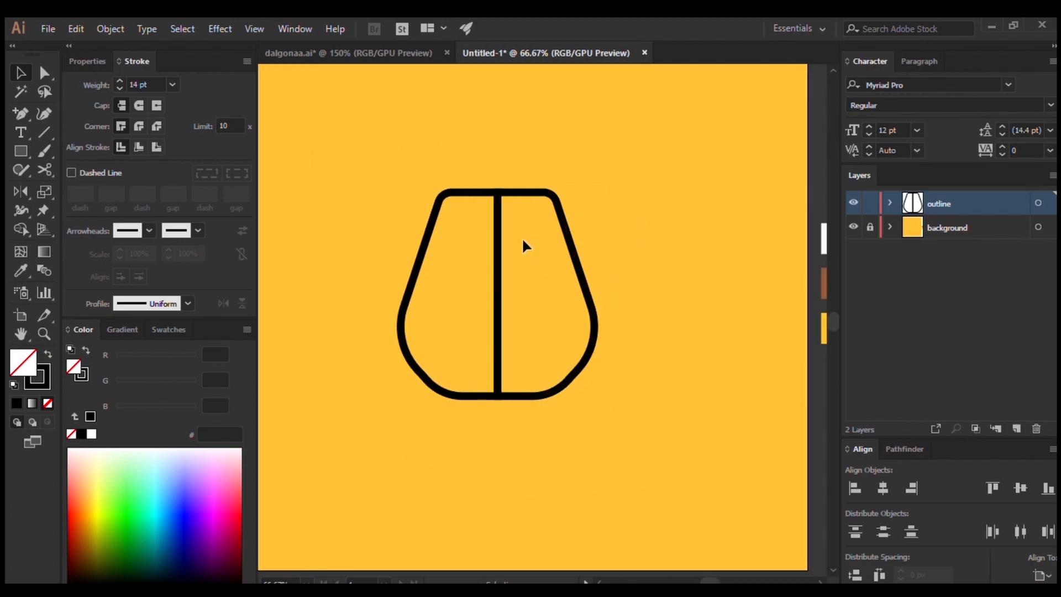
{"action": "left_click_drag", "start_coordinate": [571, 236], "coordinate": [631, 239]}
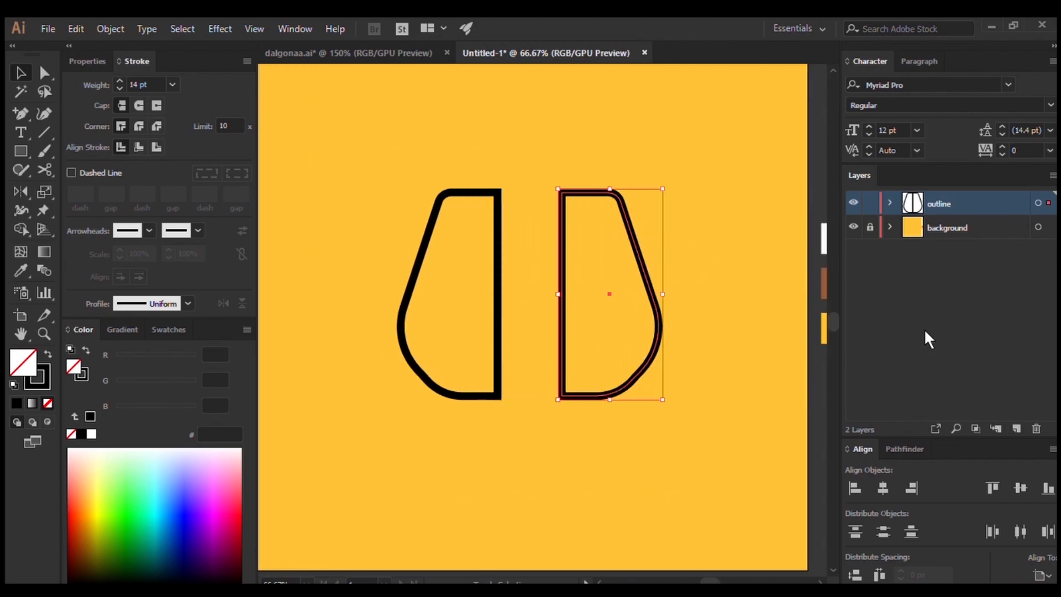
{"action": "key", "text": "ctrl+z"}
{"action": "left_click", "coordinate": [727, 279]}
{"action": "scroll", "coordinate": [561, 308], "scroll_direction": "left", "scroll_amount": 1}
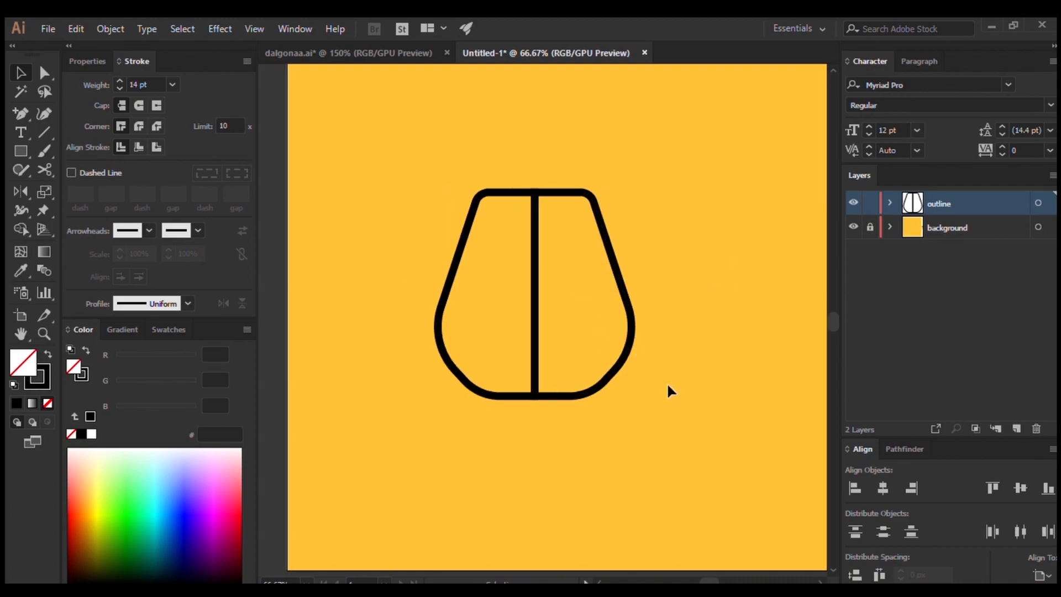
Step: Select both half-glass paths in the outline layer and unite them into a single shape
{"action": "left_click", "coordinate": [889, 202]}
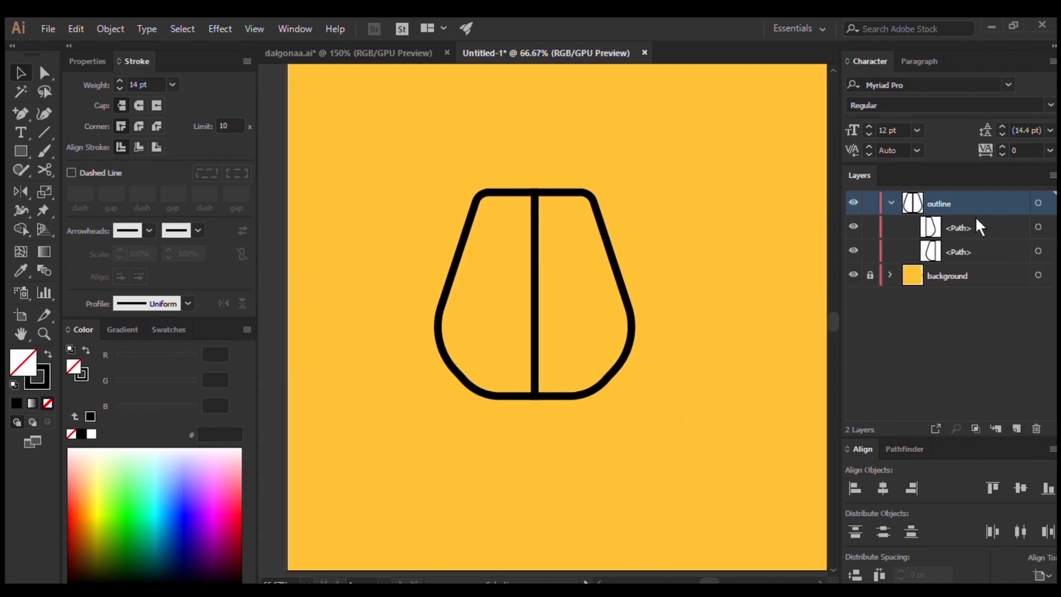
{"action": "left_click", "coordinate": [1046, 228]}
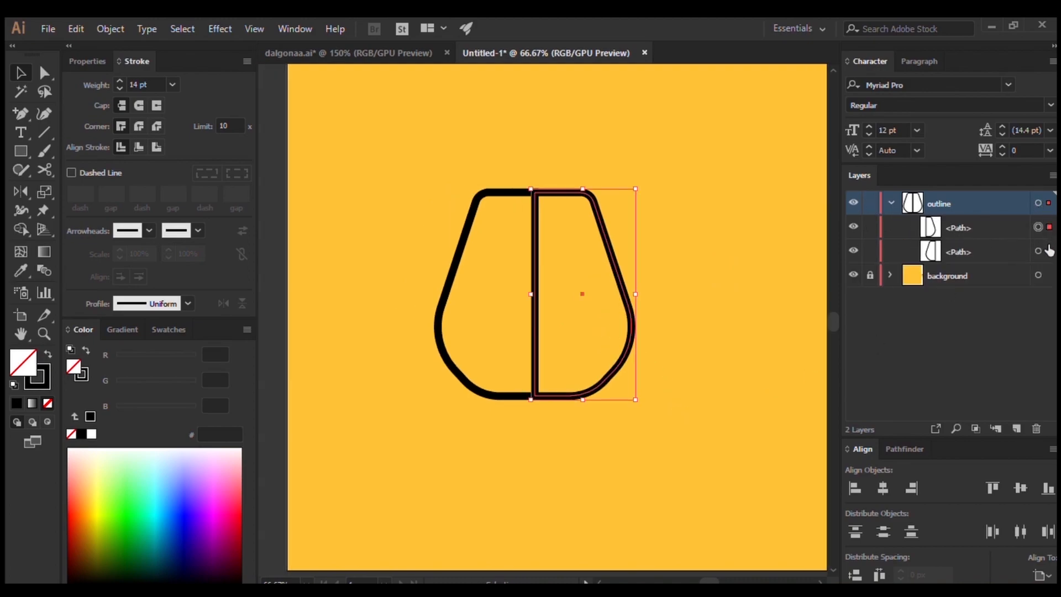
{"action": "left_click", "coordinate": [1049, 251]}
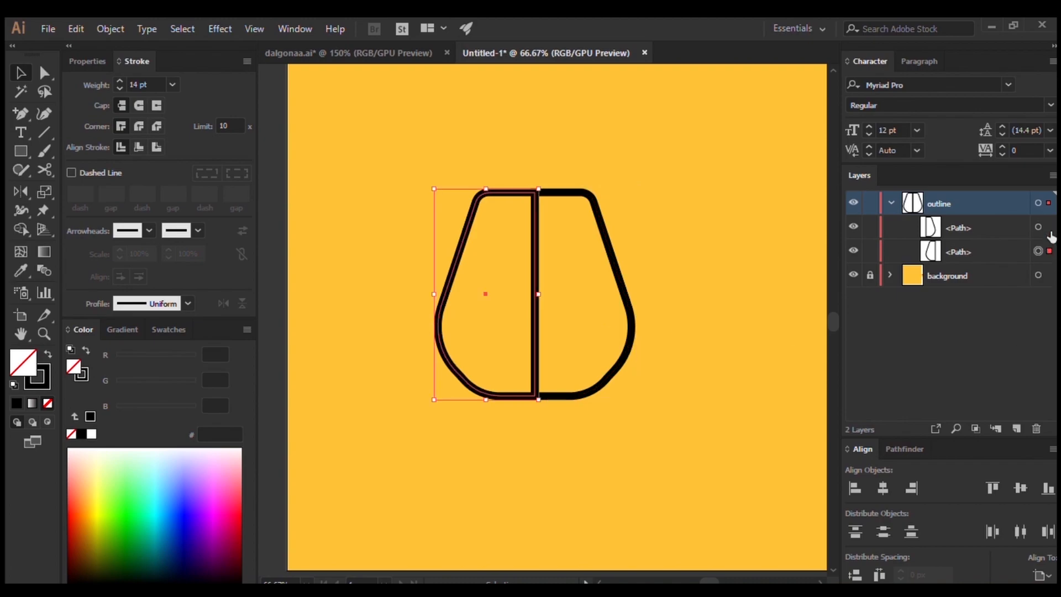
{"action": "left_click", "coordinate": [634, 326], "text": "shift"}
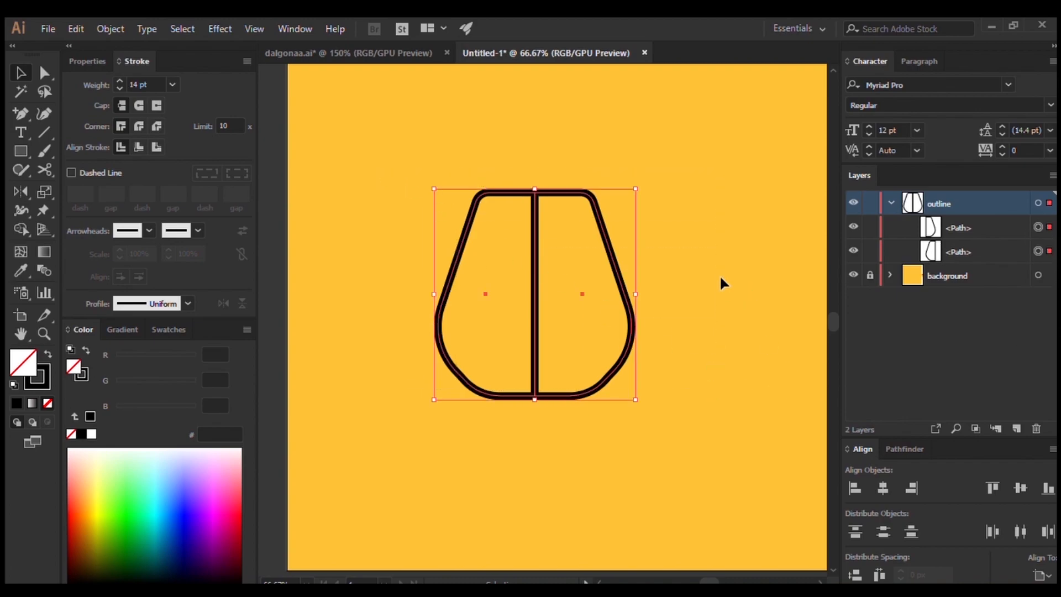
{"action": "left_click", "coordinate": [903, 449]}
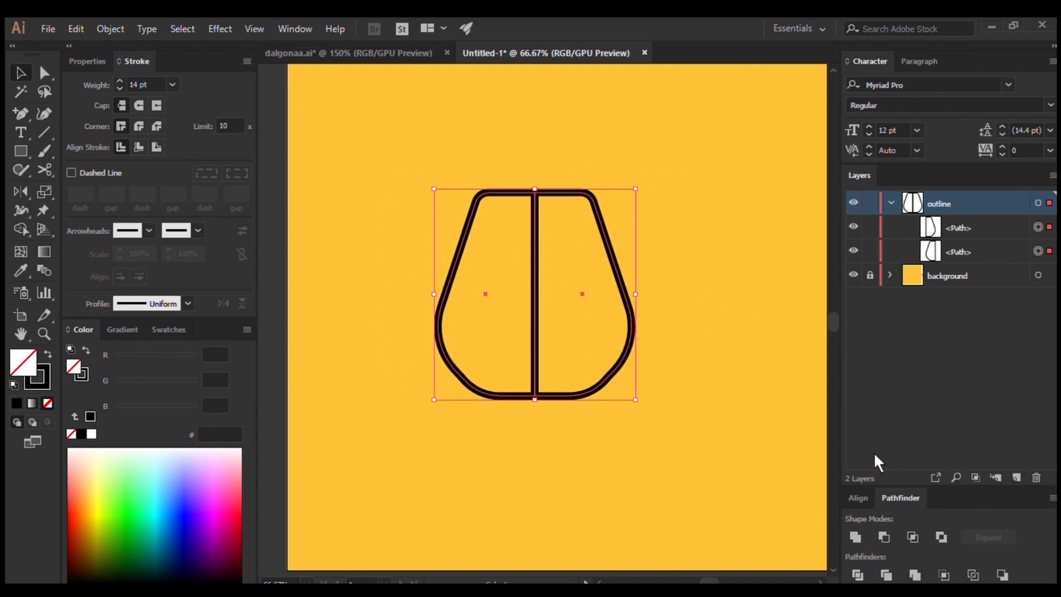
{"action": "left_click", "coordinate": [854, 539]}
{"action": "left_click", "coordinate": [707, 216]}
Step: Examine the united glass outline up close along its edges and where the two halves join
{"action": "scroll", "coordinate": [668, 374], "scroll_direction": "up", "scroll_amount": 3}
{"action": "scroll", "coordinate": [698, 446], "scroll_direction": "up", "scroll_amount": 2}
{"action": "scroll", "coordinate": [698, 437], "scroll_direction": "down", "scroll_amount": 3}
{"action": "scroll", "coordinate": [695, 428], "scroll_direction": "up", "scroll_amount": 1}
{"action": "scroll", "coordinate": [663, 405], "scroll_direction": "left", "scroll_amount": 1}
{"action": "left_click_drag", "start_coordinate": [692, 451], "coordinate": [507, 281]}
{"action": "scroll", "coordinate": [678, 397], "scroll_direction": "up", "scroll_amount": 2}
{"action": "left_click", "coordinate": [677, 369]}
Step: Center the united glass outline horizontally and vertically on the artboard, and deselect it
{"action": "scroll", "coordinate": [625, 308], "scroll_direction": "down", "scroll_amount": 4}
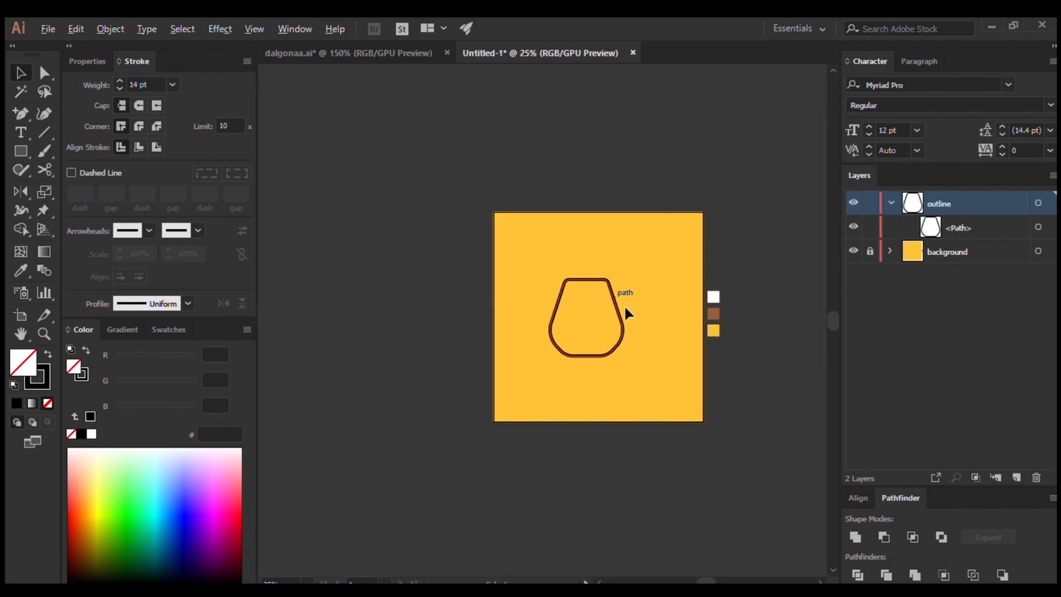
{"action": "left_click", "coordinate": [623, 337]}
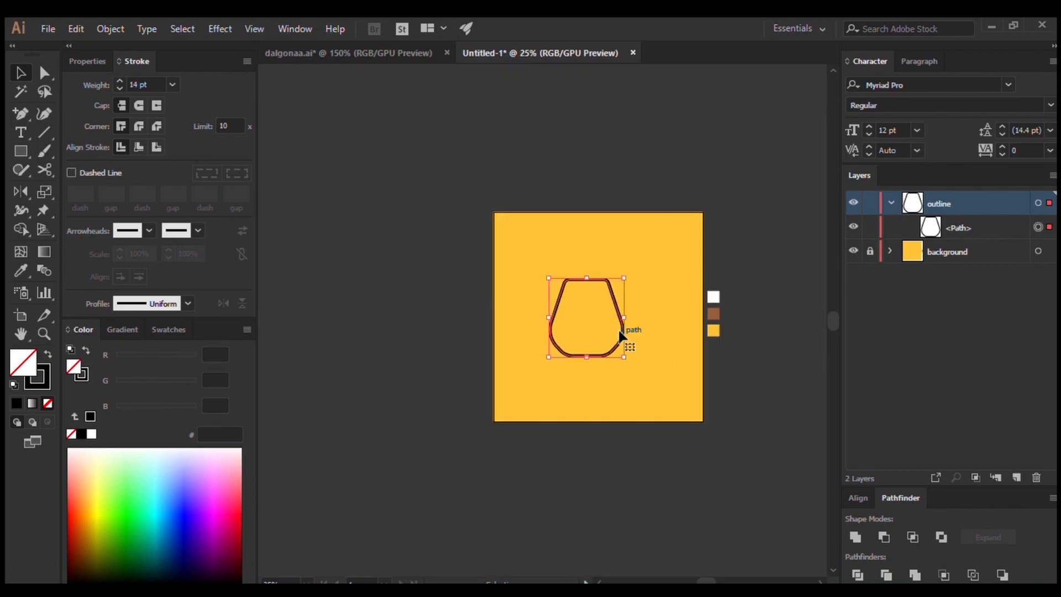
{"action": "left_click", "coordinate": [858, 498]}
{"action": "left_click", "coordinate": [883, 489]}
{"action": "left_click", "coordinate": [1021, 488]}
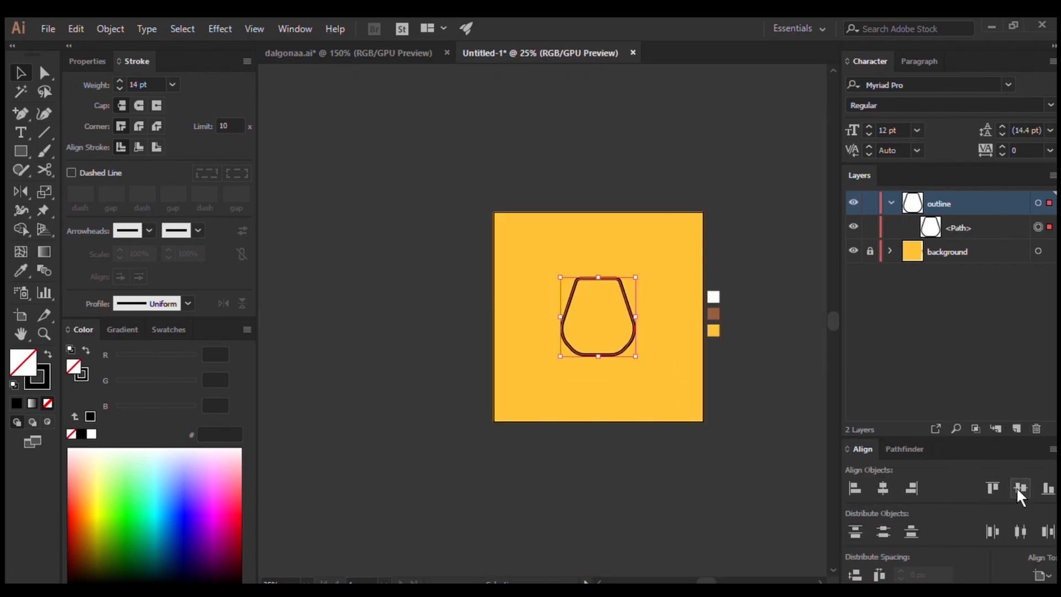
{"action": "left_click", "coordinate": [798, 307]}
{"action": "scroll", "coordinate": [754, 326], "scroll_direction": "left", "scroll_amount": 3}
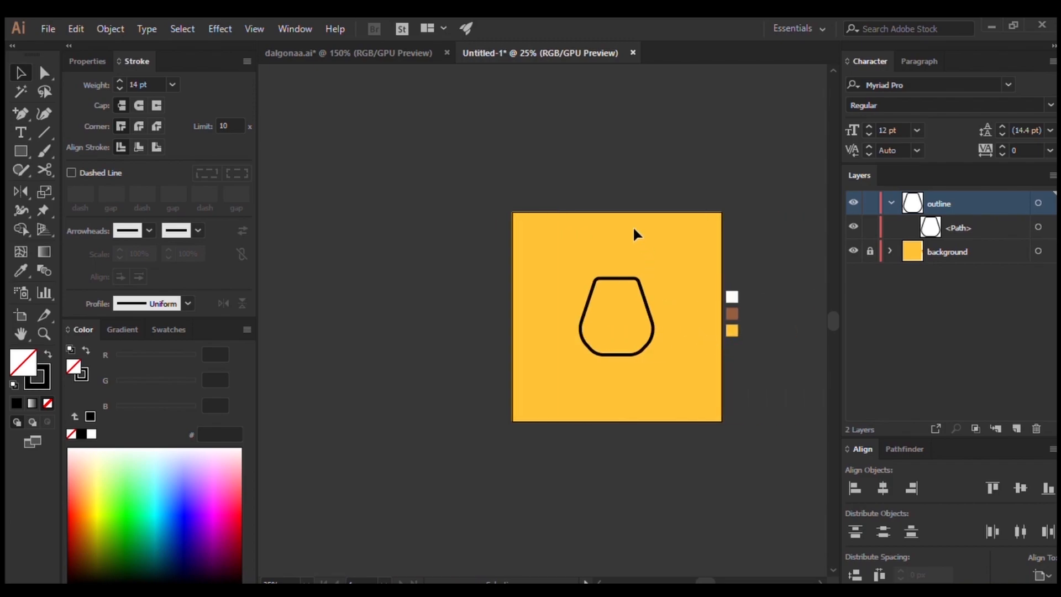
Step: Look at the whipped-cream shape on the reference glass in dalgonaa.ai and return to the untitled document
{"action": "scroll", "coordinate": [637, 237], "scroll_direction": "up", "scroll_amount": 4}
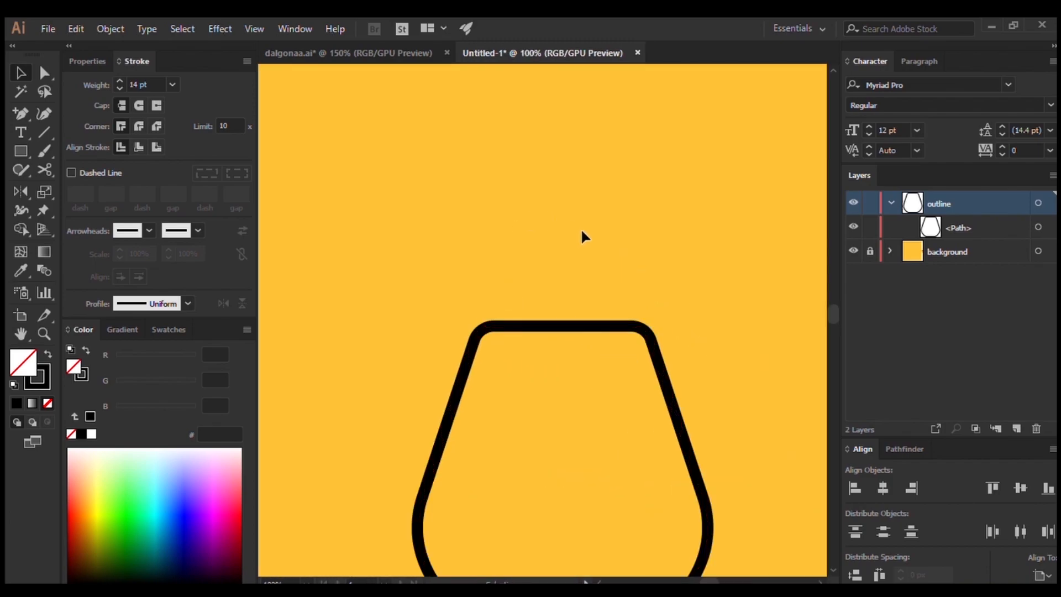
{"action": "left_click", "coordinate": [350, 53]}
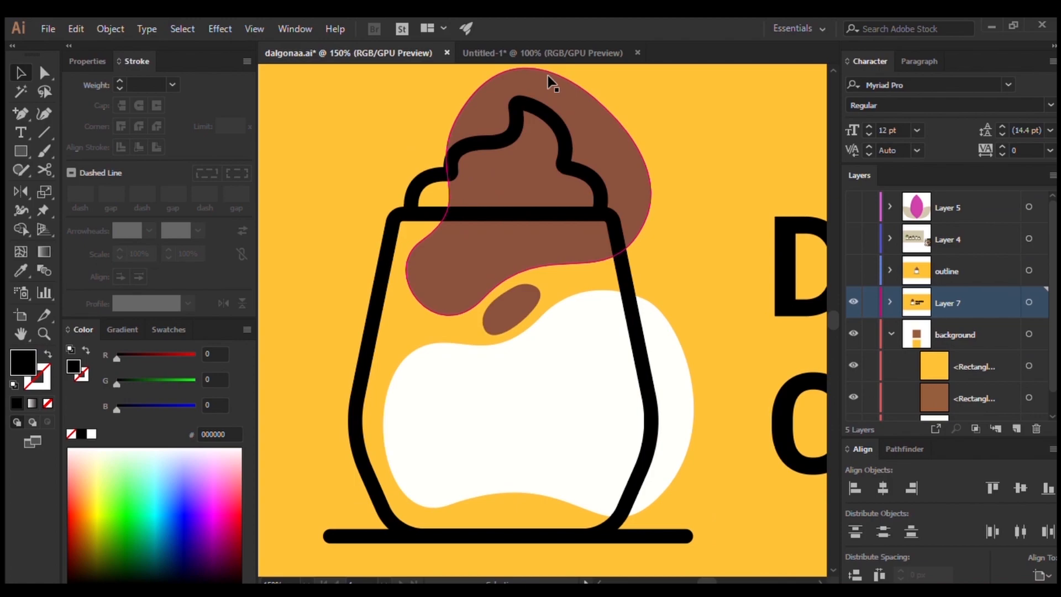
{"action": "left_click", "coordinate": [530, 55]}
{"action": "scroll", "coordinate": [602, 208], "scroll_direction": "up", "scroll_amount": 2}
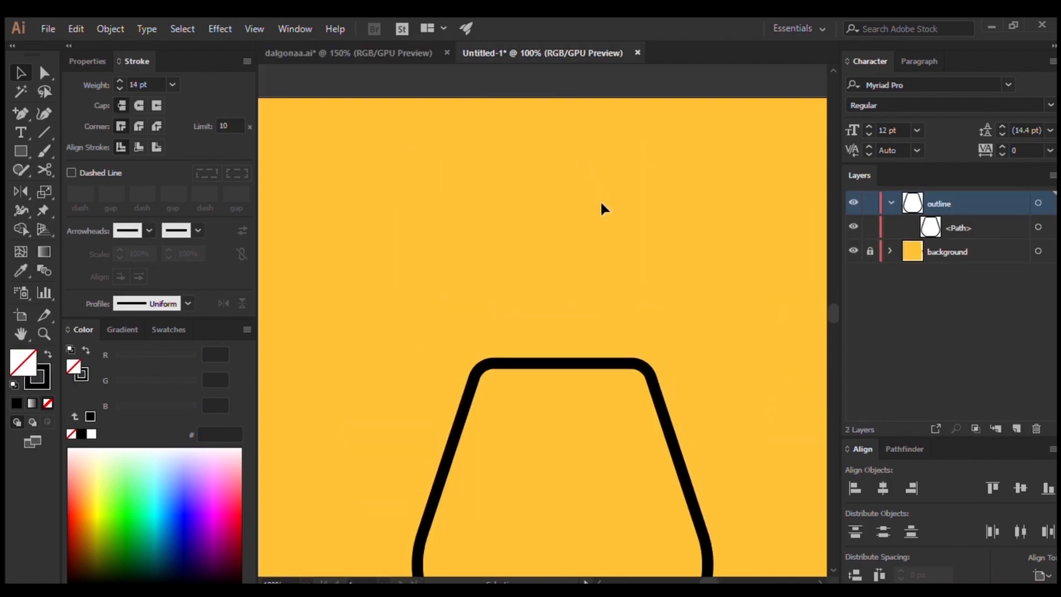
Step: Start a whipped-cream outline with the Pen tool at the glass rim's left end, curving two lobes upward along its left side
{"action": "left_click", "coordinate": [21, 114]}
{"action": "scroll", "coordinate": [447, 284], "scroll_direction": "down", "scroll_amount": 2}
{"action": "scroll", "coordinate": [452, 290], "scroll_direction": "up", "scroll_amount": 1}
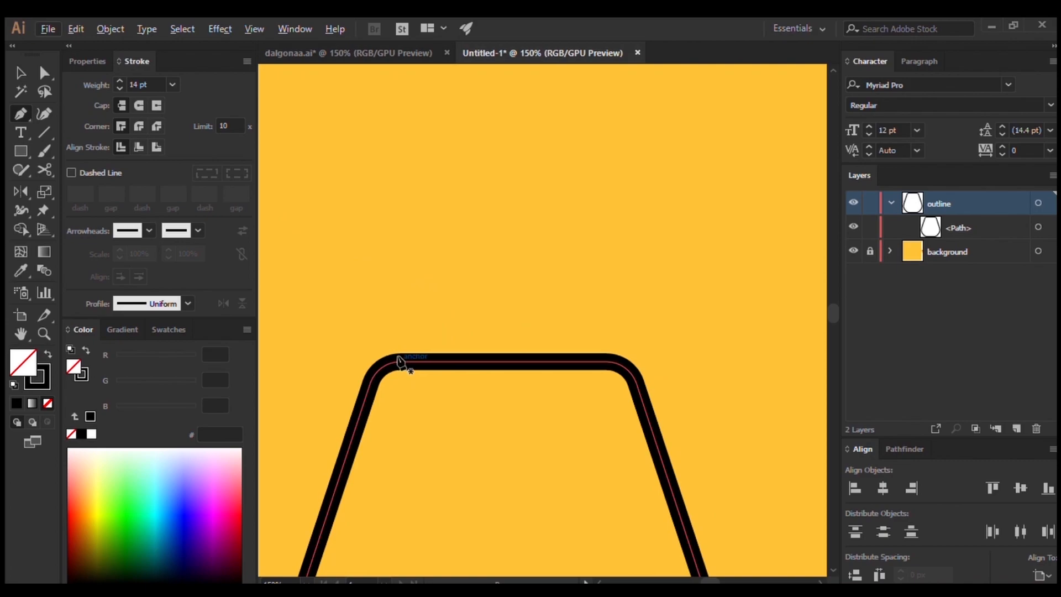
{"action": "left_click", "coordinate": [399, 360]}
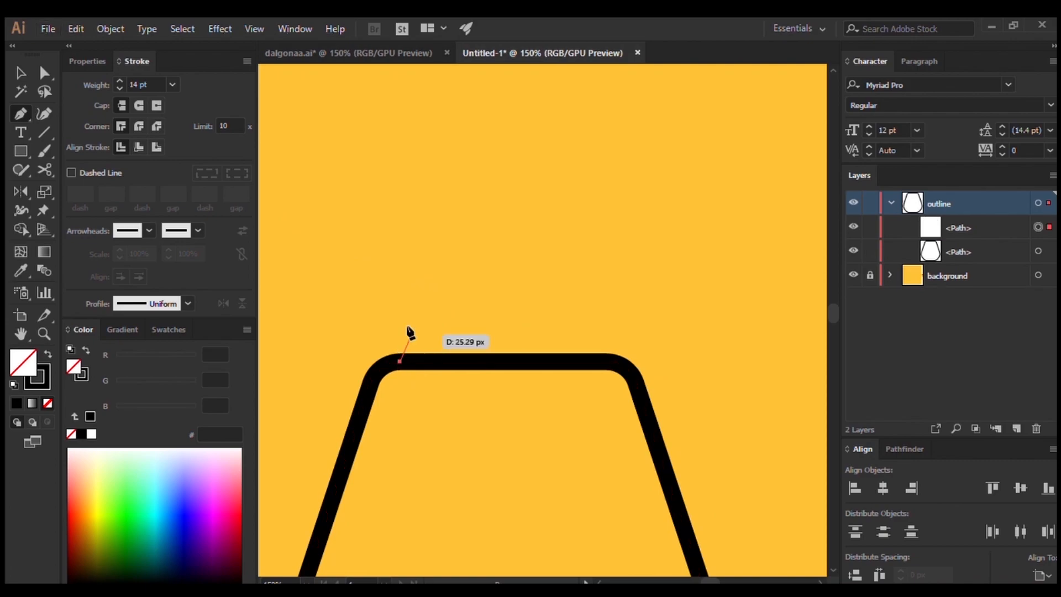
{"action": "left_click", "coordinate": [418, 291]}
{"action": "left_click_drag", "start_coordinate": [423, 293], "coordinate": [476, 282]}
{"action": "left_click", "coordinate": [422, 291]}
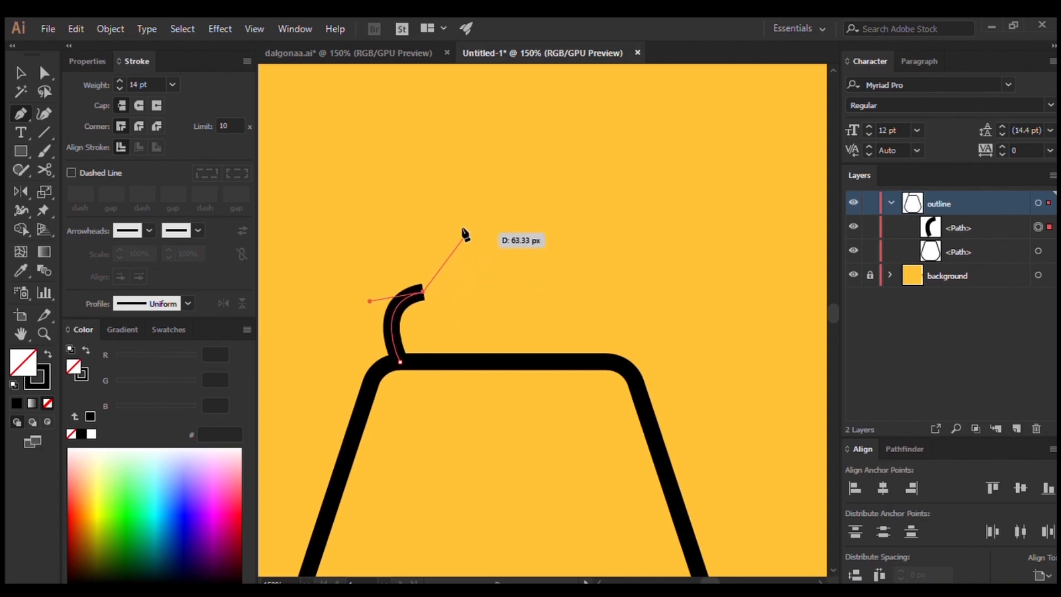
{"action": "mouse_move", "coordinate": [470, 231]}
{"action": "left_mouse_down"}
{"action": "mouse_move", "coordinate": [502, 242]}
{"action": "mouse_move", "coordinate": [540, 230]}
{"action": "left_mouse_up"}
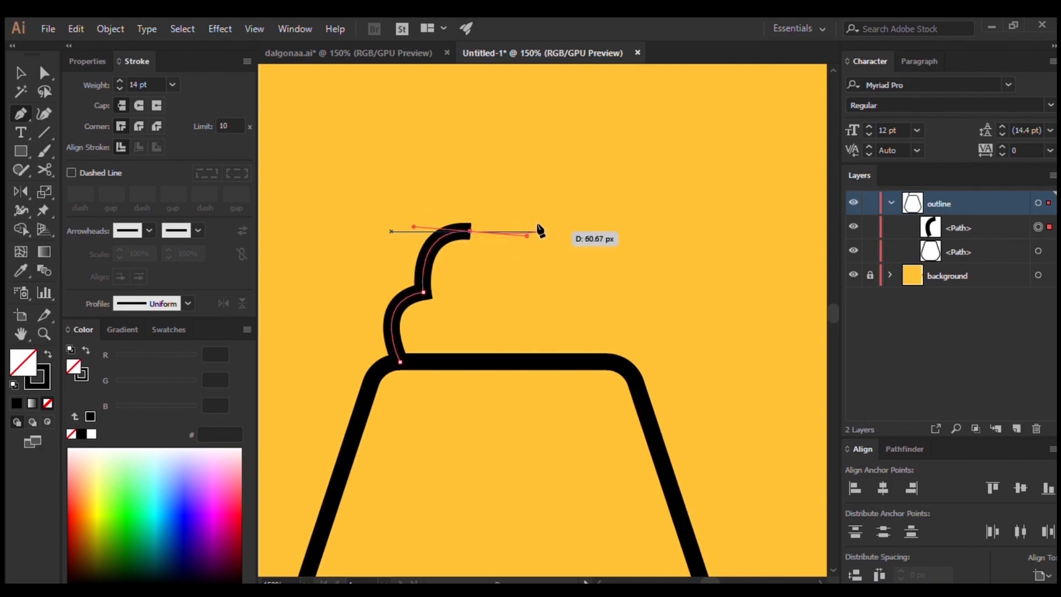
Step: Continue the cream outline to a pointed peak and down two right-hand lobes to the rim, close the path, and deselect it
{"action": "mouse_move", "coordinate": [527, 181]}
{"action": "left_mouse_down"}
{"action": "mouse_move", "coordinate": [511, 164]}
{"action": "mouse_move", "coordinate": [574, 233]}
{"action": "mouse_move", "coordinate": [570, 255]}
{"action": "left_mouse_up"}
{"action": "left_click_drag", "start_coordinate": [571, 254], "coordinate": [555, 318]}
{"action": "mouse_move", "coordinate": [571, 254]}
{"action": "left_mouse_down"}
{"action": "mouse_move", "coordinate": [608, 362]}
{"action": "mouse_move", "coordinate": [580, 397]}
{"action": "mouse_move", "coordinate": [567, 445]}
{"action": "left_mouse_up"}
{"action": "left_click", "coordinate": [610, 361]}
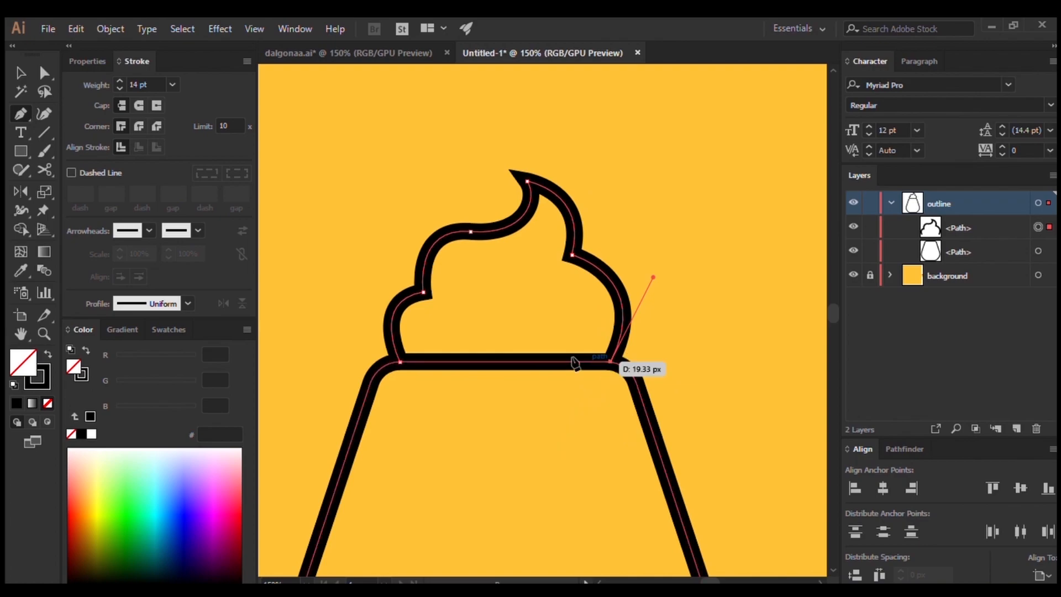
{"action": "left_click", "coordinate": [400, 362]}
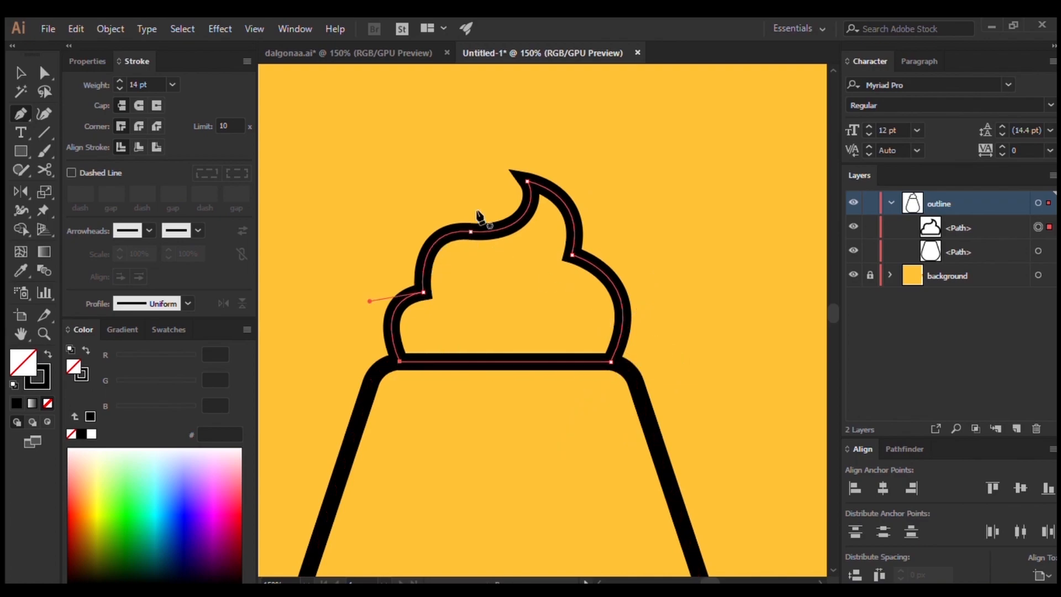
{"action": "left_click", "coordinate": [21, 73]}
{"action": "left_click", "coordinate": [426, 123]}
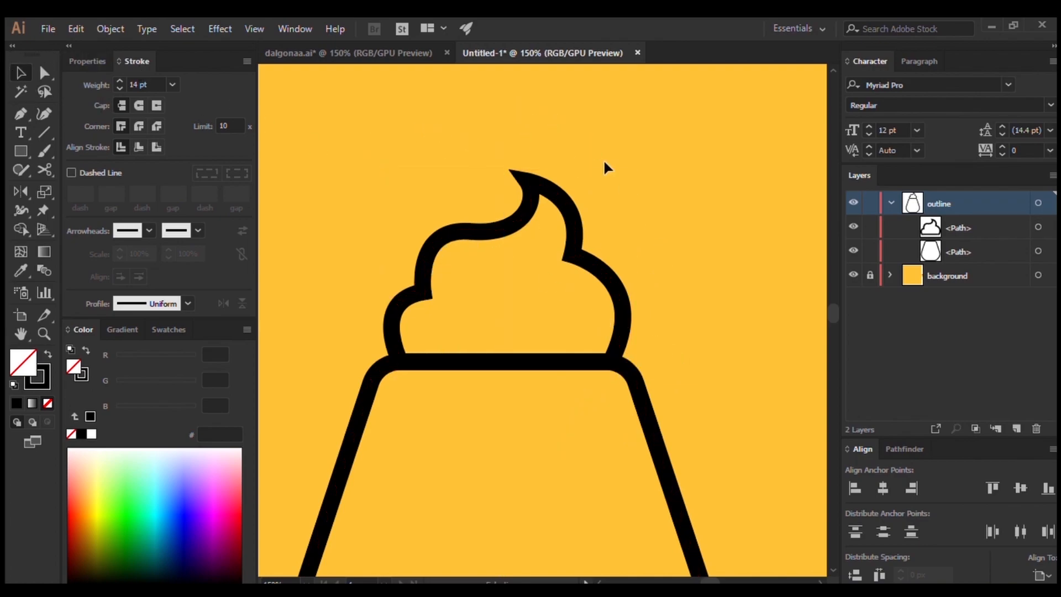
Step: Reshape the cream's left side by shifting its notch anchor, the anchor above and a curve handle, and round the pointed peak
{"action": "scroll", "coordinate": [608, 169], "scroll_direction": "up", "scroll_amount": 2}
{"action": "scroll", "coordinate": [612, 176], "scroll_direction": "left", "scroll_amount": 2}
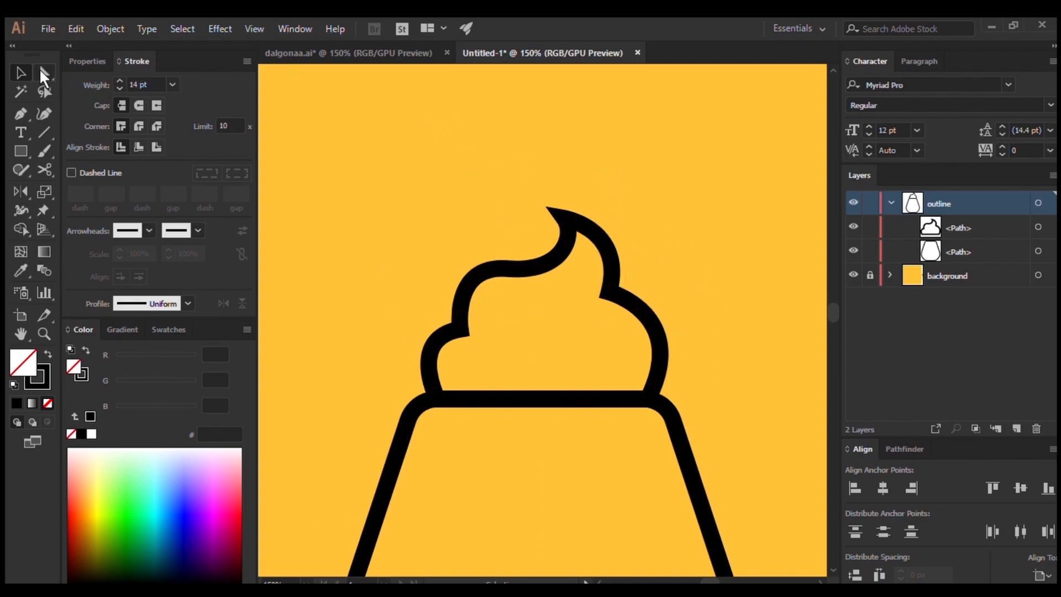
{"action": "scroll", "coordinate": [555, 310], "scroll_direction": "up", "scroll_amount": 1}
{"action": "left_click_drag", "start_coordinate": [433, 334], "coordinate": [456, 341]}
{"action": "left_click_drag", "start_coordinate": [495, 254], "coordinate": [502, 265]}
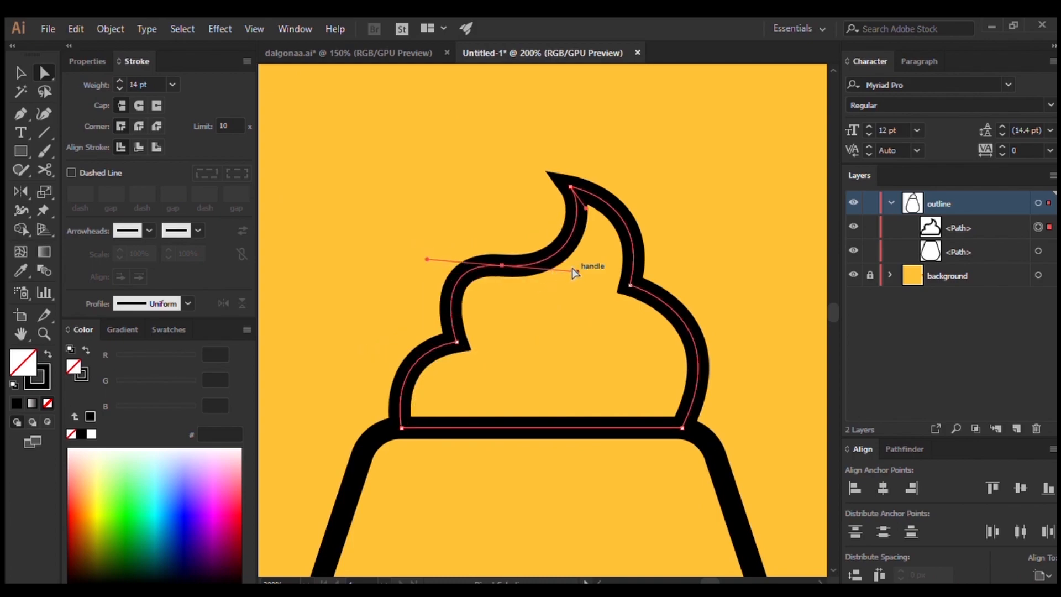
{"action": "left_click_drag", "start_coordinate": [576, 272], "coordinate": [578, 262]}
{"action": "left_click_drag", "start_coordinate": [569, 185], "coordinate": [599, 218]}
Step: Lower the anchor at the cream's right notch by about 21 px, adjust its curve handles, and round that corner
{"action": "left_click", "coordinate": [628, 287]}
{"action": "left_click_drag", "start_coordinate": [628, 288], "coordinate": [627, 315]}
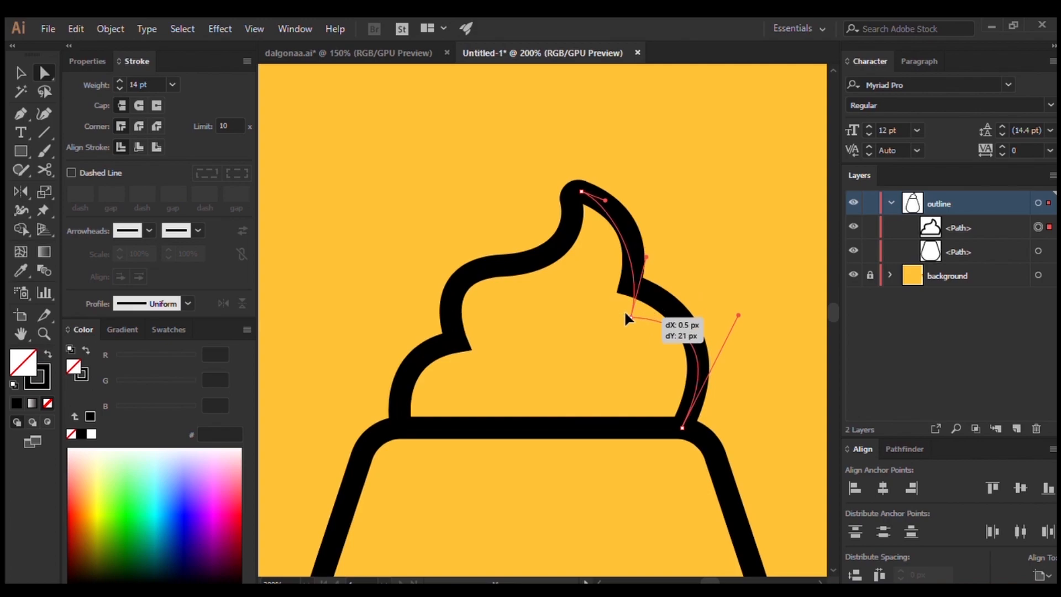
{"action": "left_click_drag", "start_coordinate": [668, 238], "coordinate": [669, 240]}
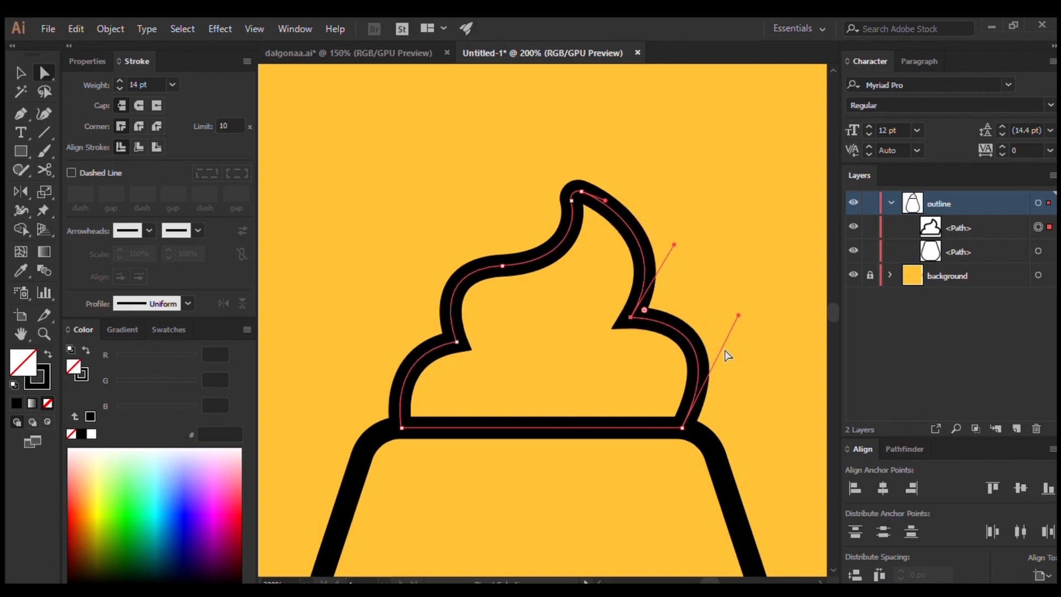
{"action": "left_click_drag", "start_coordinate": [641, 300], "coordinate": [641, 307]}
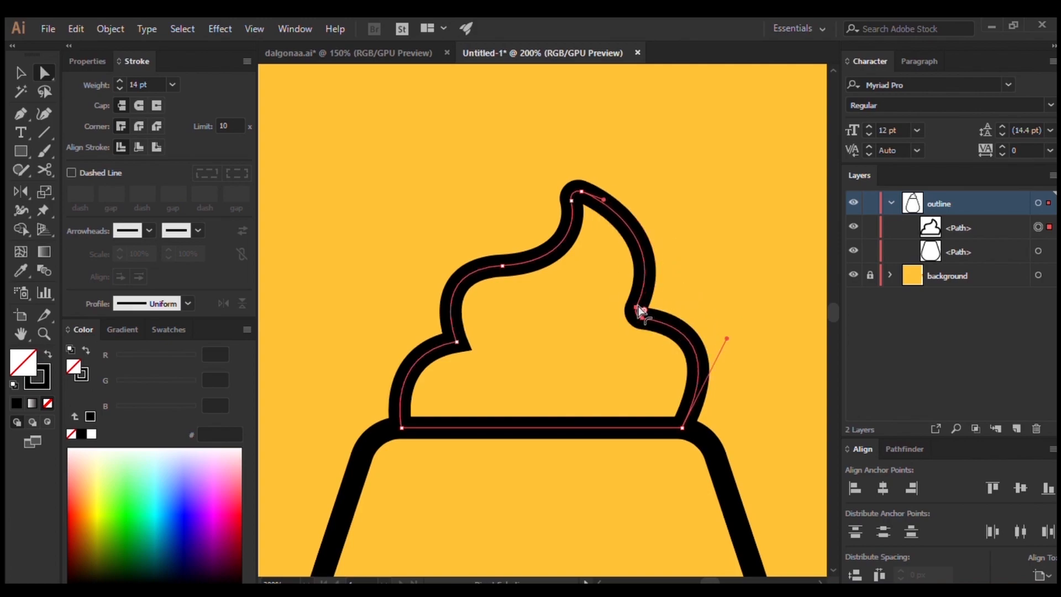
Step: Shift the anchor at the cream's left notch slightly right, adjust its curve handle, and round that corner
{"action": "left_click", "coordinate": [456, 342]}
{"action": "left_click_drag", "start_coordinate": [456, 341], "coordinate": [463, 343]}
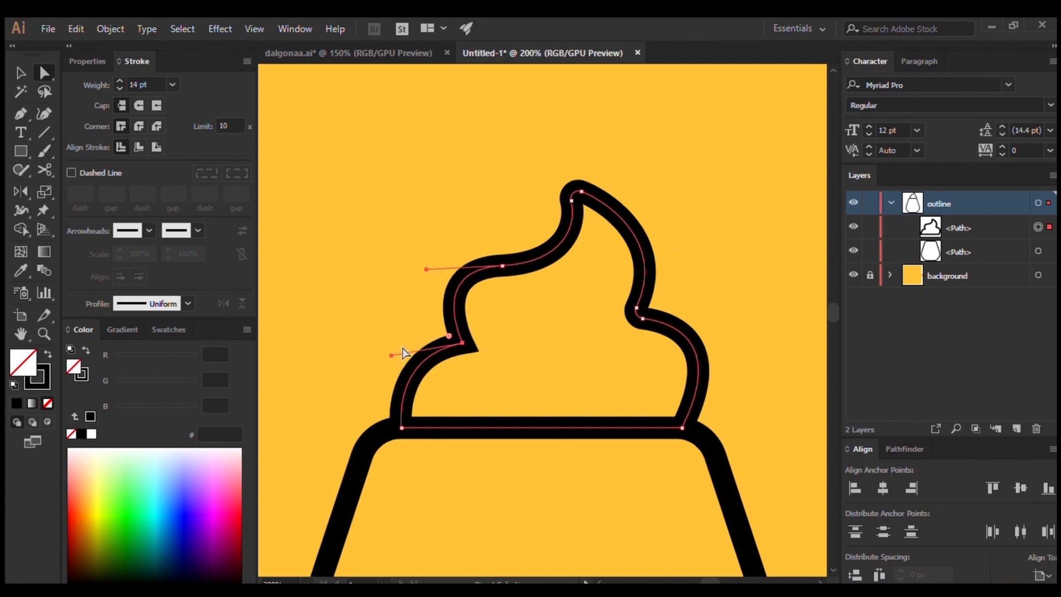
{"action": "left_click_drag", "start_coordinate": [391, 355], "coordinate": [378, 347]}
{"action": "left_click_drag", "start_coordinate": [450, 335], "coordinate": [454, 343]}
Step: Adjust the curve handle of the cream's right base anchor to reshape the lower right lobe, and deselect the path
{"action": "left_click", "coordinate": [681, 425]}
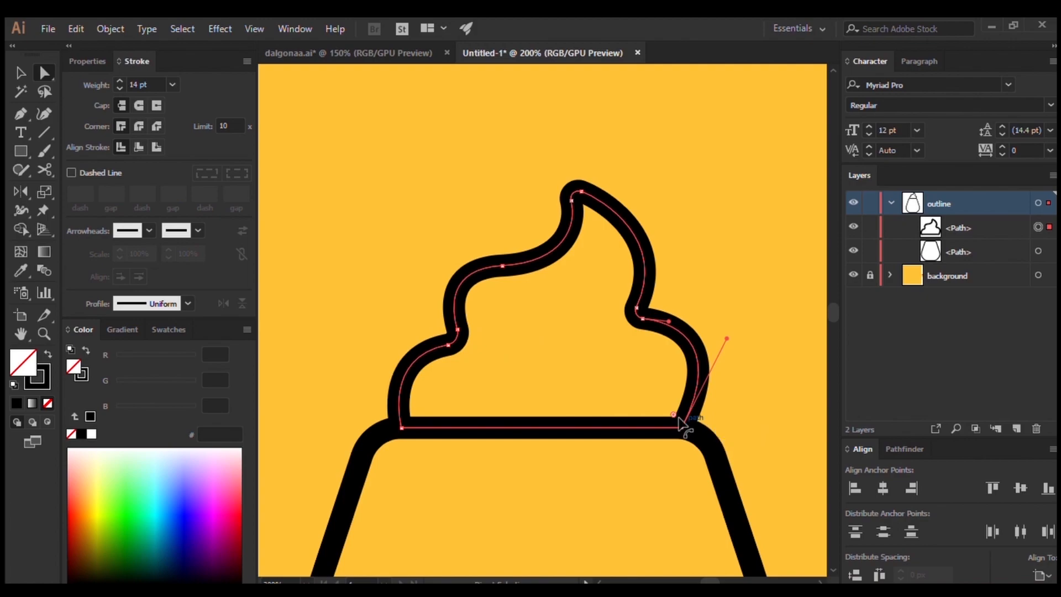
{"action": "mouse_move", "coordinate": [724, 339]}
{"action": "left_mouse_down"}
{"action": "mouse_move", "coordinate": [693, 347]}
{"action": "mouse_move", "coordinate": [717, 358]}
{"action": "left_mouse_up"}
{"action": "left_click", "coordinate": [717, 351]}
{"action": "left_click", "coordinate": [684, 367]}
{"action": "left_click", "coordinate": [686, 250]}
{"action": "scroll", "coordinate": [687, 248], "scroll_direction": "down", "scroll_amount": 2}
{"action": "scroll", "coordinate": [692, 298], "scroll_direction": "down", "scroll_amount": 1}
{"action": "scroll", "coordinate": [694, 301], "scroll_direction": "down", "scroll_amount": 3}
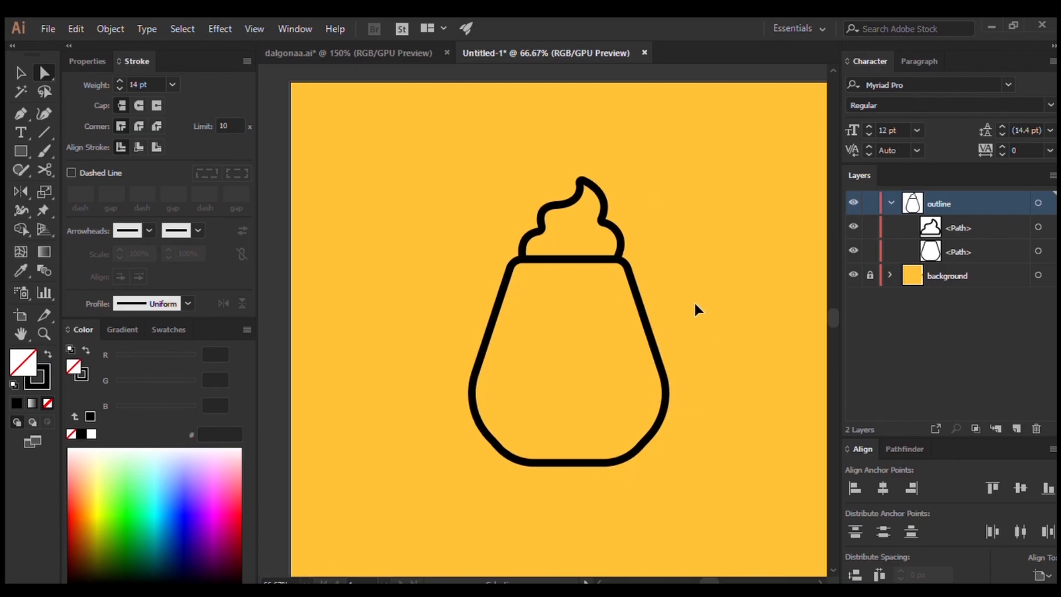
{"action": "scroll", "coordinate": [538, 224], "scroll_direction": "up", "scroll_amount": 2}
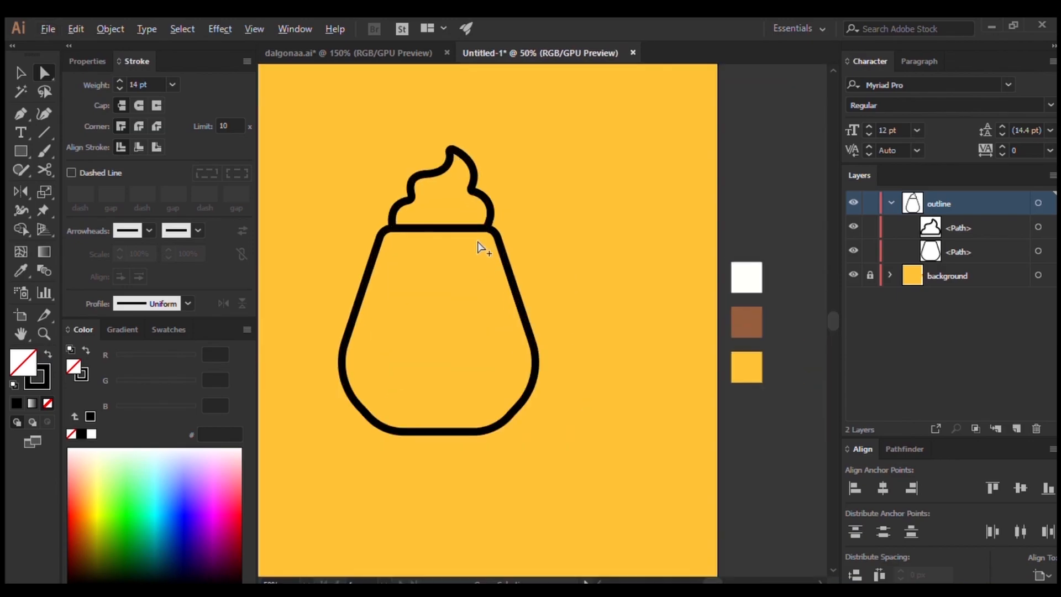
Step: Switch to dalgonaa.ai, examine the brown and white fill shapes behind the finished glass outline, and return to the untitled document
{"action": "left_click", "coordinate": [399, 48]}
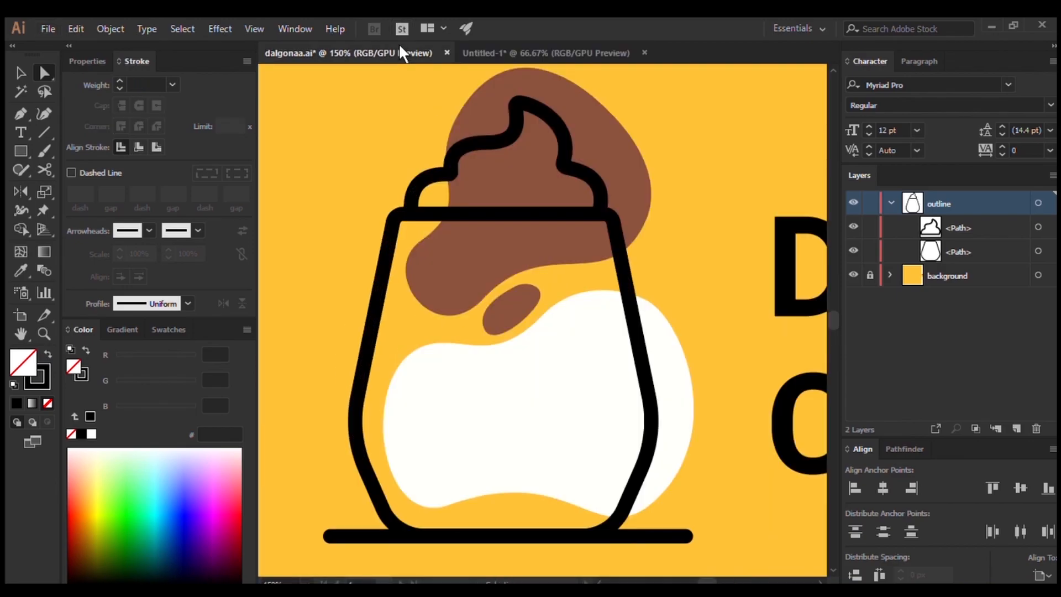
{"action": "scroll", "coordinate": [543, 247], "scroll_direction": "down", "scroll_amount": 2}
{"action": "scroll", "coordinate": [560, 237], "scroll_direction": "right", "scroll_amount": 2}
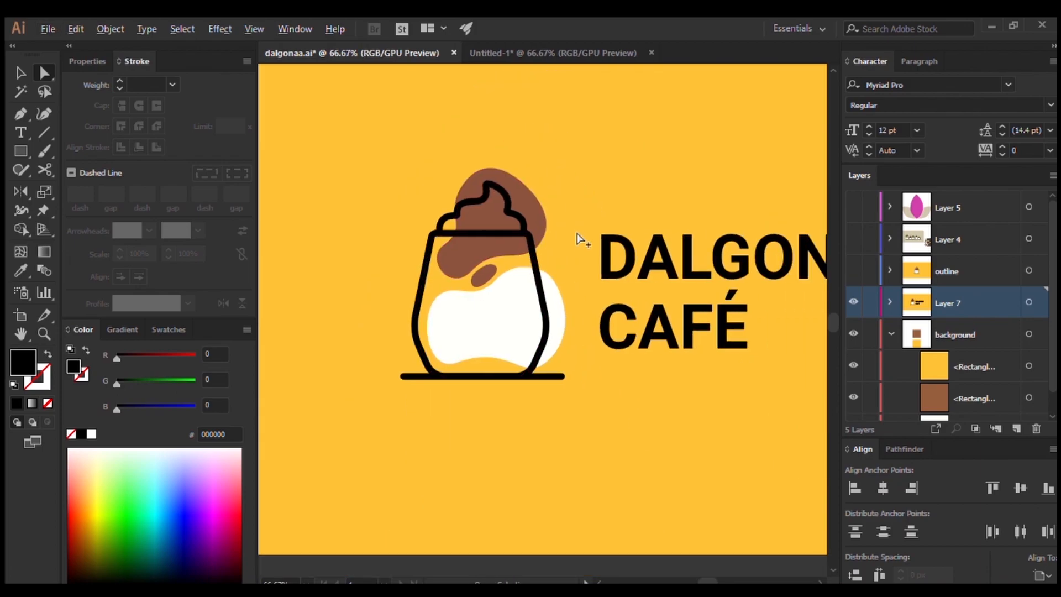
{"action": "scroll", "coordinate": [572, 224], "scroll_direction": "up", "scroll_amount": 2}
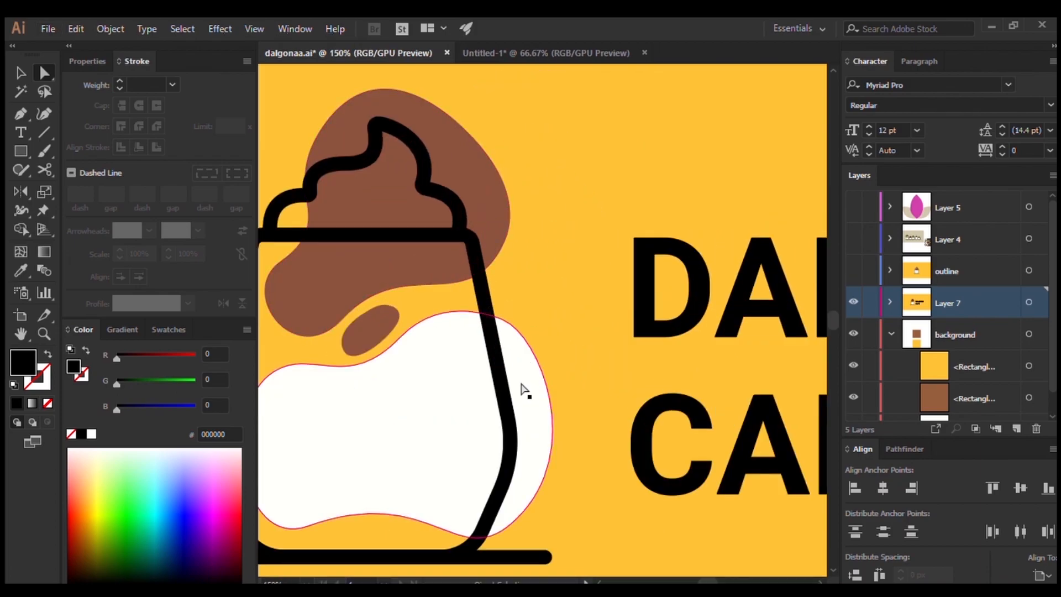
{"action": "left_click", "coordinate": [533, 52]}
{"action": "scroll", "coordinate": [529, 200], "scroll_direction": "right", "scroll_amount": 1}
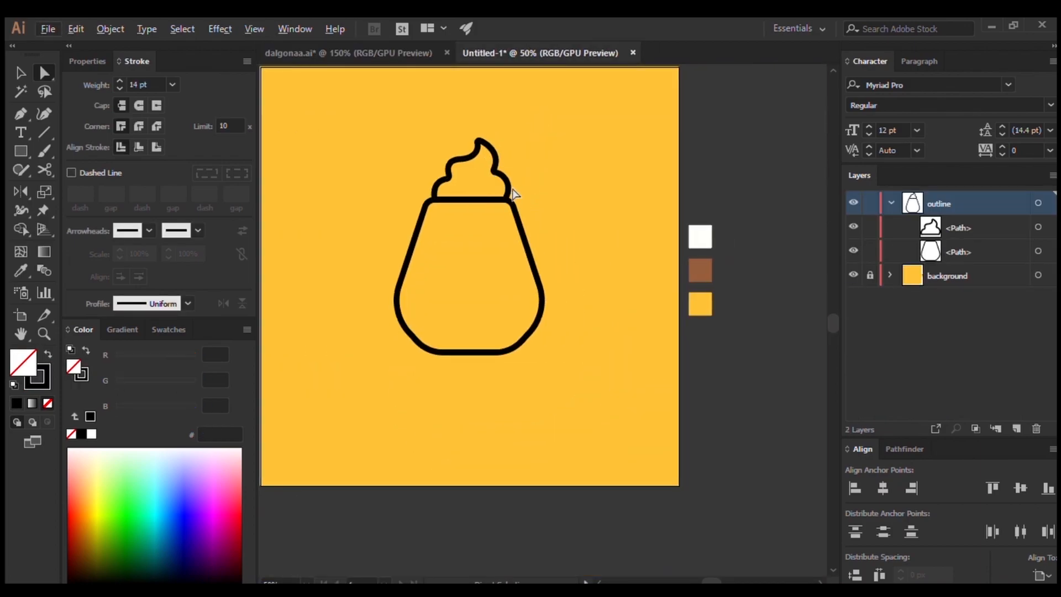
{"action": "scroll", "coordinate": [514, 193], "scroll_direction": "left", "scroll_amount": 1}
{"action": "scroll", "coordinate": [516, 197], "scroll_direction": "up", "scroll_amount": 2}
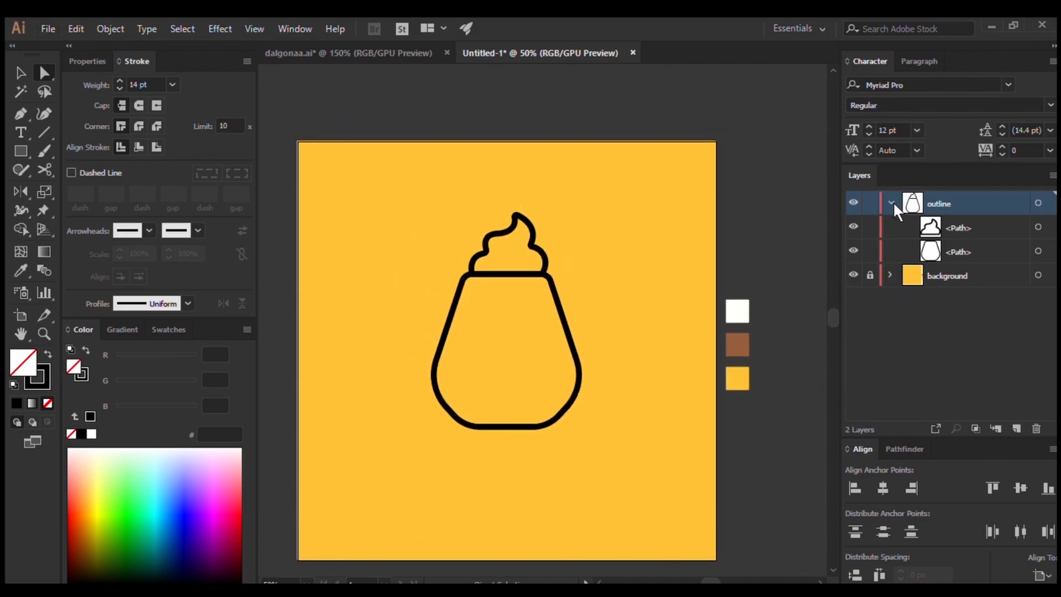
Step: Create a new layer named fill and place it between the outline and background layers
{"action": "left_click", "coordinate": [892, 202]}
{"action": "left_click", "coordinate": [1015, 429]}
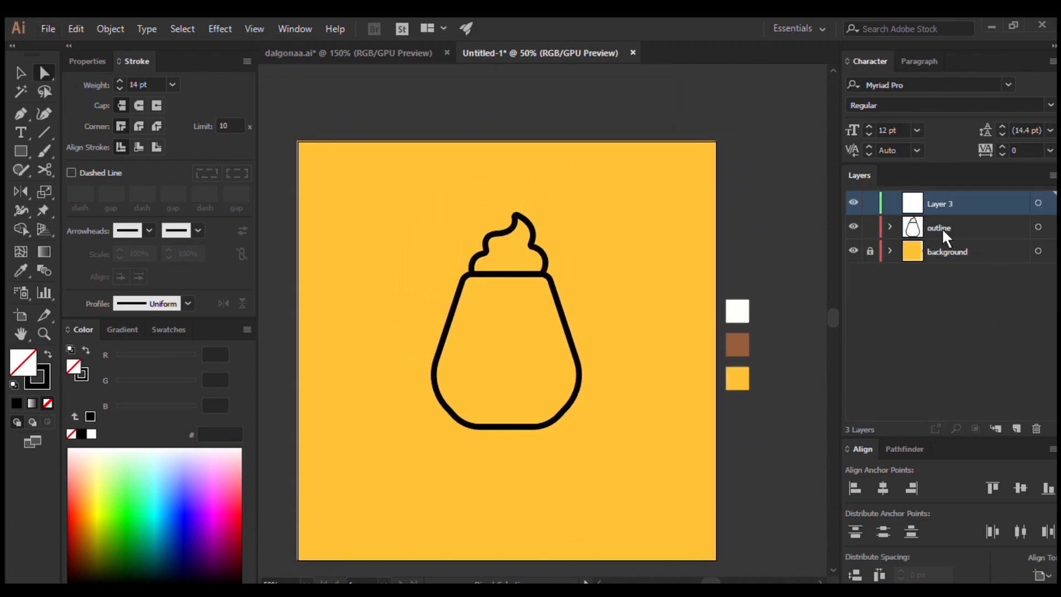
{"action": "double_click", "coordinate": [934, 202]}
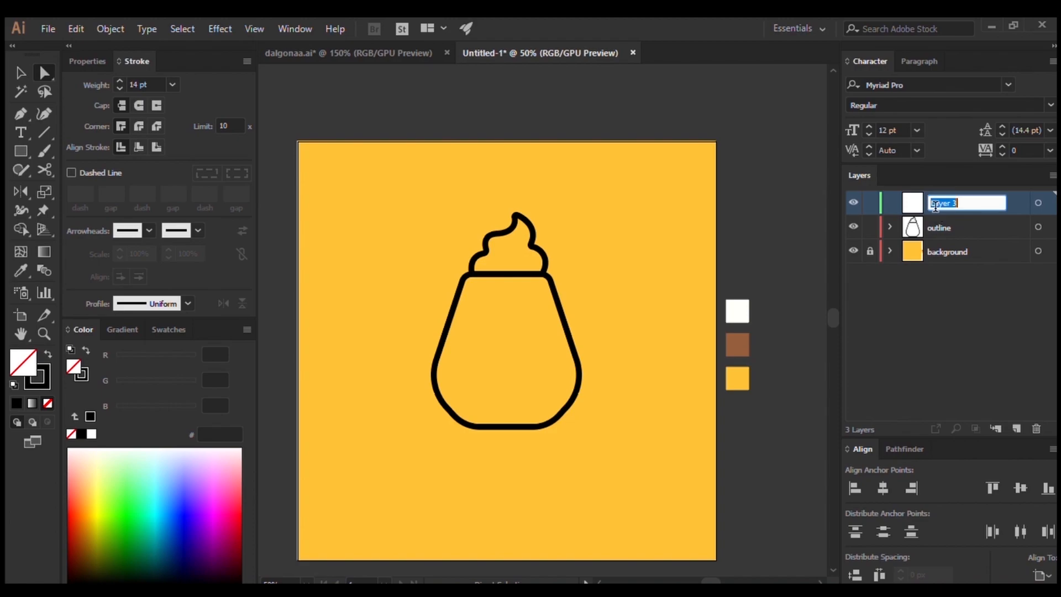
{"action": "type", "text": "fill"}
{"action": "key", "text": "Return"}
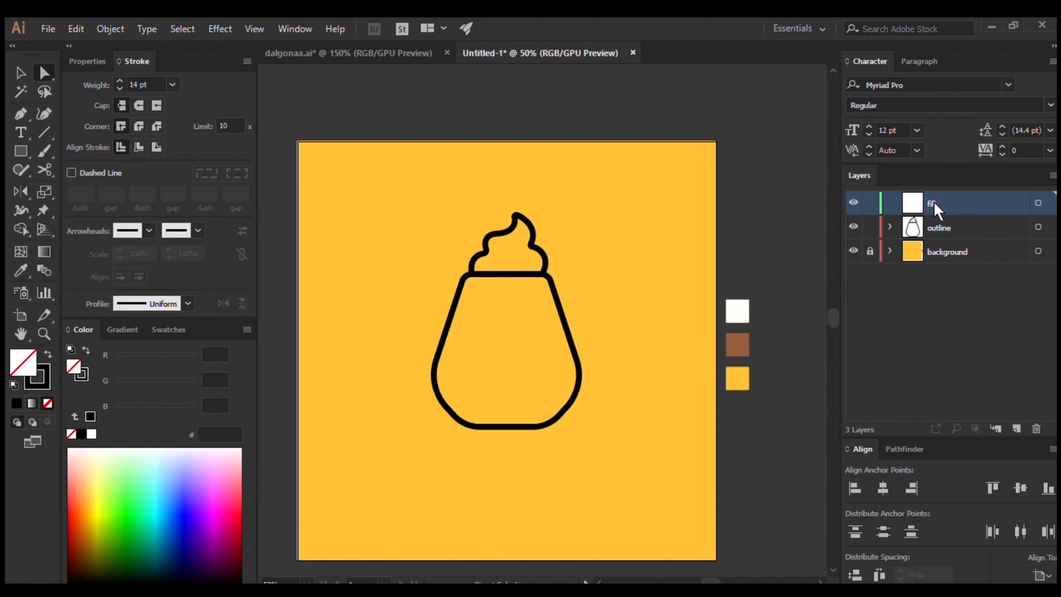
{"action": "left_click_drag", "start_coordinate": [933, 201], "coordinate": [937, 232]}
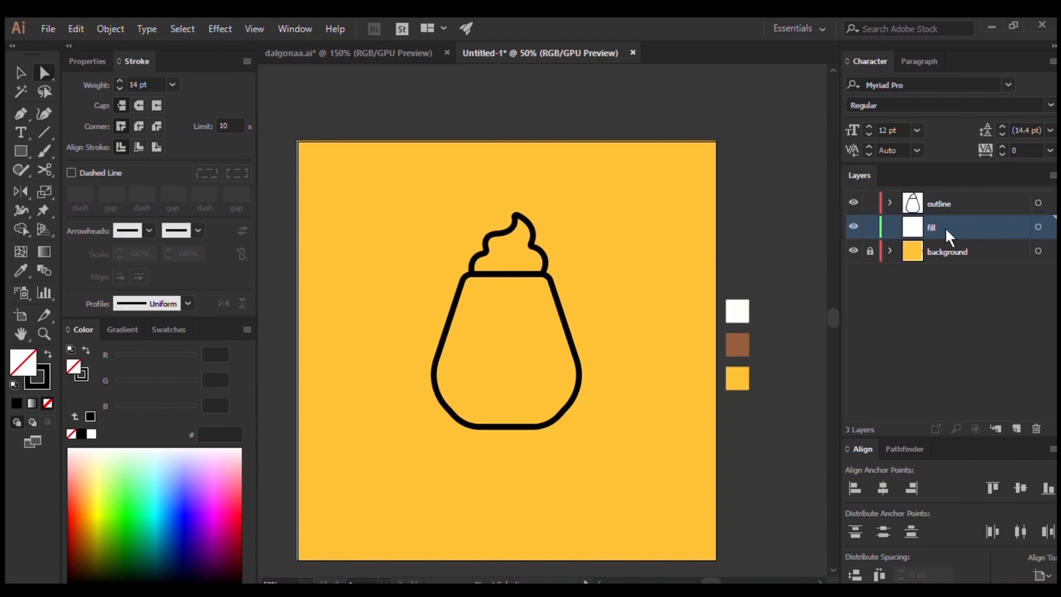
Step: Draw a large circle on the fill layer over the lower part of the glass, extending past its right side and base
{"action": "scroll", "coordinate": [594, 234], "scroll_direction": "left", "scroll_amount": 1}
{"action": "scroll", "coordinate": [594, 234], "scroll_direction": "up", "scroll_amount": 1}
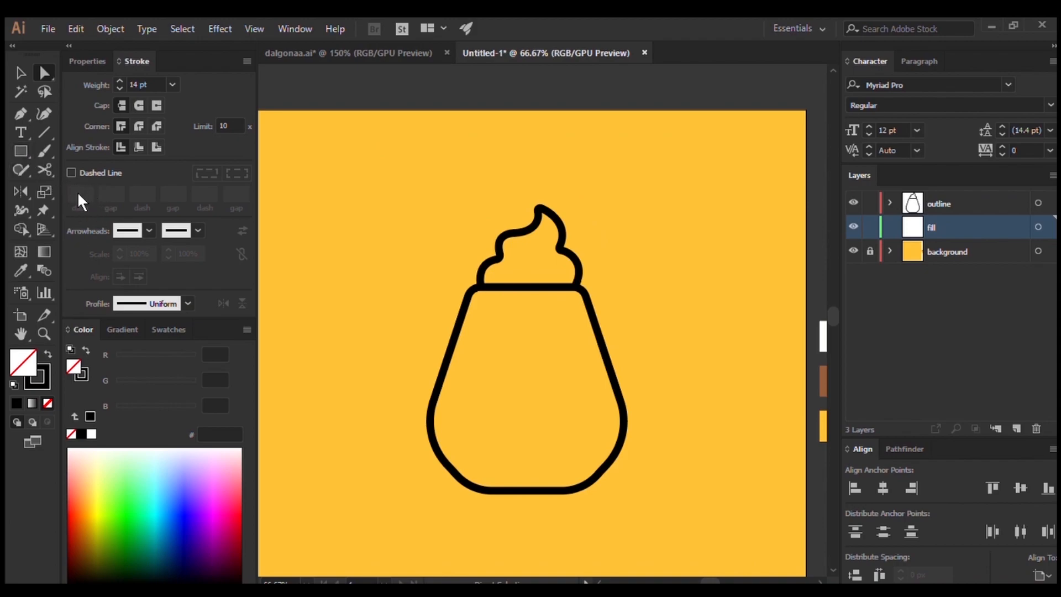
{"action": "key", "text": "l"}
{"action": "scroll", "coordinate": [601, 329], "scroll_direction": "down", "scroll_amount": 3}
{"action": "left_click_drag", "start_coordinate": [523, 254], "coordinate": [565, 277]}
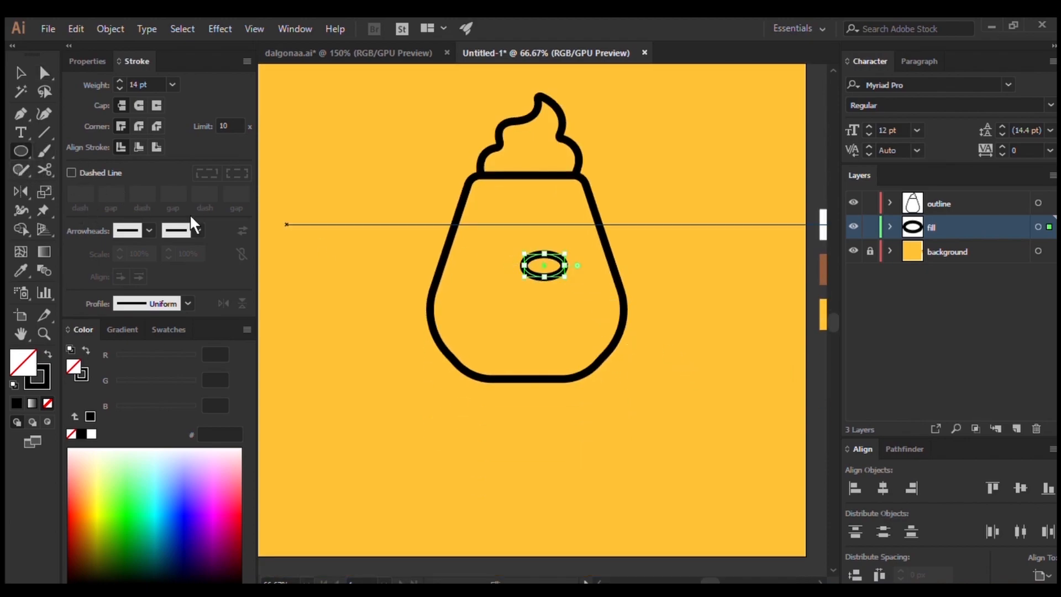
{"action": "key", "text": "ctrl+z"}
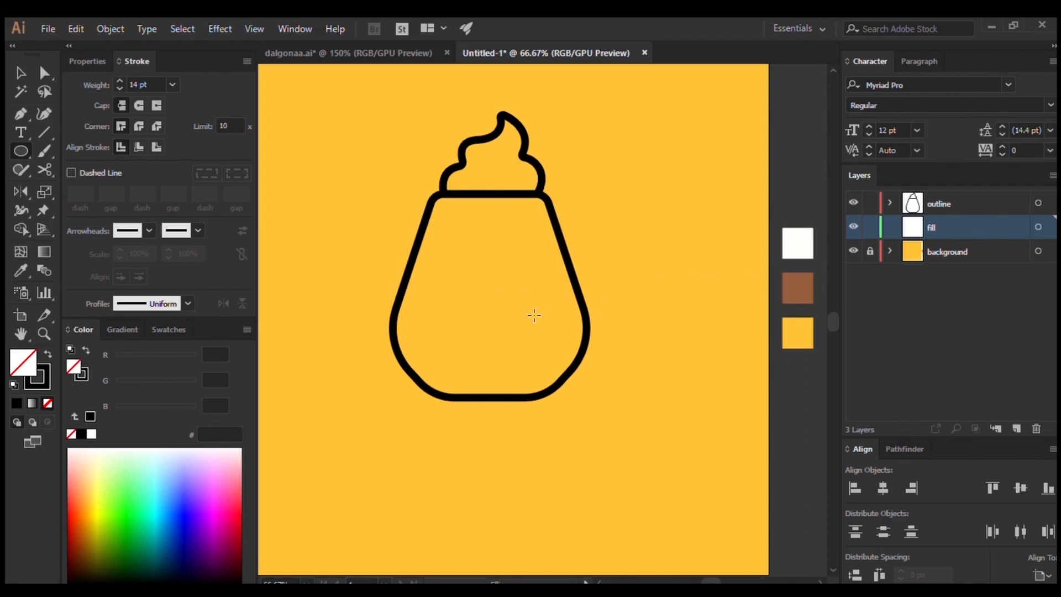
{"action": "scroll", "coordinate": [533, 315], "scroll_direction": "up", "scroll_amount": 1}
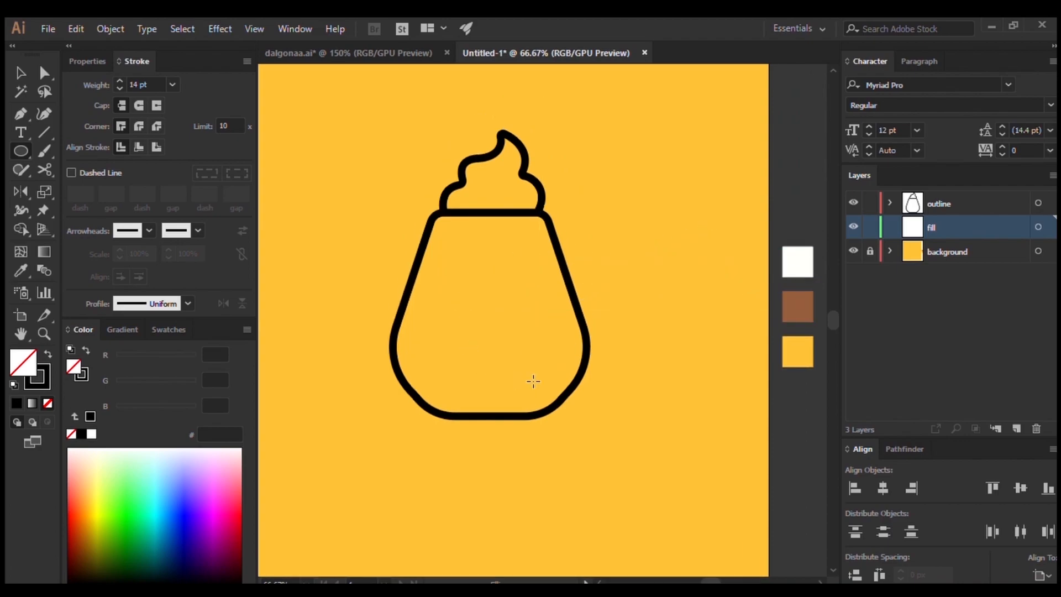
{"action": "left_click_drag", "start_coordinate": [523, 351], "coordinate": [633, 410]}
{"action": "scroll", "coordinate": [639, 297], "scroll_direction": "right", "scroll_amount": 1}
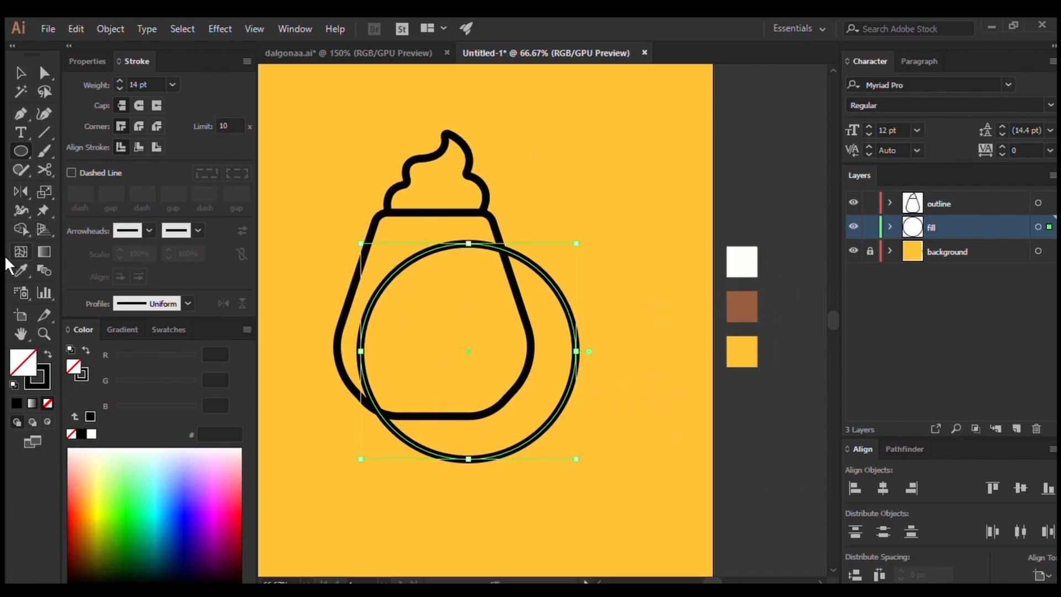
Step: Give the circle the fill and stroke of the white colour swatch beside the artboard using the Eyedropper
{"action": "left_click", "coordinate": [19, 270]}
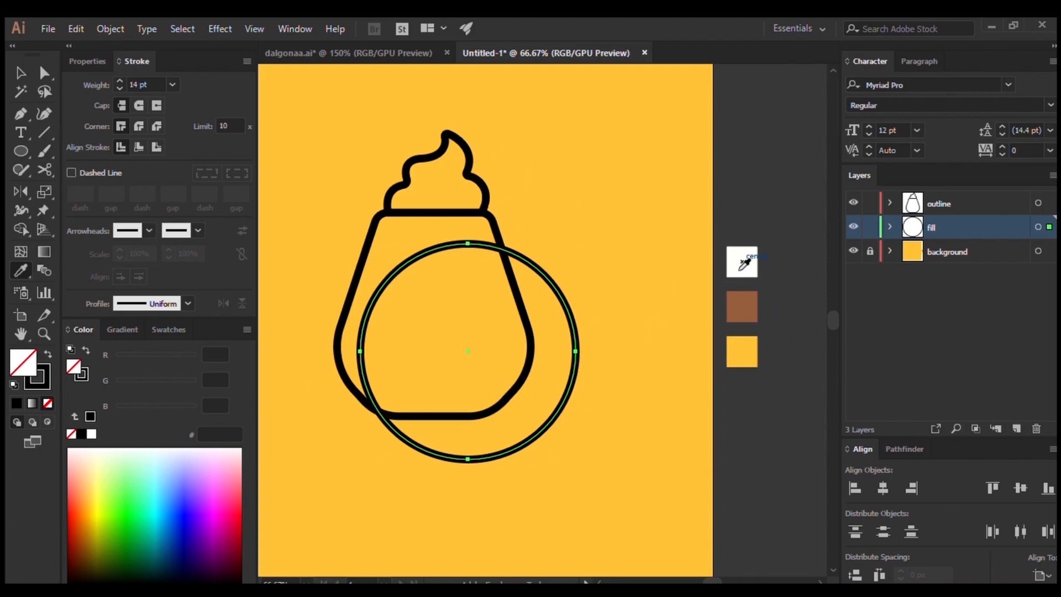
{"action": "left_click", "coordinate": [742, 269]}
{"action": "left_click", "coordinate": [21, 73]}
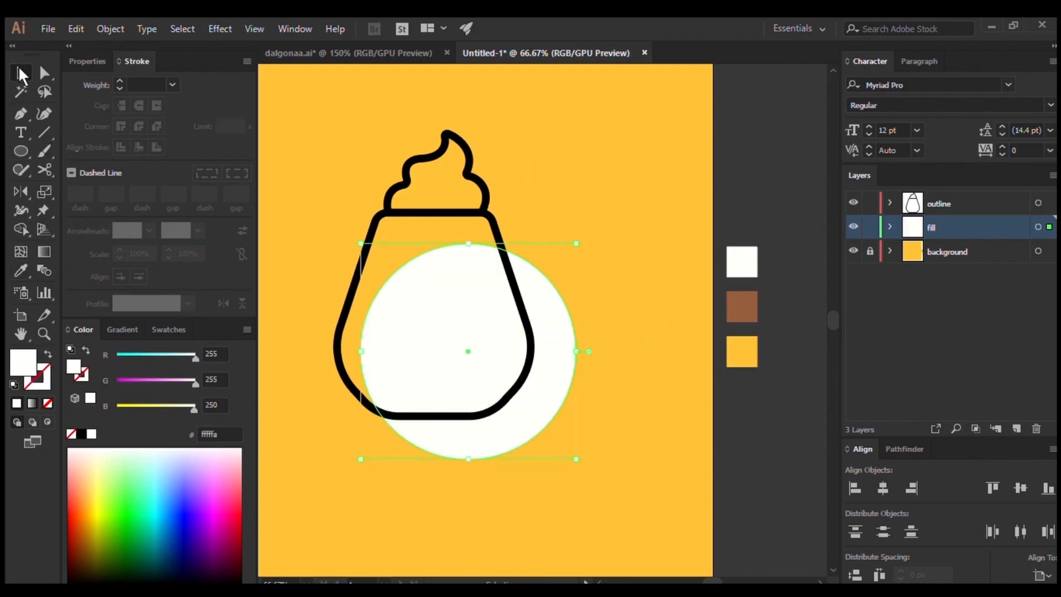
Step: Lock the outline layer so that only the fill artwork can be edited
{"action": "left_click", "coordinate": [474, 201]}
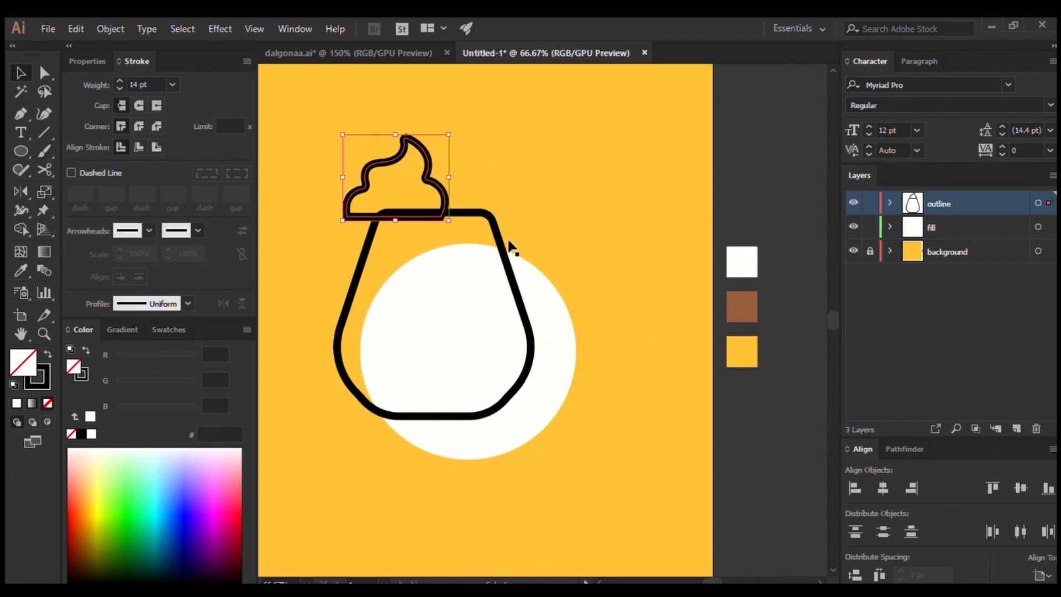
{"action": "left_click", "coordinate": [869, 204]}
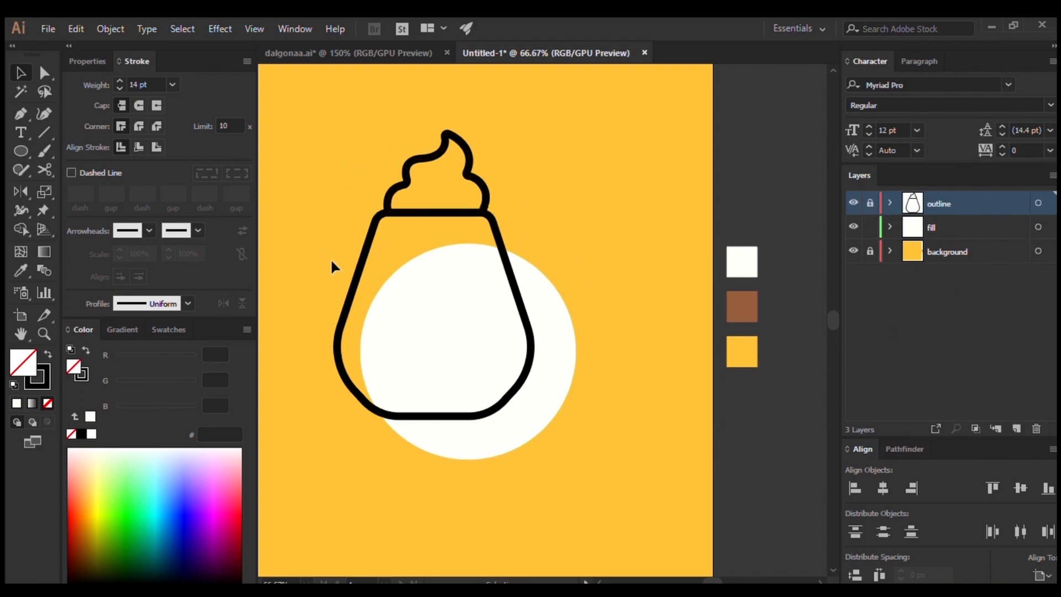
{"action": "scroll", "coordinate": [490, 291], "scroll_direction": "up", "scroll_amount": 2}
{"action": "scroll", "coordinate": [579, 374], "scroll_direction": "down", "scroll_amount": 2}
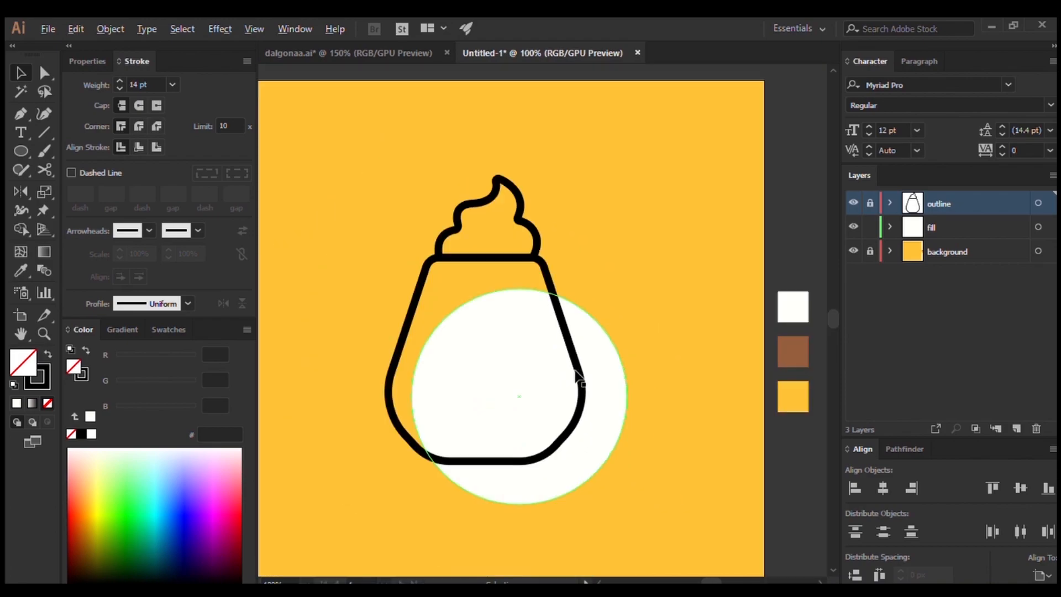
Step: Move the white circle slightly up and left and scale it down a little proportionally
{"action": "scroll", "coordinate": [613, 411], "scroll_direction": "left", "scroll_amount": 1}
{"action": "left_click_drag", "start_coordinate": [612, 429], "coordinate": [605, 418]}
{"action": "left_click_drag", "start_coordinate": [638, 494], "coordinate": [627, 482]}
{"action": "scroll", "coordinate": [631, 375], "scroll_direction": "left", "scroll_amount": 1}
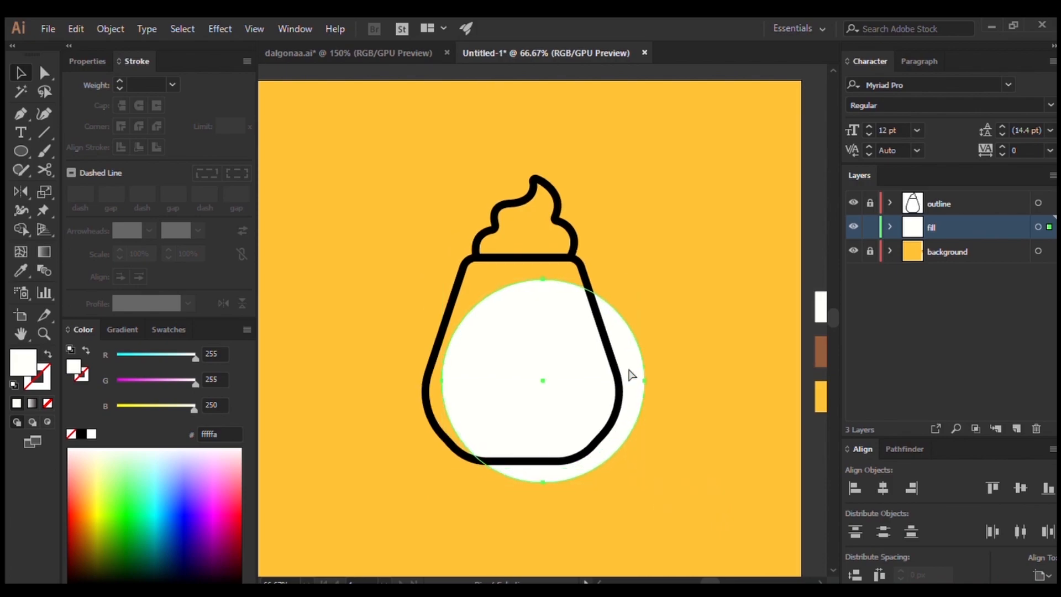
{"action": "scroll", "coordinate": [631, 375], "scroll_direction": "left", "scroll_amount": 1}
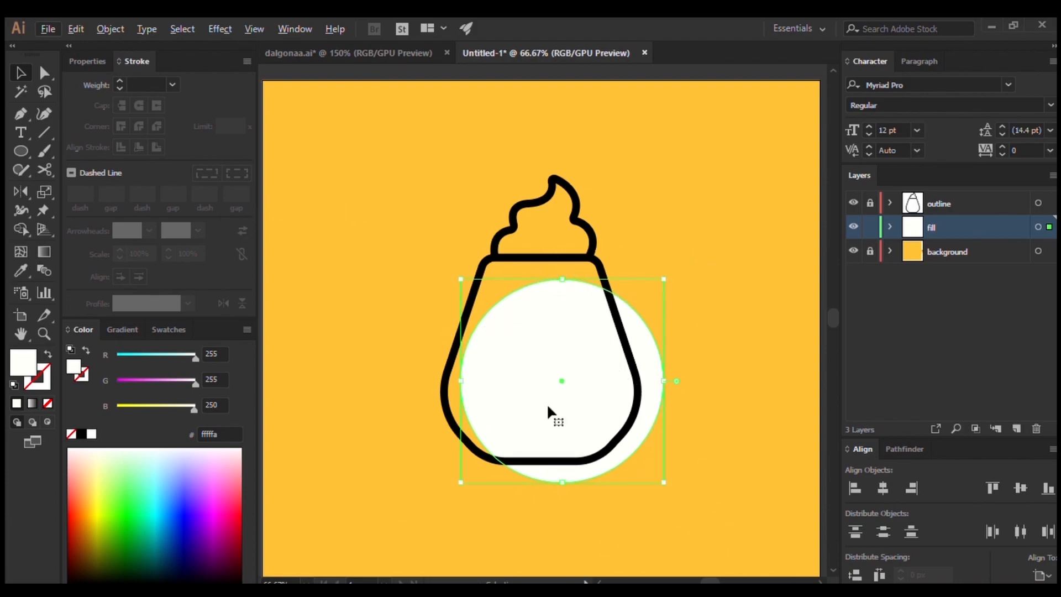
Step: Reshape the white circle into an uneven blob by lowering its top anchor, tilting the upper curve, and shifting its left, bottom and right anchors
{"action": "left_click", "coordinate": [44, 73]}
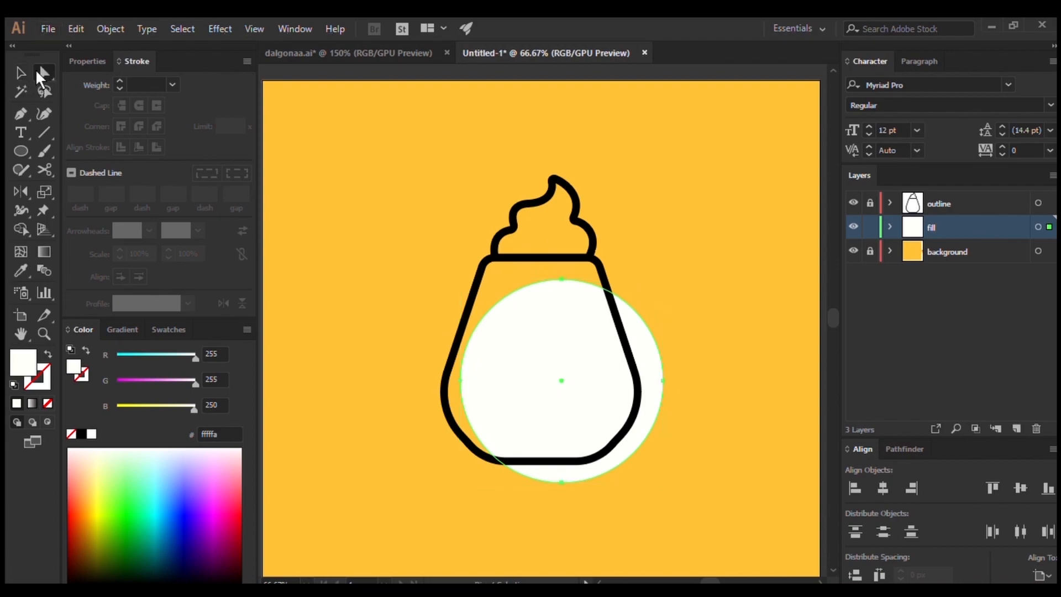
{"action": "scroll", "coordinate": [345, 222], "scroll_direction": "right", "scroll_amount": 3}
{"action": "key", "text": "alt"}
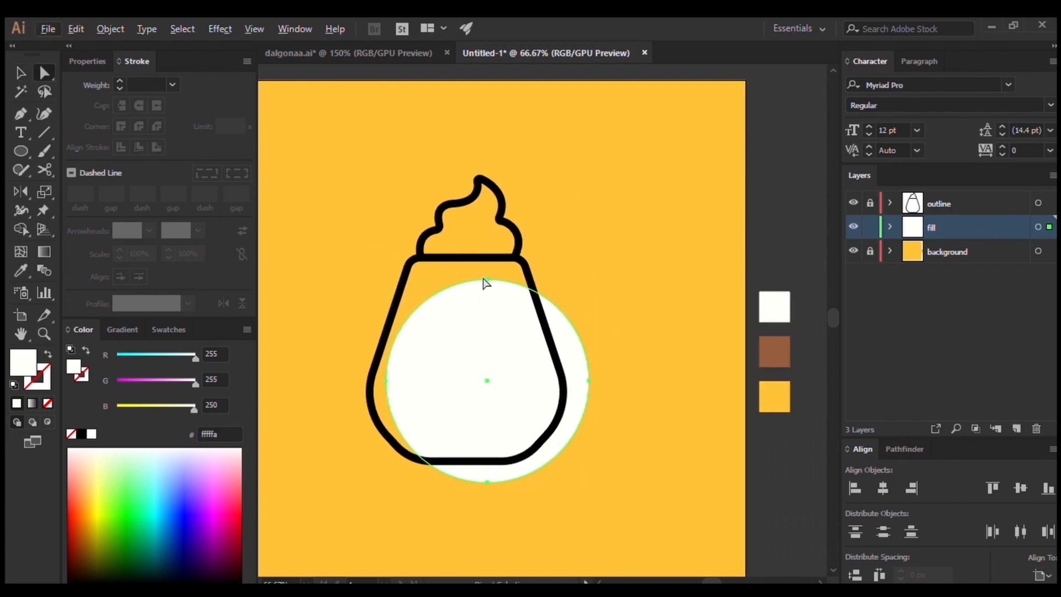
{"action": "left_click_drag", "start_coordinate": [486, 279], "coordinate": [542, 279]}
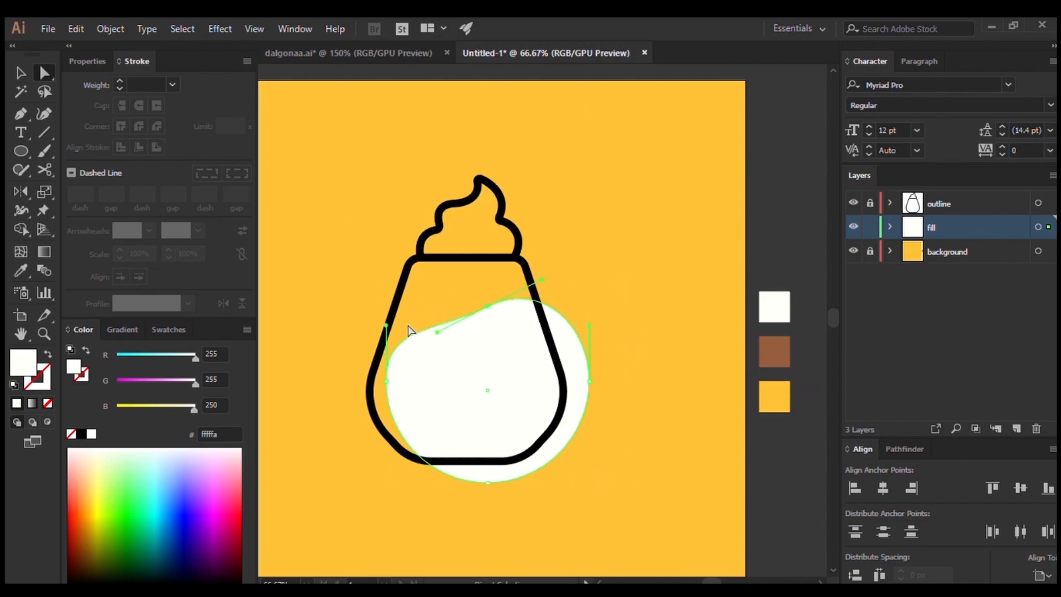
{"action": "left_click_drag", "start_coordinate": [381, 380], "coordinate": [383, 394]}
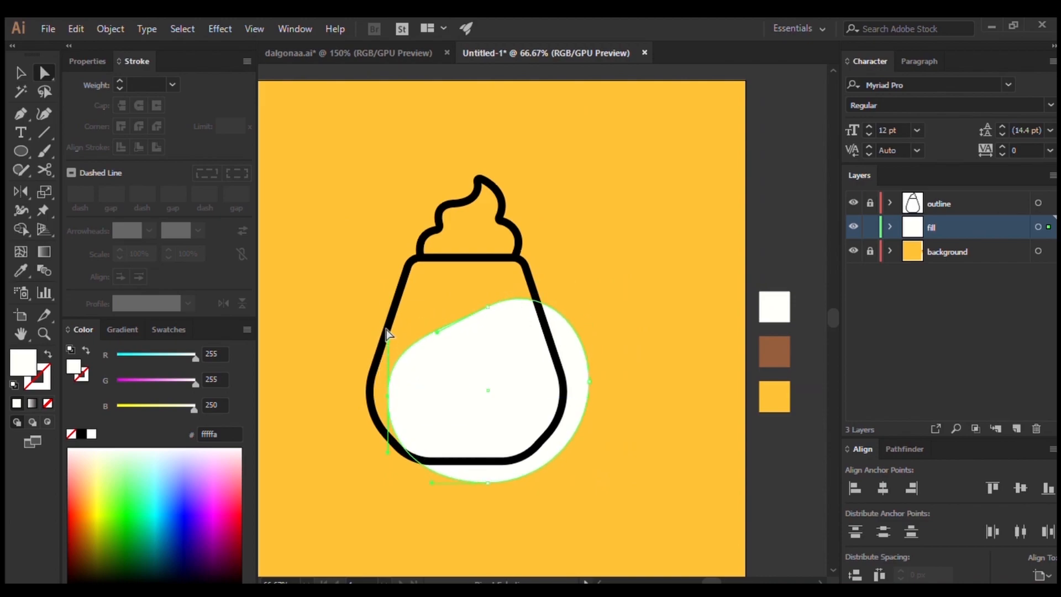
{"action": "left_click_drag", "start_coordinate": [484, 482], "coordinate": [493, 477]}
{"action": "left_click_drag", "start_coordinate": [586, 435], "coordinate": [578, 437]}
{"action": "left_click_drag", "start_coordinate": [587, 380], "coordinate": [585, 387]}
{"action": "left_click", "coordinate": [597, 273]}
{"action": "scroll", "coordinate": [598, 277], "scroll_direction": "down", "scroll_amount": 1}
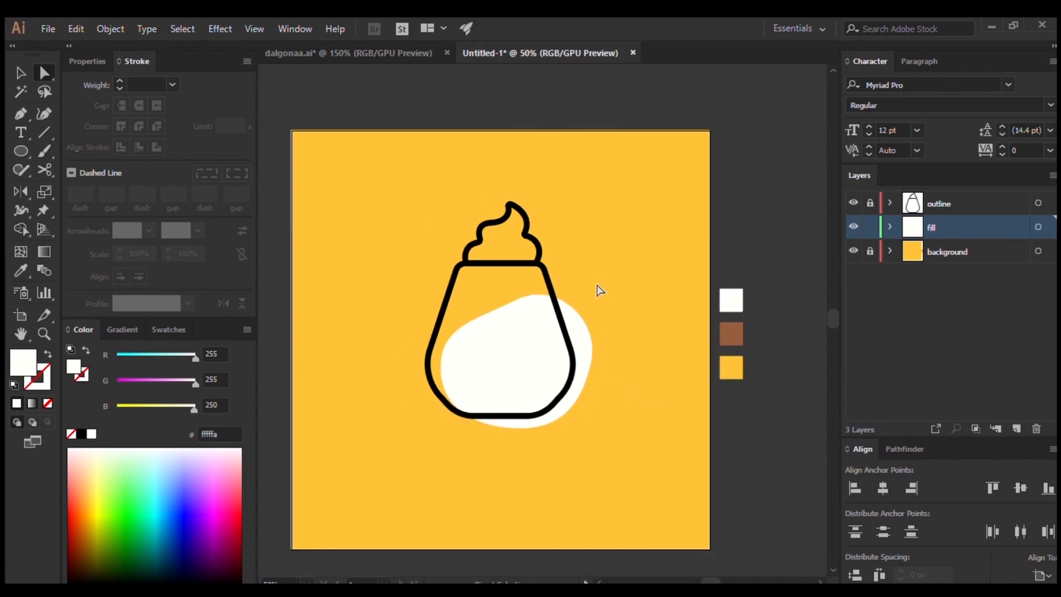
Step: Fine-tune the white blob's horizontal position so it sits slightly right of the glass outline's left side, and deselect it
{"action": "scroll", "coordinate": [575, 320], "scroll_direction": "left", "scroll_amount": 1}
{"action": "scroll", "coordinate": [528, 343], "scroll_direction": "up", "scroll_amount": 1}
{"action": "left_click_drag", "start_coordinate": [543, 363], "coordinate": [539, 361]}
{"action": "scroll", "coordinate": [556, 335], "scroll_direction": "up", "scroll_amount": 2}
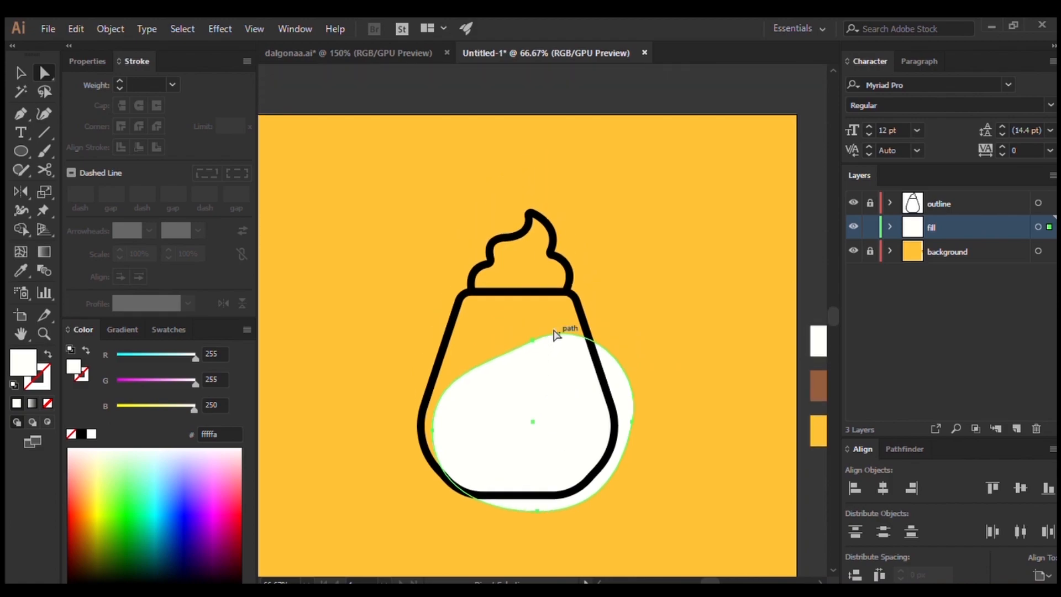
{"action": "left_click_drag", "start_coordinate": [490, 412], "coordinate": [503, 417]}
{"action": "scroll", "coordinate": [470, 373], "scroll_direction": "right", "scroll_amount": 2}
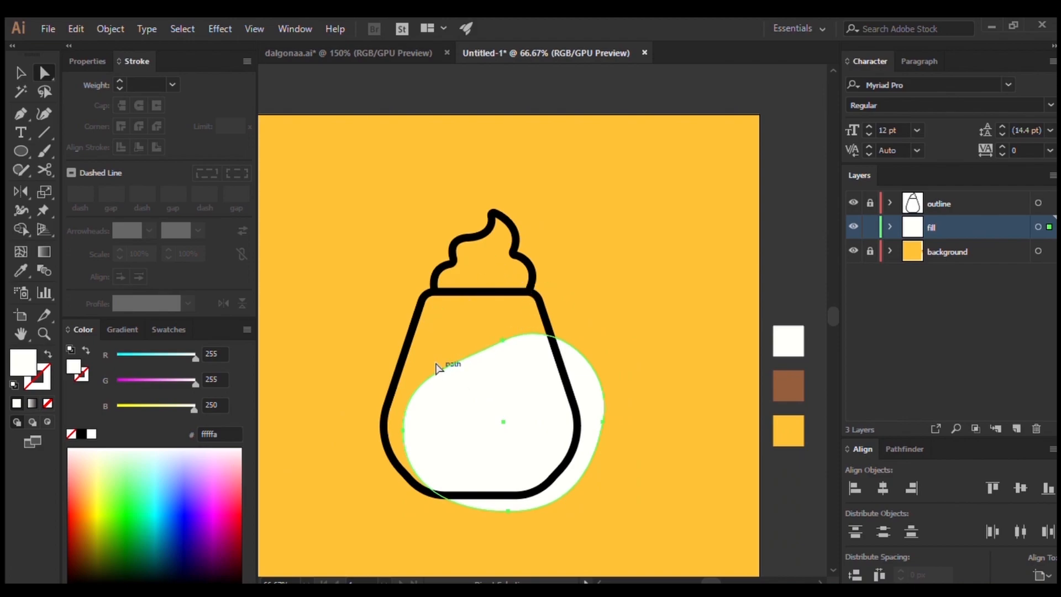
{"action": "scroll", "coordinate": [492, 339], "scroll_direction": "down", "scroll_amount": 1}
{"action": "scroll", "coordinate": [492, 338], "scroll_direction": "right", "scroll_amount": 2}
{"action": "left_click", "coordinate": [517, 208]}
{"action": "scroll", "coordinate": [538, 314], "scroll_direction": "up", "scroll_amount": 2}
{"action": "scroll", "coordinate": [538, 314], "scroll_direction": "left", "scroll_amount": 2}
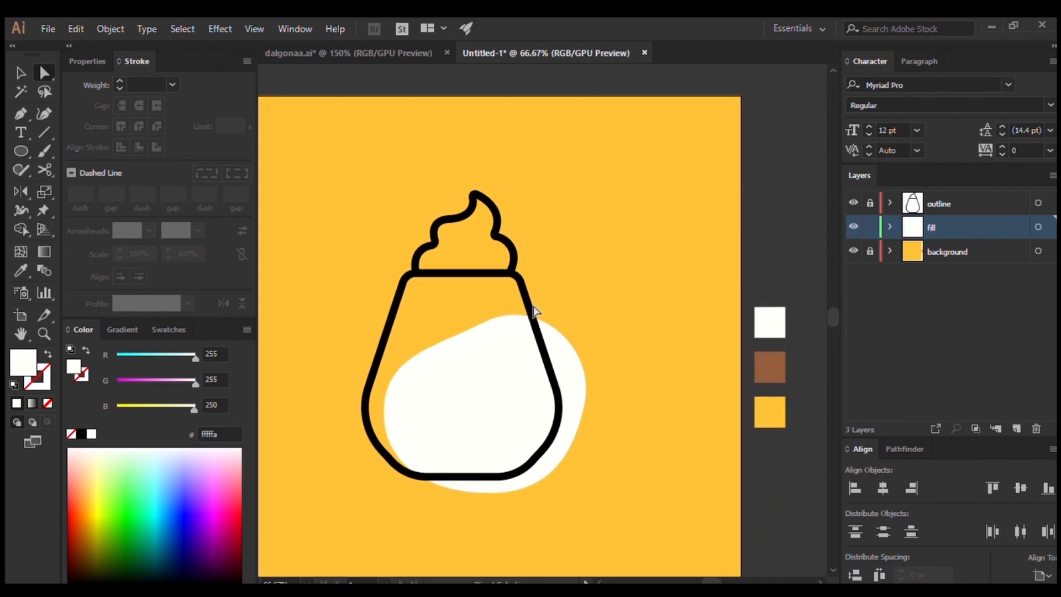
Step: Draw a closed, curved white blob around the whipped cream with the Pen tool, bulging past the glass's upper right side
{"action": "scroll", "coordinate": [533, 338], "scroll_direction": "up", "scroll_amount": 1}
{"action": "scroll", "coordinate": [561, 348], "scroll_direction": "left", "scroll_amount": 1}
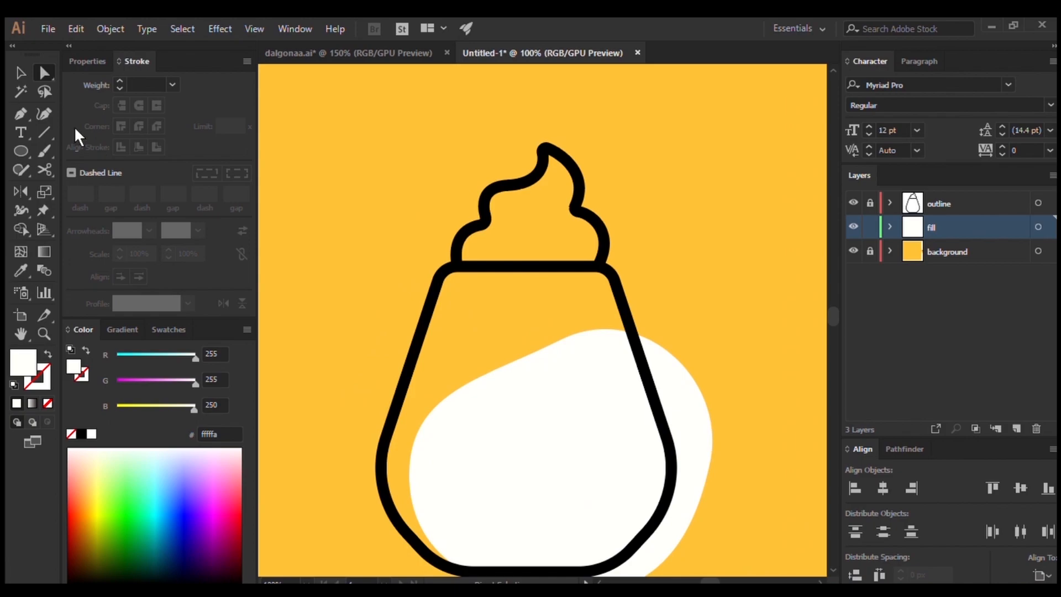
{"action": "left_click", "coordinate": [16, 114]}
{"action": "scroll", "coordinate": [541, 358], "scroll_direction": "up", "scroll_amount": 1}
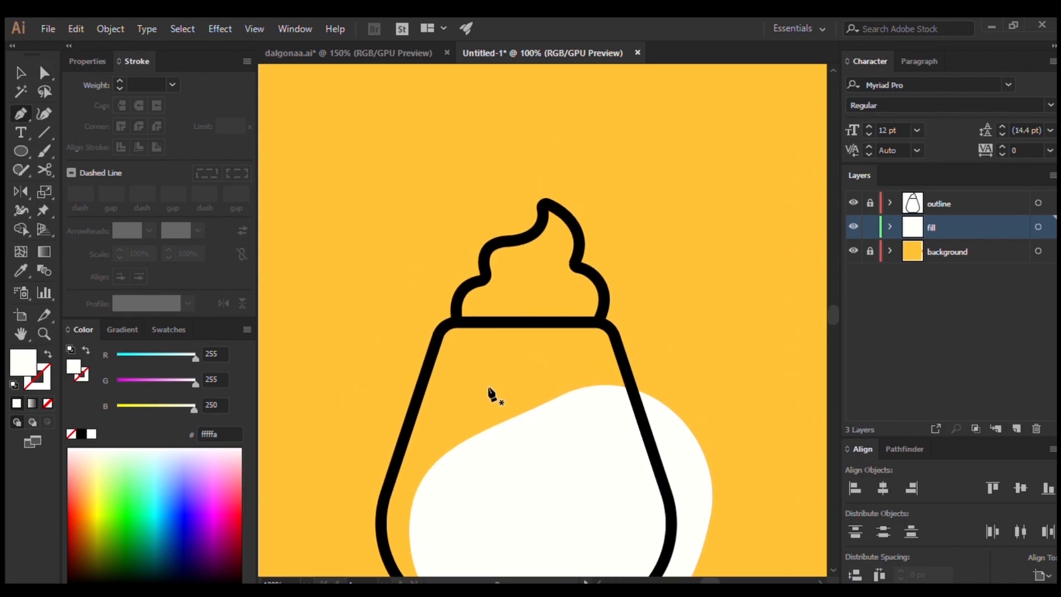
{"action": "left_click", "coordinate": [451, 373]}
{"action": "left_click_drag", "start_coordinate": [476, 408], "coordinate": [524, 388]}
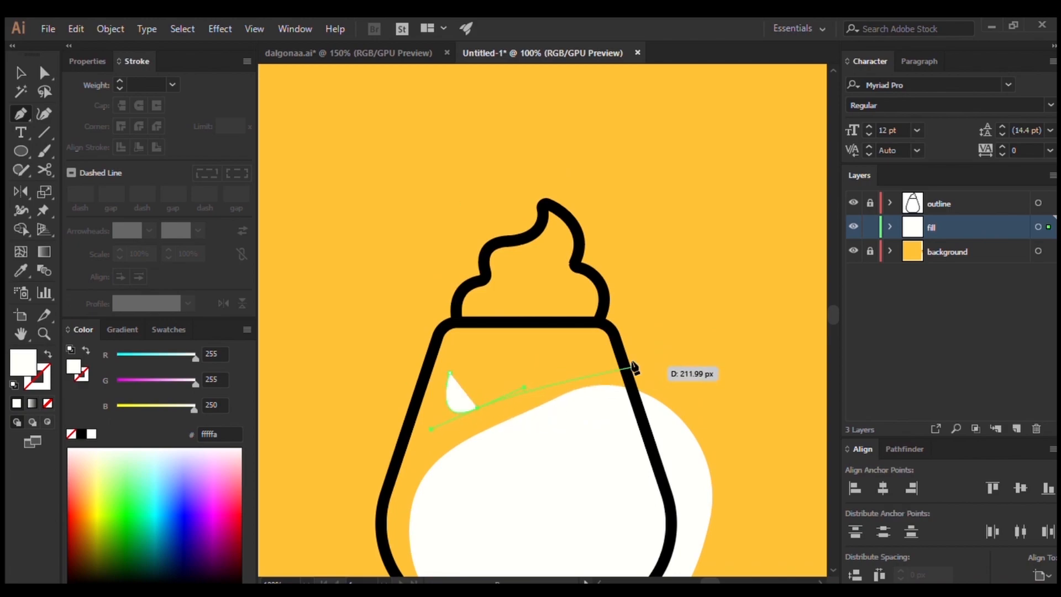
{"action": "left_click_drag", "start_coordinate": [624, 355], "coordinate": [710, 400]}
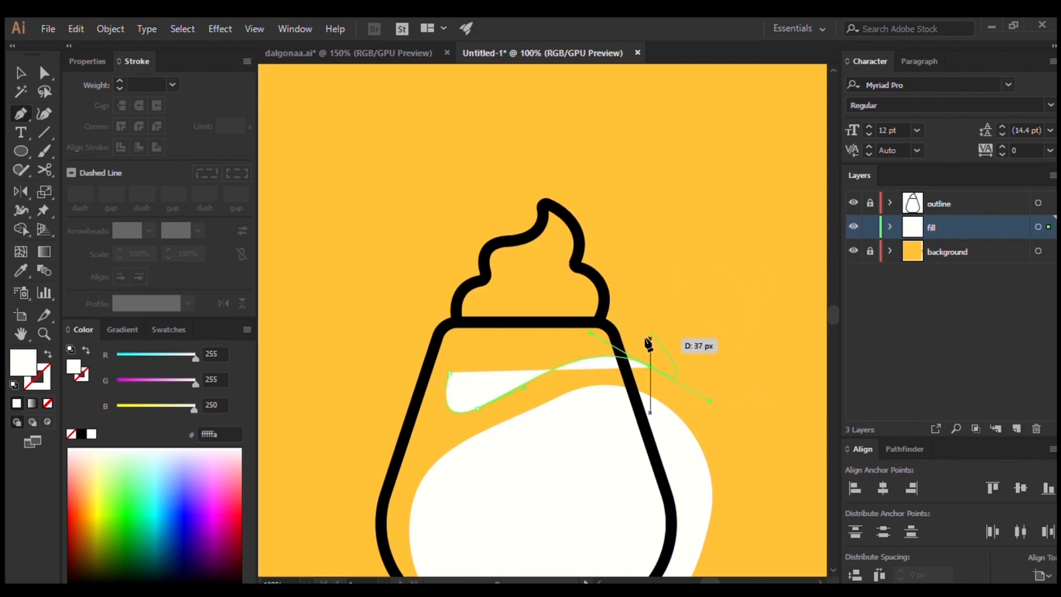
{"action": "key", "text": "ctrl+z"}
{"action": "left_click_drag", "start_coordinate": [640, 364], "coordinate": [691, 390]}
{"action": "left_click_drag", "start_coordinate": [629, 303], "coordinate": [630, 305]}
{"action": "left_click_drag", "start_coordinate": [602, 217], "coordinate": [610, 172]}
{"action": "left_click_drag", "start_coordinate": [485, 190], "coordinate": [444, 268]}
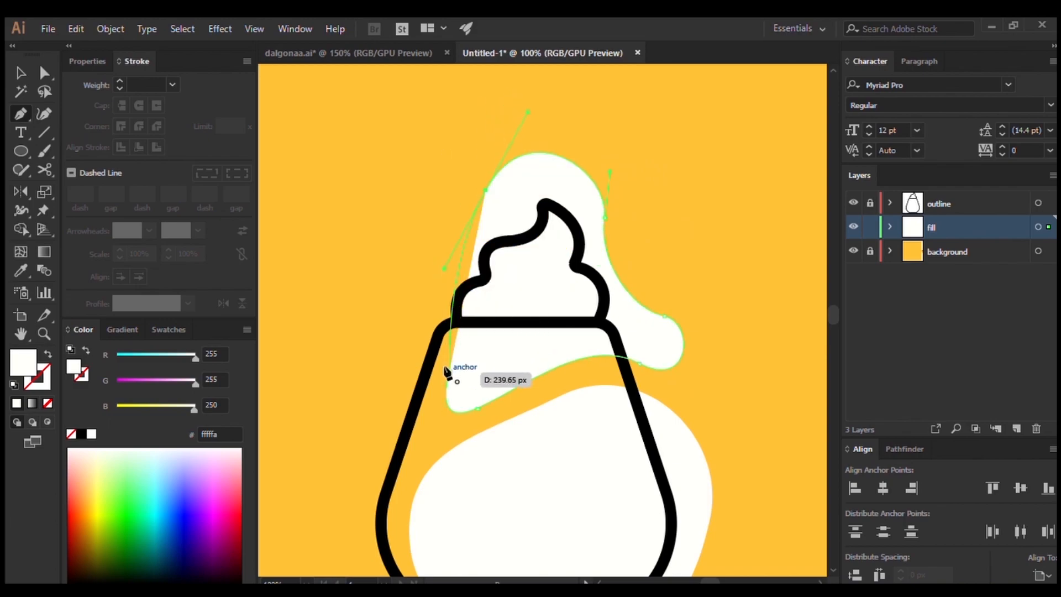
Step: Smooth the cream blob by shifting its lower-left anchor outward and adjusting the curve handles at its bottom, left and right
{"action": "key", "text": "a"}
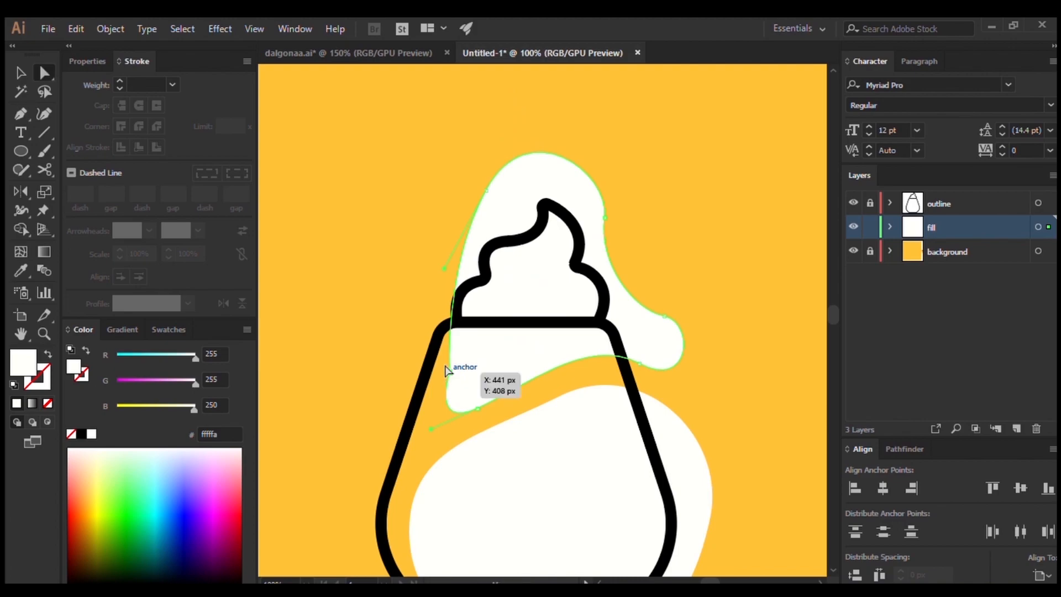
{"action": "left_click_drag", "start_coordinate": [448, 369], "coordinate": [437, 366]}
{"action": "left_click_drag", "start_coordinate": [430, 427], "coordinate": [428, 401]}
{"action": "left_click_drag", "start_coordinate": [437, 365], "coordinate": [440, 354]}
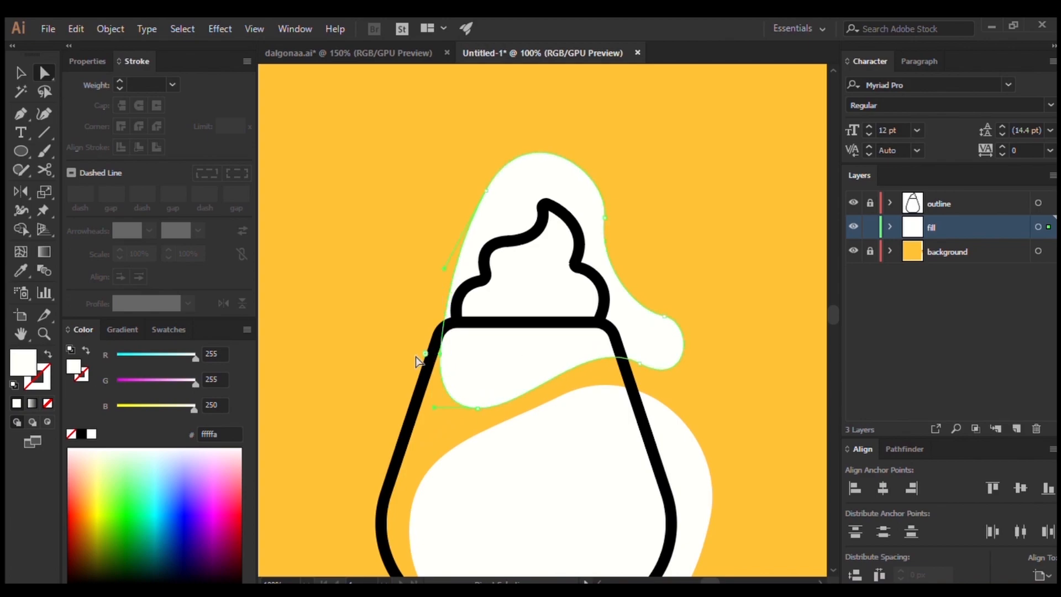
{"action": "left_click_drag", "start_coordinate": [446, 268], "coordinate": [431, 262]}
{"action": "left_click_drag", "start_coordinate": [662, 308], "coordinate": [655, 300]}
Step: Recolor the cream blob with the brown sampled from the palette swatch beside the artboard
{"action": "scroll", "coordinate": [657, 334], "scroll_direction": "right", "scroll_amount": 2}
{"action": "scroll", "coordinate": [647, 336], "scroll_direction": "down", "scroll_amount": 3}
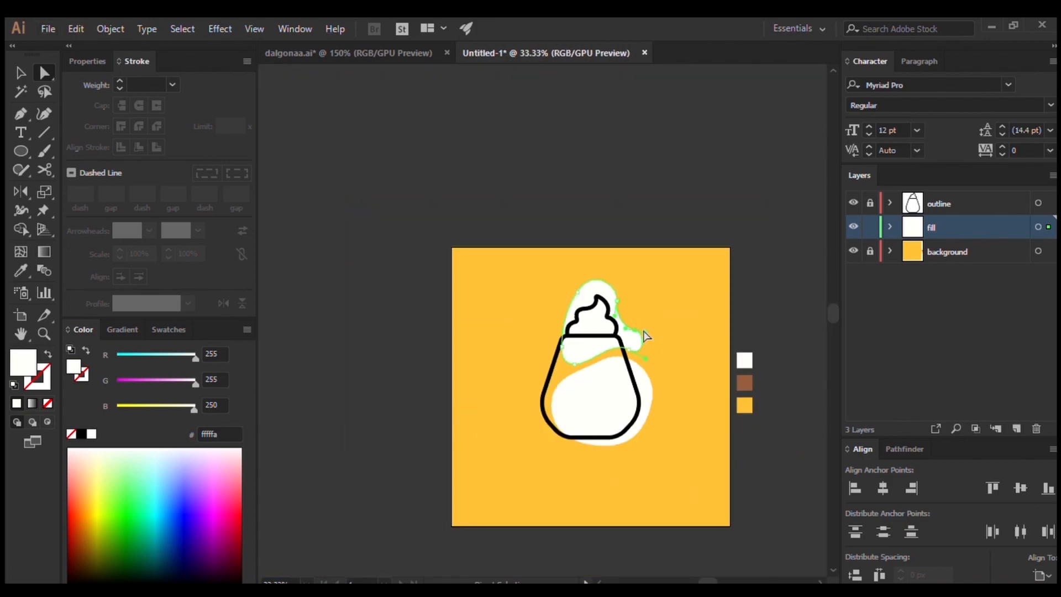
{"action": "scroll", "coordinate": [602, 323], "scroll_direction": "right", "scroll_amount": 3}
{"action": "scroll", "coordinate": [558, 312], "scroll_direction": "up", "scroll_amount": 1}
{"action": "key", "text": "i"}
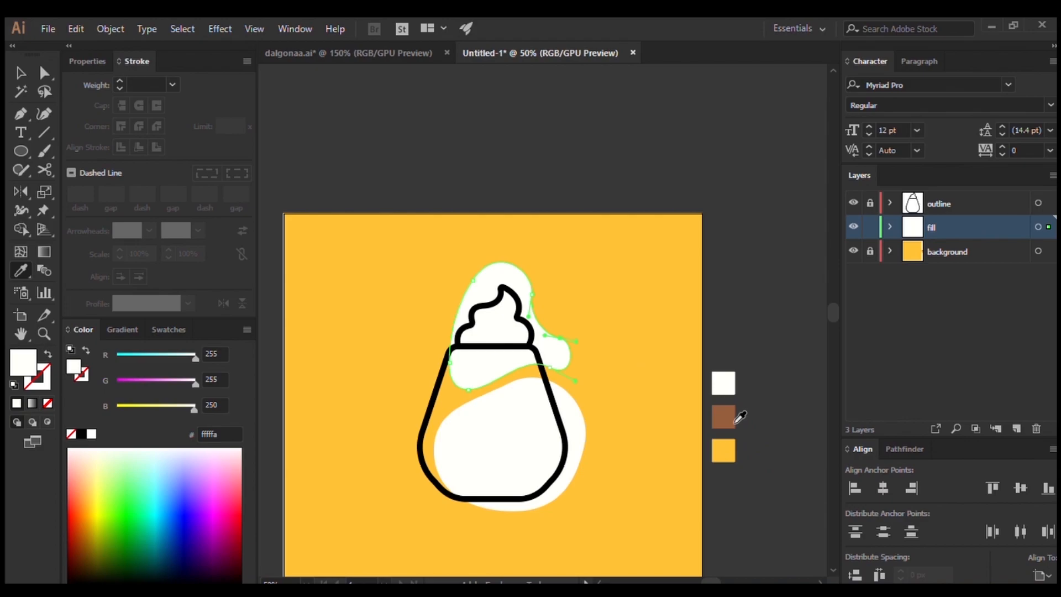
{"action": "left_click", "coordinate": [731, 417]}
Step: Nudge the brown blob slightly down and right, rotate it a little clockwise, and deselect it
{"action": "left_click", "coordinate": [20, 72]}
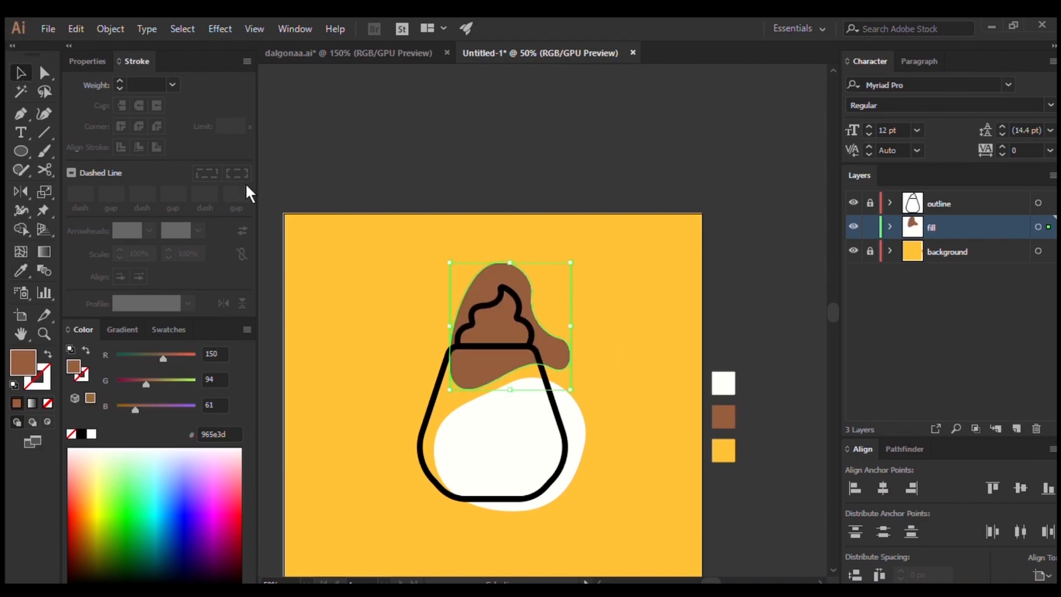
{"action": "scroll", "coordinate": [514, 302], "scroll_direction": "up", "scroll_amount": 1}
{"action": "left_click_drag", "start_coordinate": [513, 276], "coordinate": [516, 280]}
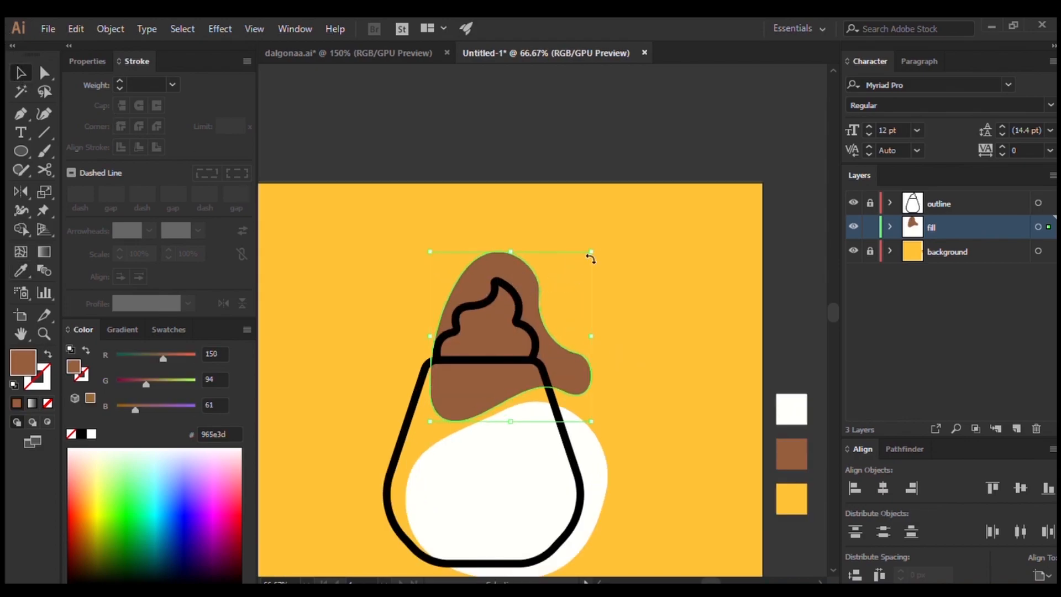
{"action": "left_click_drag", "start_coordinate": [596, 247], "coordinate": [602, 254]}
{"action": "key", "text": "a"}
{"action": "scroll", "coordinate": [529, 306], "scroll_direction": "up", "scroll_amount": 1}
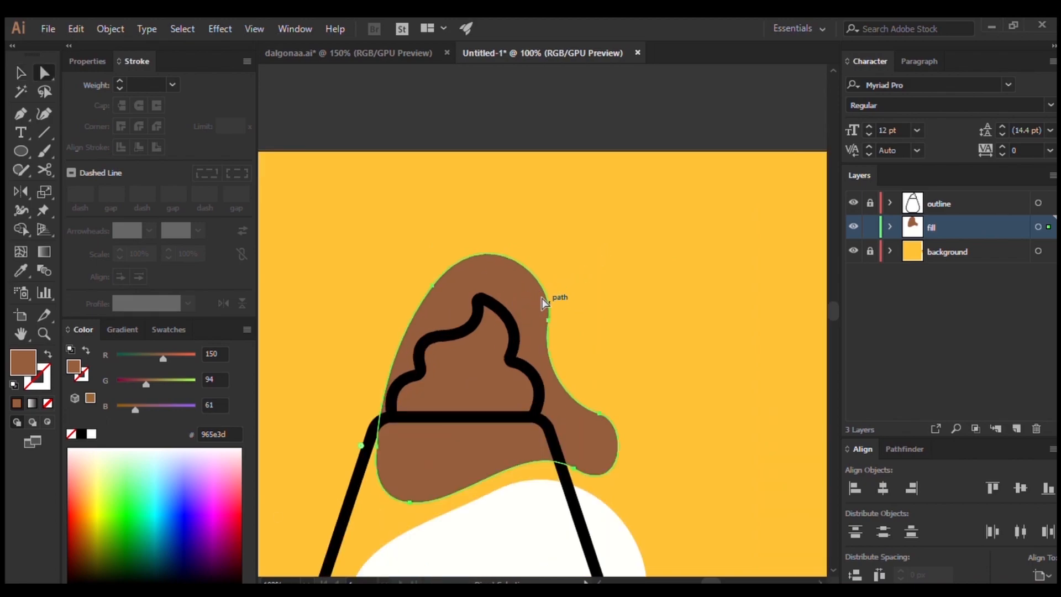
{"action": "left_click", "coordinate": [596, 300]}
{"action": "scroll", "coordinate": [595, 300], "scroll_direction": "down", "scroll_amount": 4}
{"action": "scroll", "coordinate": [580, 314], "scroll_direction": "down", "scroll_amount": 2}
{"action": "scroll", "coordinate": [578, 315], "scroll_direction": "right", "scroll_amount": 3}
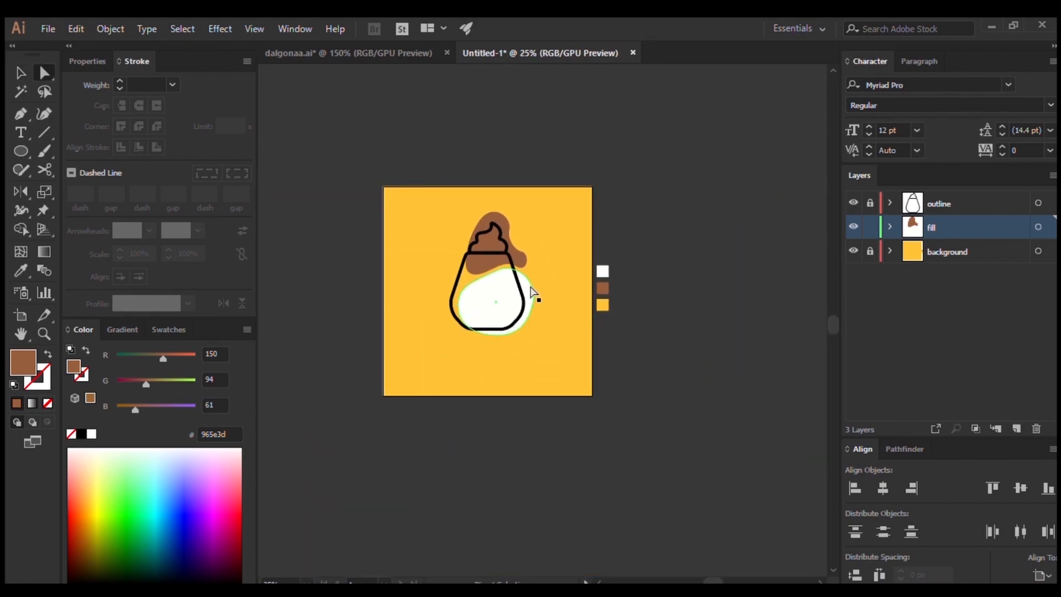
{"action": "scroll", "coordinate": [535, 293], "scroll_direction": "up", "scroll_amount": 1}
{"action": "scroll", "coordinate": [489, 281], "scroll_direction": "up", "scroll_amount": 3}
{"action": "left_click_drag", "start_coordinate": [492, 275], "coordinate": [511, 289]}
{"action": "key", "text": "ctrl+z"}
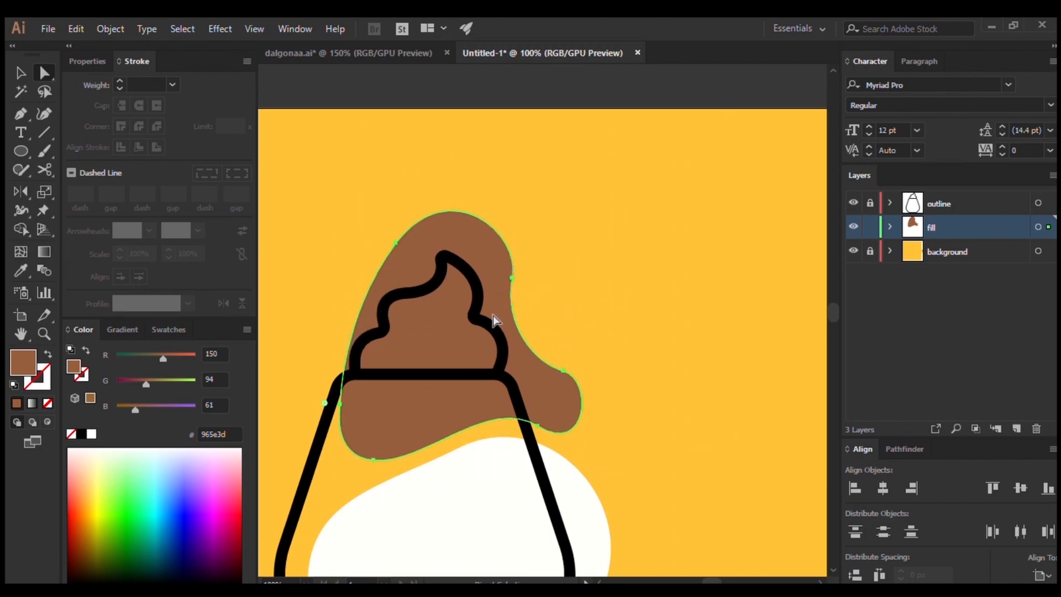
{"action": "scroll", "coordinate": [495, 319], "scroll_direction": "down", "scroll_amount": 3}
{"action": "left_click", "coordinate": [479, 436], "text": "shift"}
{"action": "scroll", "coordinate": [478, 436], "scroll_direction": "down", "scroll_amount": 3}
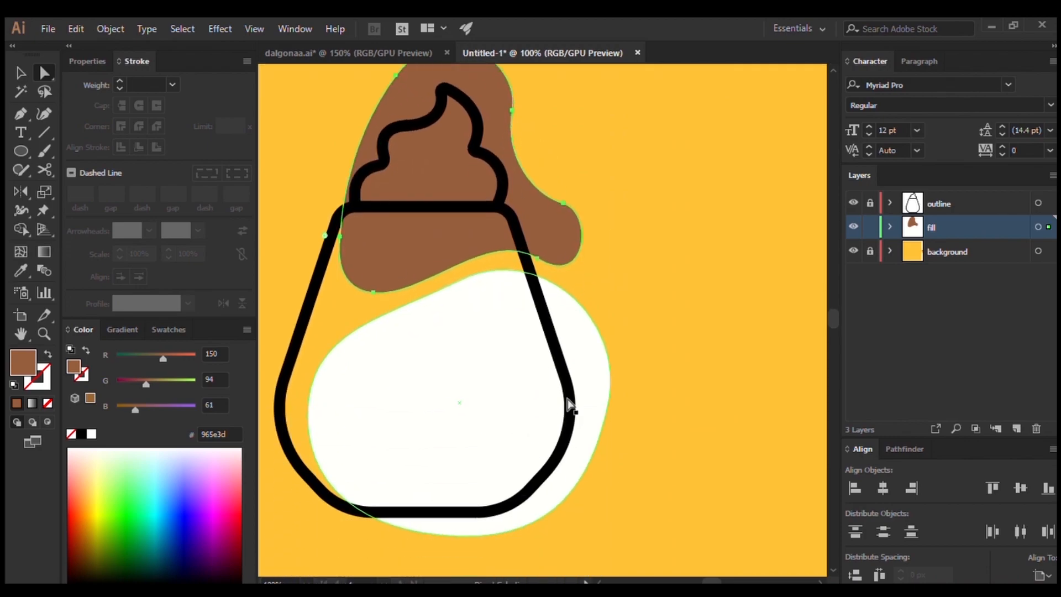
{"action": "scroll", "coordinate": [467, 464], "scroll_direction": "down", "scroll_amount": 2}
{"action": "scroll", "coordinate": [467, 448], "scroll_direction": "down", "scroll_amount": 2}
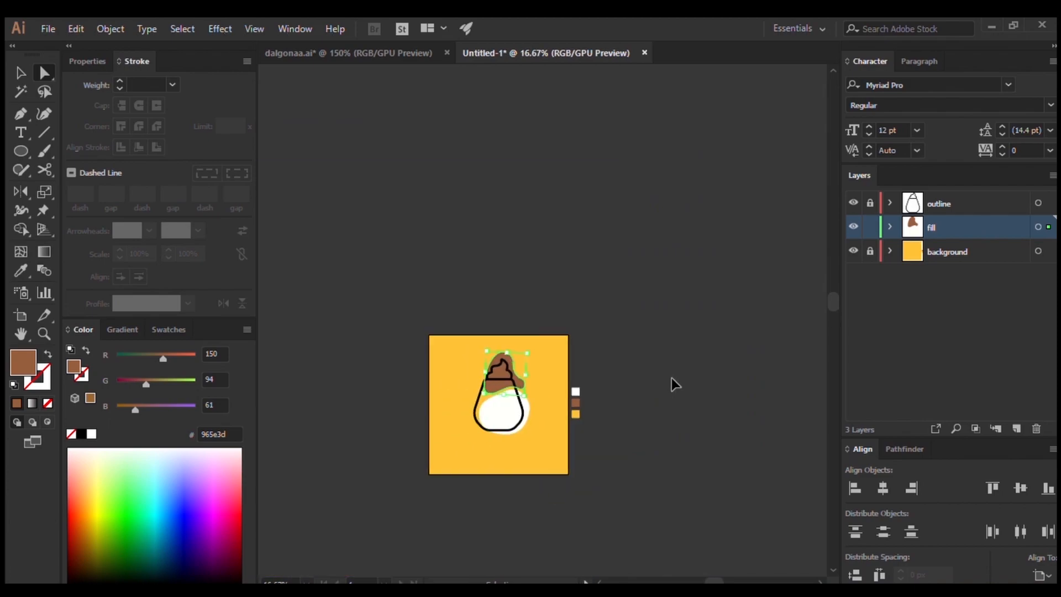
Step: Unlock the outline layer and move both the brown and white paths from the fill layer into it
{"action": "left_click", "coordinate": [888, 227]}
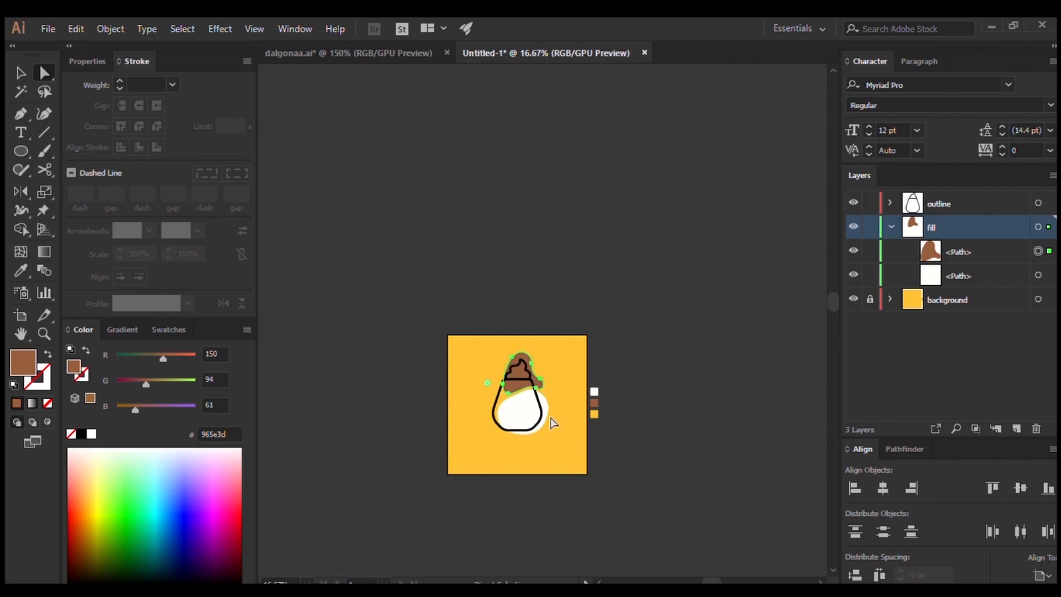
{"action": "scroll", "coordinate": [557, 402], "scroll_direction": "up", "scroll_amount": 3}
{"action": "left_click", "coordinate": [586, 168]}
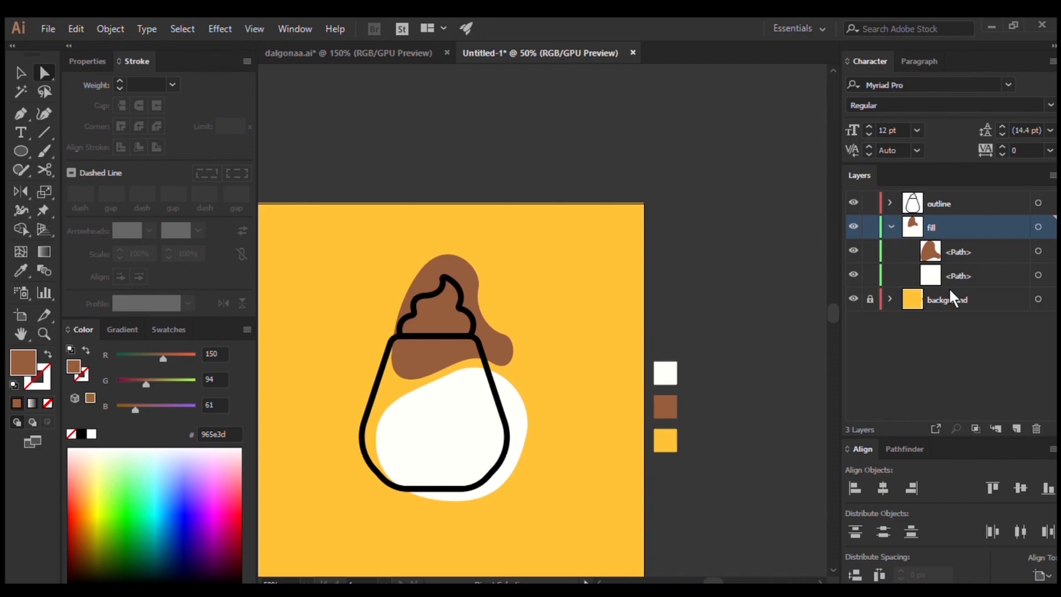
{"action": "left_click", "coordinate": [942, 252]}
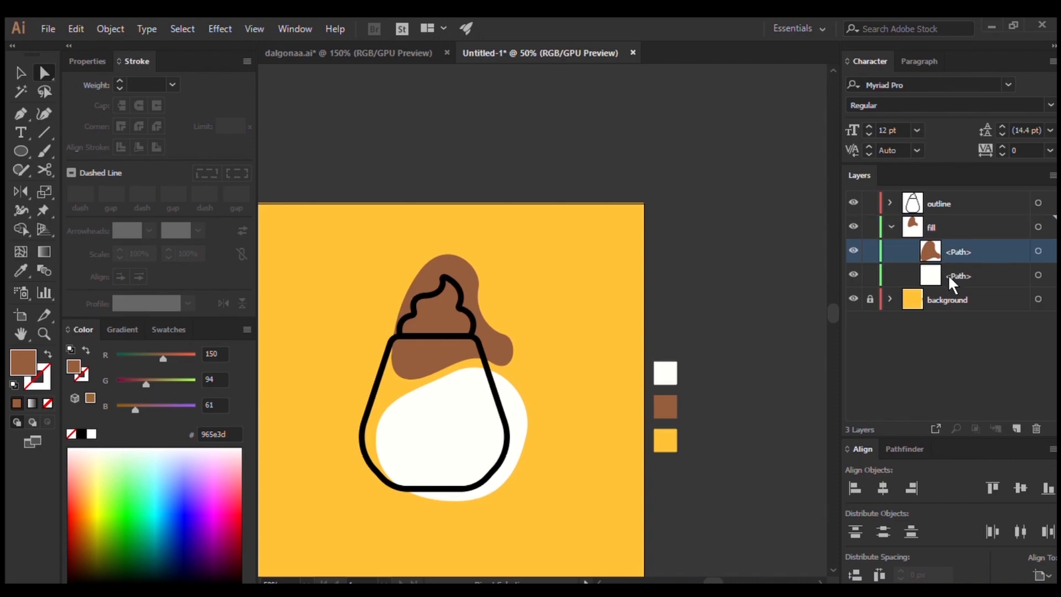
{"action": "left_click", "coordinate": [948, 276], "text": "shift"}
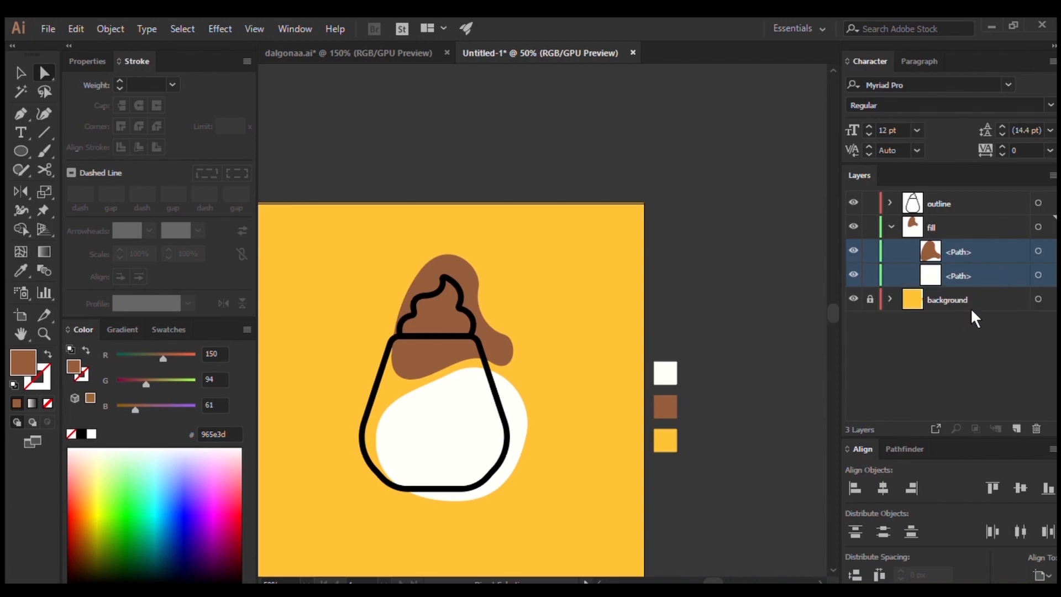
{"action": "left_click_drag", "start_coordinate": [961, 279], "coordinate": [954, 205]}
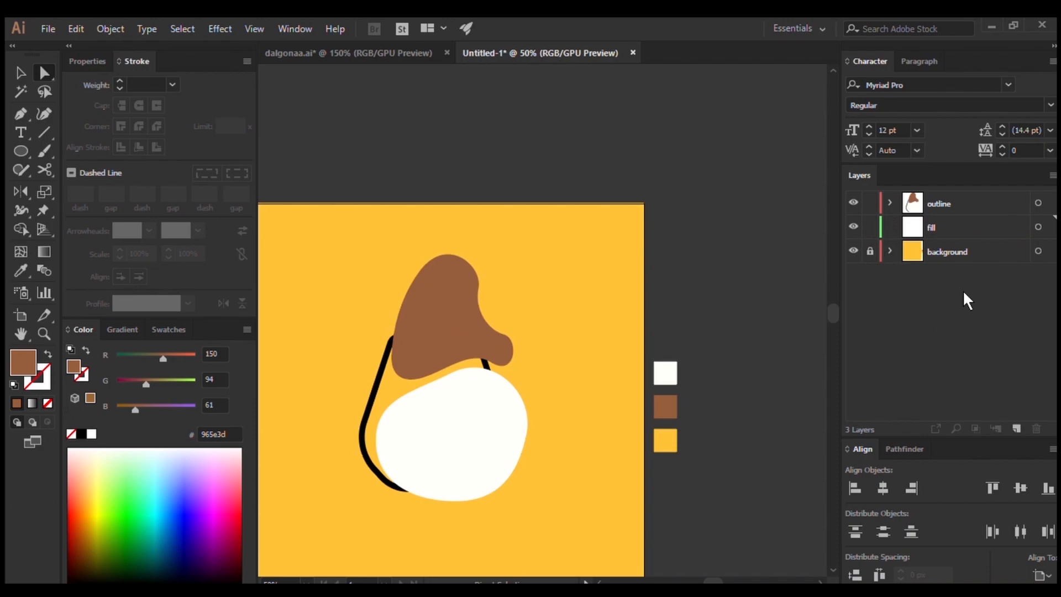
Step: Reorder the outline layer so the brown and white paths sit beneath the cream and glass outline paths
{"action": "left_click", "coordinate": [890, 204]}
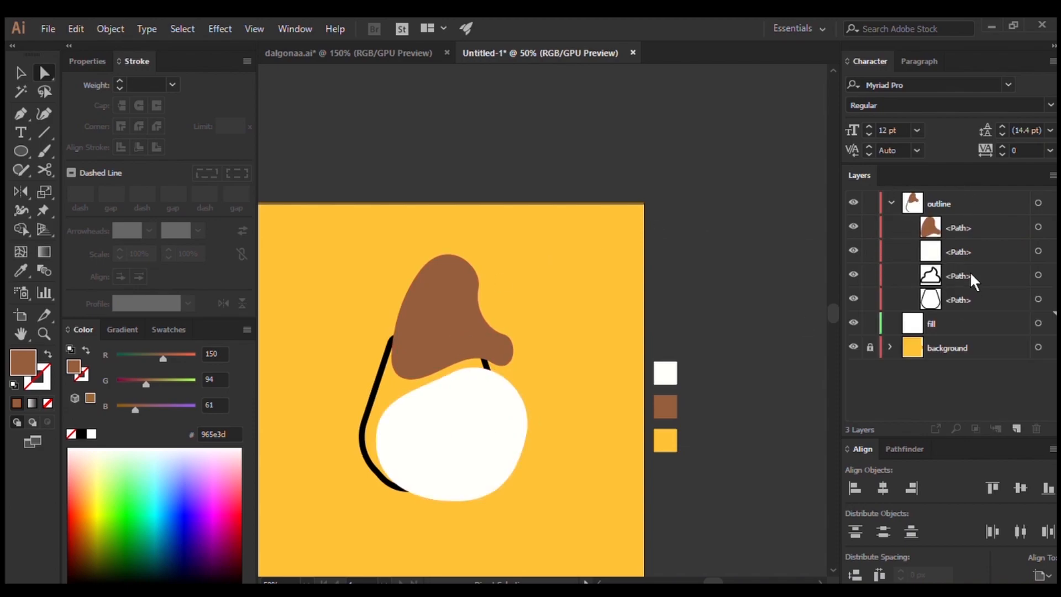
{"action": "left_click", "coordinate": [962, 253]}
{"action": "left_click", "coordinate": [959, 232], "text": "shift"}
{"action": "left_click_drag", "start_coordinate": [958, 233], "coordinate": [973, 309]}
{"action": "scroll", "coordinate": [602, 285], "scroll_direction": "left", "scroll_amount": 3}
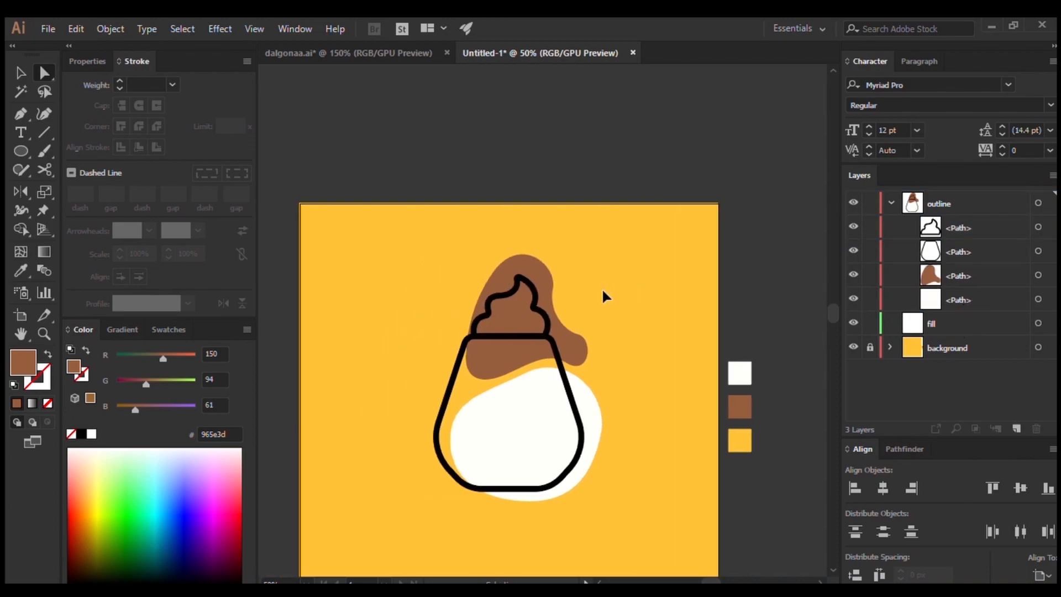
Step: Group the cream outline, glass outline, brown blob and white blob into a single object
{"action": "left_click_drag", "start_coordinate": [473, 319], "coordinate": [643, 527]}
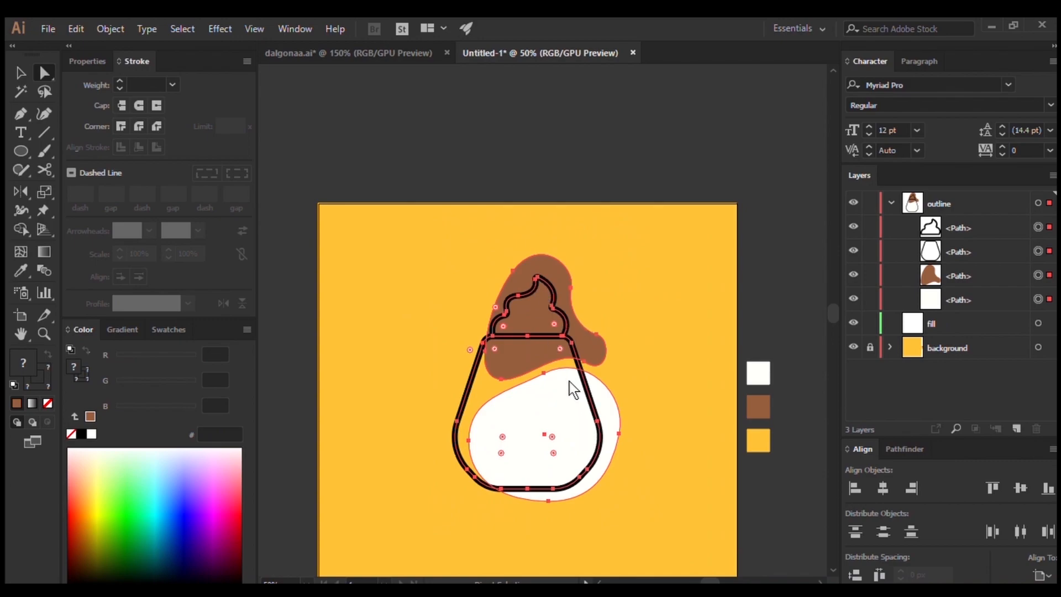
{"action": "key", "text": "ctrl+g"}
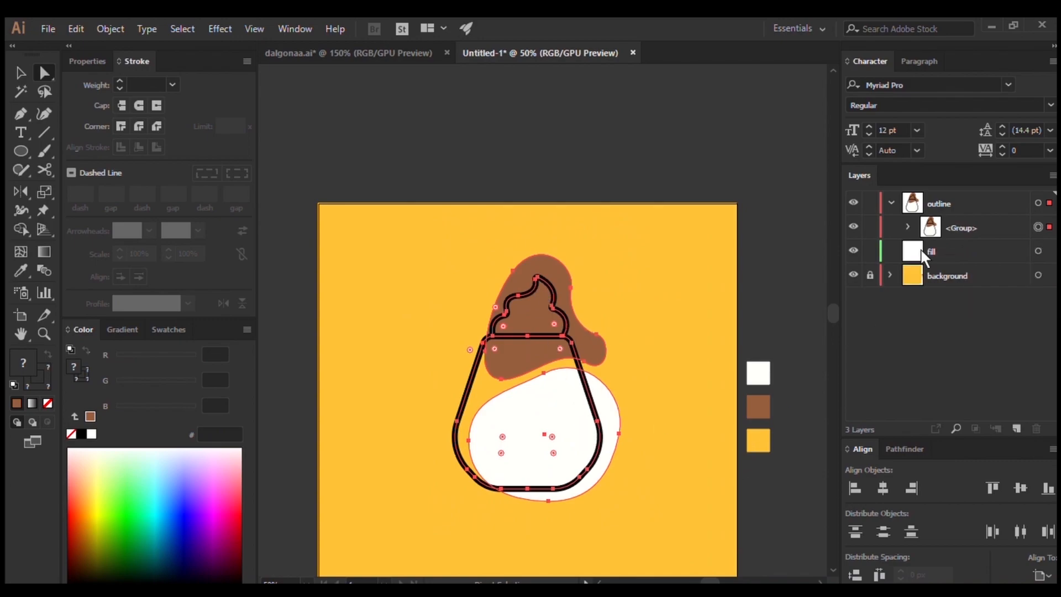
{"action": "left_click", "coordinate": [17, 75]}
{"action": "left_click", "coordinate": [662, 230]}
{"action": "left_click", "coordinate": [572, 348]}
Step: Hide and show the logo group to check that it contains all of the icon artwork
{"action": "left_click", "coordinate": [854, 228]}
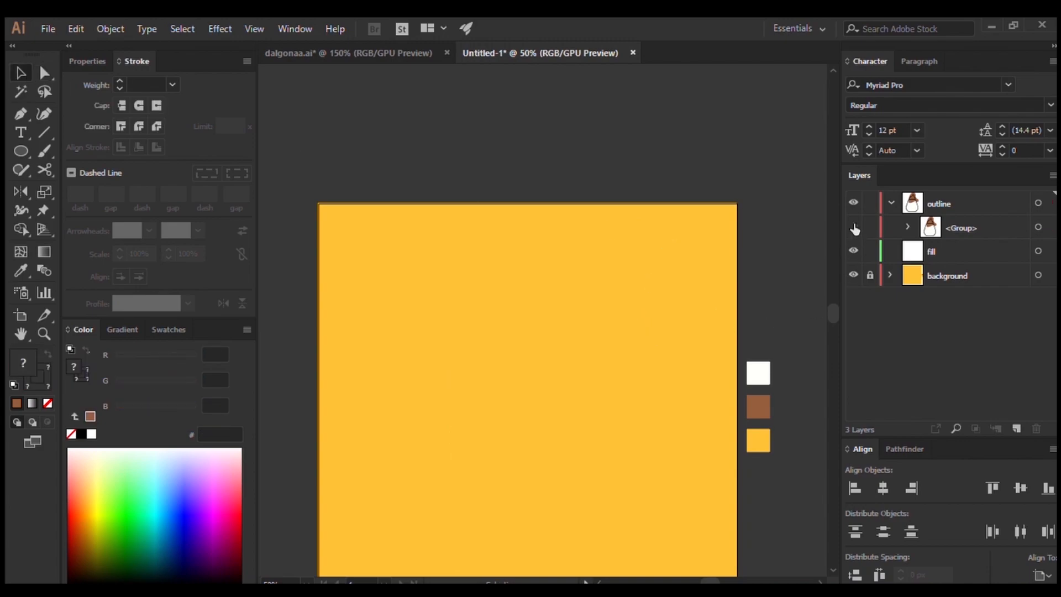
{"action": "left_click", "coordinate": [855, 227]}
{"action": "left_click", "coordinate": [855, 227]}
{"action": "left_click", "coordinate": [855, 228]}
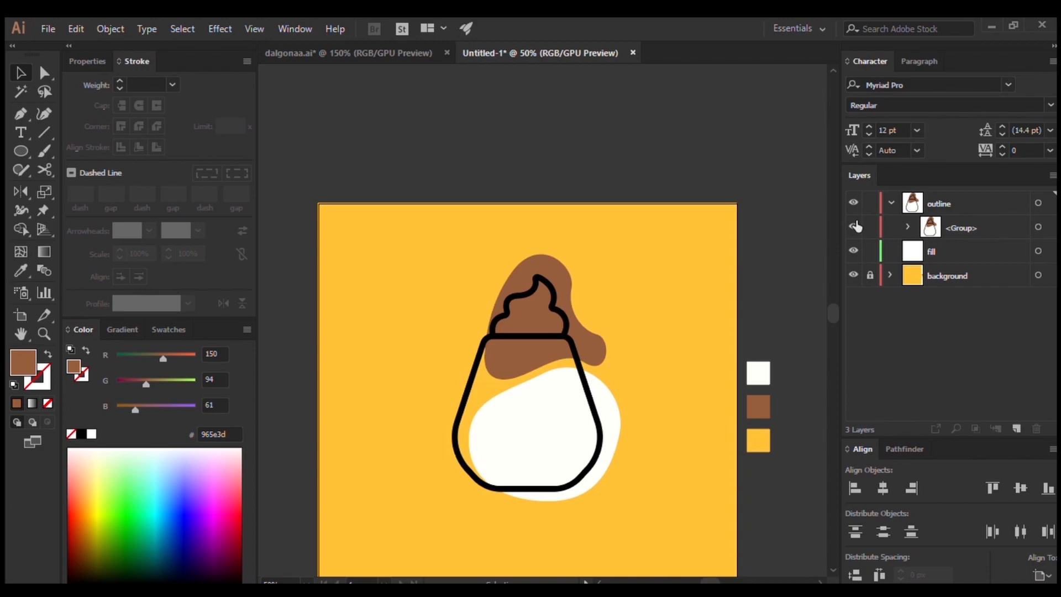
{"action": "scroll", "coordinate": [606, 287], "scroll_direction": "down", "scroll_amount": 2}
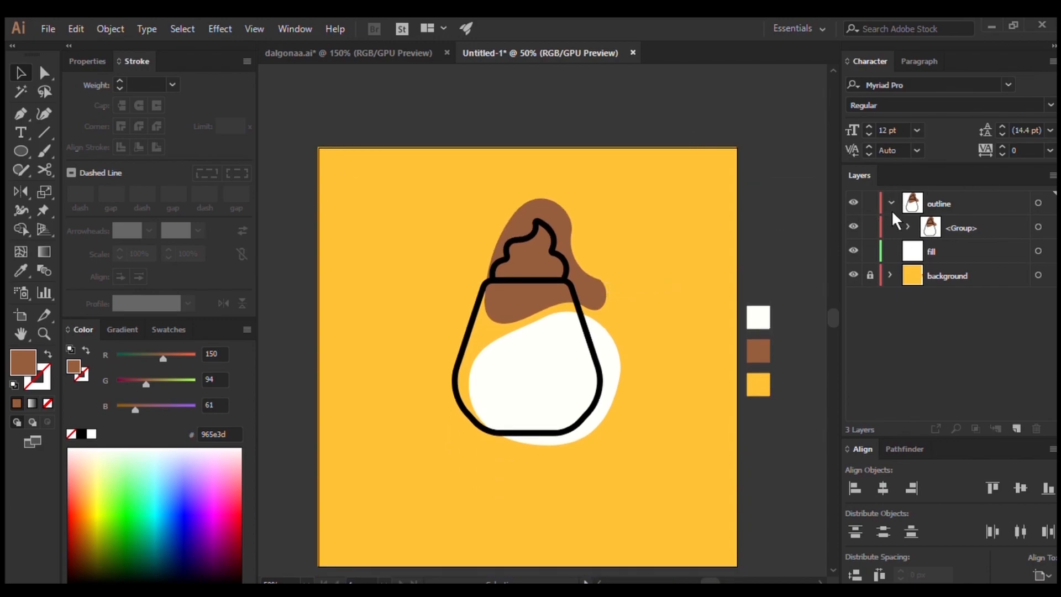
Step: Scale the icon group down proportionally to about 55%, move it to the artboard's left side, and center it vertically
{"action": "left_click", "coordinate": [1042, 228]}
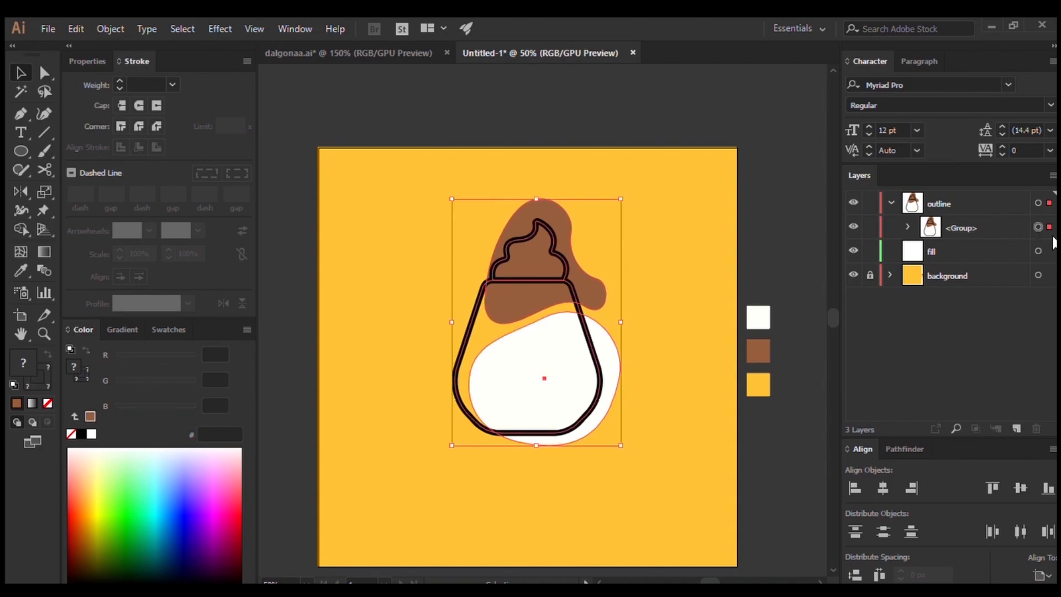
{"action": "left_click", "coordinate": [937, 205]}
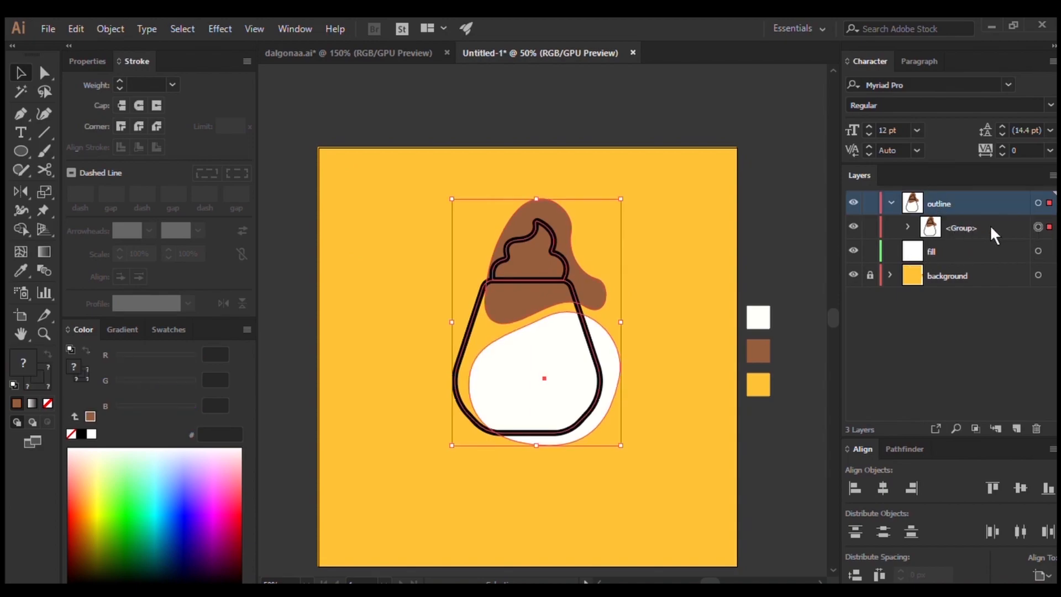
{"action": "left_click_drag", "start_coordinate": [621, 198], "coordinate": [545, 308]}
{"action": "left_click_drag", "start_coordinate": [502, 409], "coordinate": [423, 393]}
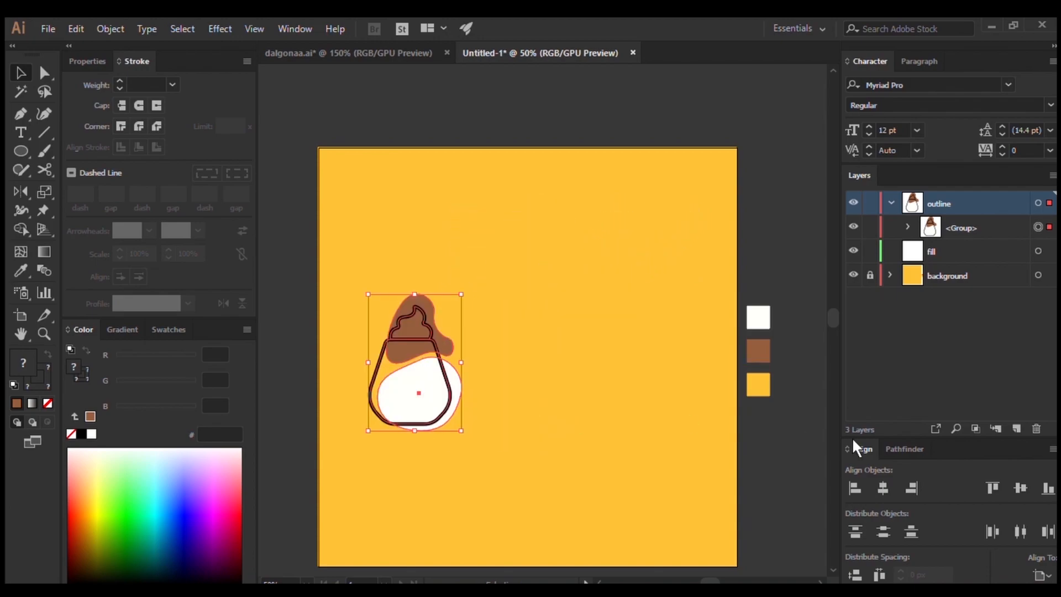
{"action": "left_click", "coordinate": [1017, 487]}
{"action": "left_click", "coordinate": [494, 435]}
Step: Add the two-line text "DALGONA CAFE" in Roboto Bold beside the icon on the artboard's right side
{"action": "scroll", "coordinate": [469, 410], "scroll_direction": "up", "scroll_amount": 2}
{"action": "scroll", "coordinate": [481, 395], "scroll_direction": "down", "scroll_amount": 1}
{"action": "scroll", "coordinate": [514, 382], "scroll_direction": "down", "scroll_amount": 2}
{"action": "scroll", "coordinate": [512, 388], "scroll_direction": "right", "scroll_amount": 1}
{"action": "scroll", "coordinate": [462, 362], "scroll_direction": "up", "scroll_amount": 1}
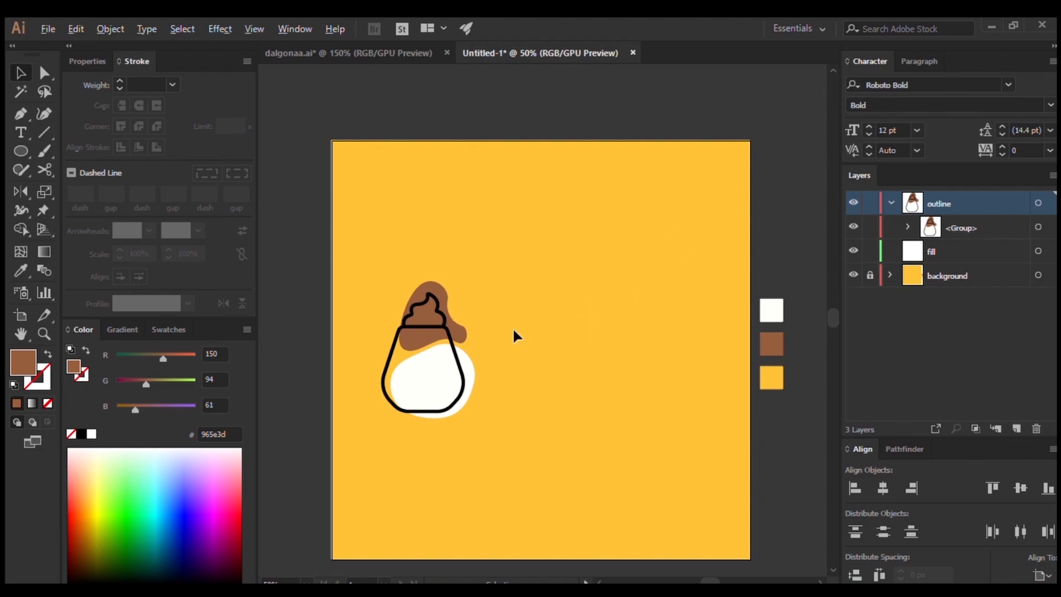
{"action": "scroll", "coordinate": [513, 327], "scroll_direction": "up", "scroll_amount": 1}
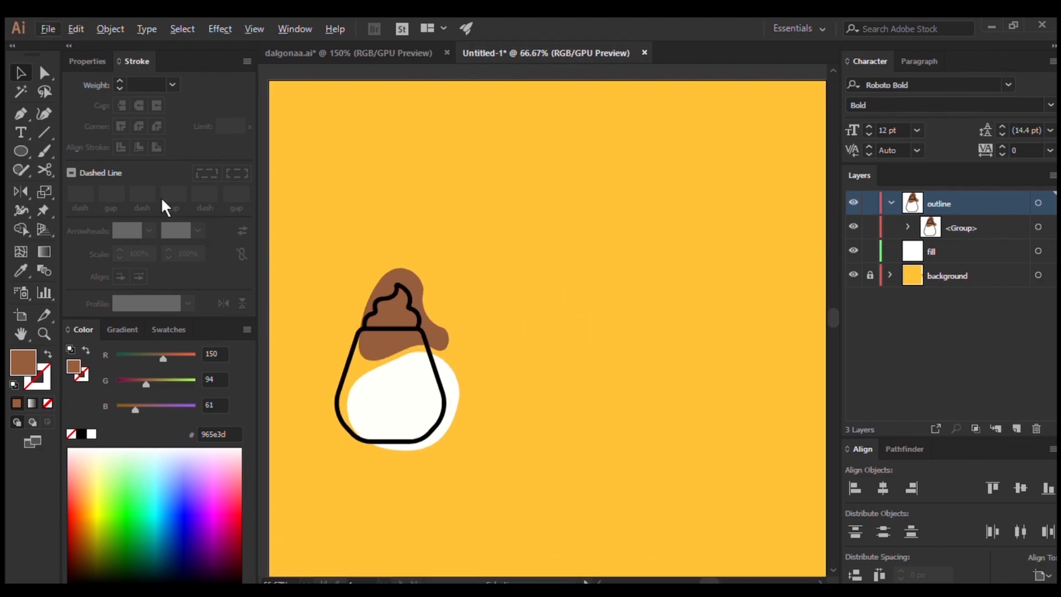
{"action": "left_click", "coordinate": [19, 133]}
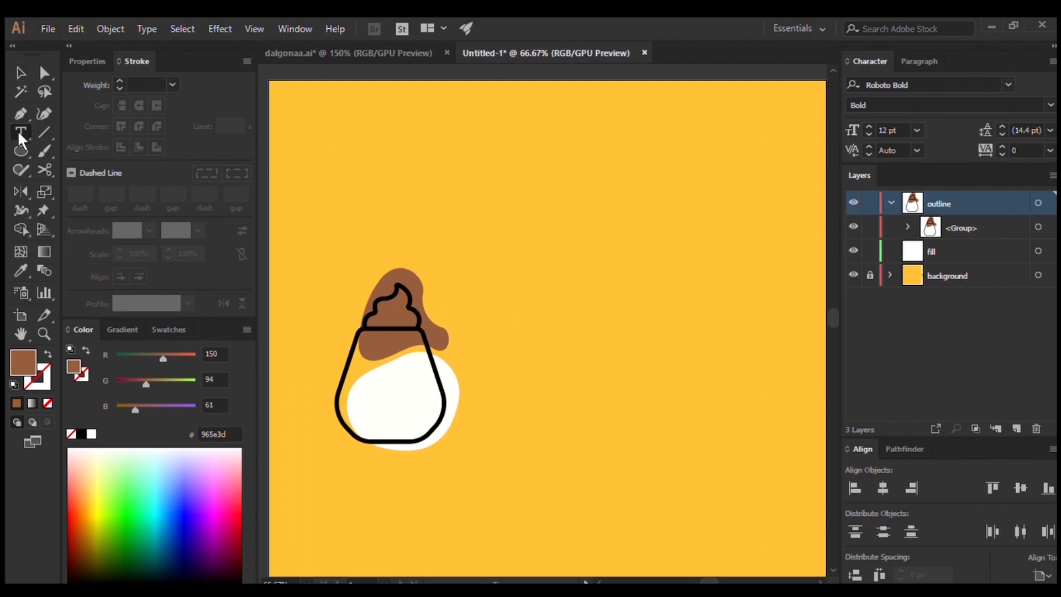
{"action": "left_click", "coordinate": [531, 347]}
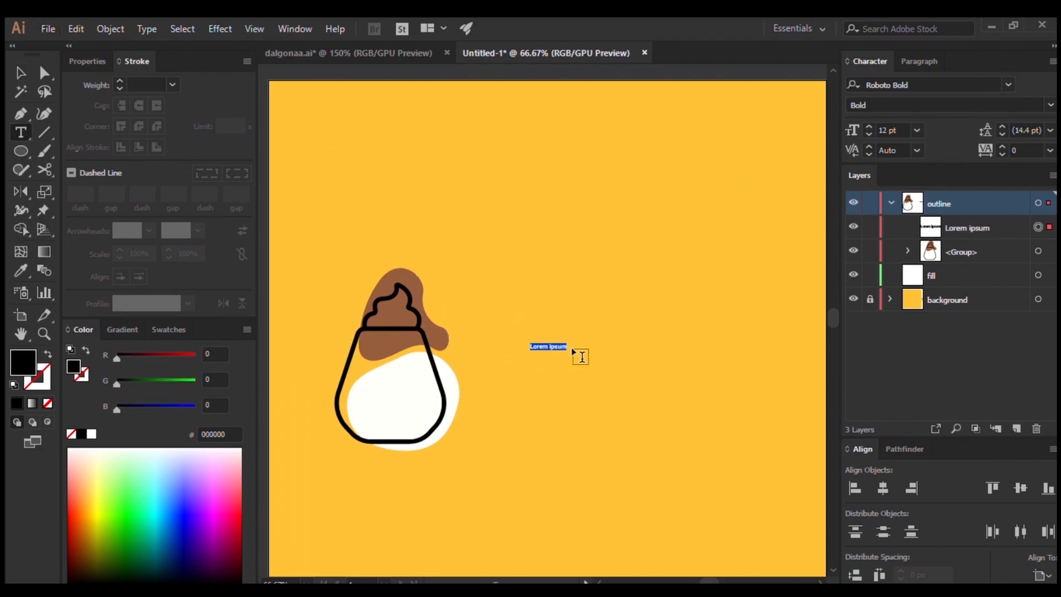
{"action": "type", "text": "DALGON"}
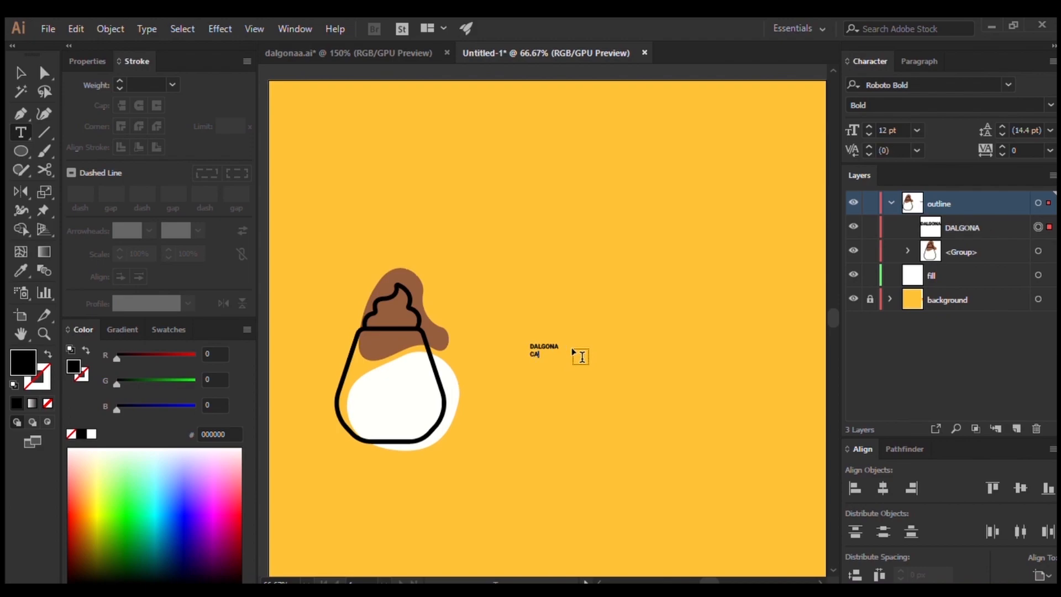
{"action": "type", "text": "A"}
{"action": "key", "text": "Return"}
{"action": "type", "text": "CAFE"}
{"action": "left_click", "coordinate": [20, 73]}
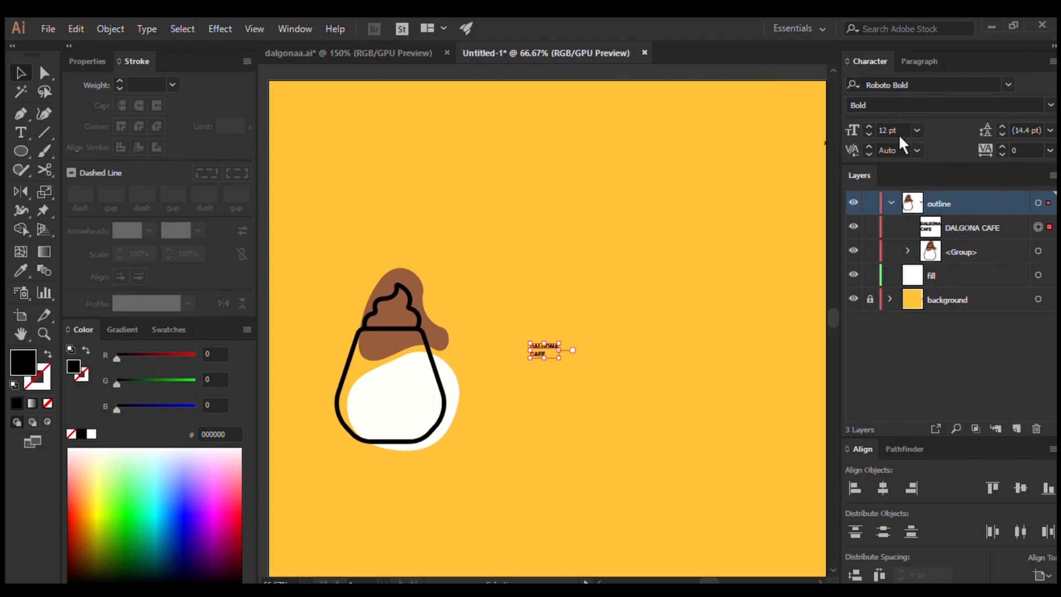
Step: Enlarge the DALGONA CAFE text to a font size of 96 pt
{"action": "scroll", "coordinate": [890, 170], "scroll_direction": "up", "scroll_amount": 1}
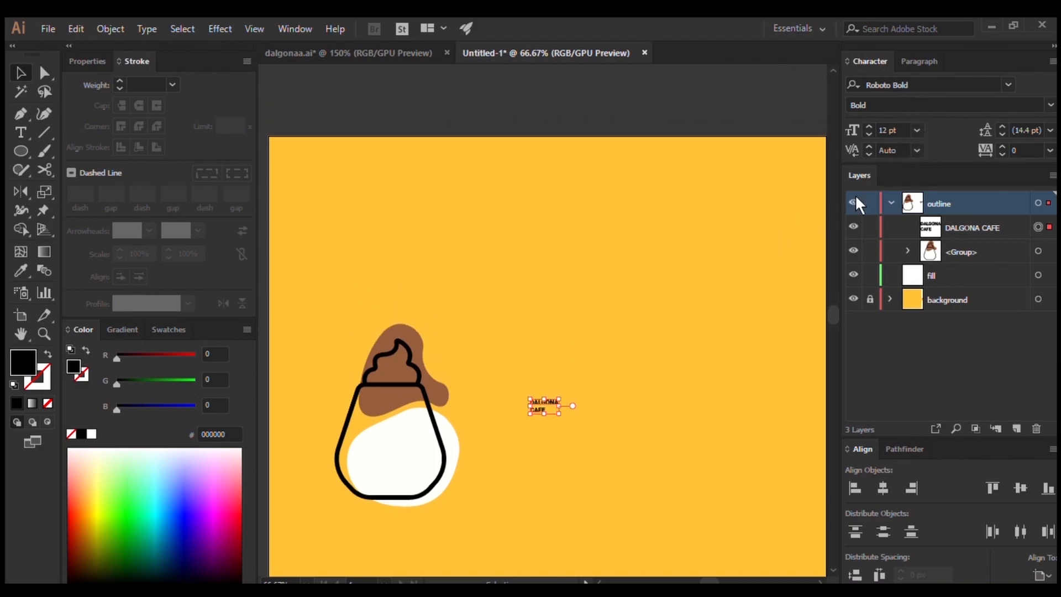
{"action": "left_click_drag", "start_coordinate": [945, 56], "coordinate": [910, 180]}
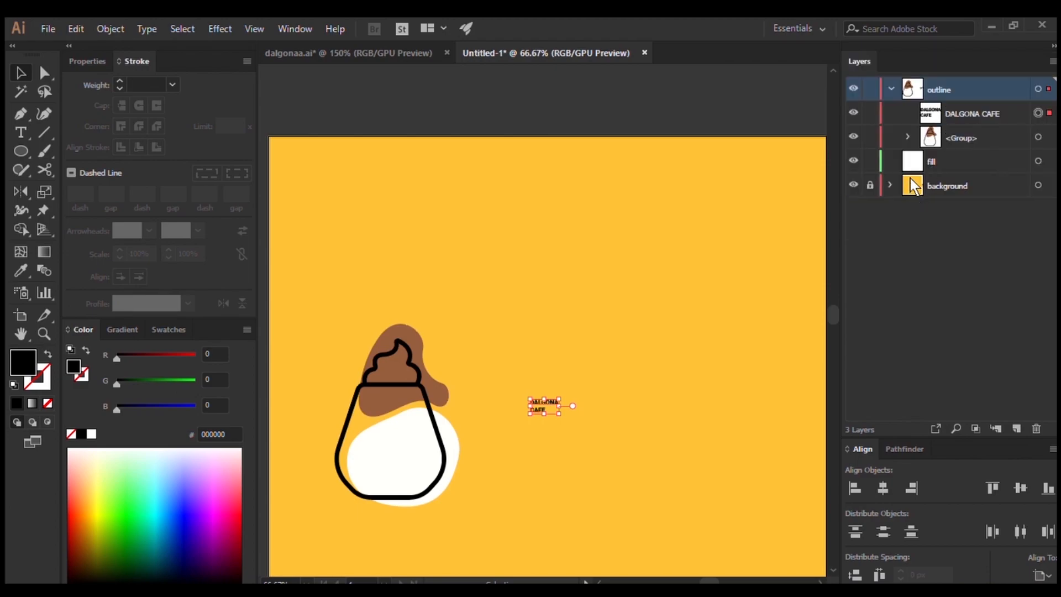
{"action": "left_click", "coordinate": [903, 81]}
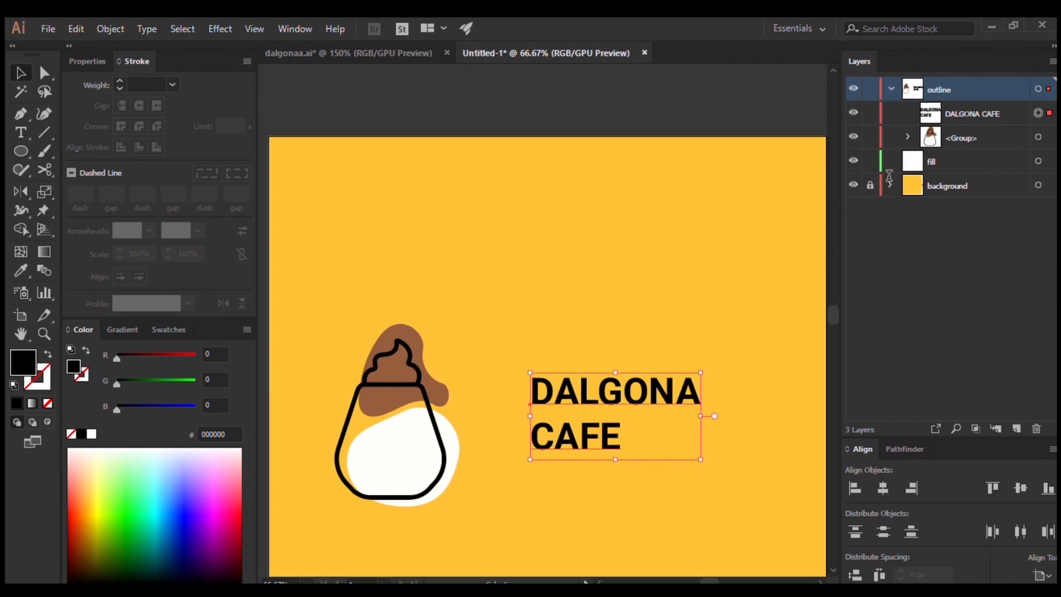
{"action": "scroll", "coordinate": [889, 175], "scroll_direction": "up", "scroll_amount": 8}
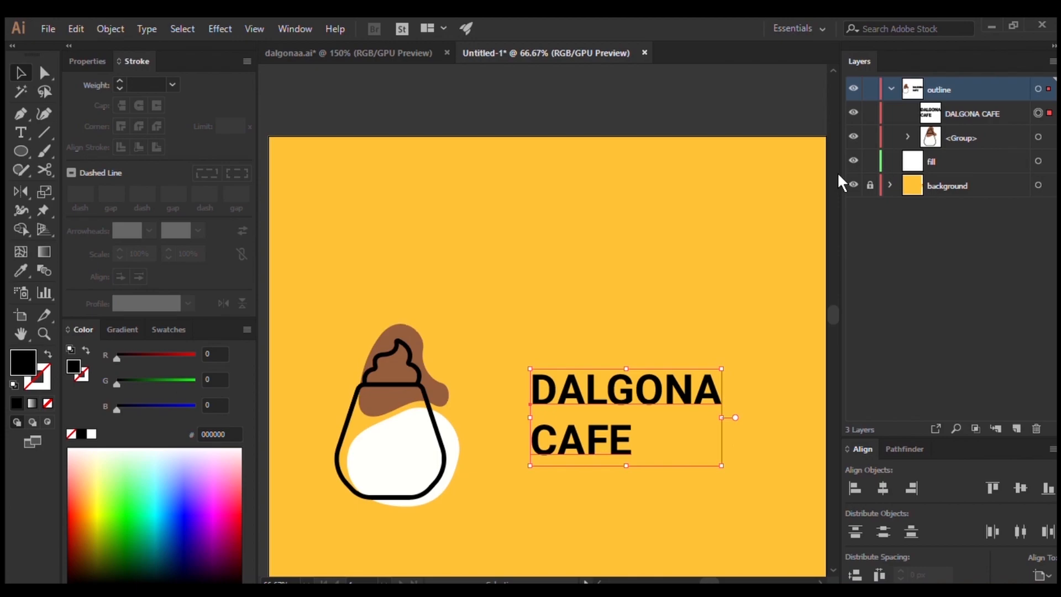
{"action": "scroll", "coordinate": [889, 176], "scroll_direction": "up", "scroll_amount": 10}
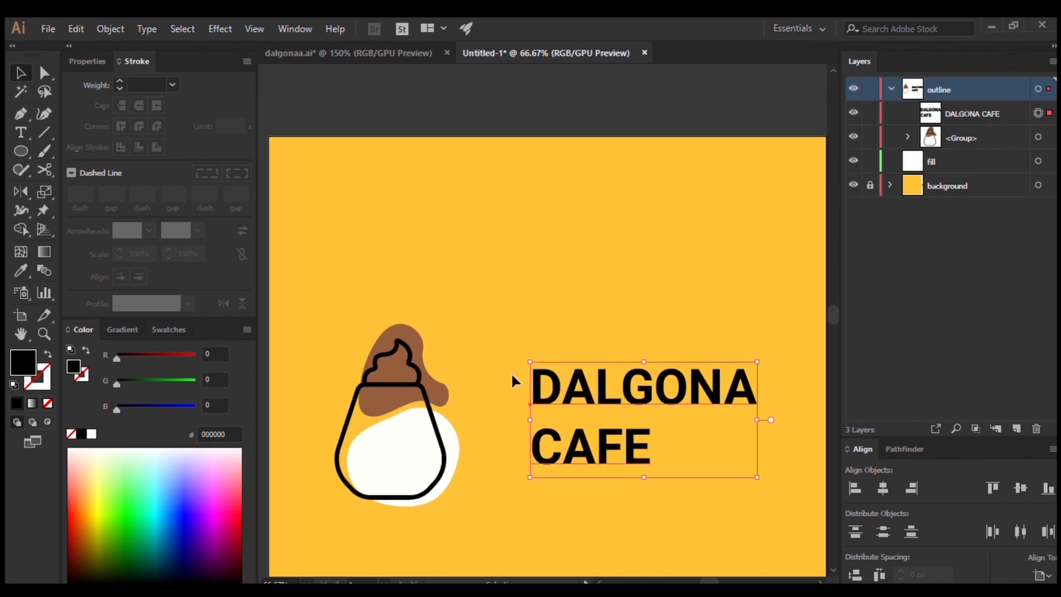
Step: Move the DALGONA CAFE text closer to the icon, level with the icon's middle
{"action": "scroll", "coordinate": [511, 372], "scroll_direction": "right", "scroll_amount": 4}
{"action": "scroll", "coordinate": [511, 370], "scroll_direction": "down", "scroll_amount": 4}
{"action": "scroll", "coordinate": [508, 355], "scroll_direction": "left", "scroll_amount": 4}
{"action": "scroll", "coordinate": [508, 355], "scroll_direction": "left", "scroll_amount": 1}
{"action": "scroll", "coordinate": [508, 355], "scroll_direction": "up", "scroll_amount": 1}
{"action": "left_click_drag", "start_coordinate": [617, 332], "coordinate": [574, 347]}
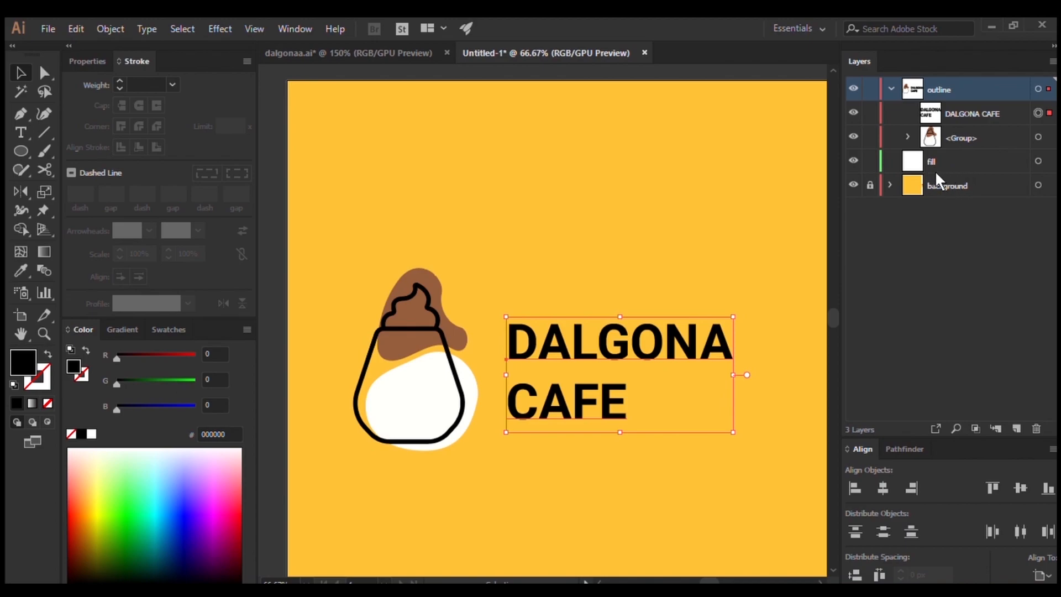
Step: Tighten the text's leading to 95 pt and nudge the text slightly in place beside the icon
{"action": "key", "text": "alt+Up"}
{"action": "key", "text": "alt+Up"}
{"action": "key", "text": "alt+Up"}
{"action": "key", "text": "alt+Up"}
{"action": "key", "text": "alt+Up"}
{"action": "key", "text": "alt+Up"}
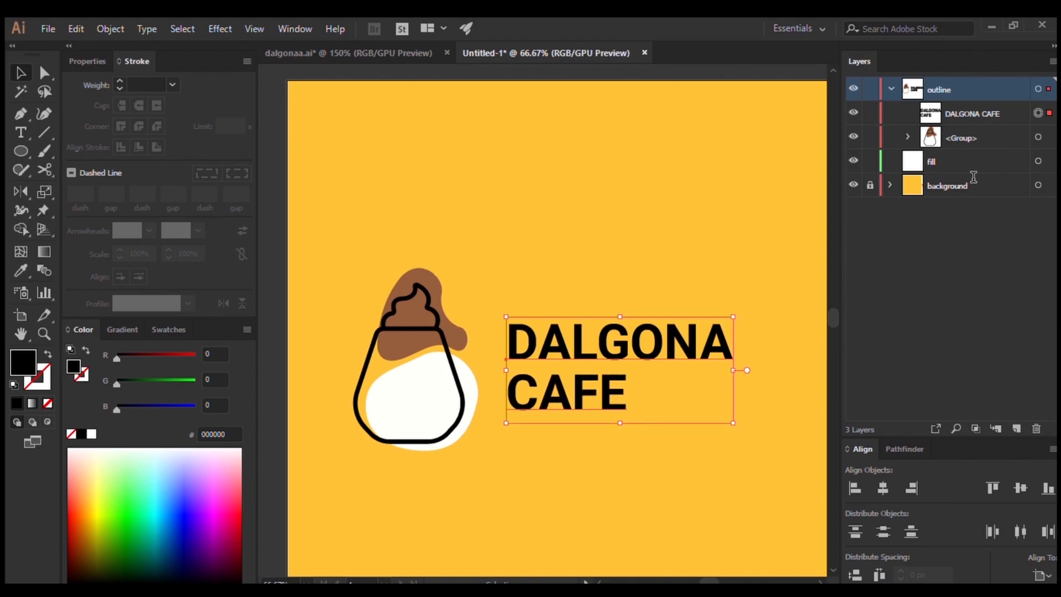
{"action": "key", "text": "alt+Up"}
{"action": "left_click", "coordinate": [681, 259]}
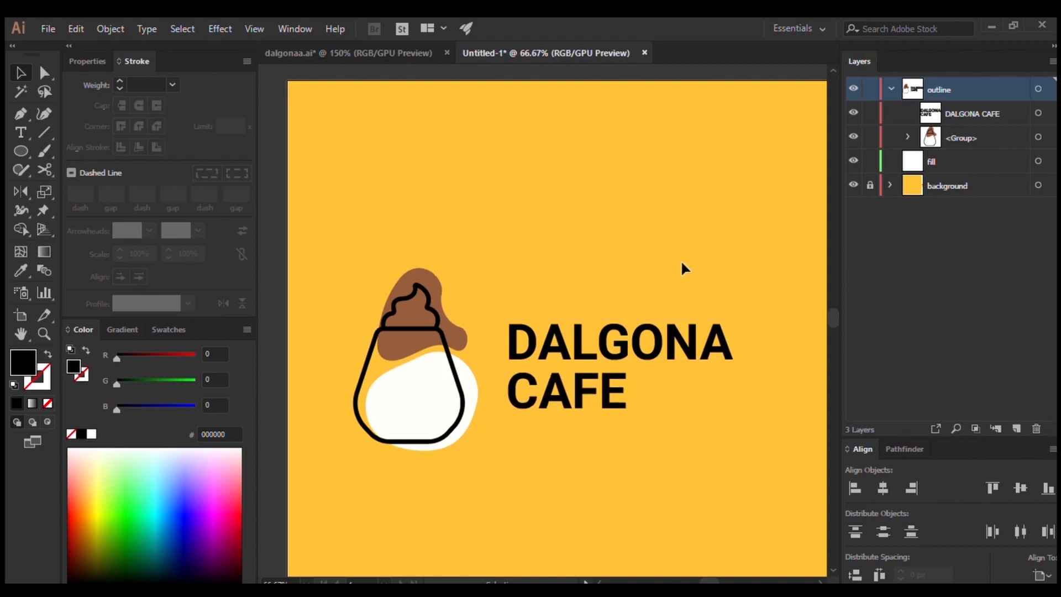
{"action": "left_click", "coordinate": [567, 347]}
{"action": "left_click_drag", "start_coordinate": [566, 346], "coordinate": [534, 354]}
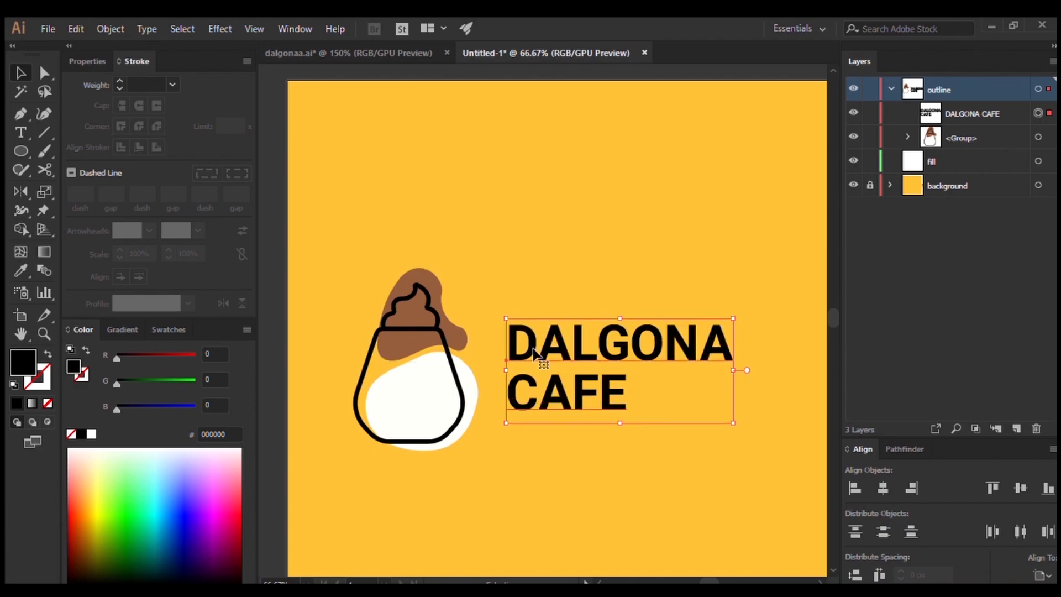
Step: Bring back the character settings and dock them above the layer list
{"action": "scroll", "coordinate": [504, 310], "scroll_direction": "left", "scroll_amount": 2}
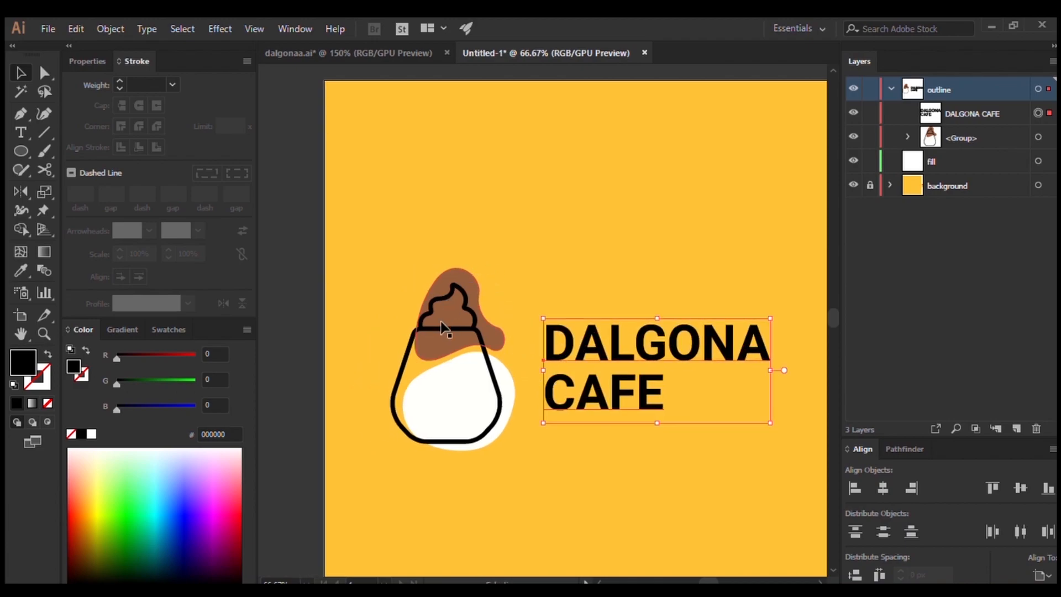
{"action": "scroll", "coordinate": [445, 315], "scroll_direction": "down", "scroll_amount": 3}
{"action": "scroll", "coordinate": [621, 371], "scroll_direction": "left", "scroll_amount": 4}
{"action": "scroll", "coordinate": [634, 355], "scroll_direction": "up", "scroll_amount": 1}
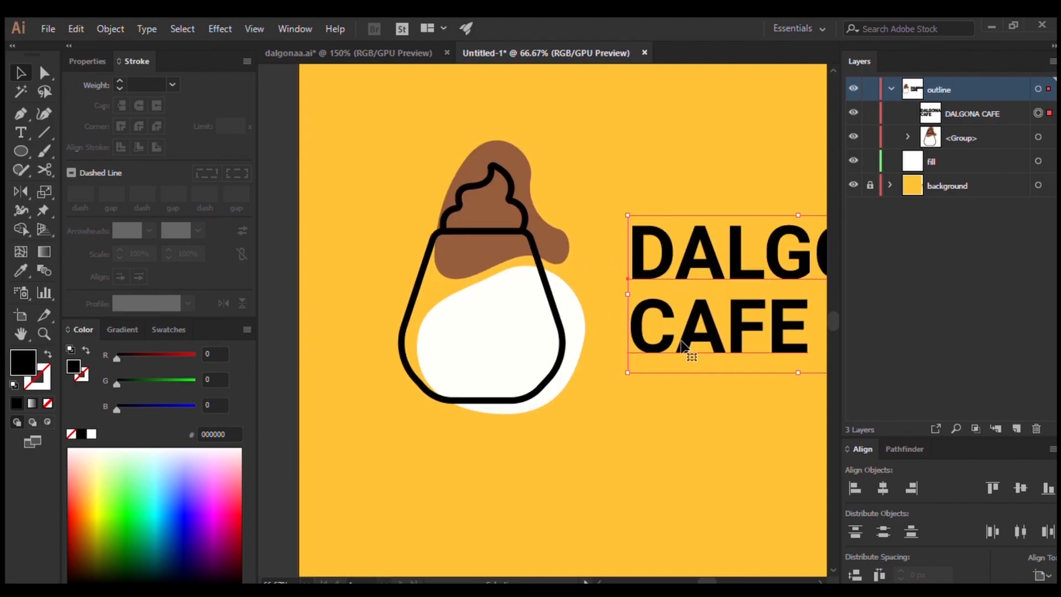
{"action": "key", "text": "ctrl+t"}
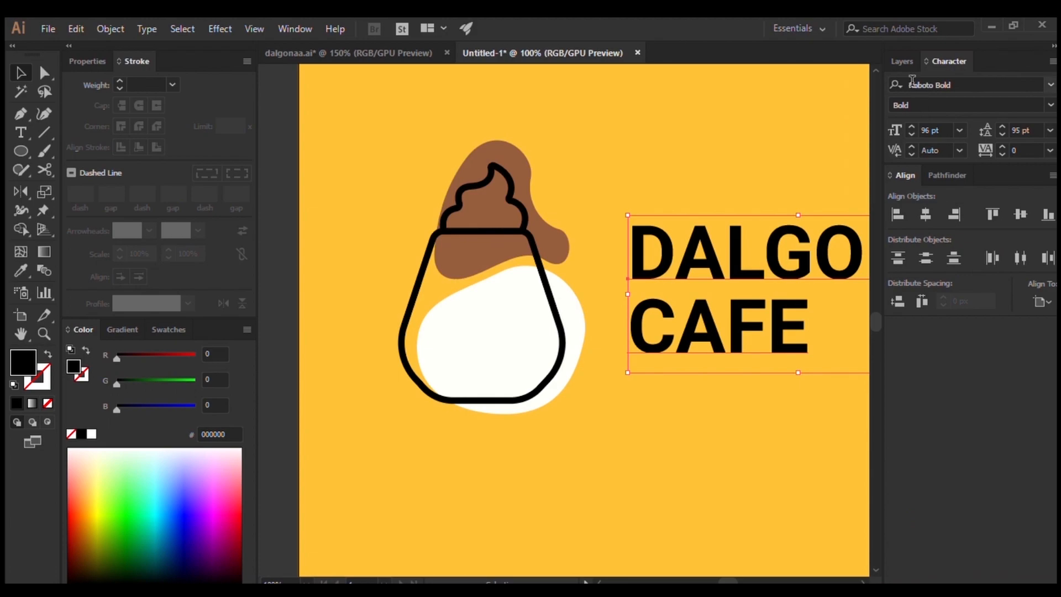
{"action": "left_click", "coordinate": [901, 61]}
{"action": "left_click", "coordinate": [860, 62]}
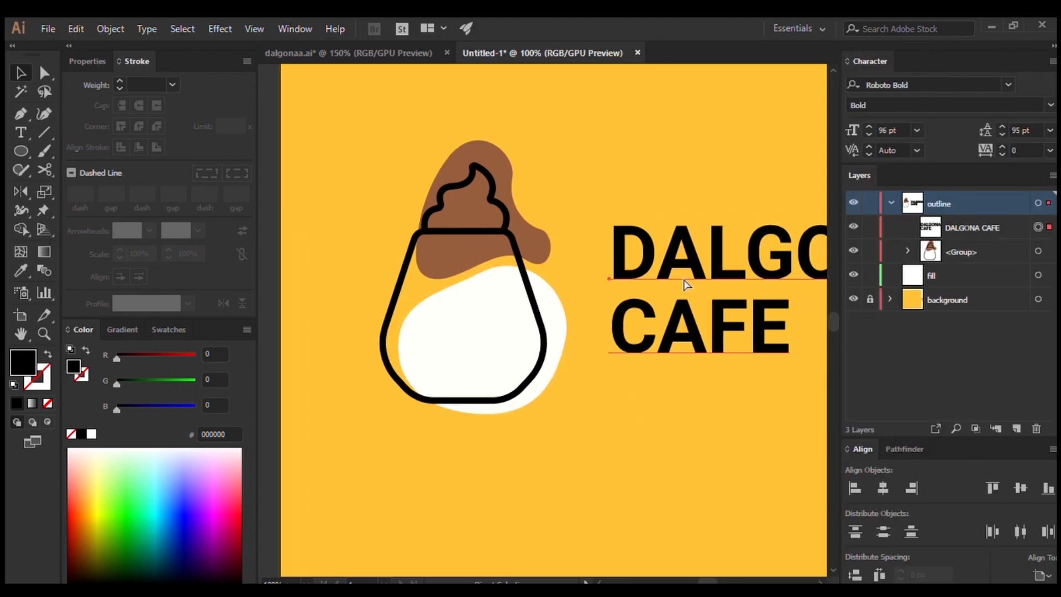
Step: Set the stroke weight of the icon's cream and glass outlines to 12 pt
{"action": "scroll", "coordinate": [685, 285], "scroll_direction": "right", "scroll_amount": 3}
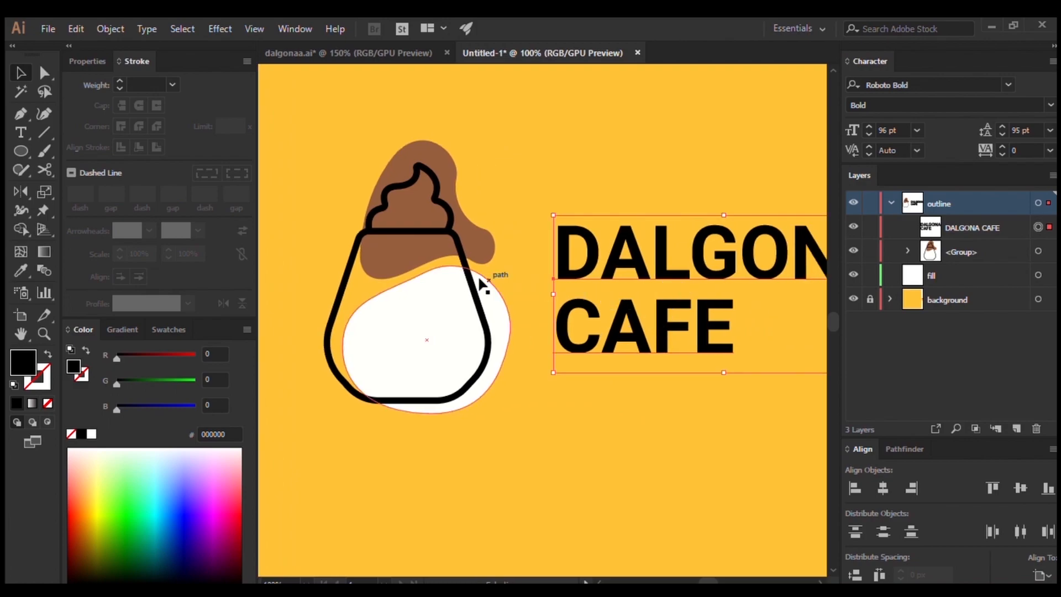
{"action": "scroll", "coordinate": [471, 189], "scroll_direction": "down", "scroll_amount": 1}
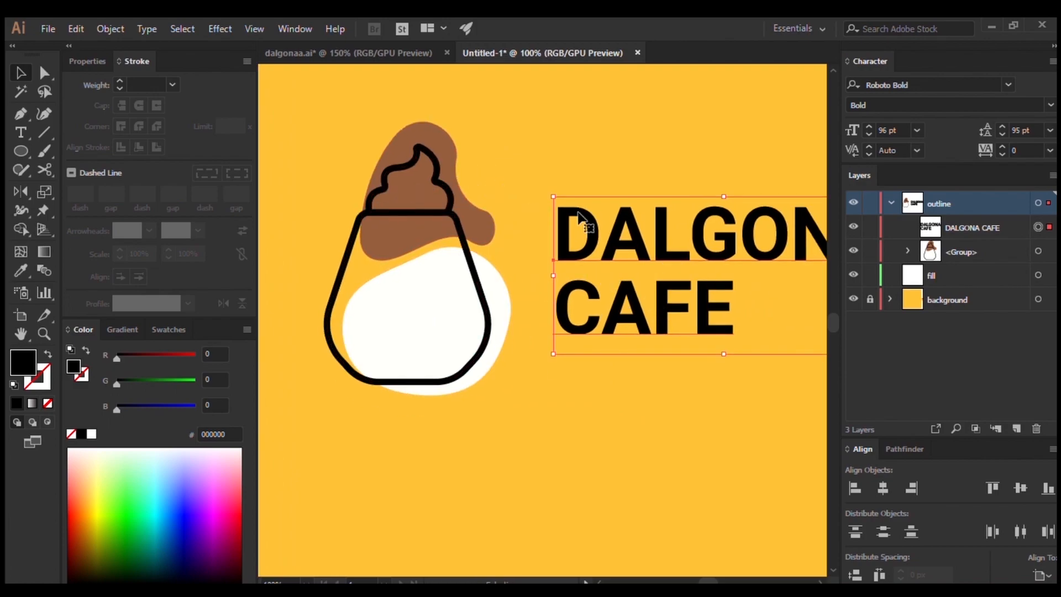
{"action": "left_click", "coordinate": [461, 243]}
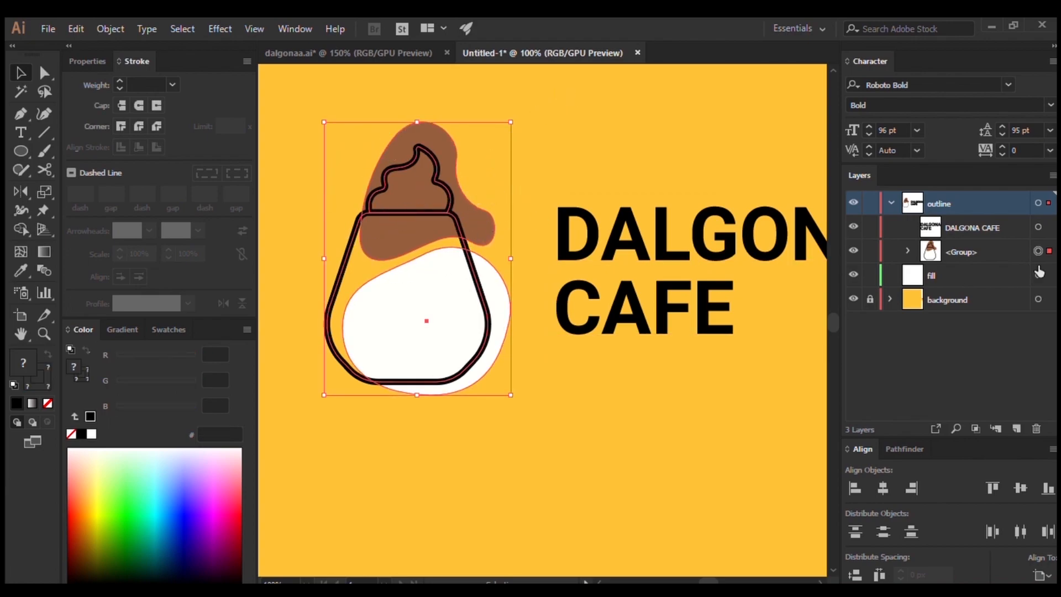
{"action": "left_click", "coordinate": [907, 250]}
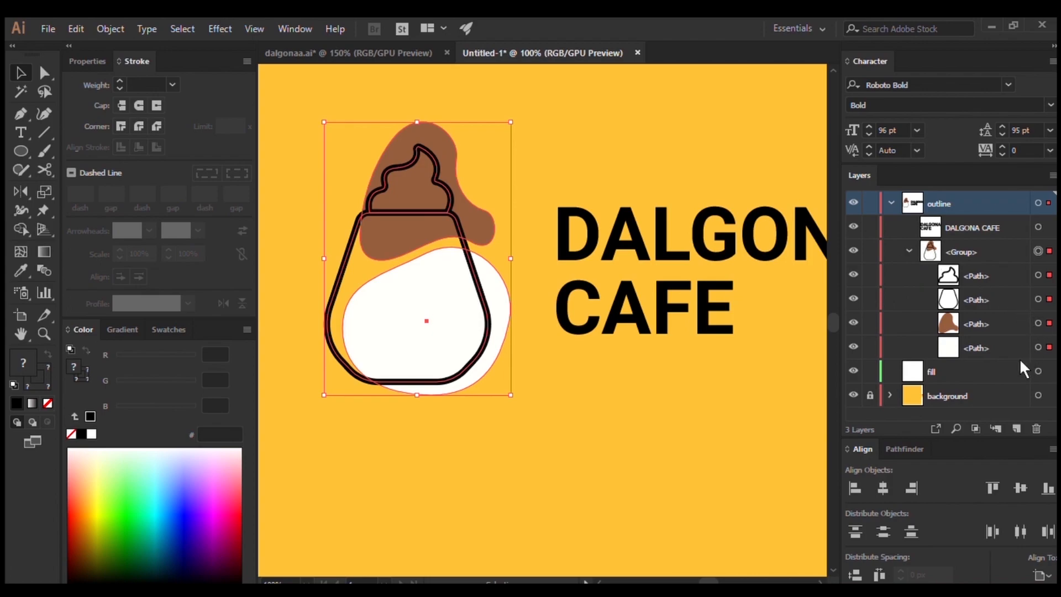
{"action": "left_click", "coordinate": [1049, 300]}
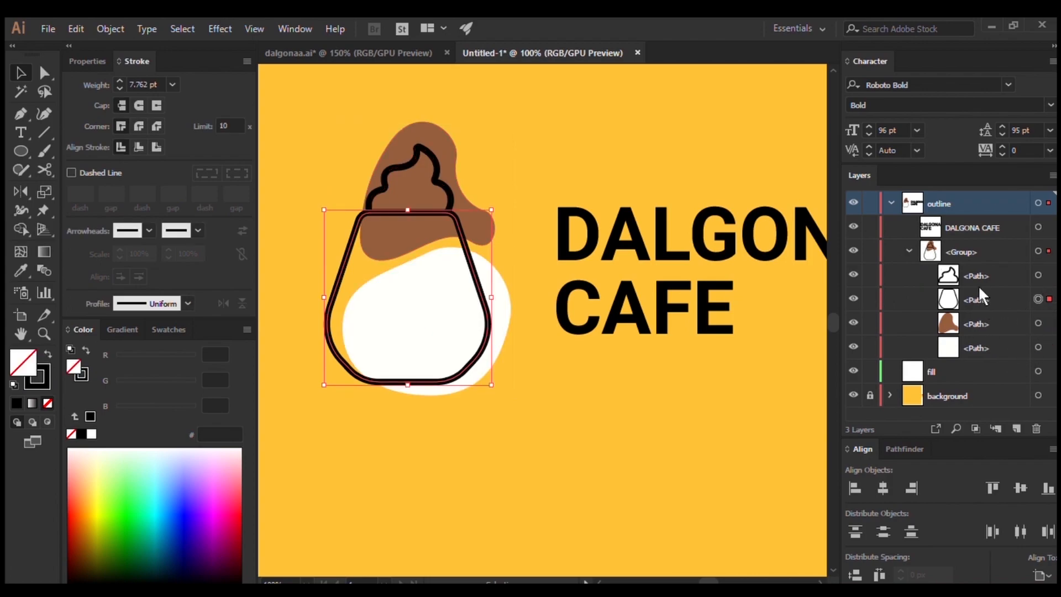
{"action": "left_click", "coordinate": [909, 250]}
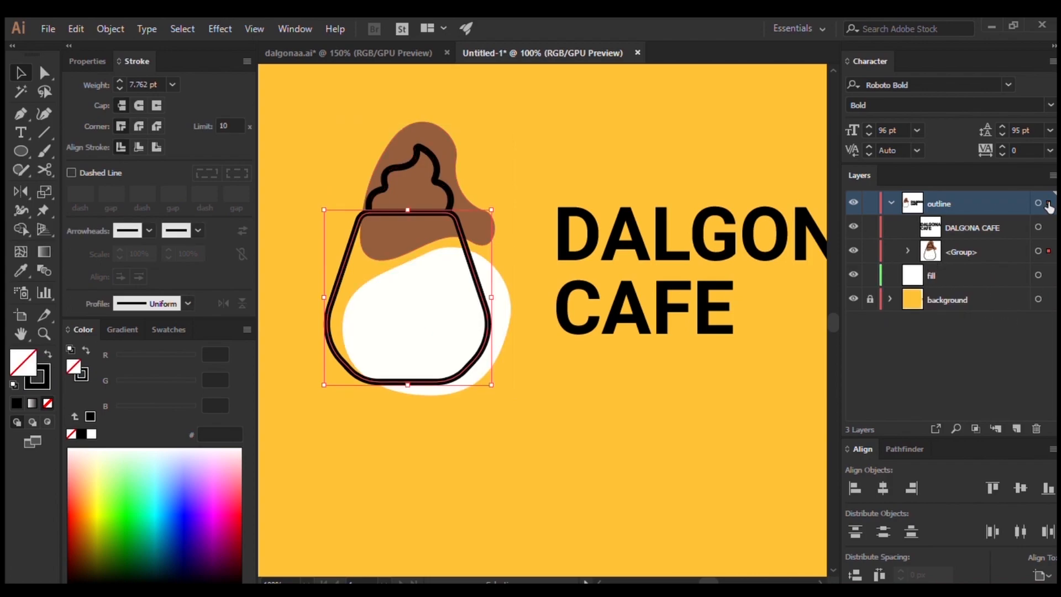
{"action": "left_click", "coordinate": [908, 251]}
{"action": "left_click", "coordinate": [1039, 277], "text": "shift"}
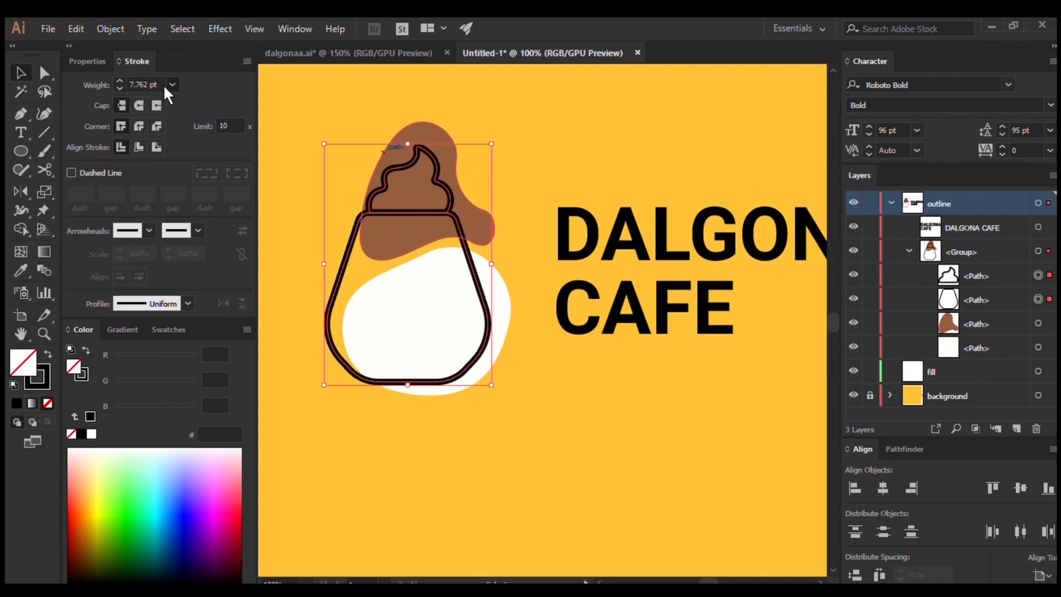
{"action": "left_click", "coordinate": [192, 320]}
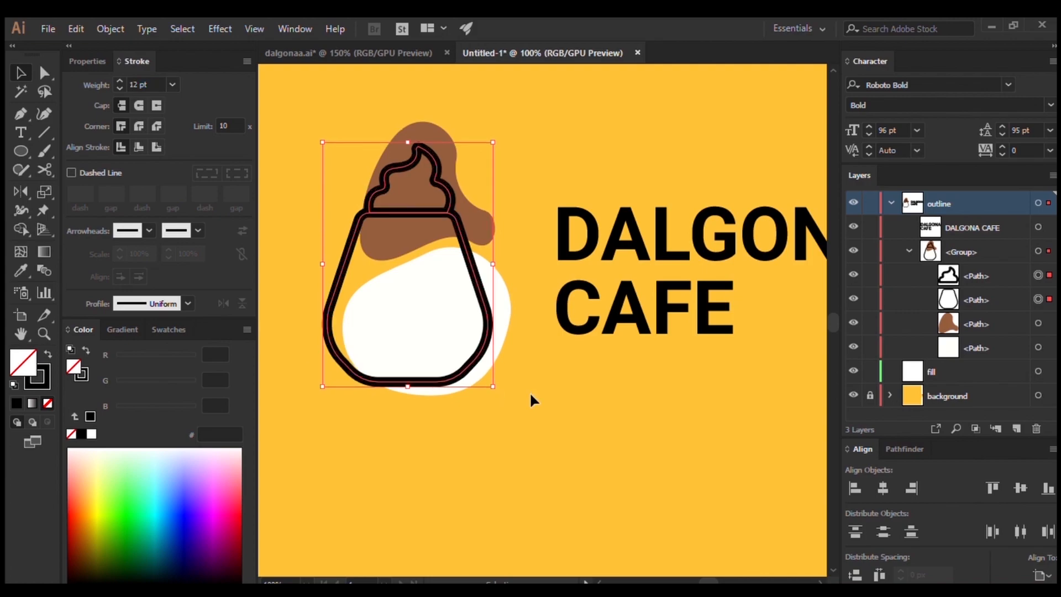
{"action": "left_click", "coordinate": [597, 393]}
{"action": "key", "text": "ctrl+minus"}
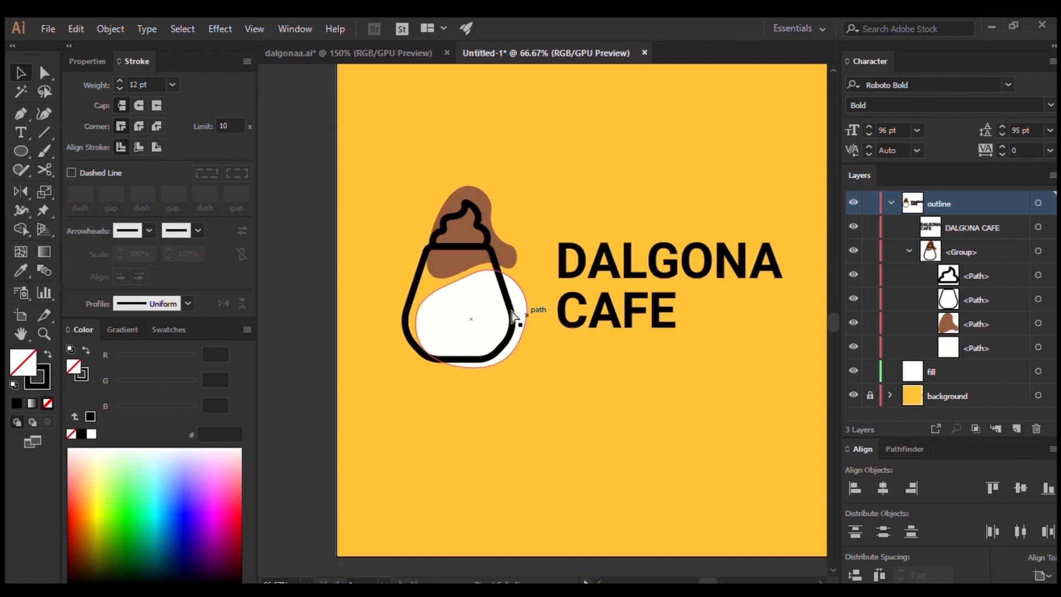
Step: Reduce the stroke weight of the cream and glass outlines to 11 pt
{"action": "left_click", "coordinate": [511, 287]}
{"action": "left_click", "coordinate": [146, 84]}
{"action": "type", "text": "10"}
{"action": "key", "text": "Return"}
{"action": "type", "text": "12"}
{"action": "key", "text": "Return"}
{"action": "key", "text": "Down"}
{"action": "left_click", "coordinate": [522, 133]}
{"action": "scroll", "coordinate": [542, 182], "scroll_direction": "right", "scroll_amount": 3}
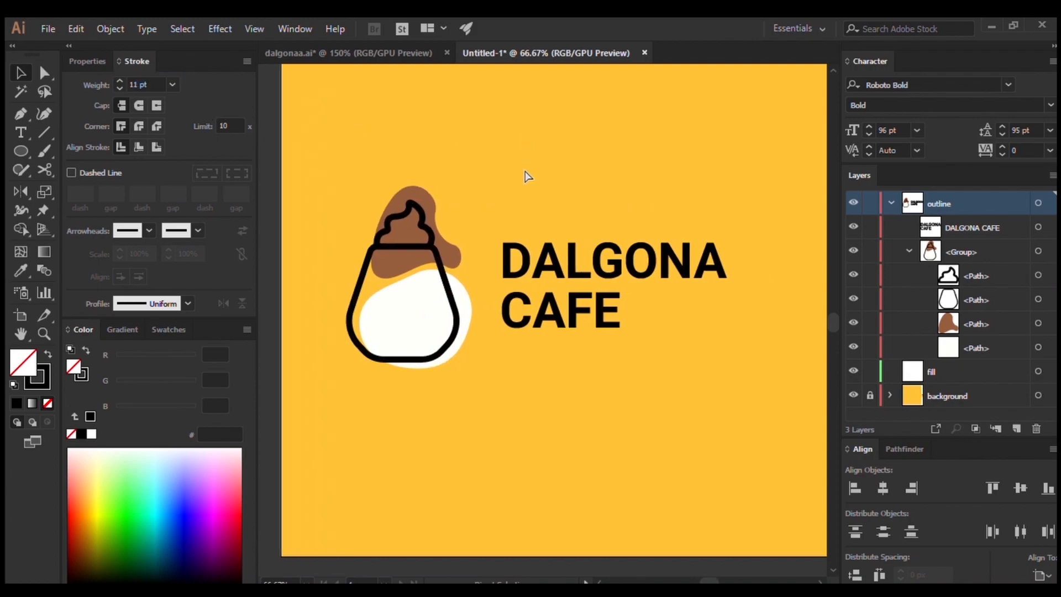
Step: Shift the DALGONA CAFE text slightly left to narrow its gap to the icon
{"action": "scroll", "coordinate": [565, 239], "scroll_direction": "up", "scroll_amount": 1}
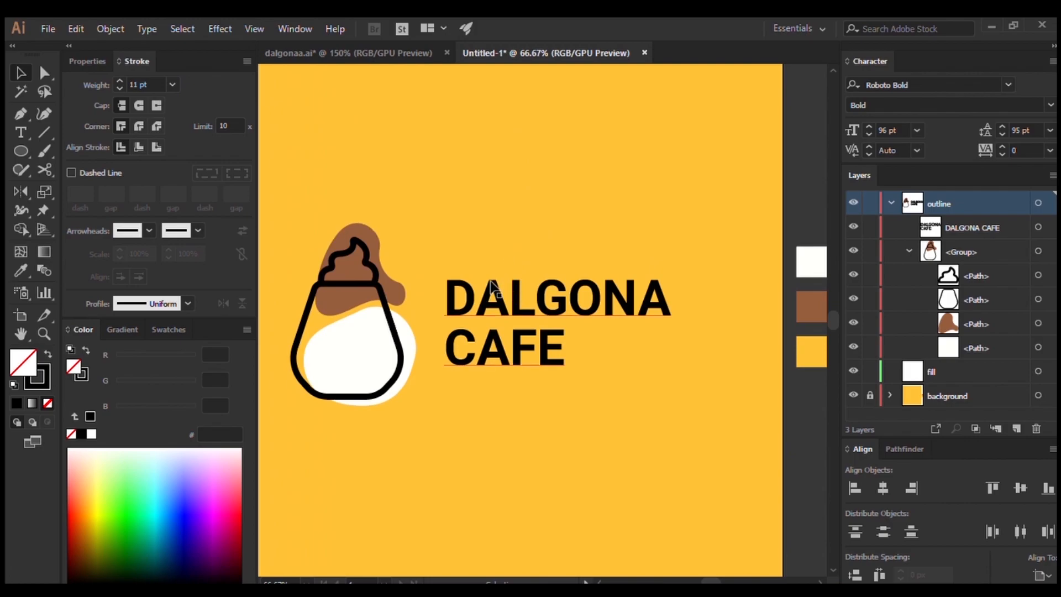
{"action": "scroll", "coordinate": [435, 310], "scroll_direction": "left", "scroll_amount": 1}
{"action": "scroll", "coordinate": [434, 309], "scroll_direction": "right", "scroll_amount": 1}
{"action": "left_click_drag", "start_coordinate": [493, 308], "coordinate": [479, 306]}
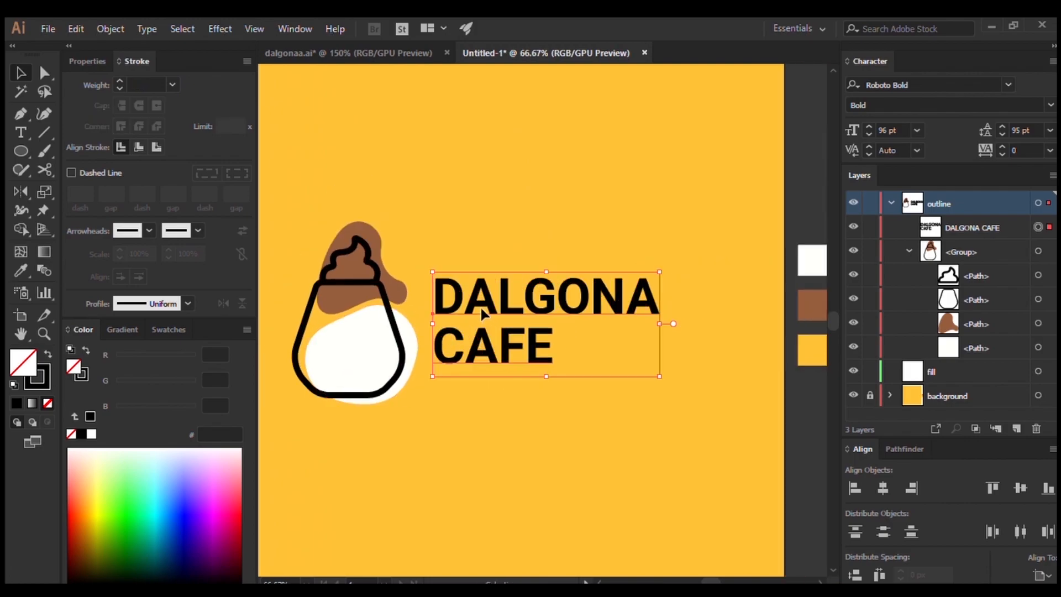
{"action": "scroll", "coordinate": [480, 304], "scroll_direction": "down", "scroll_amount": 2}
{"action": "scroll", "coordinate": [480, 307], "scroll_direction": "up", "scroll_amount": 1}
{"action": "scroll", "coordinate": [482, 308], "scroll_direction": "left", "scroll_amount": 2}
{"action": "scroll", "coordinate": [479, 303], "scroll_direction": "down", "scroll_amount": 1}
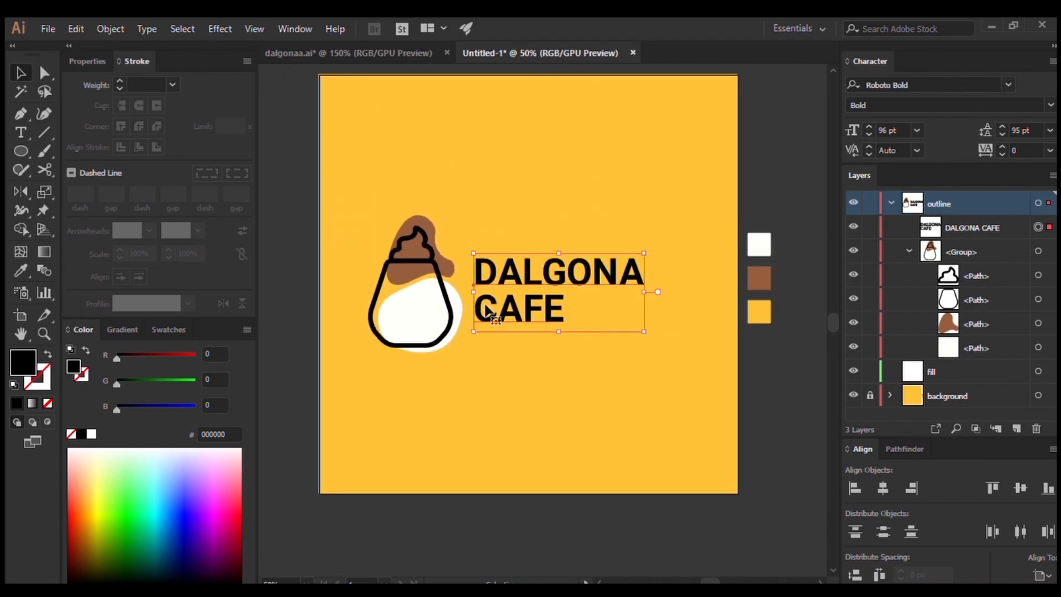
{"action": "left_click", "coordinate": [552, 213]}
Step: Group the DALGONA CAFE text with the icon group and center the combined logo horizontally on the artboard
{"action": "left_click", "coordinate": [908, 252]}
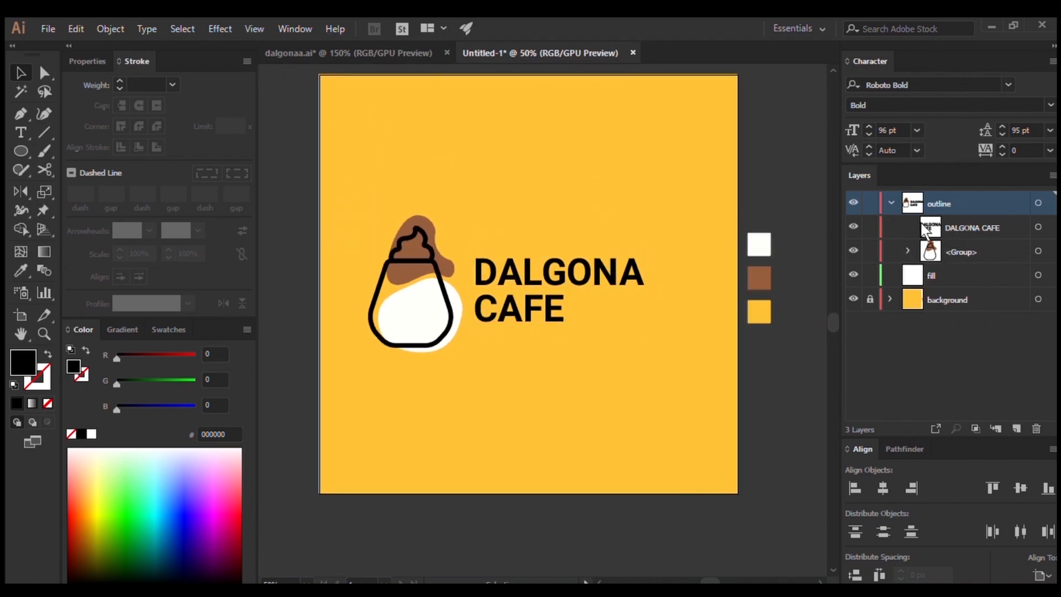
{"action": "left_click", "coordinate": [956, 228]}
{"action": "left_click", "coordinate": [960, 253], "text": "shift"}
{"action": "key", "text": "ctrl+g"}
{"action": "left_click", "coordinate": [1045, 226]}
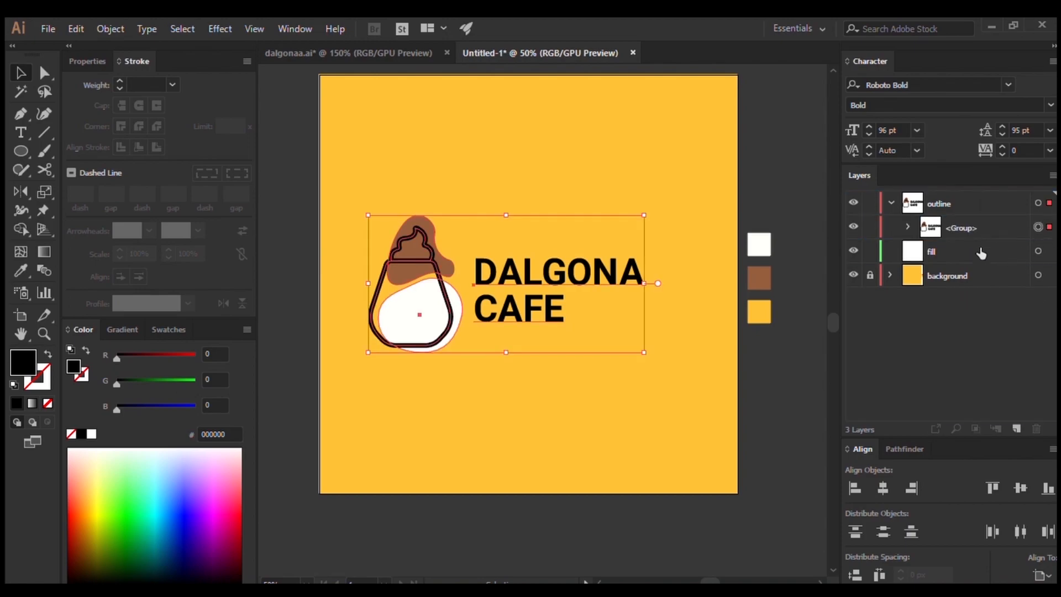
{"action": "left_click", "coordinate": [882, 486]}
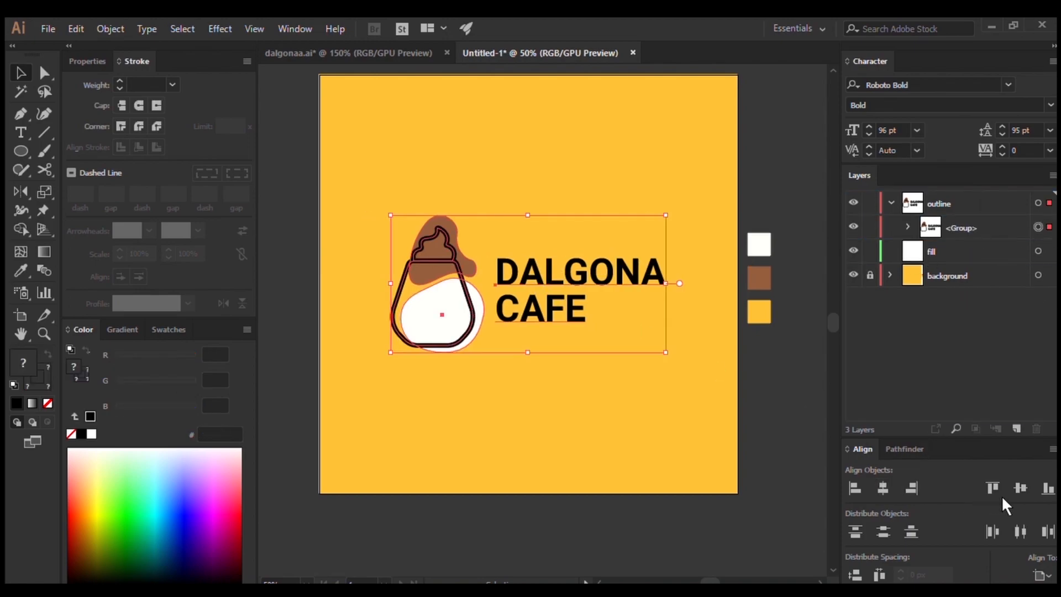
Step: Deselect the combined logo and review its placement on the yellow artboard
{"action": "scroll", "coordinate": [572, 343], "scroll_direction": "left", "scroll_amount": 2}
{"action": "scroll", "coordinate": [603, 224], "scroll_direction": "up", "scroll_amount": 2}
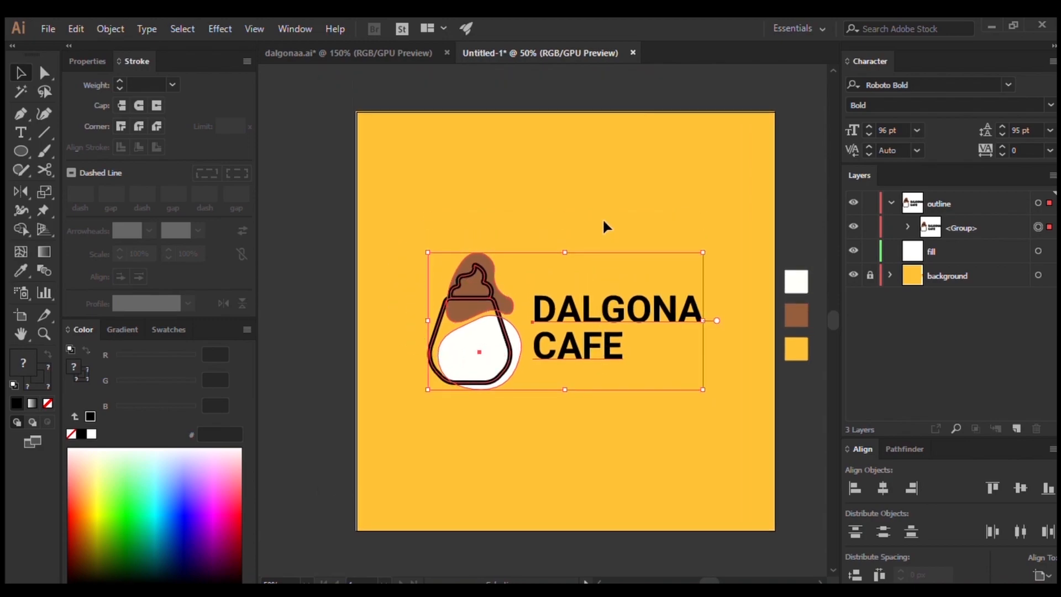
{"action": "left_click", "coordinate": [713, 323]}
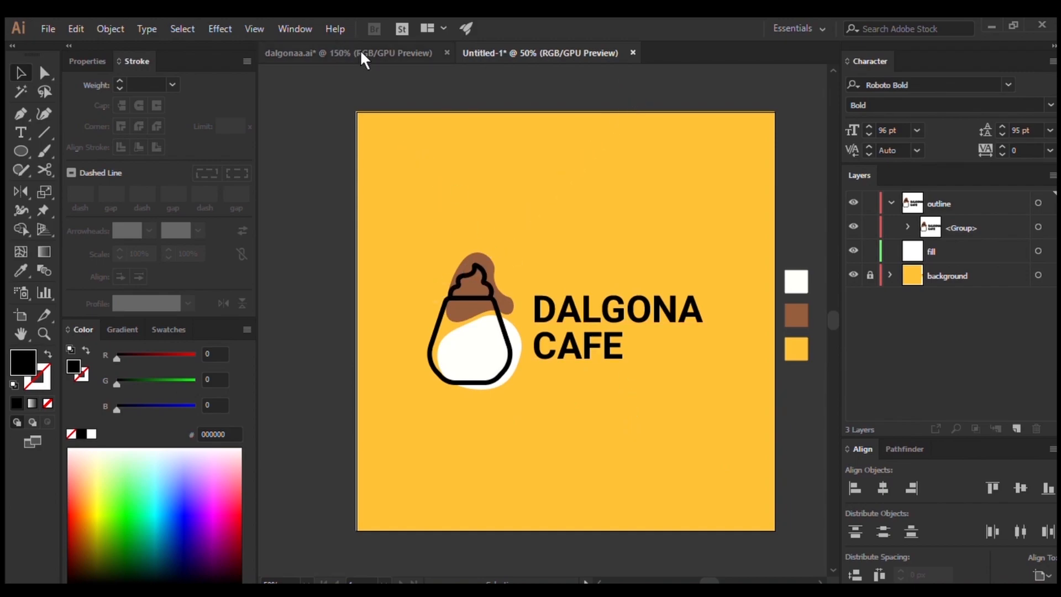
{"action": "scroll", "coordinate": [552, 151], "scroll_direction": "down", "scroll_amount": 1}
{"action": "scroll", "coordinate": [549, 158], "scroll_direction": "right", "scroll_amount": 1}
{"action": "scroll", "coordinate": [549, 159], "scroll_direction": "up", "scroll_amount": 1}
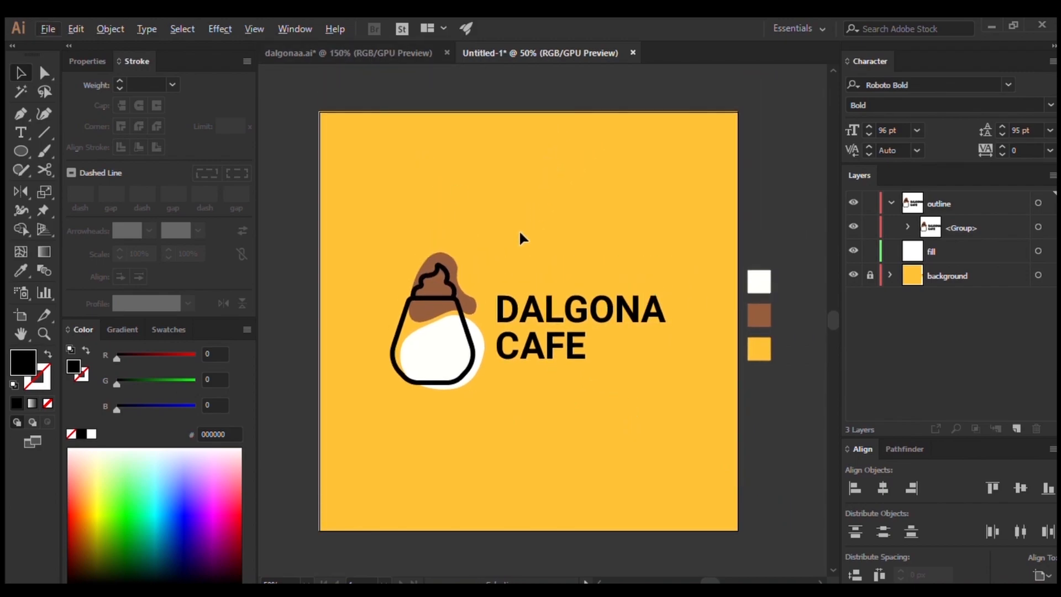
{"action": "scroll", "coordinate": [533, 214], "scroll_direction": "left", "scroll_amount": 1}
{"action": "scroll", "coordinate": [435, 362], "scroll_direction": "up", "scroll_amount": 1}
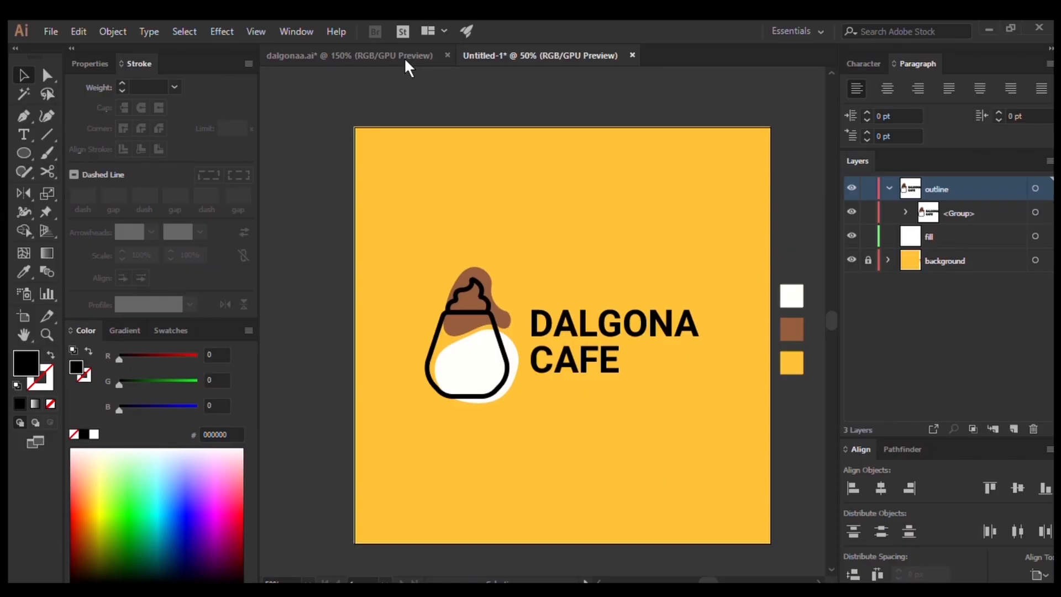
Step: Switch to the dalgonaa.ai document to examine its DALGONA CAFÉ logo, and collapse the background layer
{"action": "left_click", "coordinate": [398, 54]}
{"action": "scroll", "coordinate": [440, 236], "scroll_direction": "down", "scroll_amount": 3}
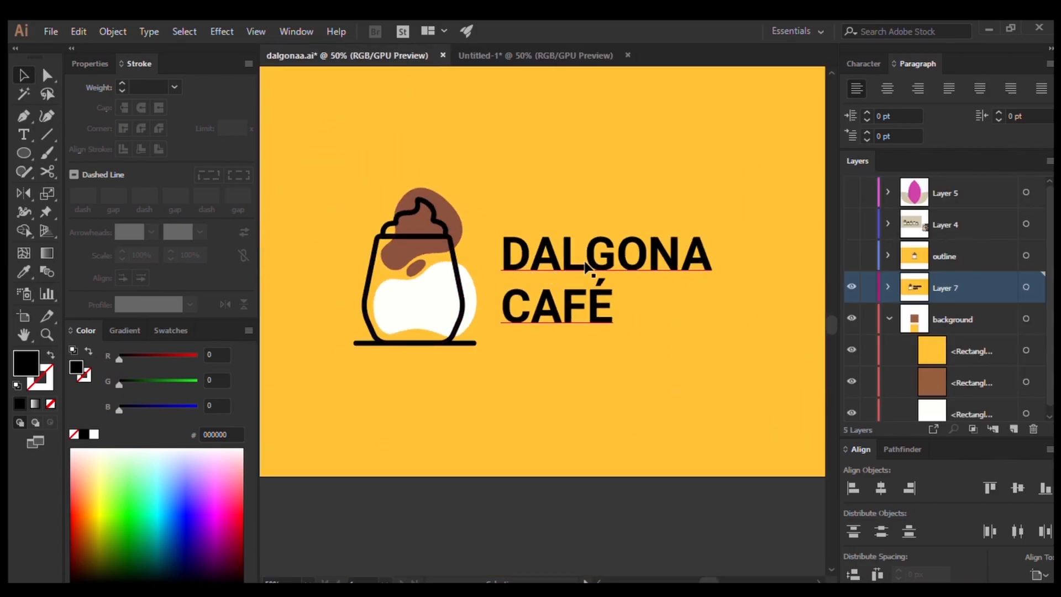
{"action": "scroll", "coordinate": [492, 234], "scroll_direction": "left", "scroll_amount": 1}
{"action": "scroll", "coordinate": [494, 239], "scroll_direction": "left", "scroll_amount": 1}
{"action": "scroll", "coordinate": [544, 221], "scroll_direction": "down", "scroll_amount": 1}
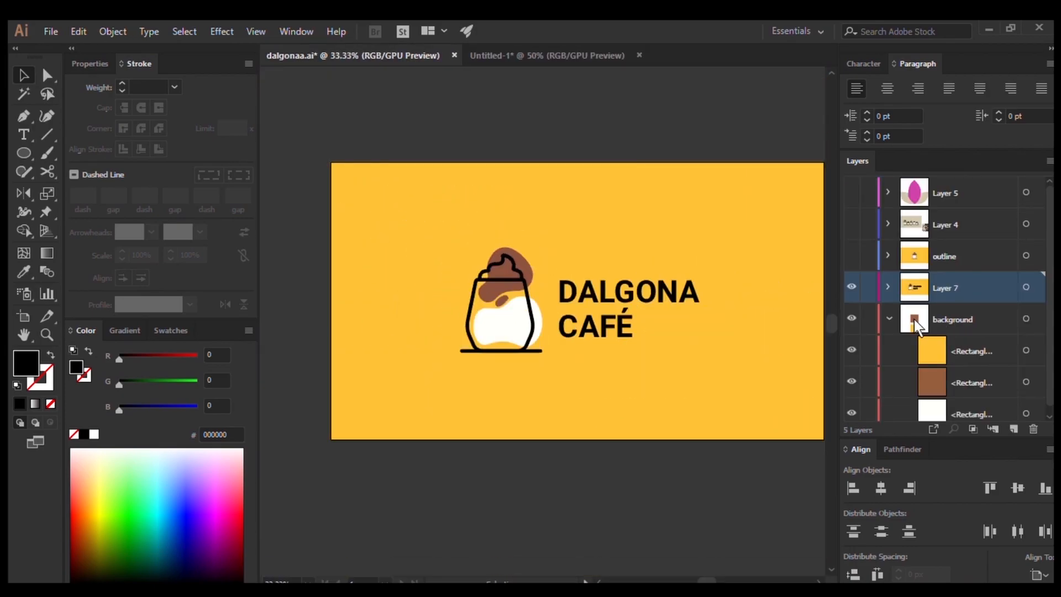
{"action": "left_click", "coordinate": [888, 317]}
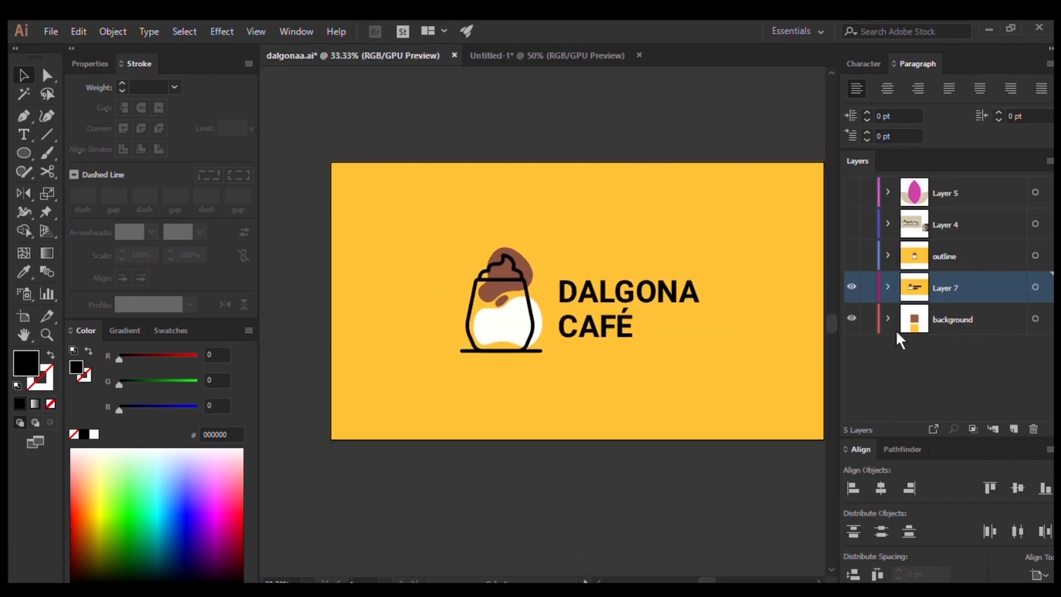
Step: Hide Layer 7 and show the outline layer to examine the detailed glass illustration
{"action": "left_click", "coordinate": [851, 286]}
{"action": "left_click", "coordinate": [852, 255]}
{"action": "scroll", "coordinate": [613, 293], "scroll_direction": "up", "scroll_amount": 1}
{"action": "scroll", "coordinate": [615, 293], "scroll_direction": "up", "scroll_amount": 2}
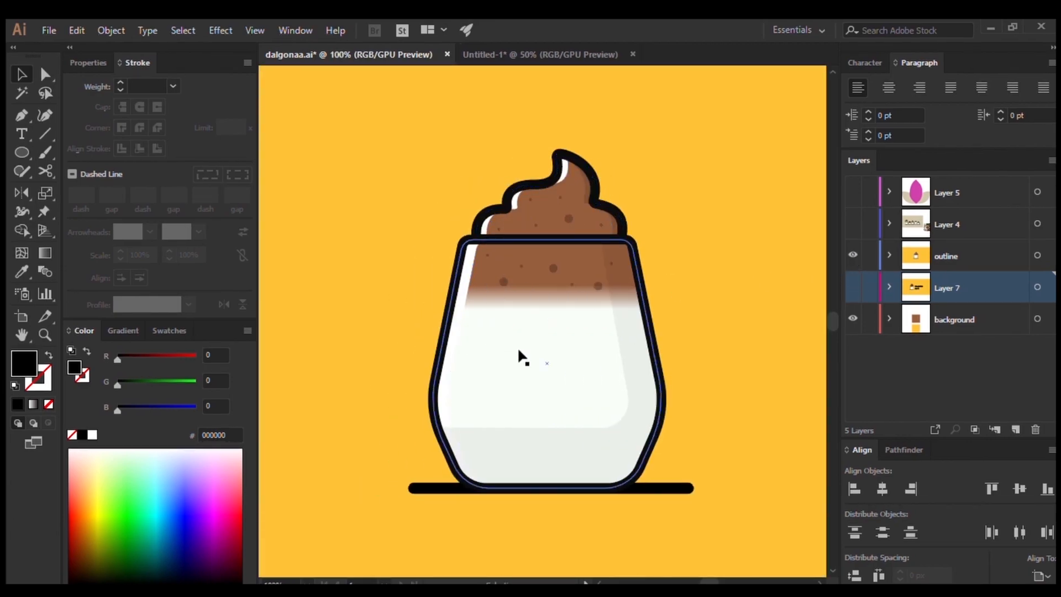
{"action": "scroll", "coordinate": [697, 323], "scroll_direction": "down", "scroll_amount": 2}
{"action": "scroll", "coordinate": [705, 312], "scroll_direction": "right", "scroll_amount": 2}
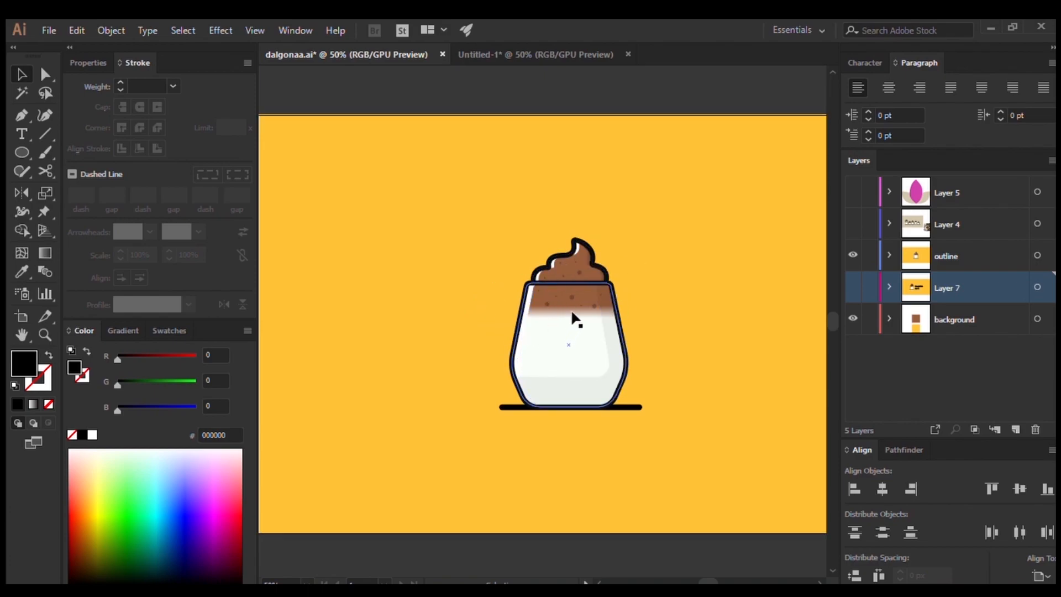
Step: Hide the outline layer and show Layer 4 to examine its row of drink icons
{"action": "left_click", "coordinate": [854, 257]}
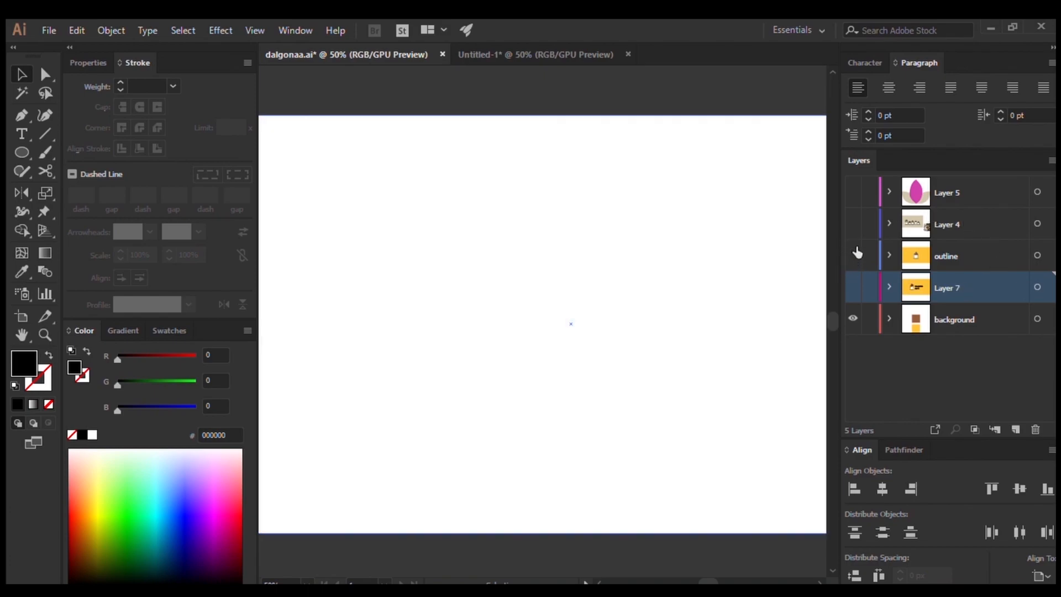
{"action": "left_click", "coordinate": [854, 224]}
{"action": "scroll", "coordinate": [681, 263], "scroll_direction": "down", "scroll_amount": 2}
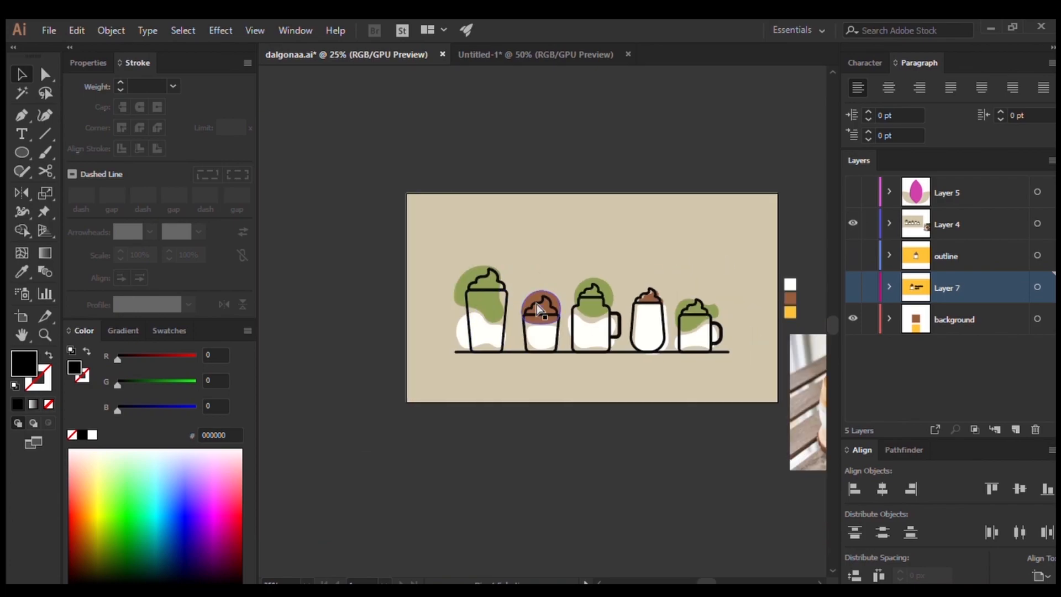
{"action": "scroll", "coordinate": [476, 326], "scroll_direction": "up", "scroll_amount": 3}
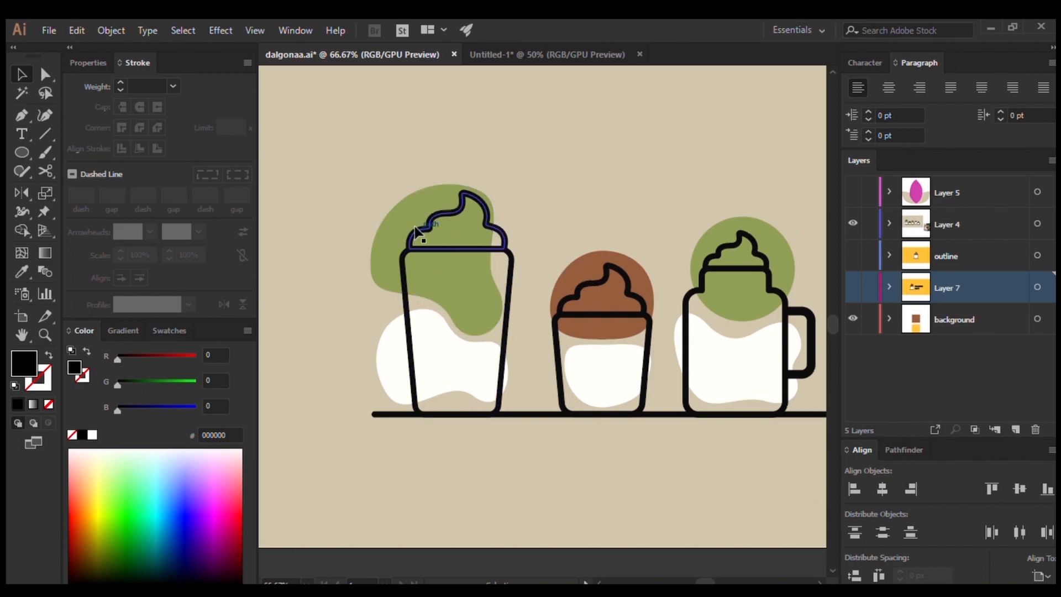
{"action": "scroll", "coordinate": [471, 210], "scroll_direction": "down", "scroll_amount": 2}
{"action": "scroll", "coordinate": [473, 212], "scroll_direction": "right", "scroll_amount": 3}
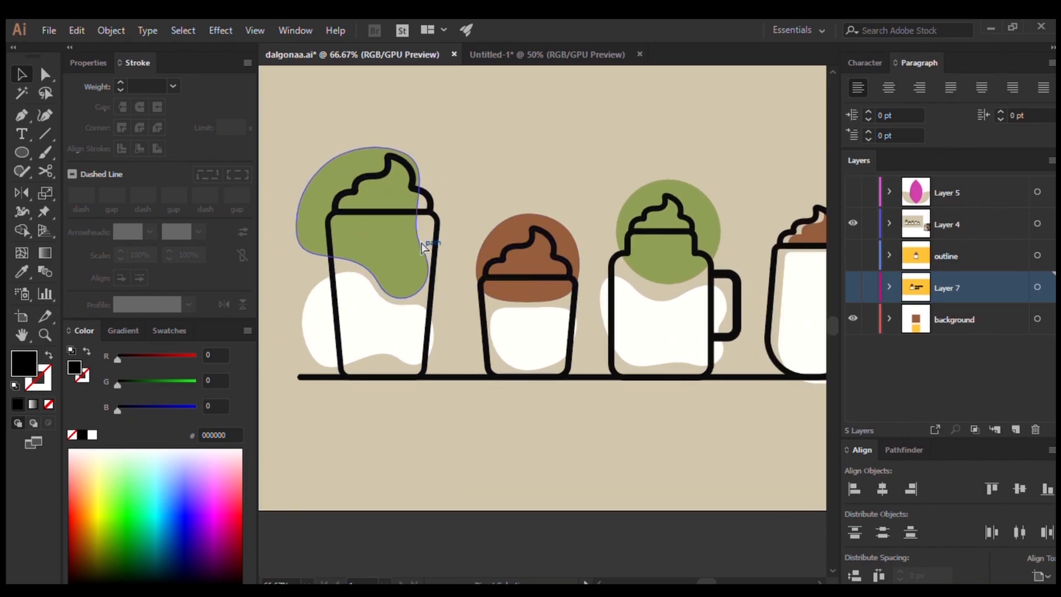
{"action": "scroll", "coordinate": [421, 243], "scroll_direction": "right", "scroll_amount": 4}
{"action": "scroll", "coordinate": [573, 243], "scroll_direction": "down", "scroll_amount": 2}
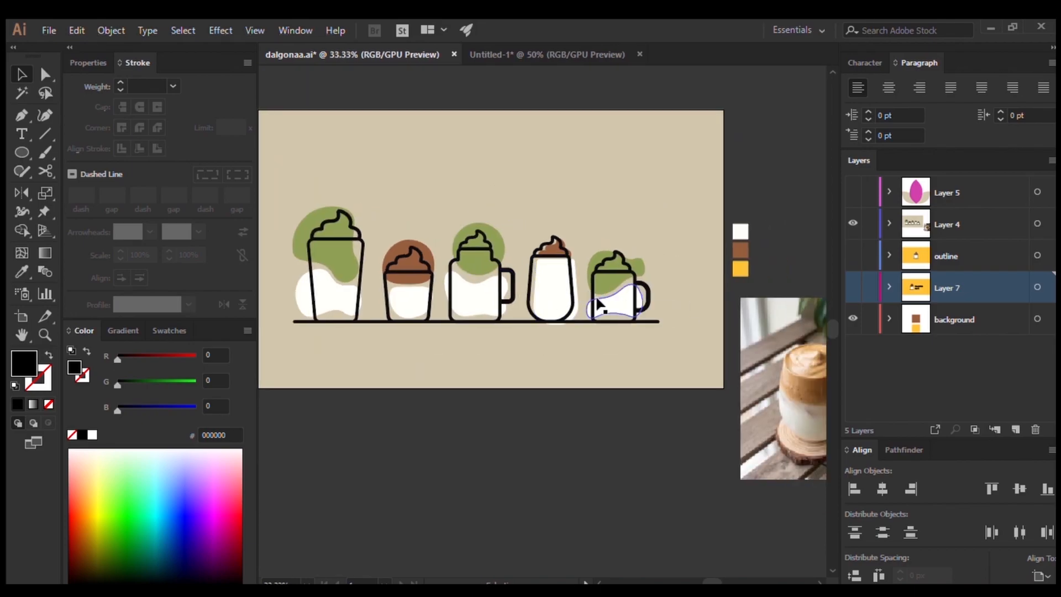
{"action": "scroll", "coordinate": [598, 303], "scroll_direction": "up", "scroll_amount": 2}
{"action": "scroll", "coordinate": [701, 274], "scroll_direction": "down", "scroll_amount": 2}
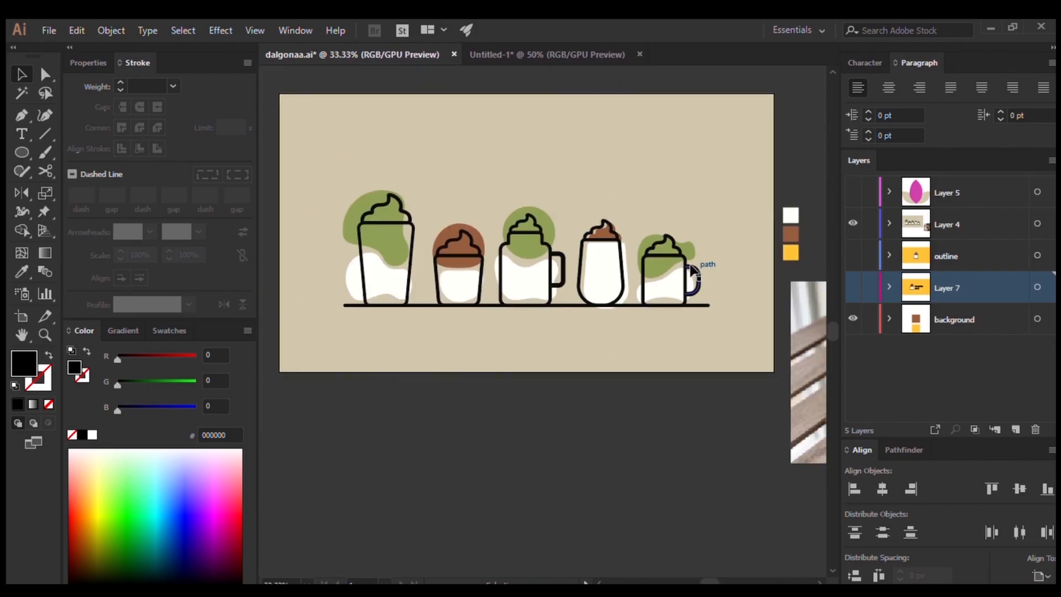
{"action": "scroll", "coordinate": [698, 274], "scroll_direction": "right", "scroll_amount": 1}
{"action": "scroll", "coordinate": [611, 277], "scroll_direction": "up", "scroll_amount": 3}
{"action": "scroll", "coordinate": [639, 287], "scroll_direction": "left", "scroll_amount": 1}
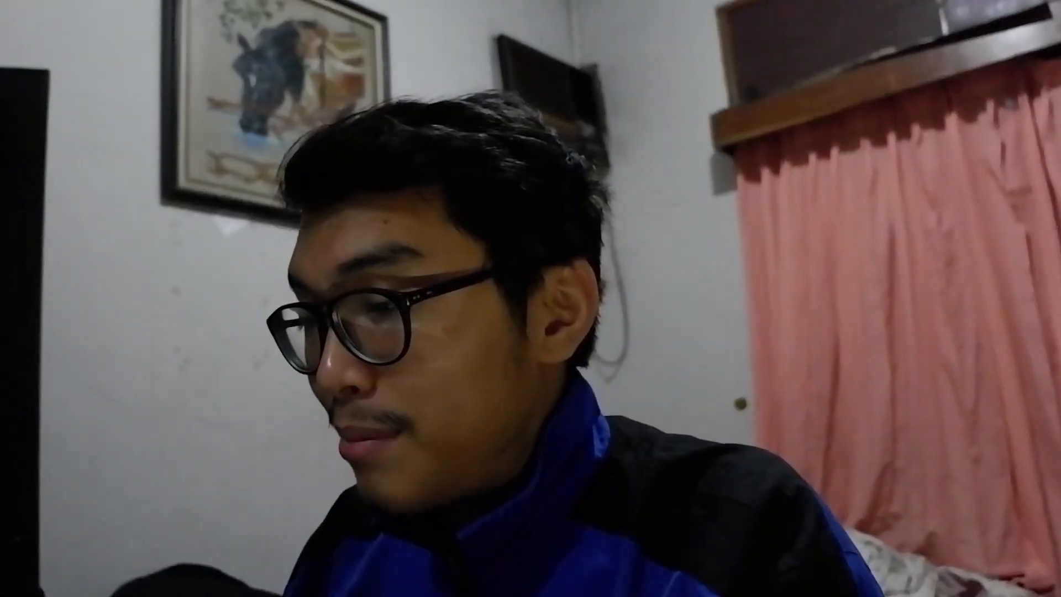